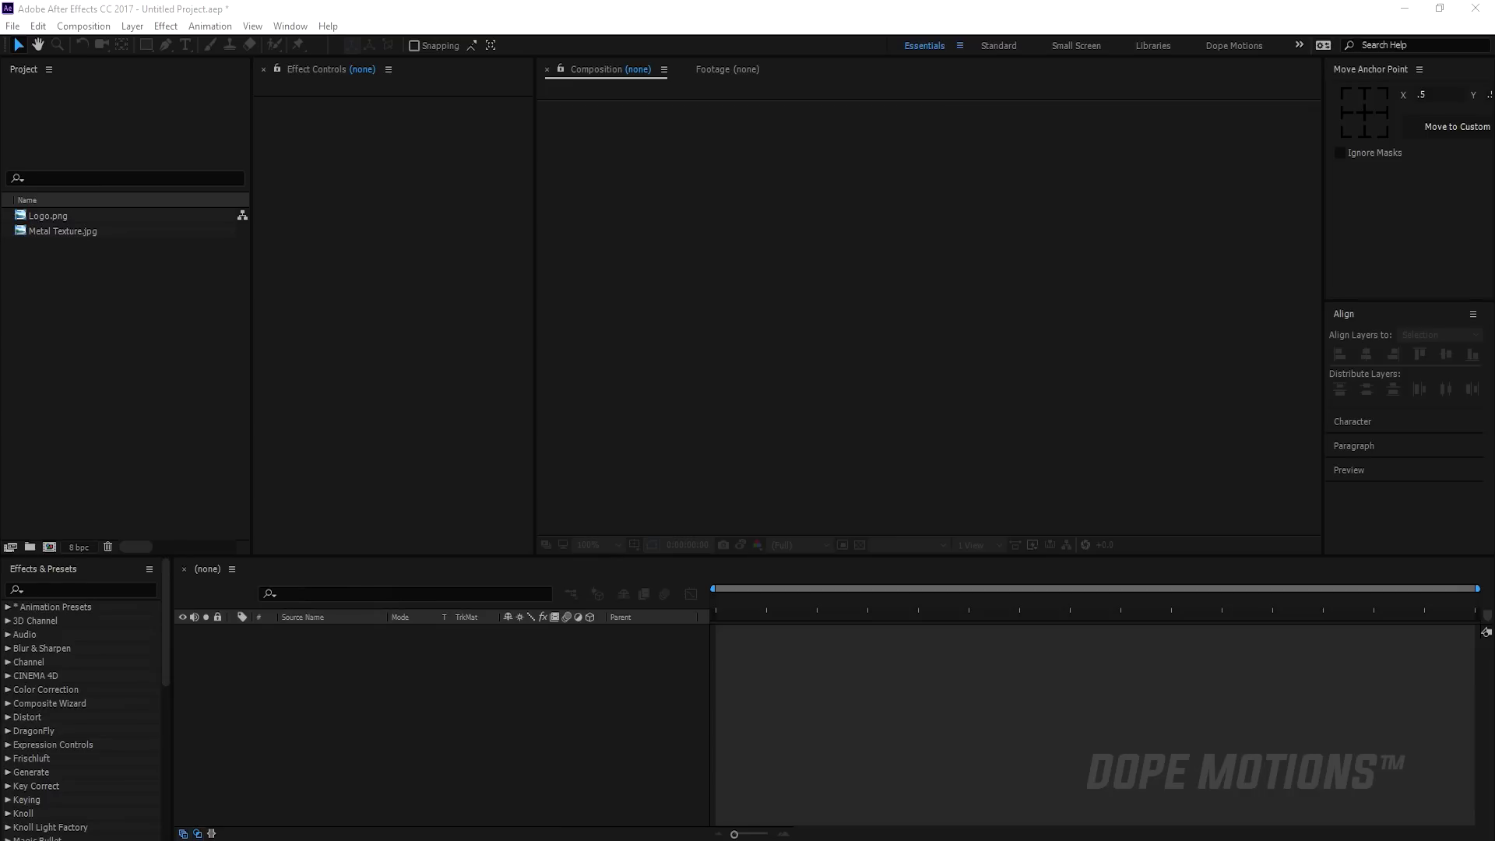
click(815, 768)
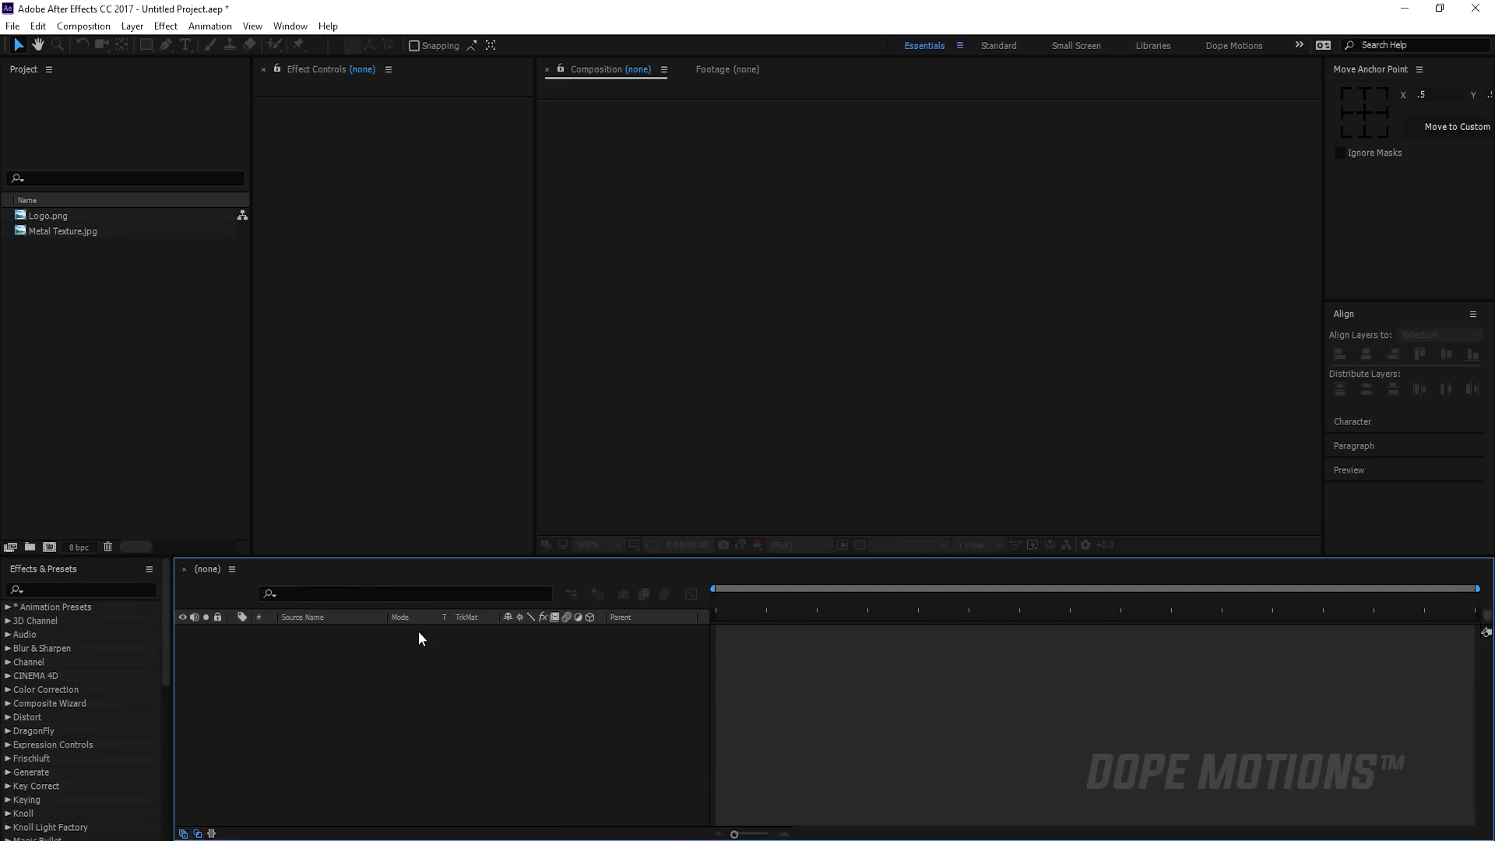
Create a new 960×540, 30 fps, 10-second composition named 'Main Comp'.
click(50, 546)
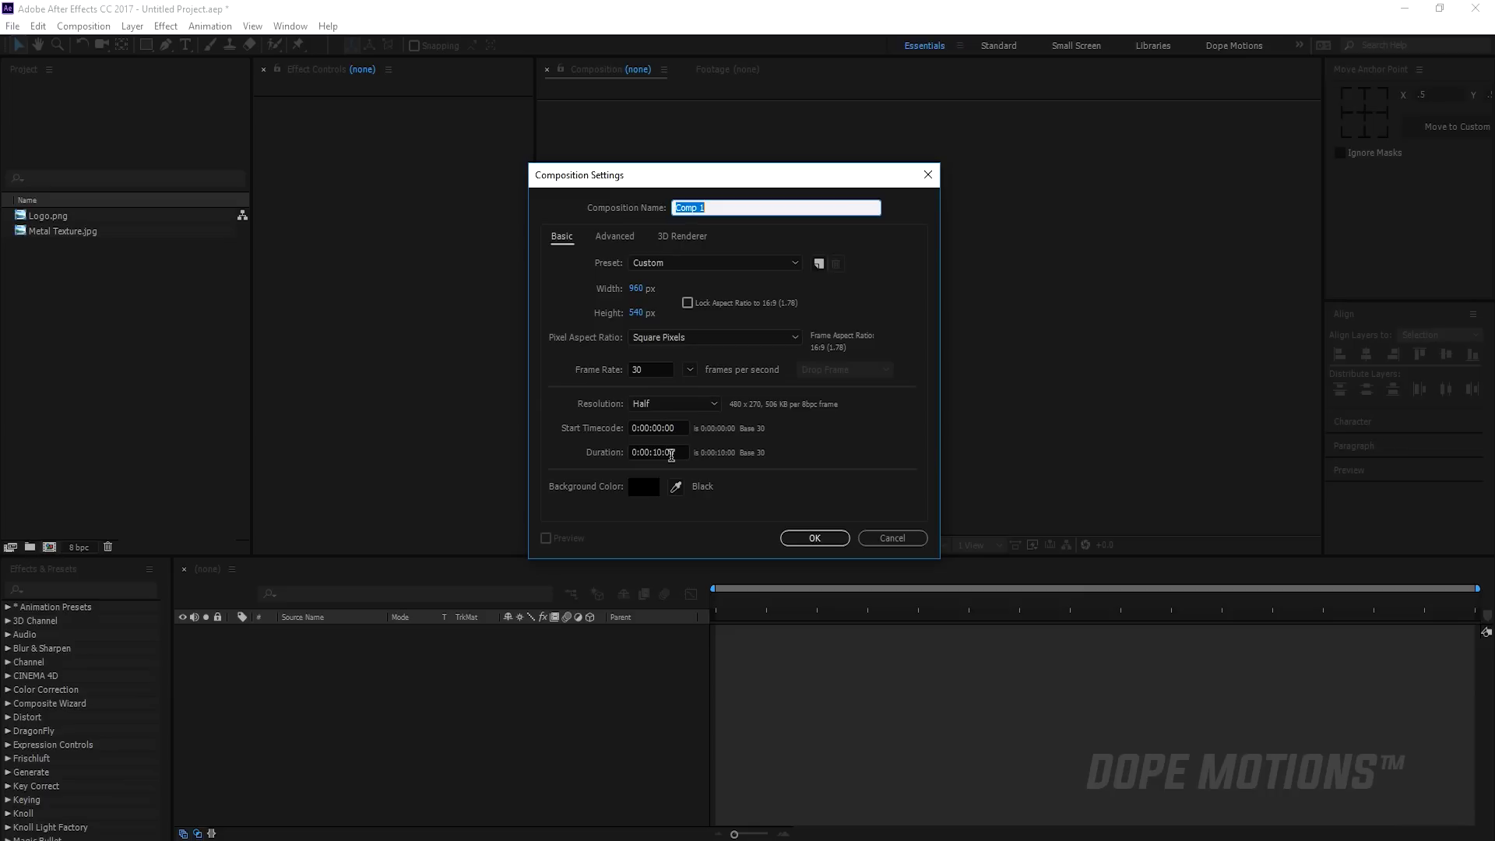
text(Main Comp)
key(Return)
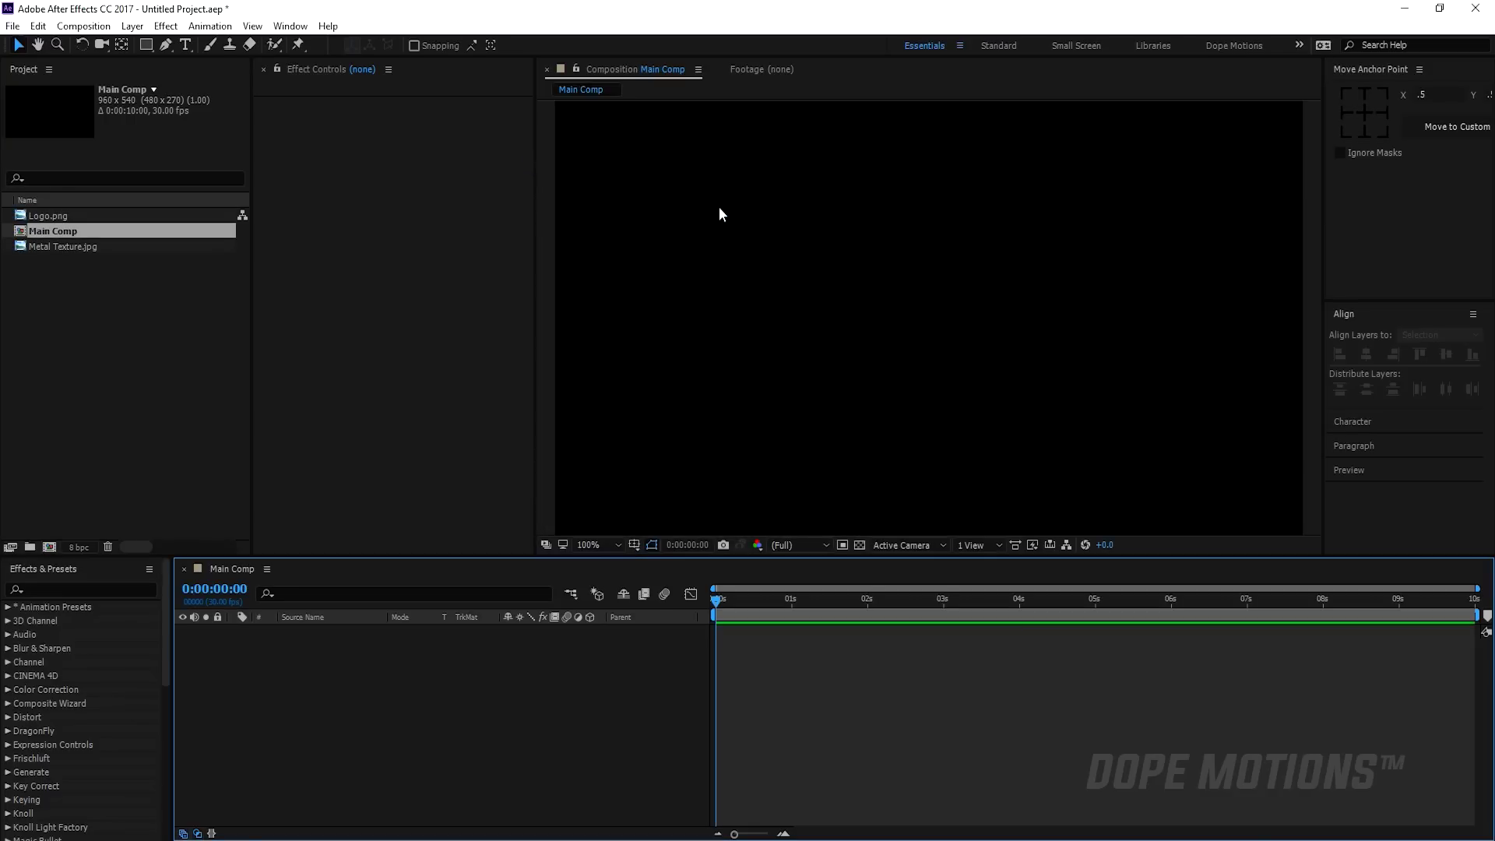
Create a new 200×200 composition named 'Logo'.
click(49, 546)
text(Logo)
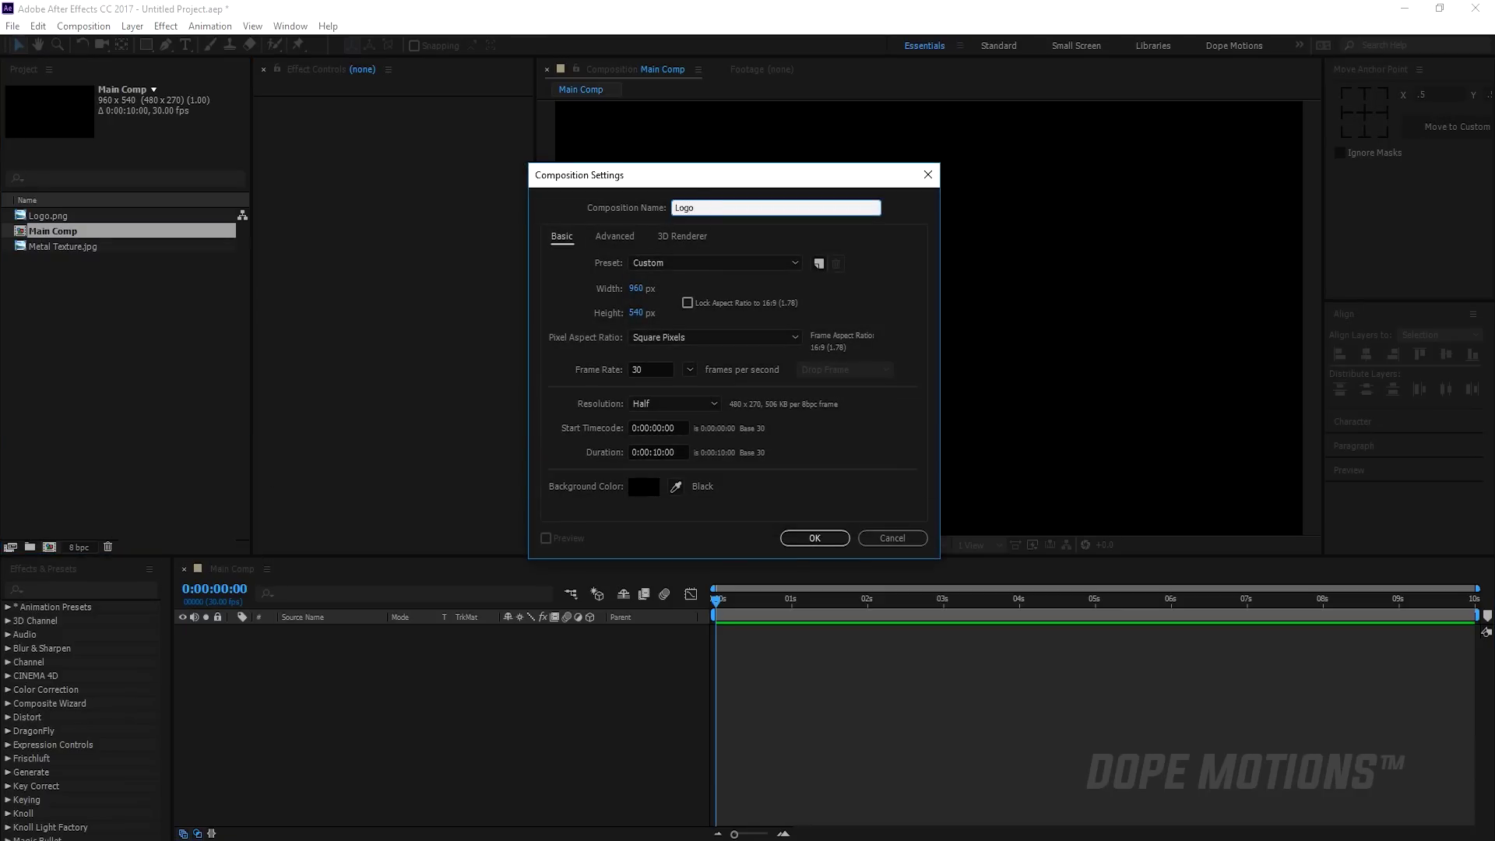
click(636, 289)
text(200)
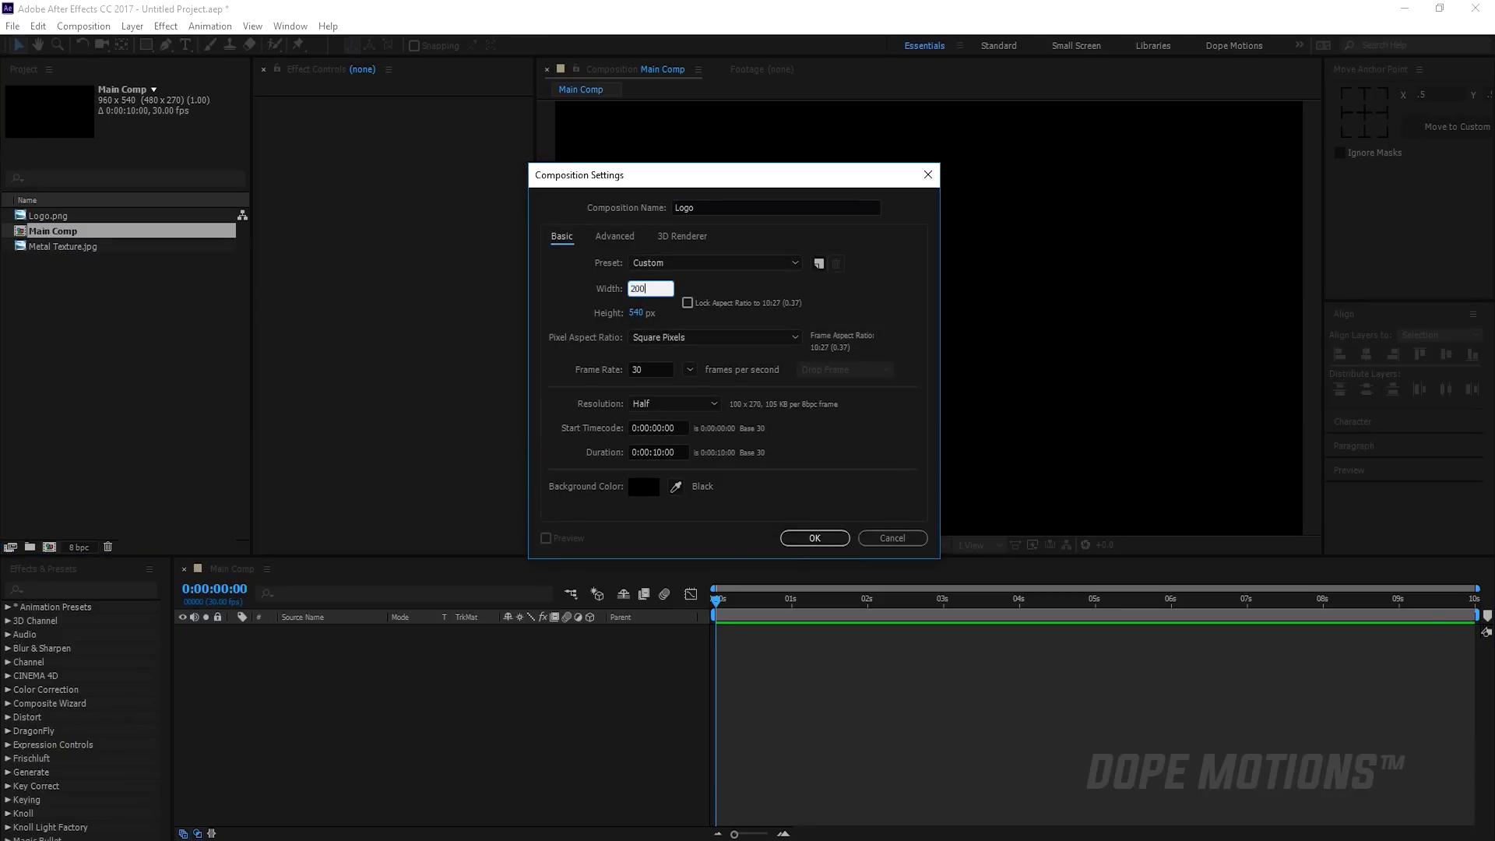
click(637, 313)
text(200)
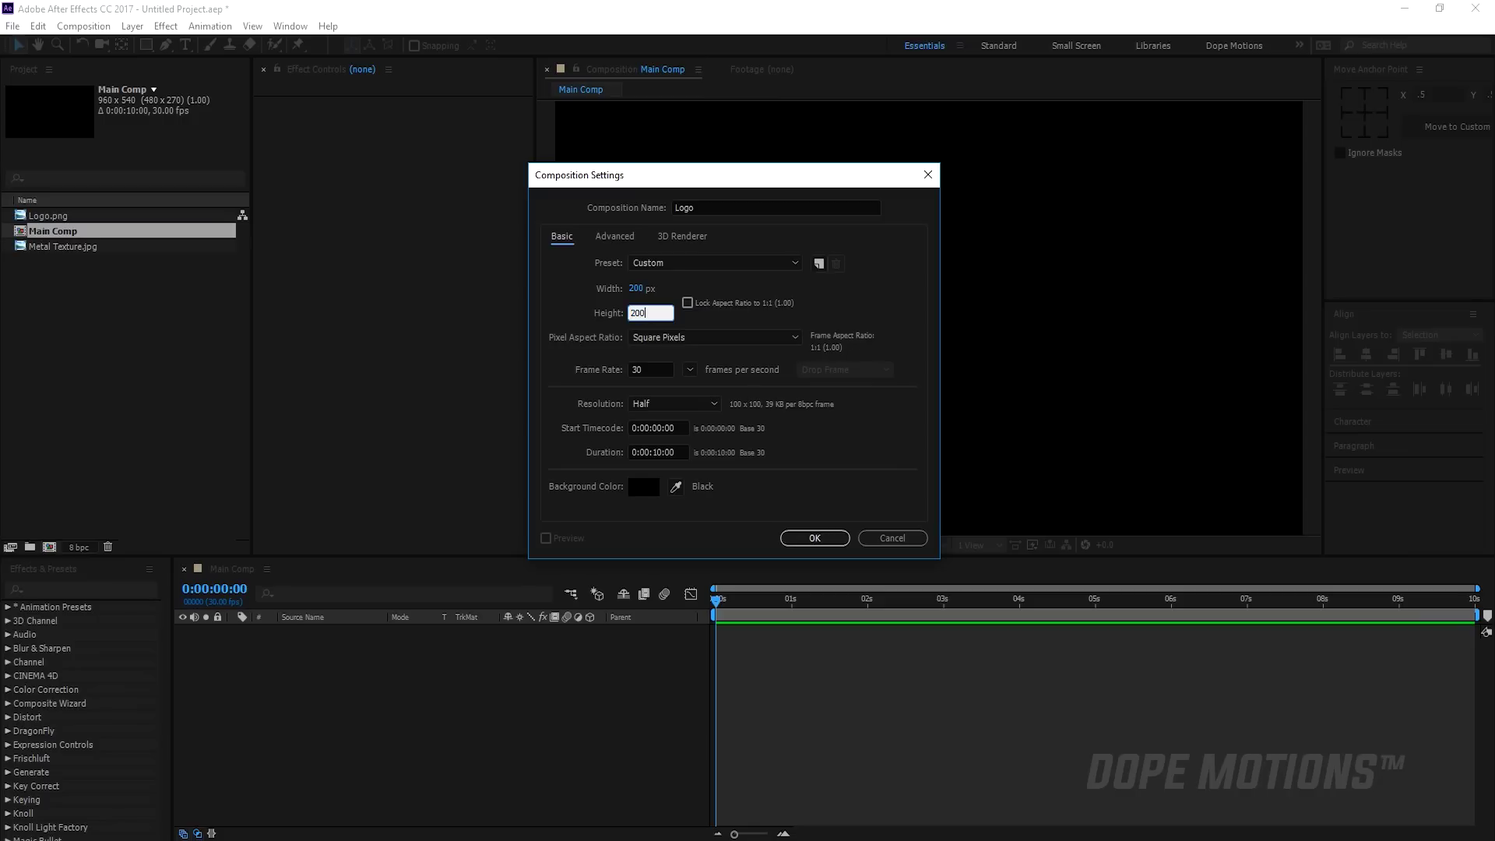
click(809, 539)
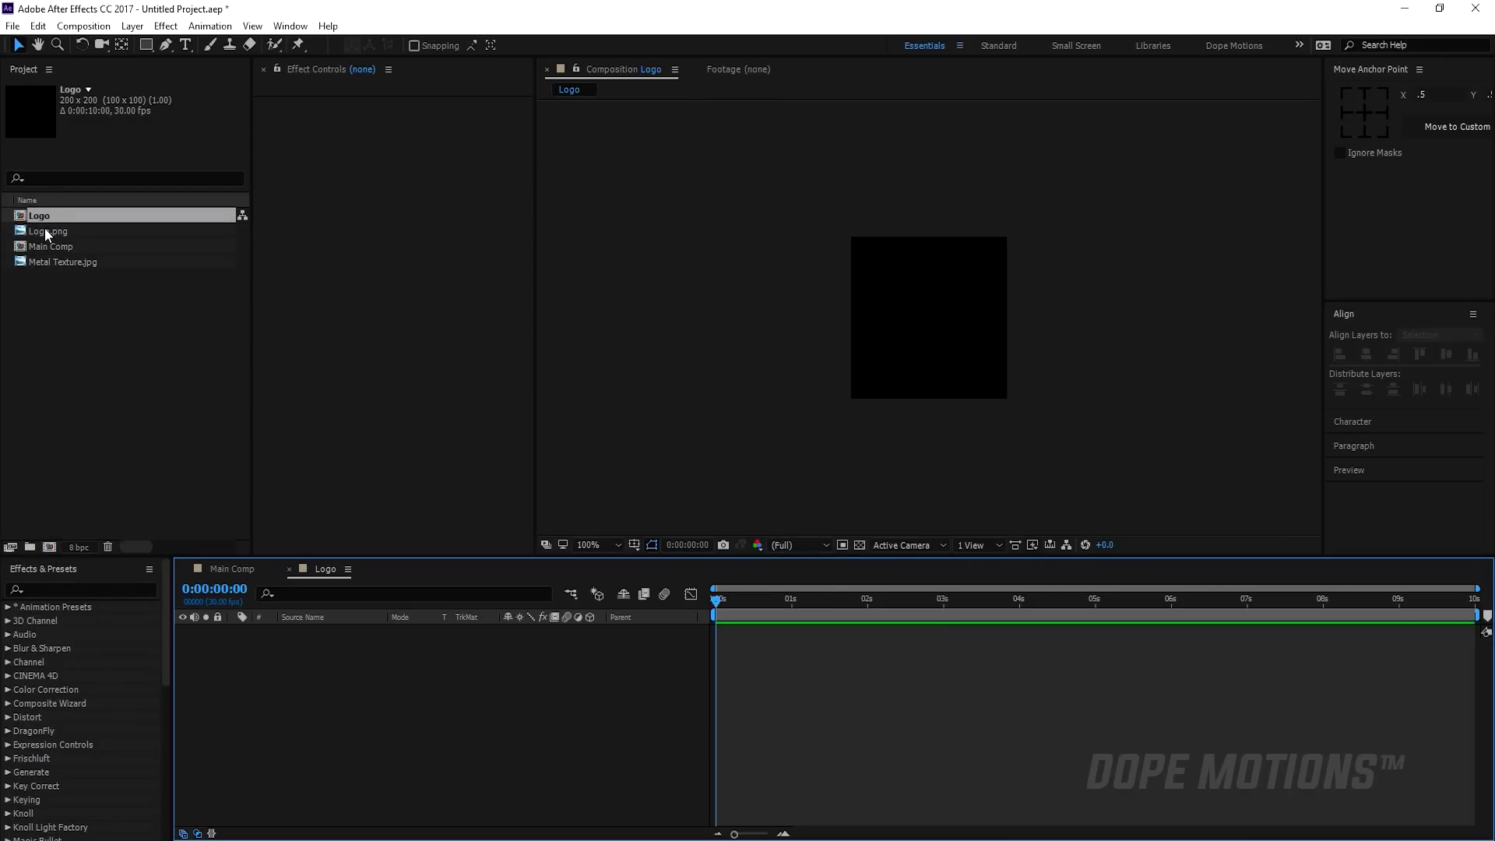
Place Logo.png into the Logo comp and scale it down to 41%.
drag(46, 232, 240, 678)
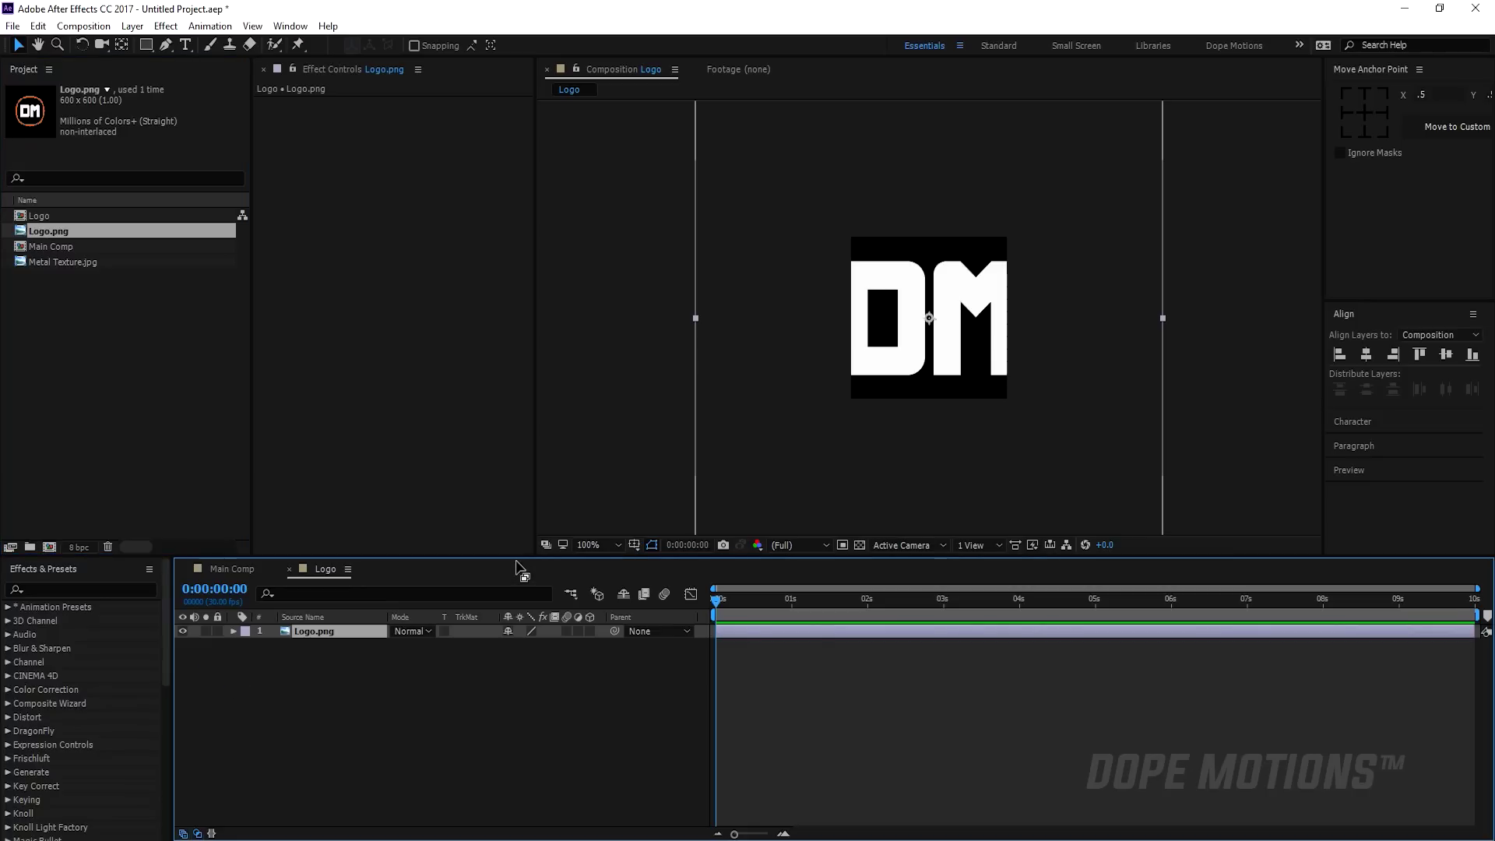
key(s)
drag(549, 648, 507, 648)
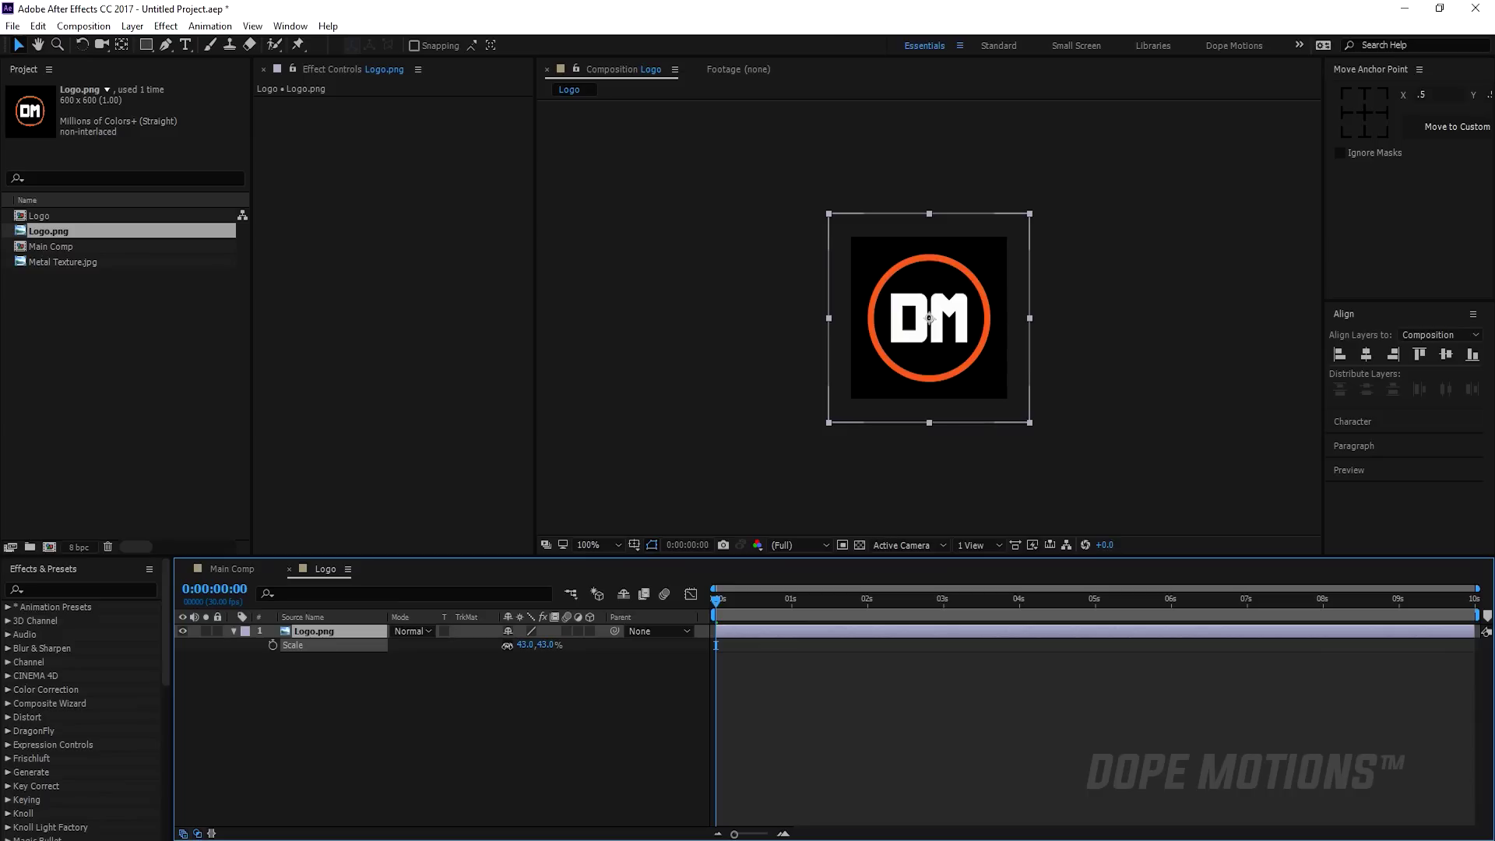
Add the Logo composition to Main Comp and make it a 3D layer.
click(233, 569)
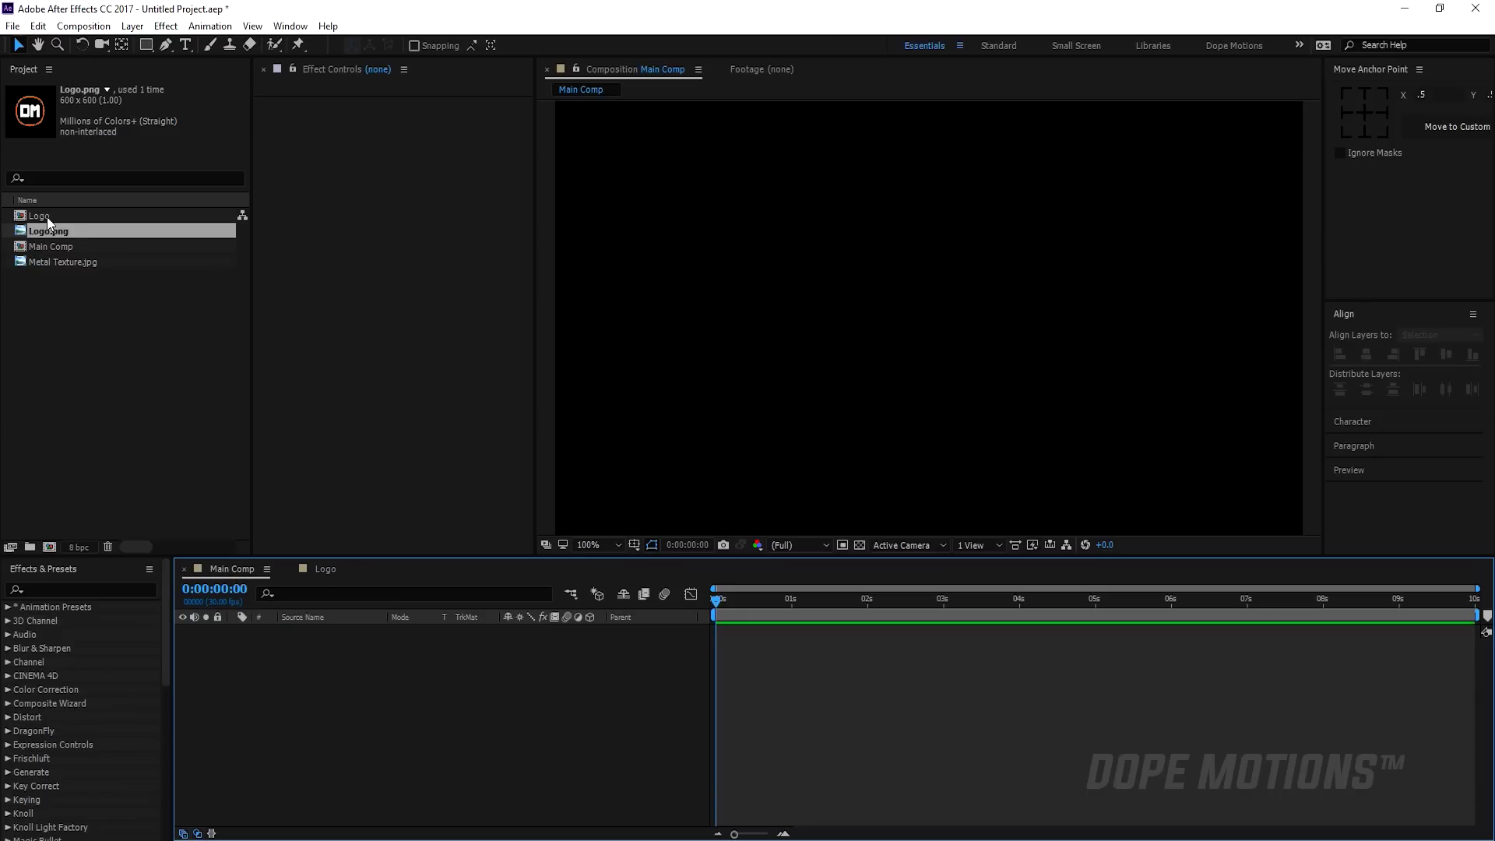
drag(46, 217, 296, 667)
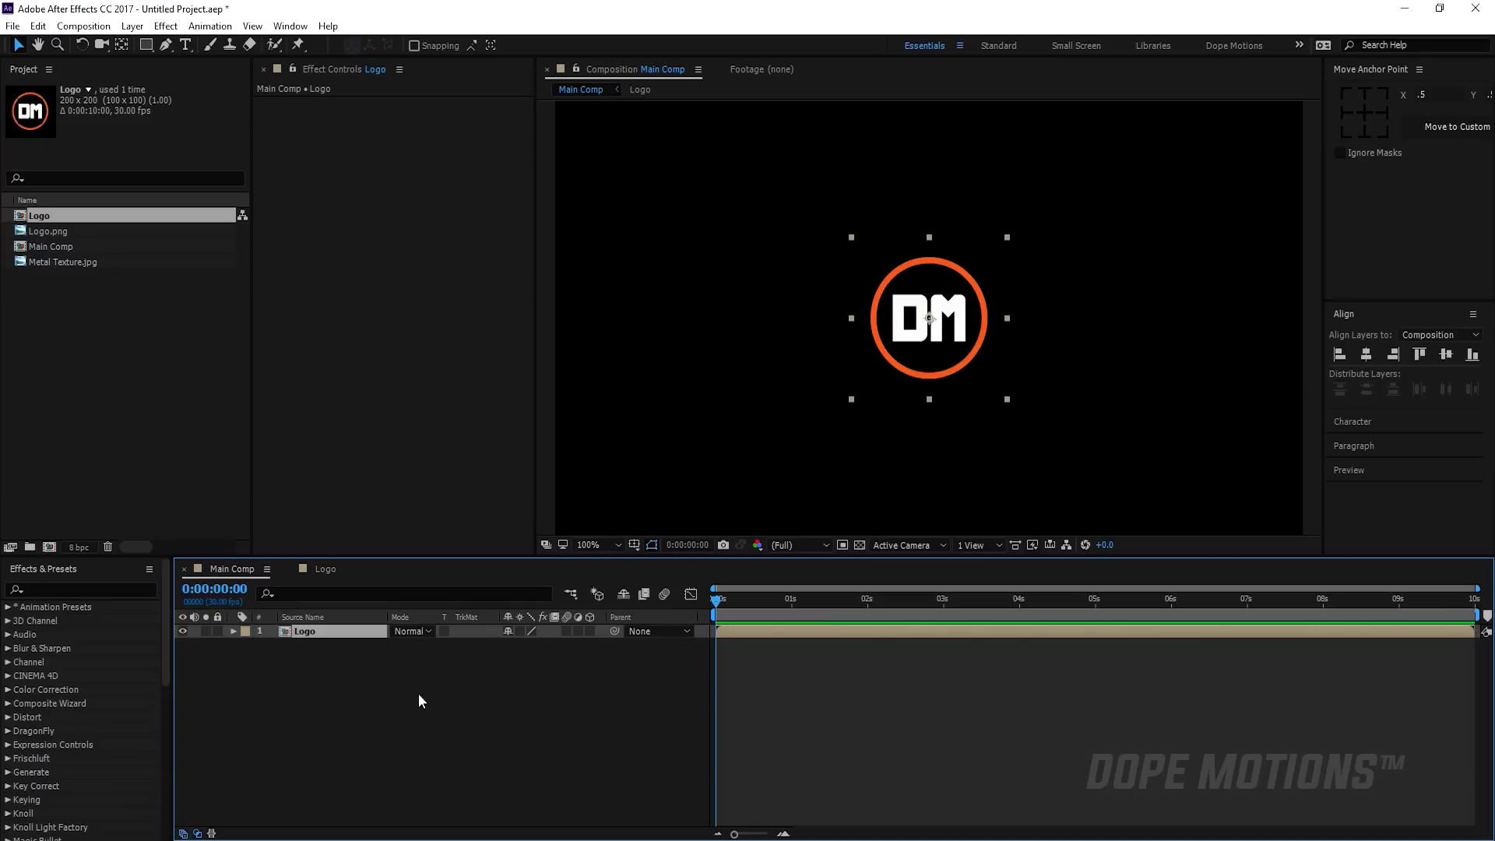
click(484, 737)
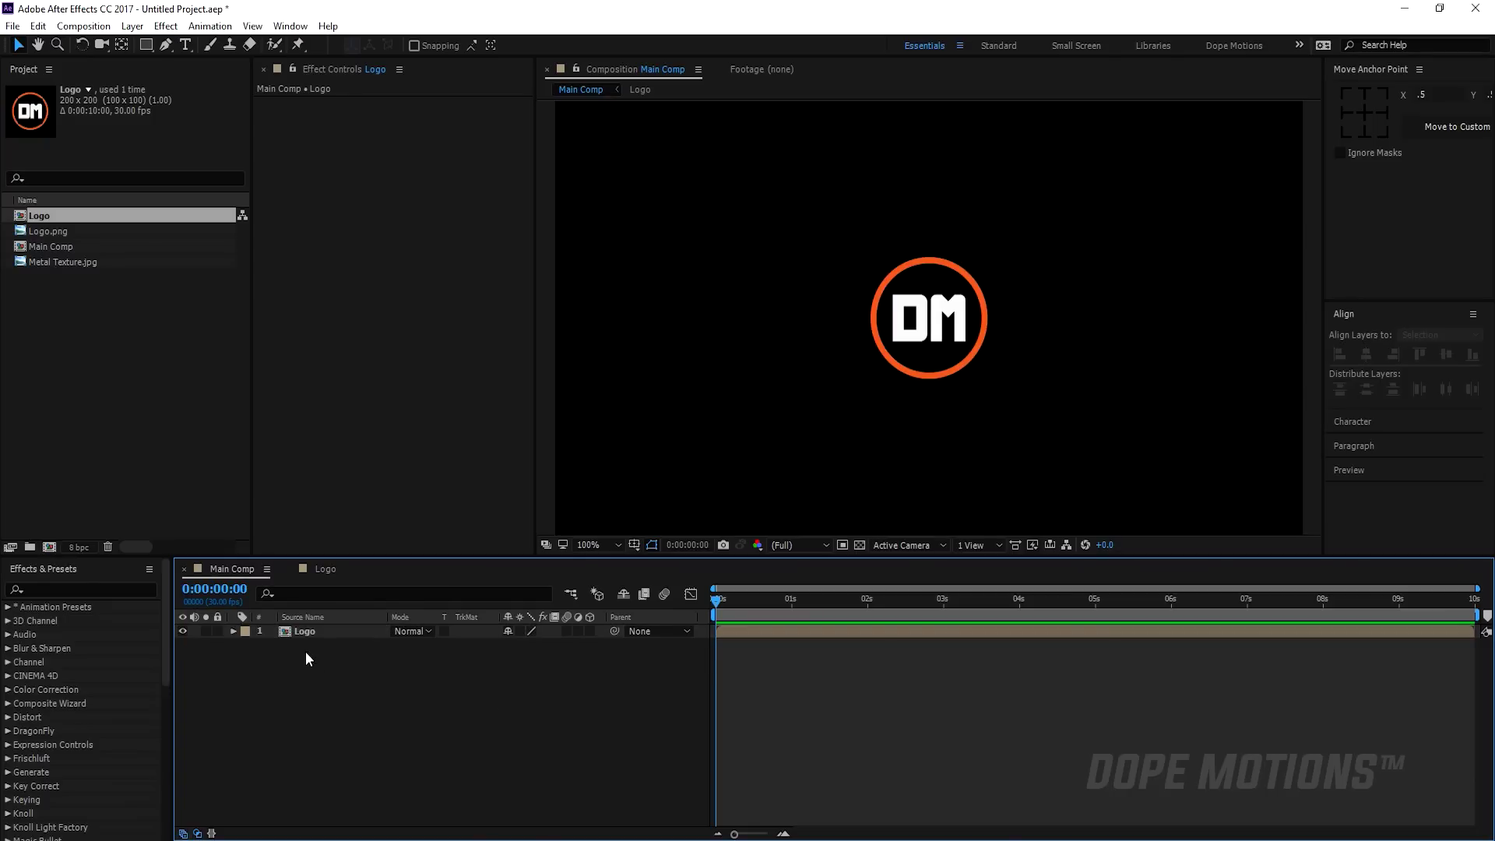
click(589, 631)
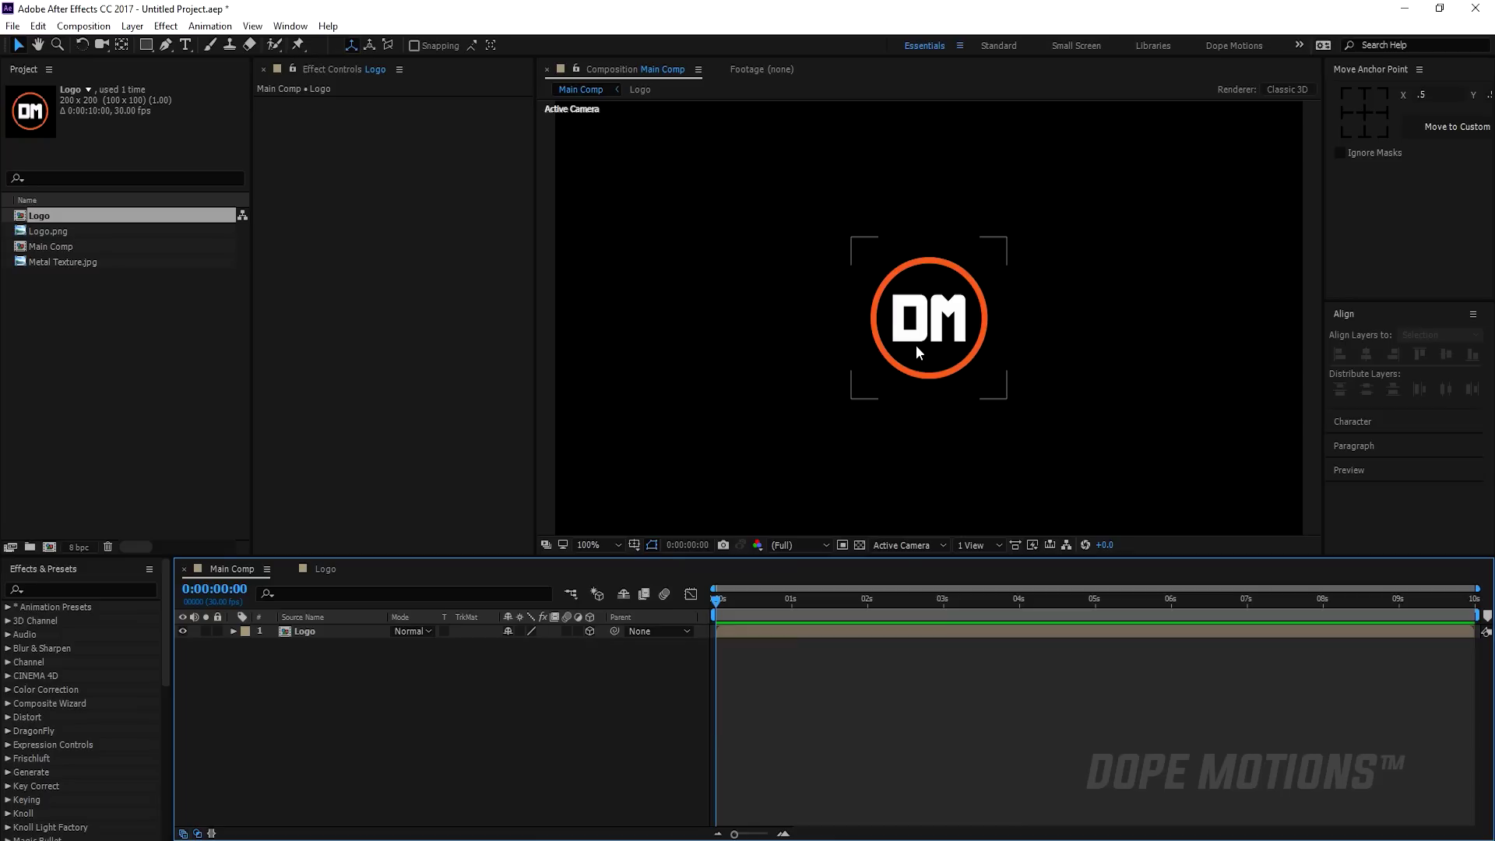
click(44, 260)
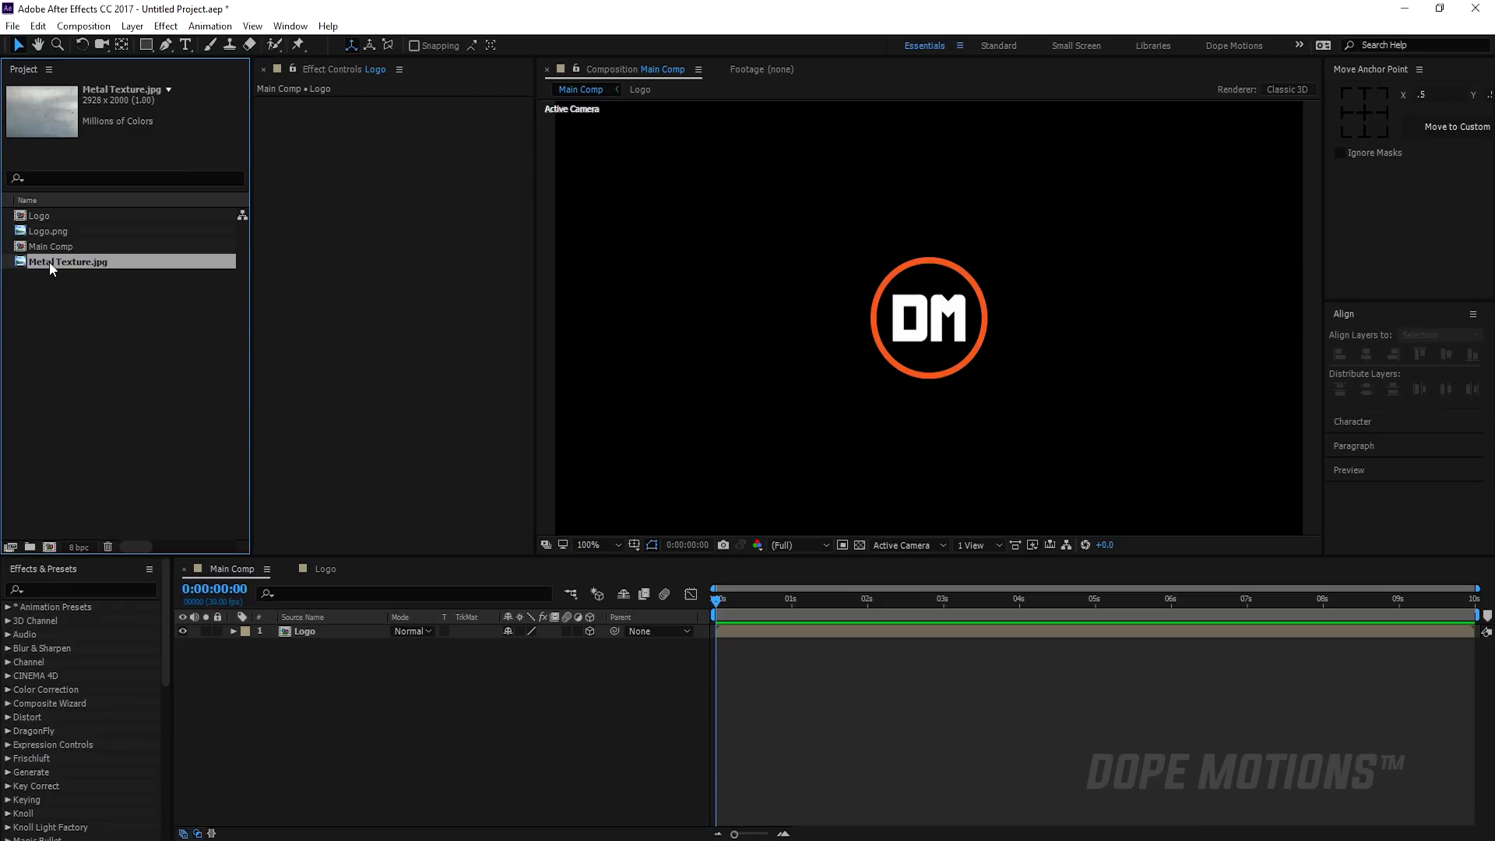
Add Metal Texture.jpg to Main Comp, scale it to 10%, and make it 3D.
drag(49, 262, 285, 632)
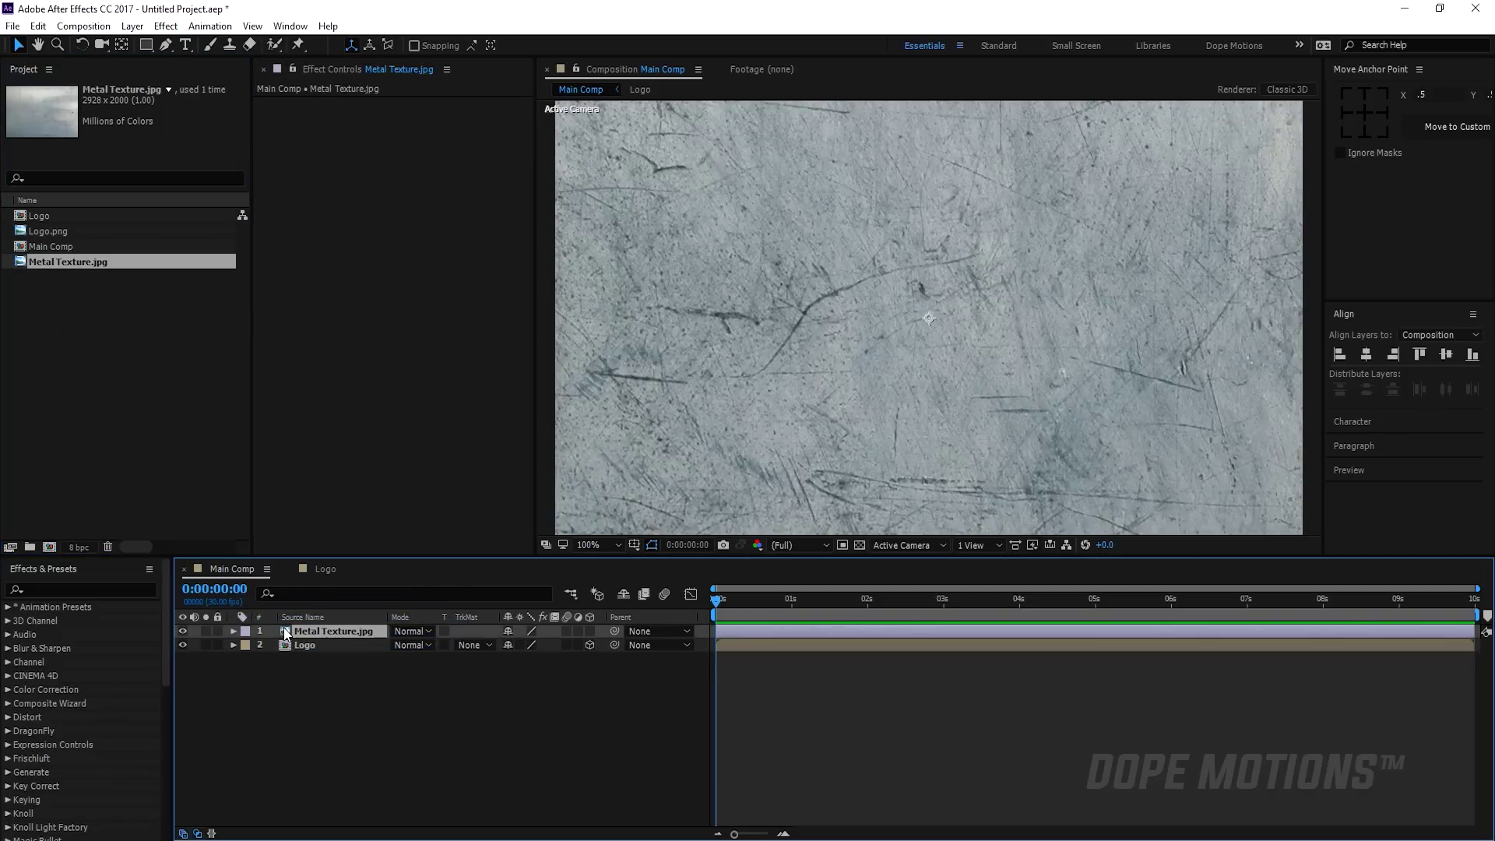
key(s)
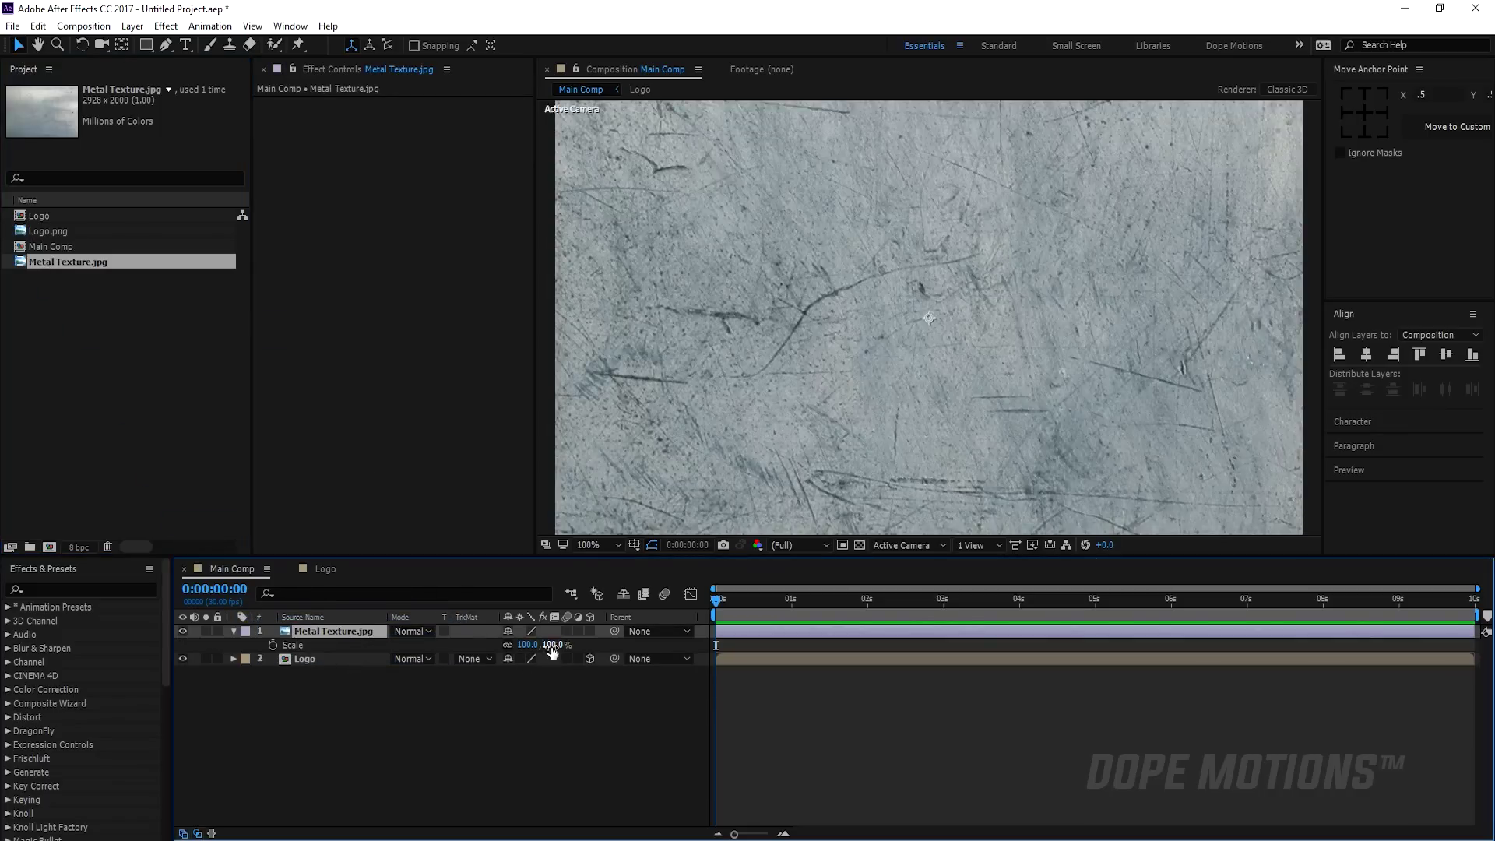
click(523, 645)
text(60)
key(Return)
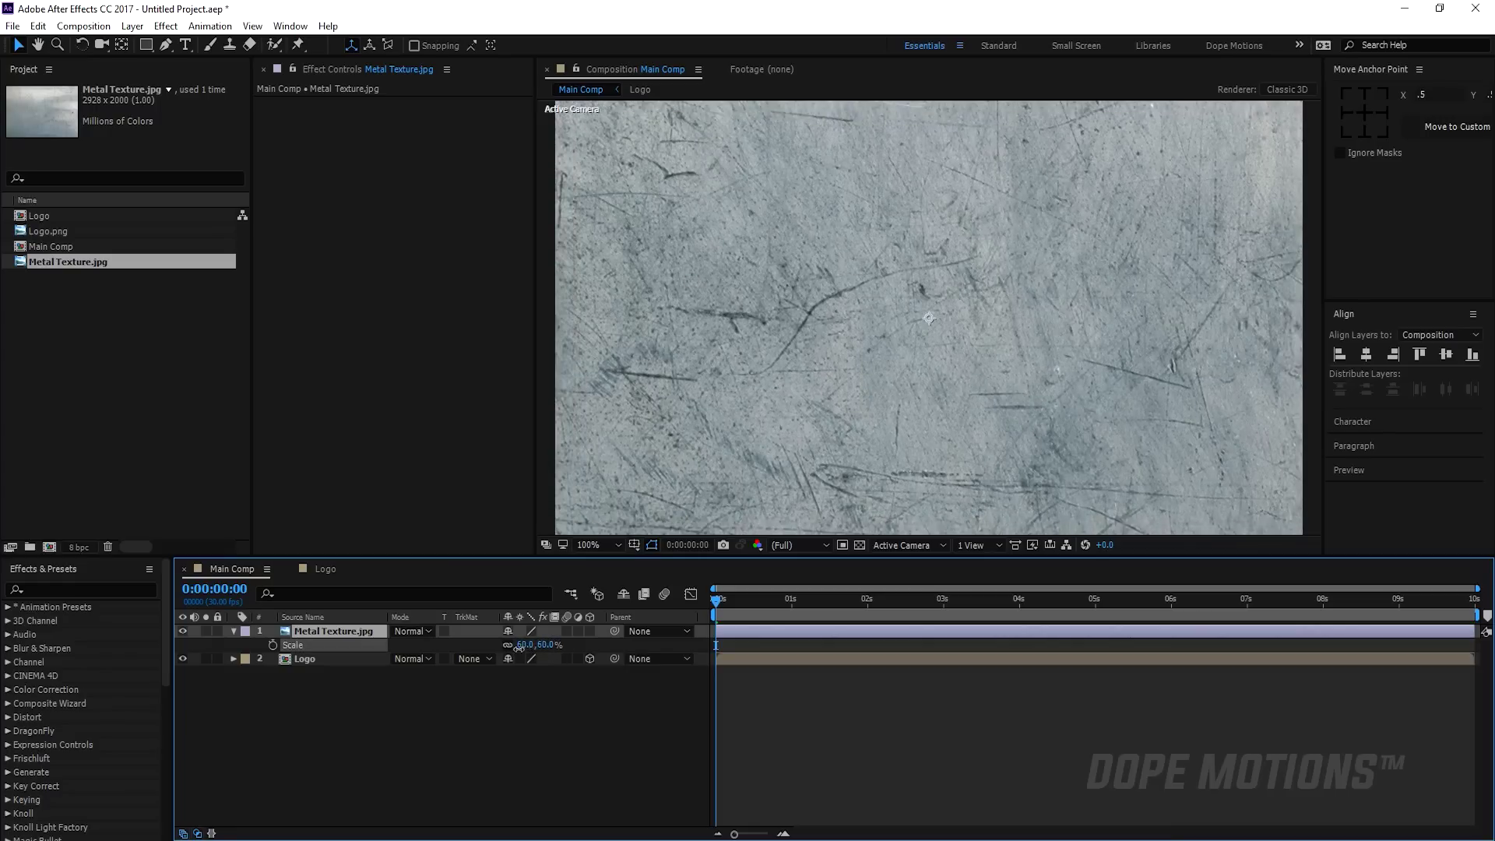
drag(518, 648, 506, 654)
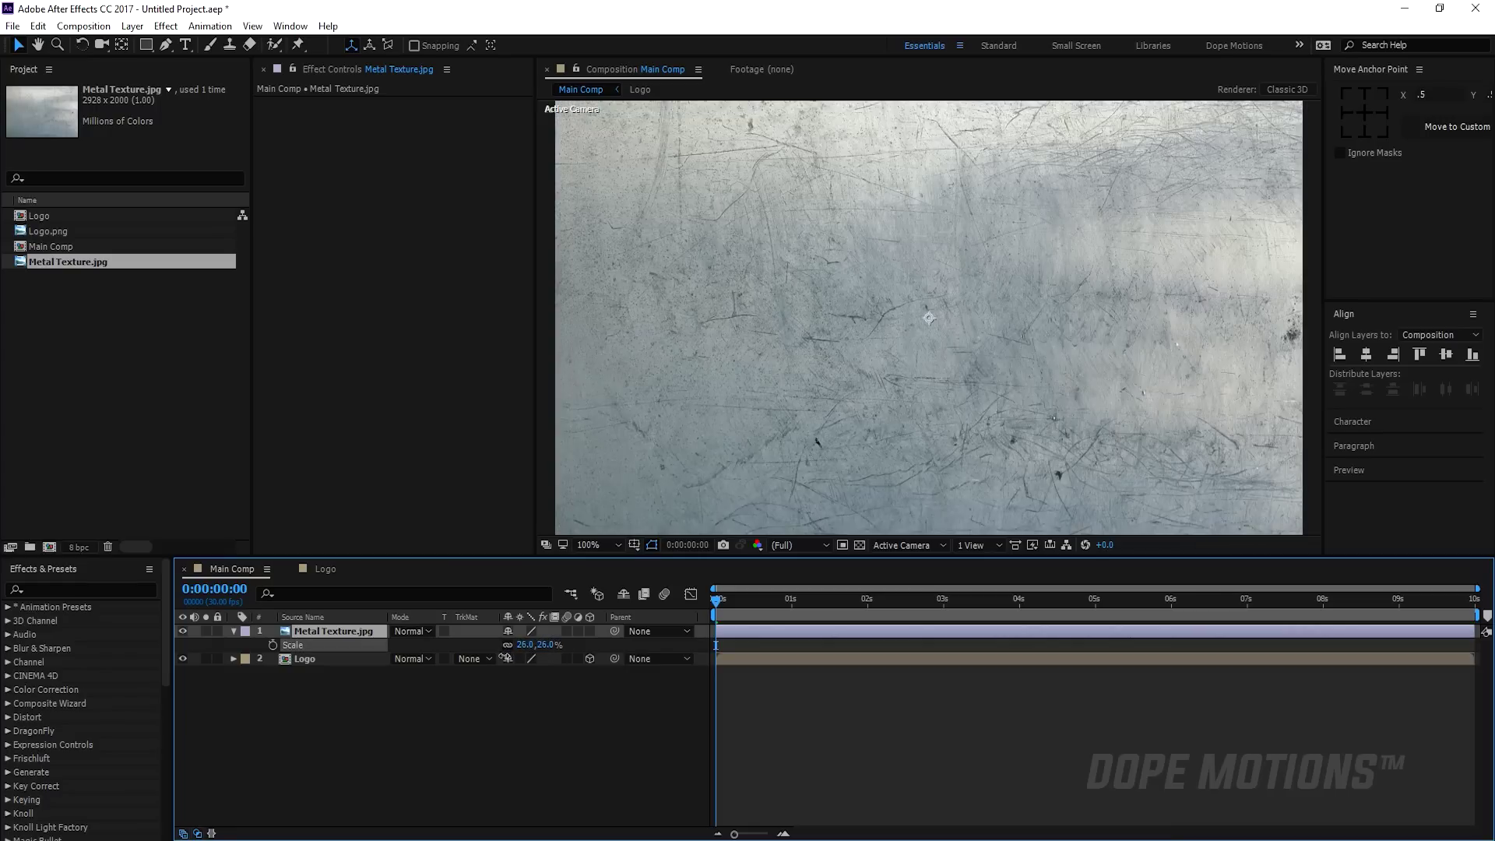
click(549, 645)
text(1)
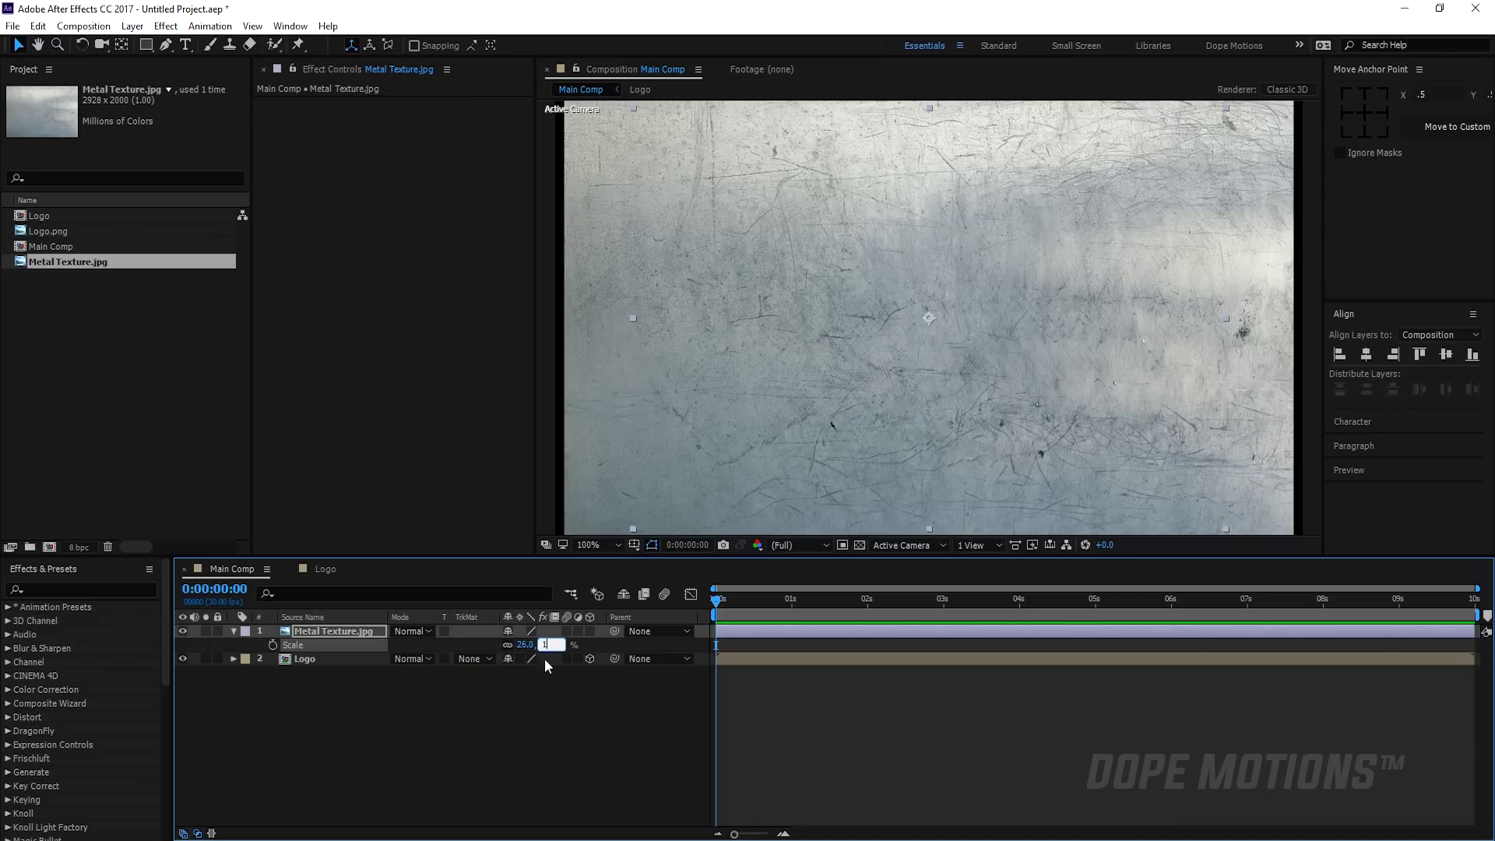
text(0)
key(Return)
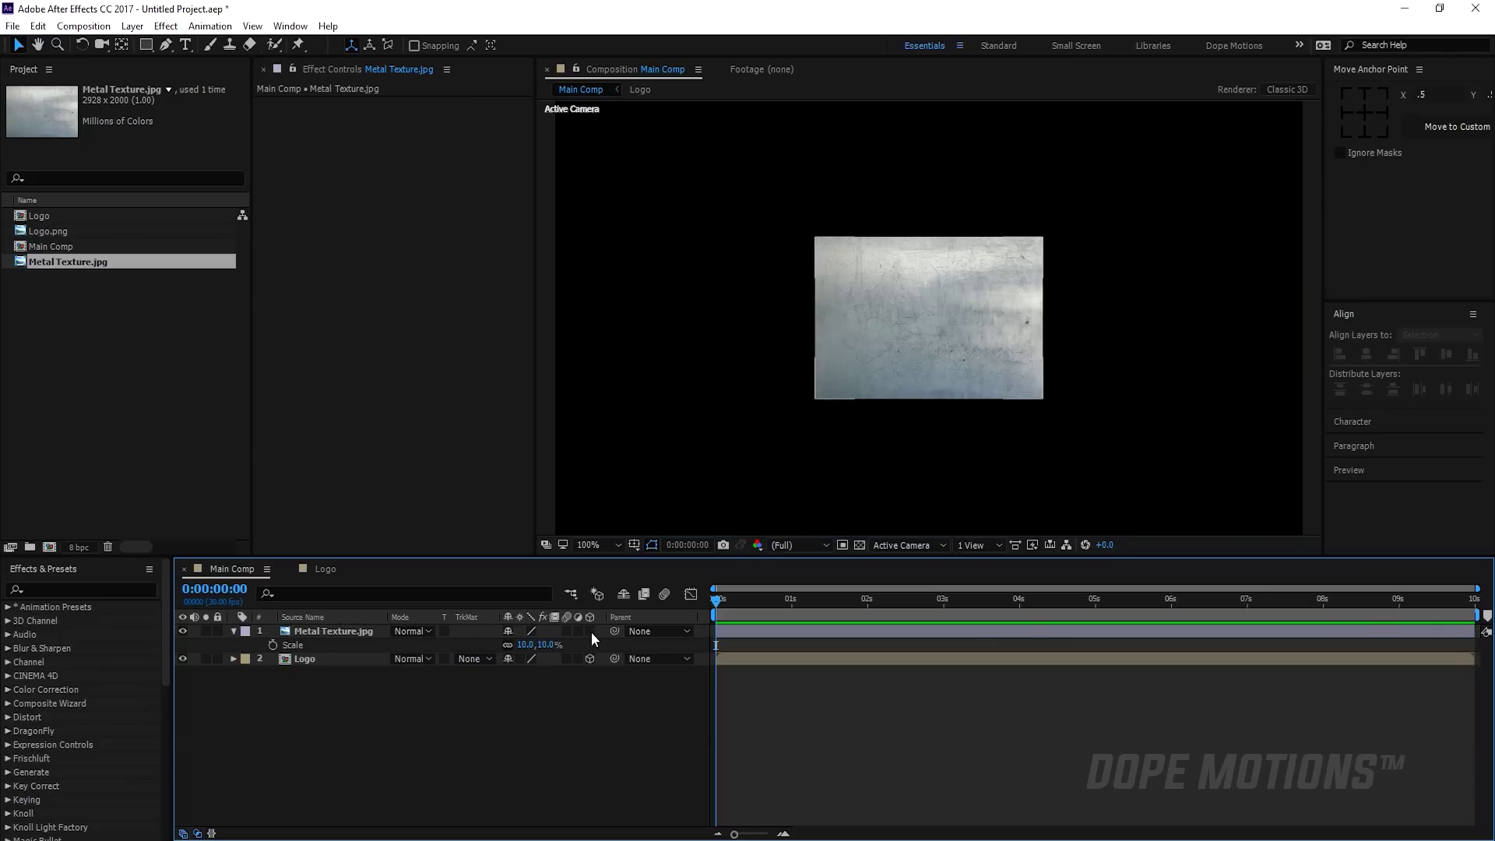
click(591, 633)
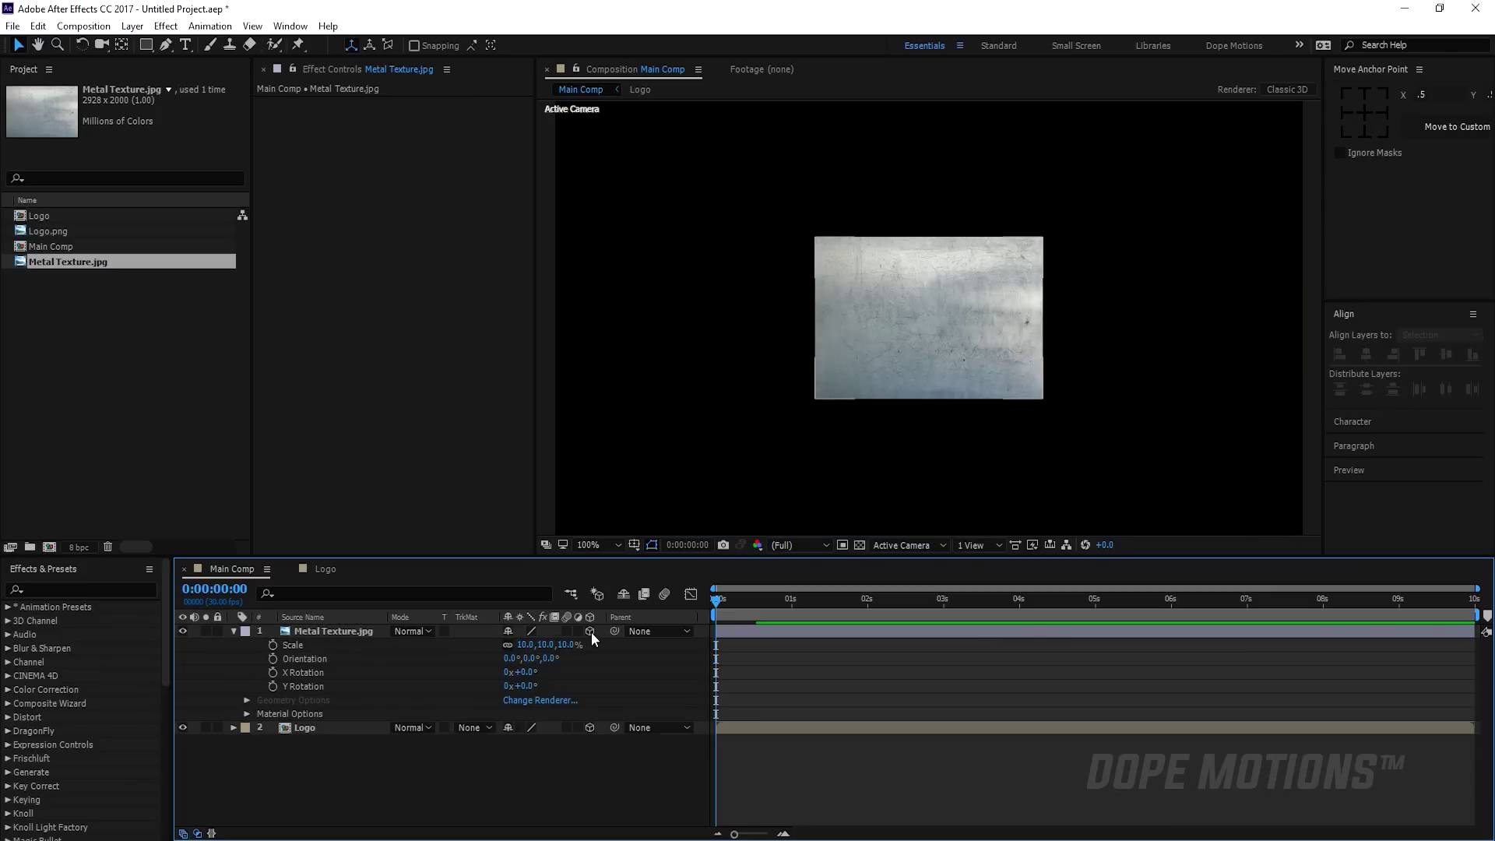
click(233, 631)
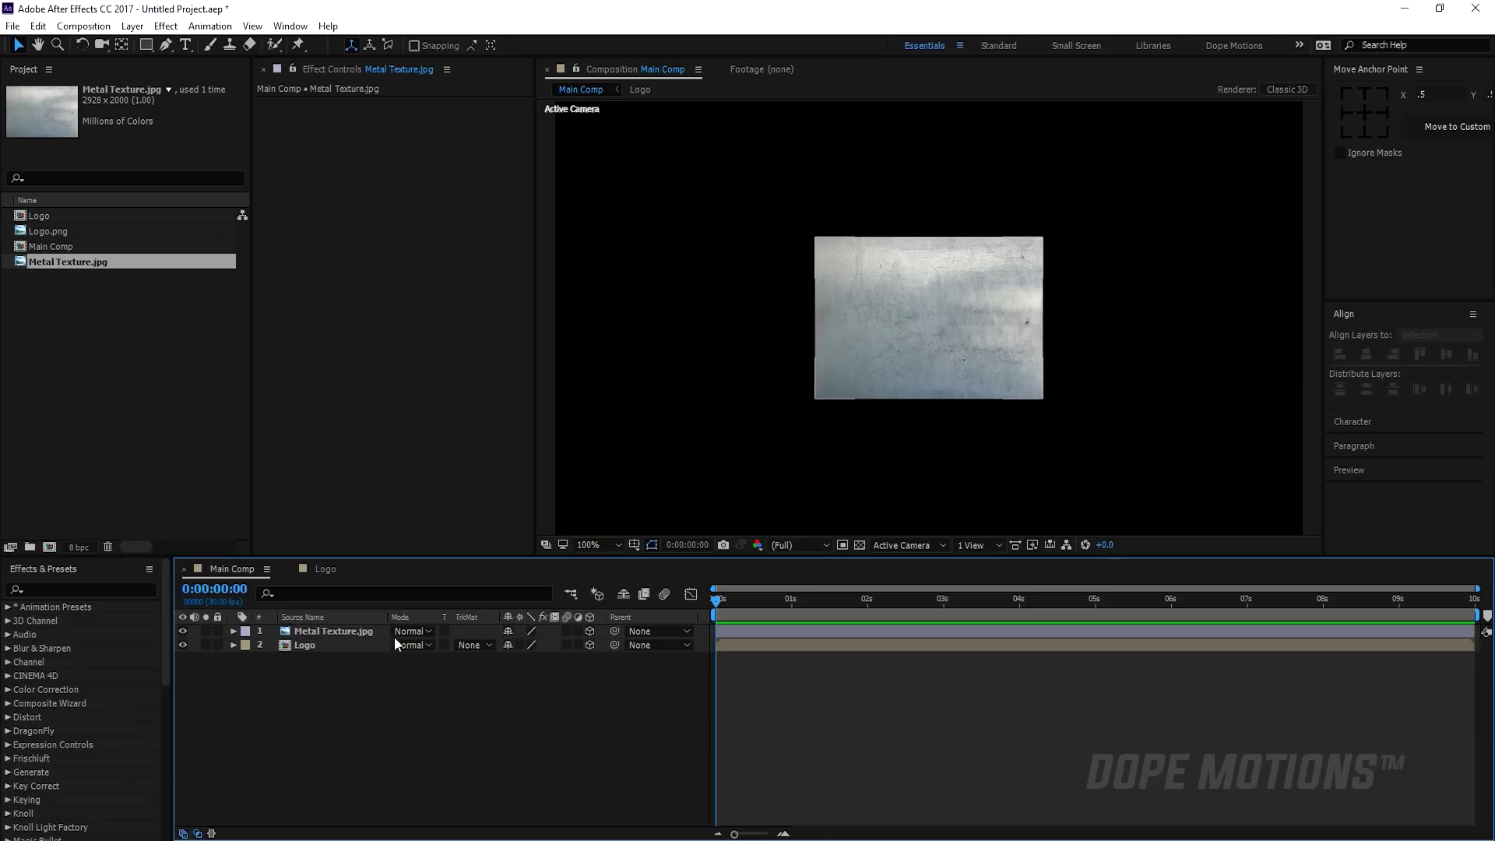
Set the Logo layer's track matte to Luma Matte using the texture.
click(310, 646)
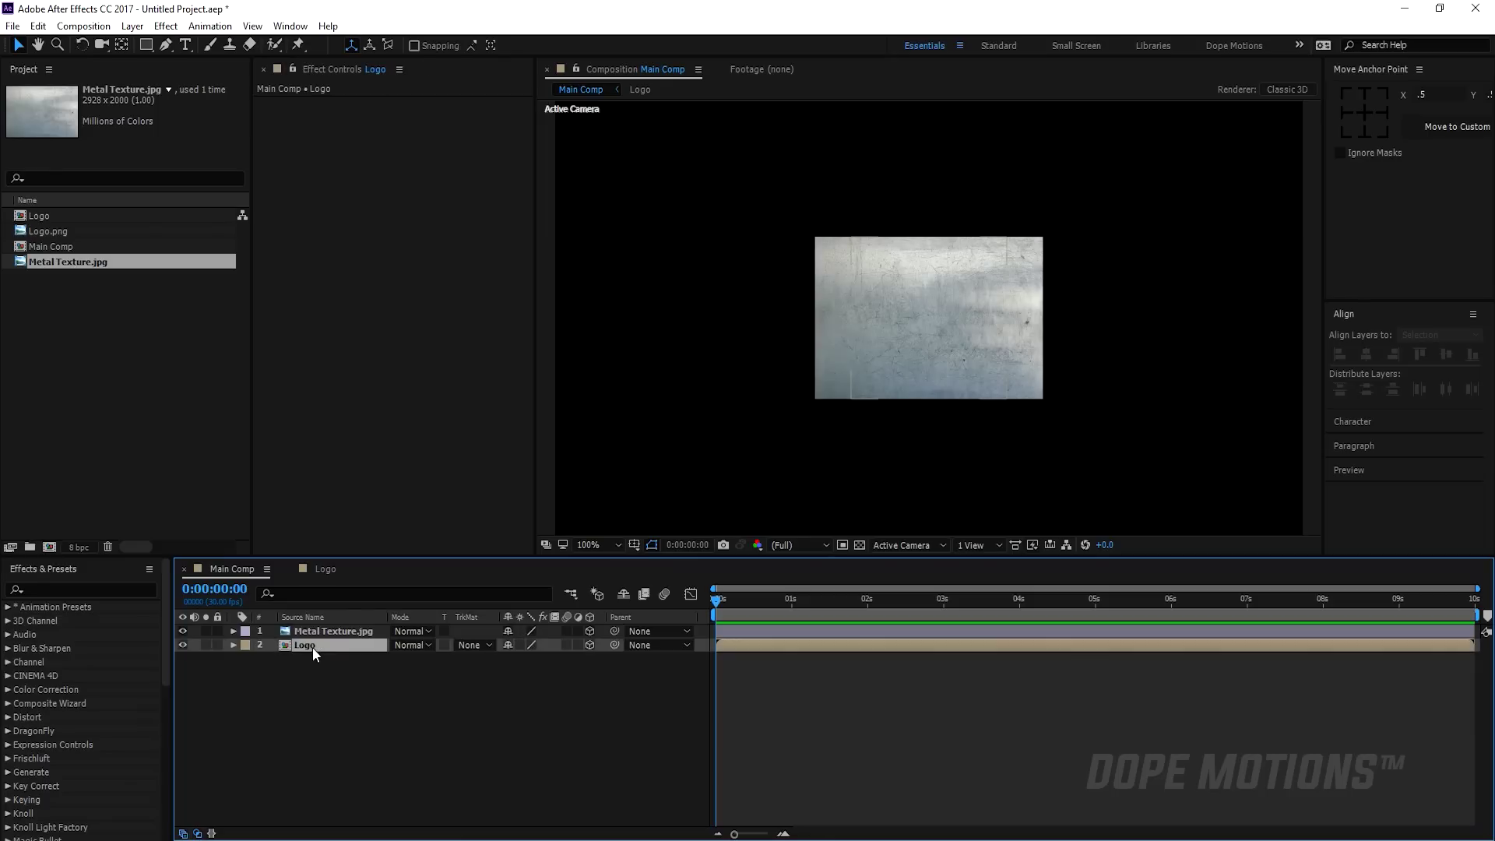
click(478, 646)
click(502, 722)
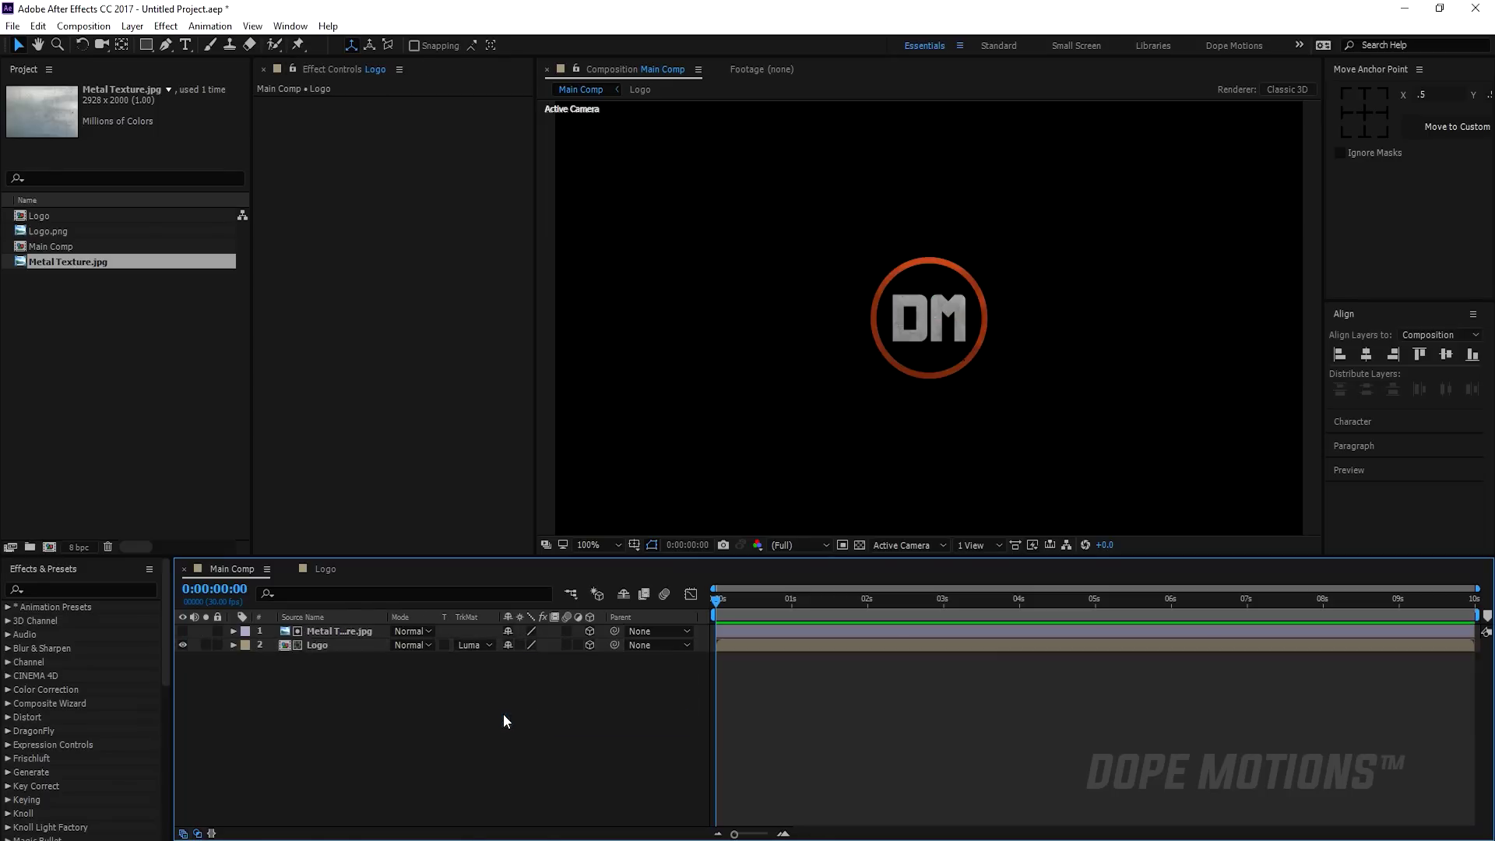
key(period)
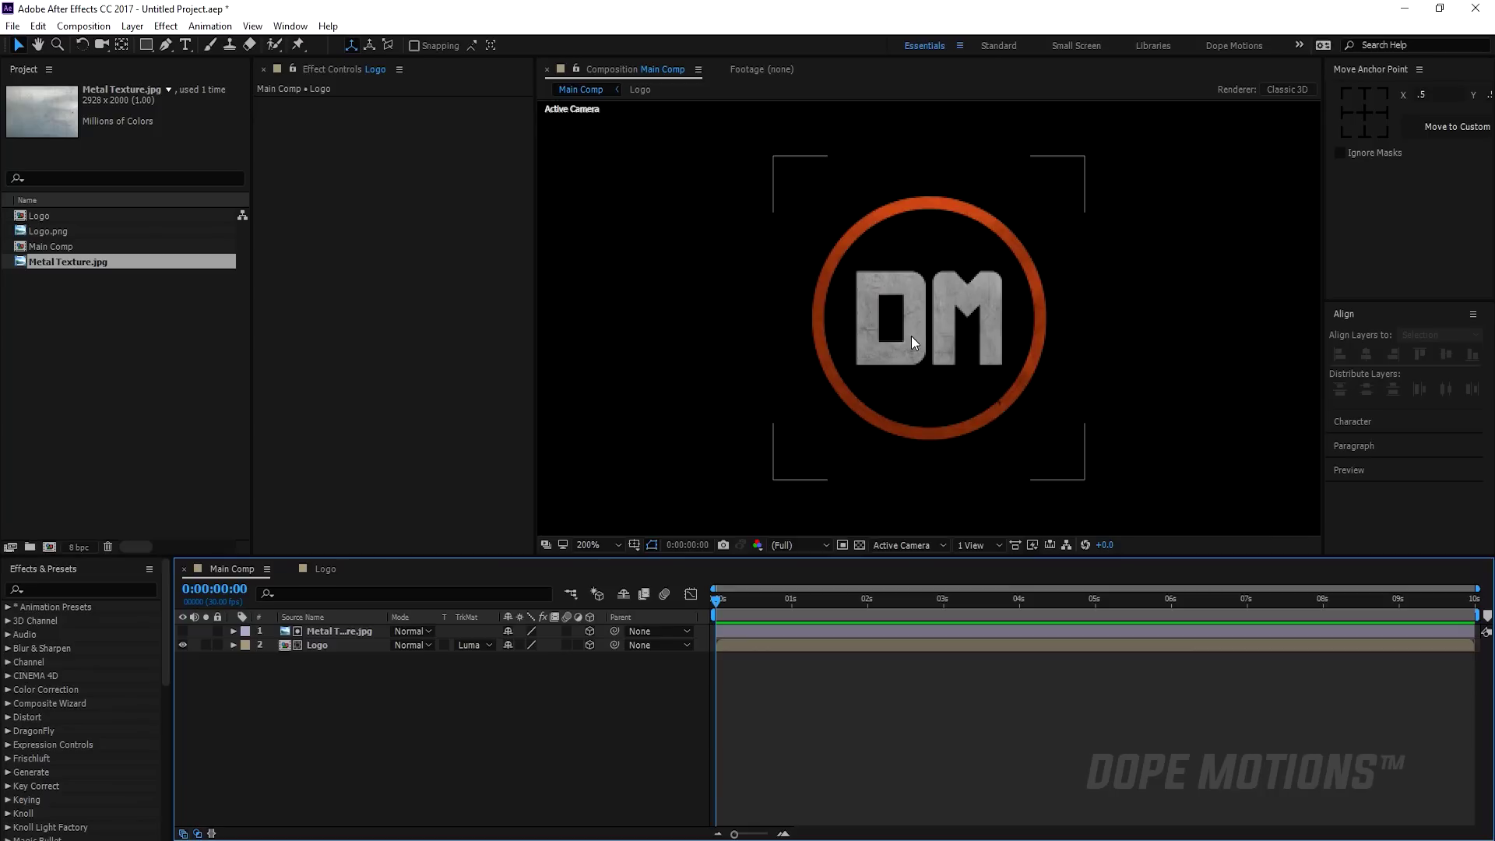
key(comma)
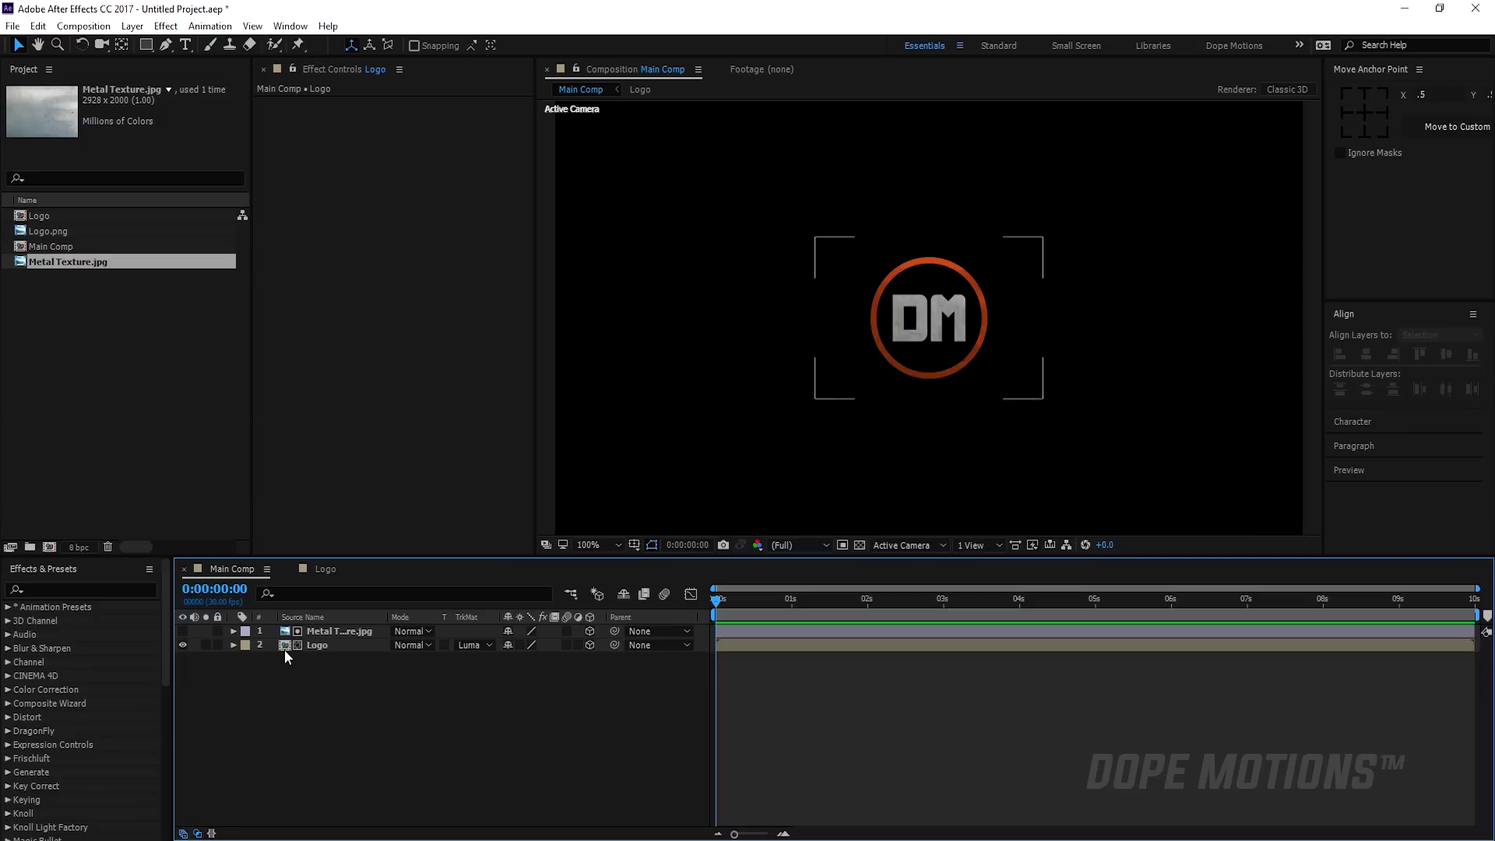
Apply Curves to the Metal Texture layer and adjust the RGB curve.
click(321, 633)
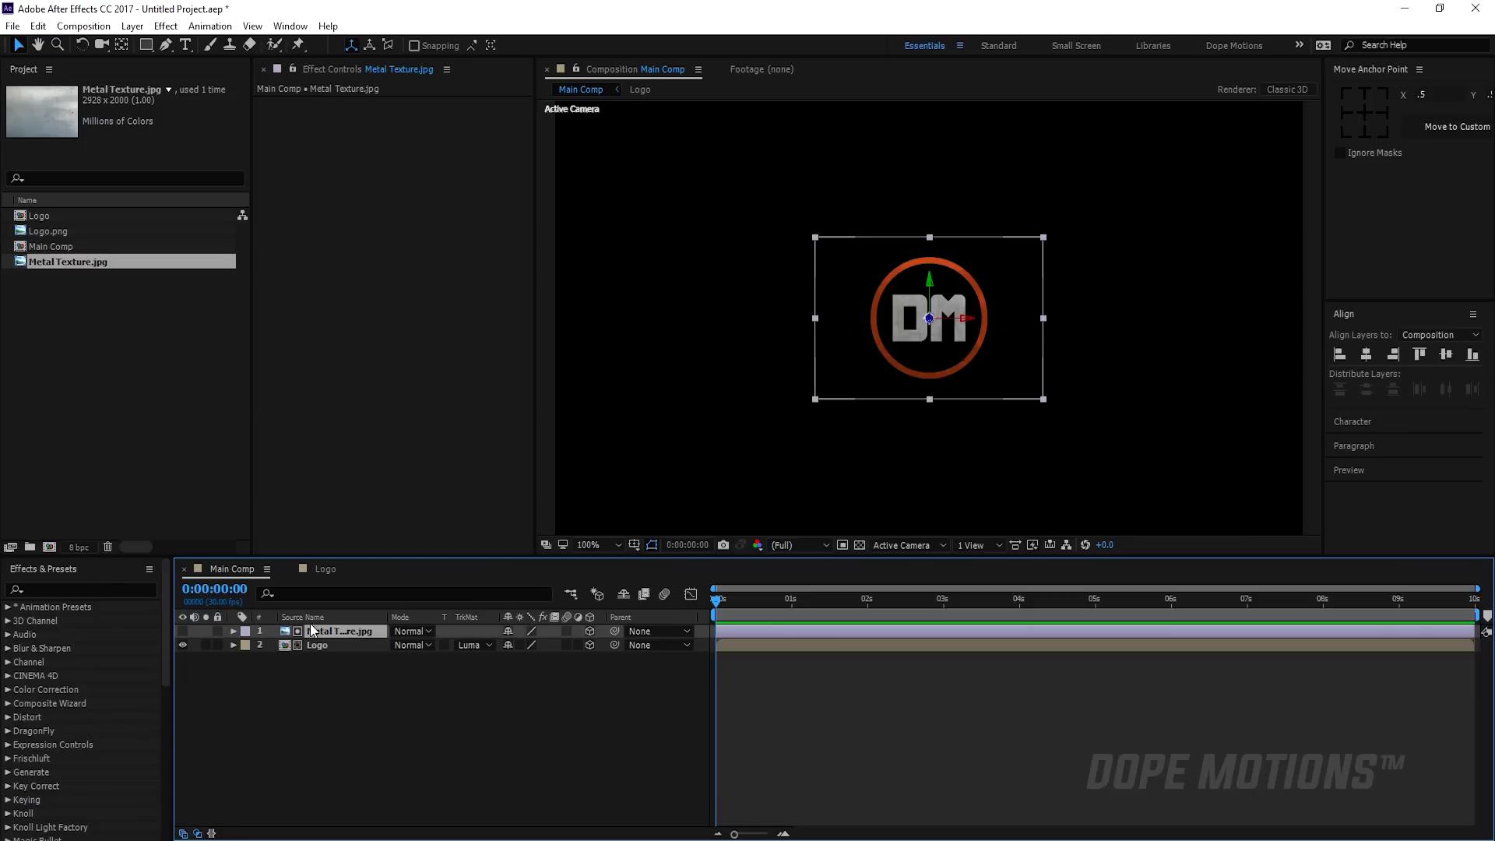
click(92, 589)
text(curv)
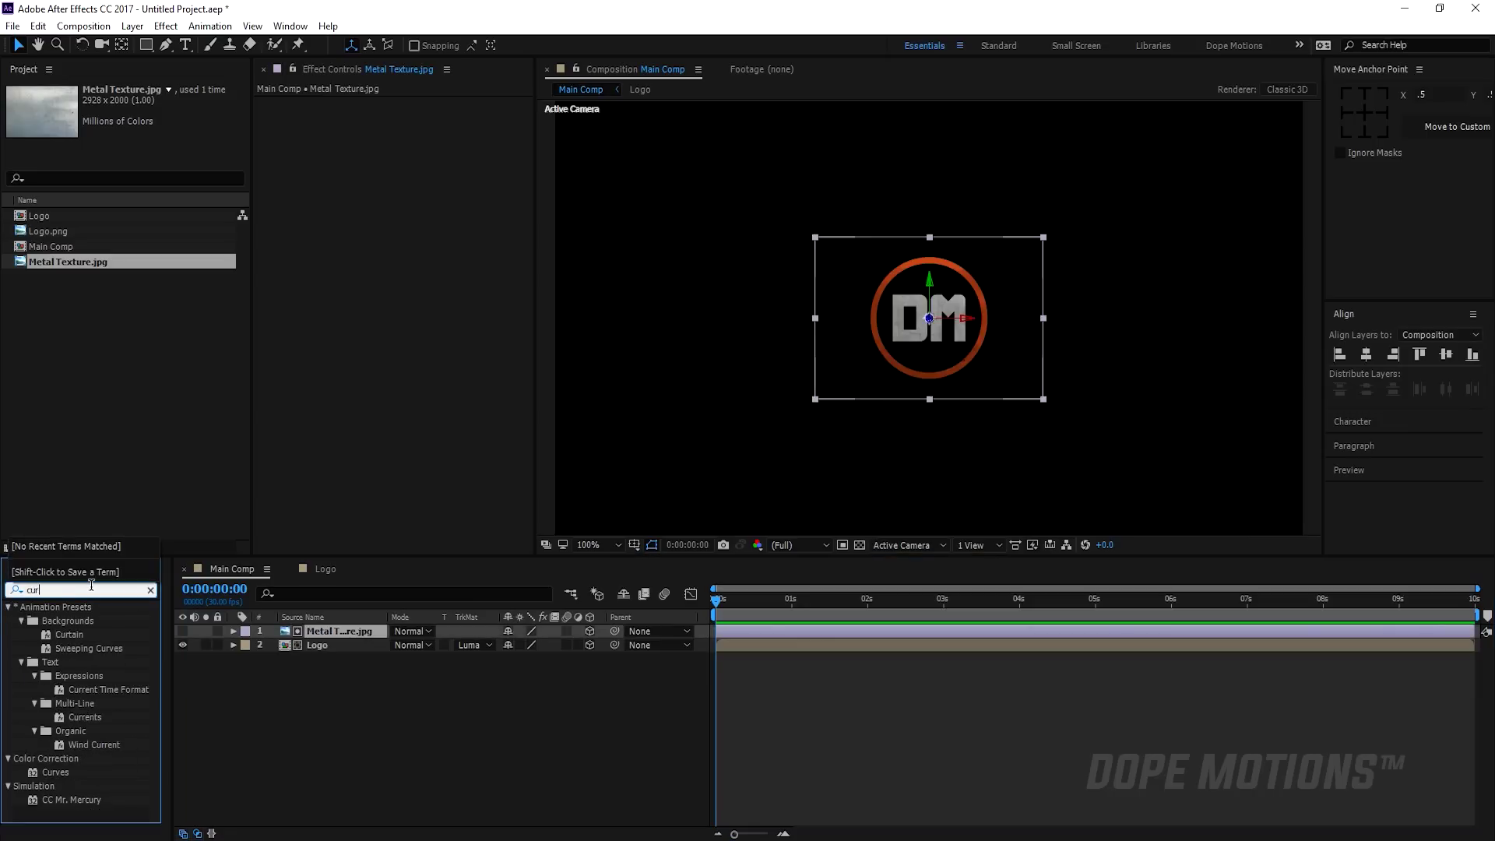
double_click(52, 663)
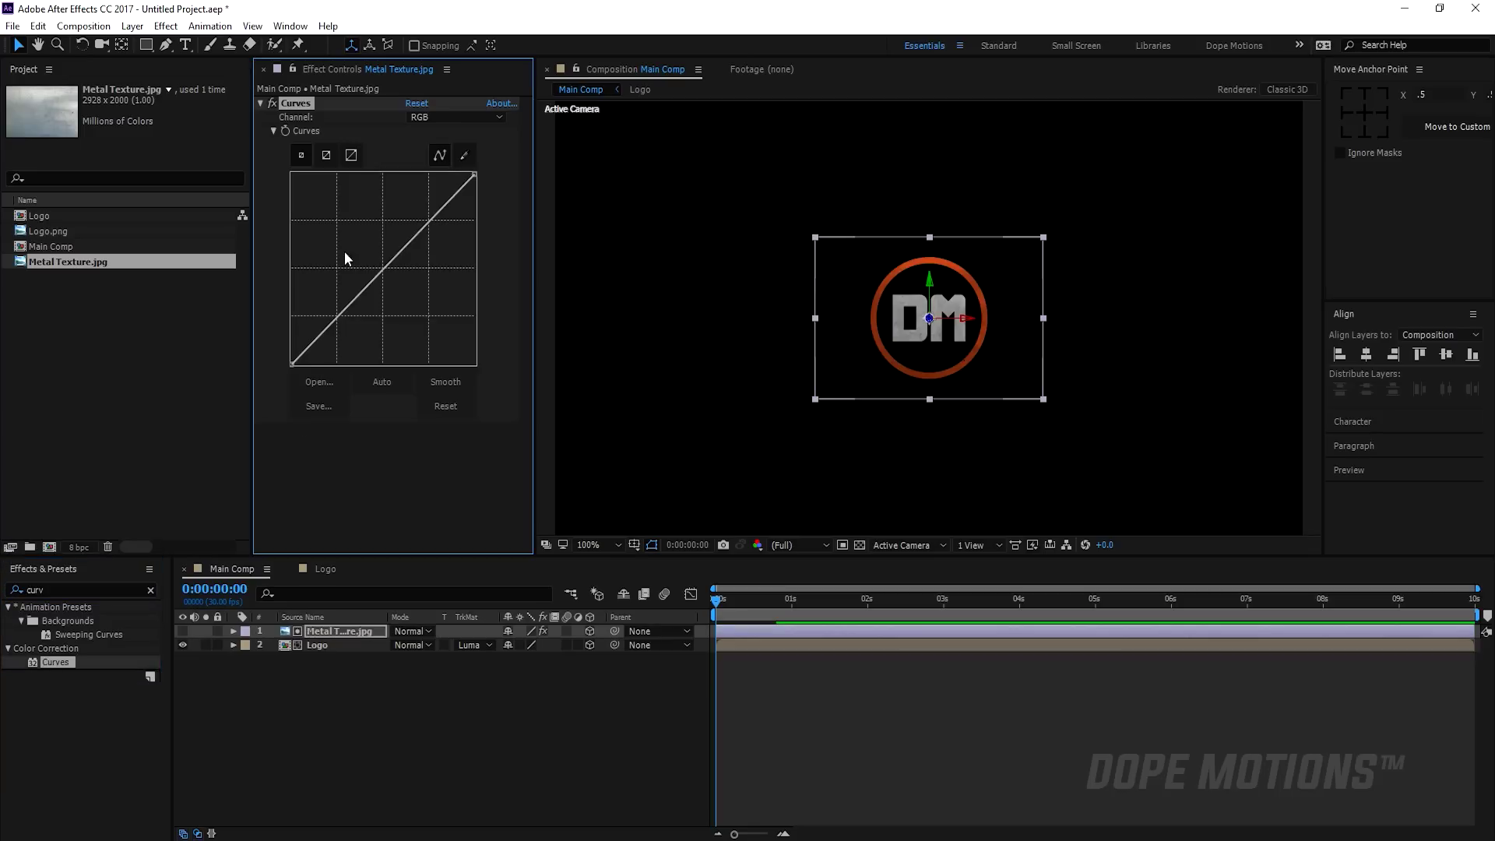
drag(338, 317, 351, 322)
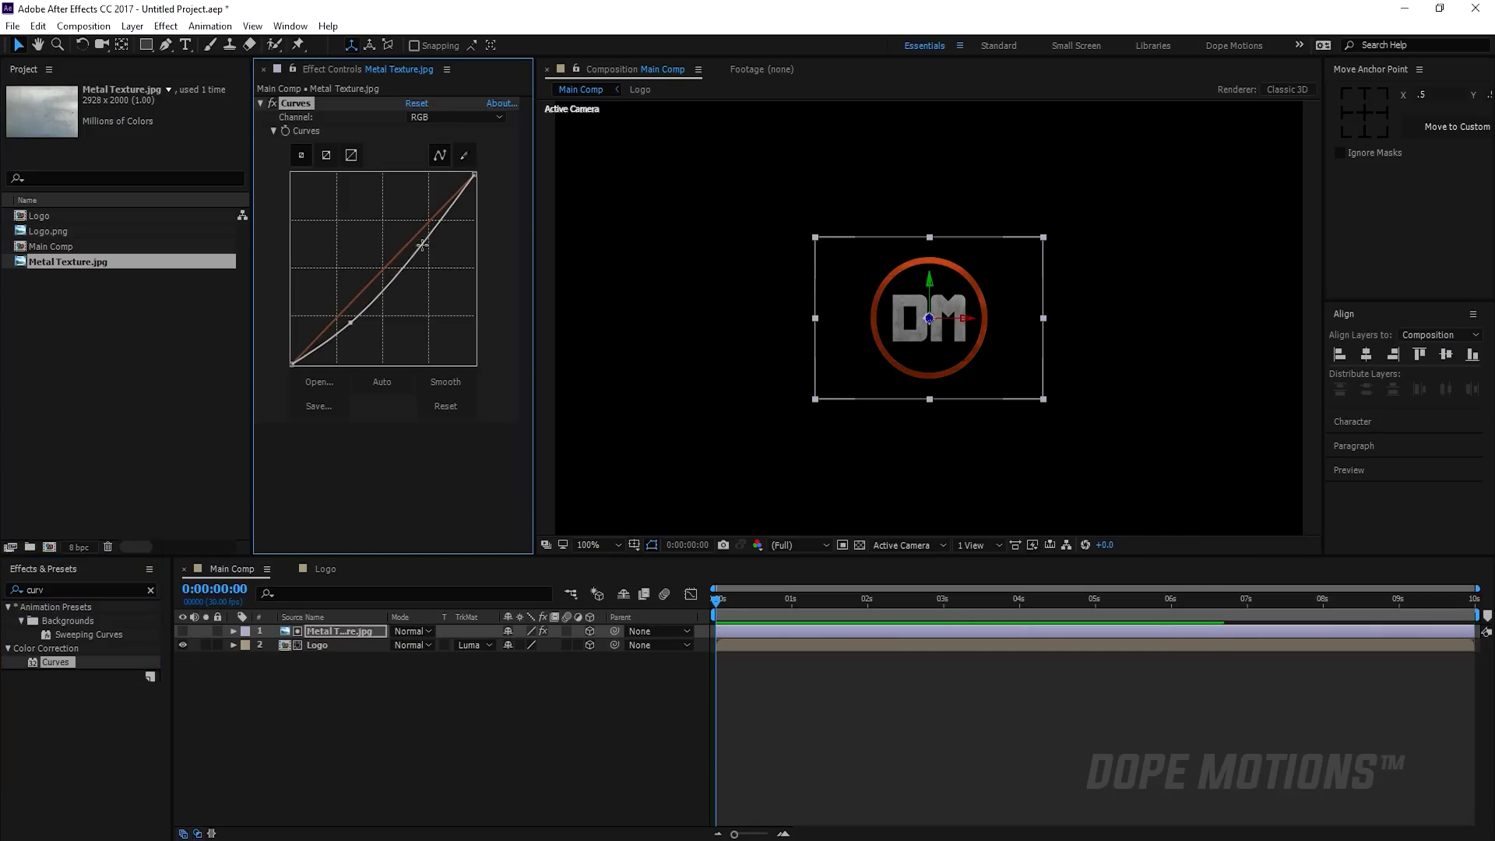
drag(421, 242, 417, 244)
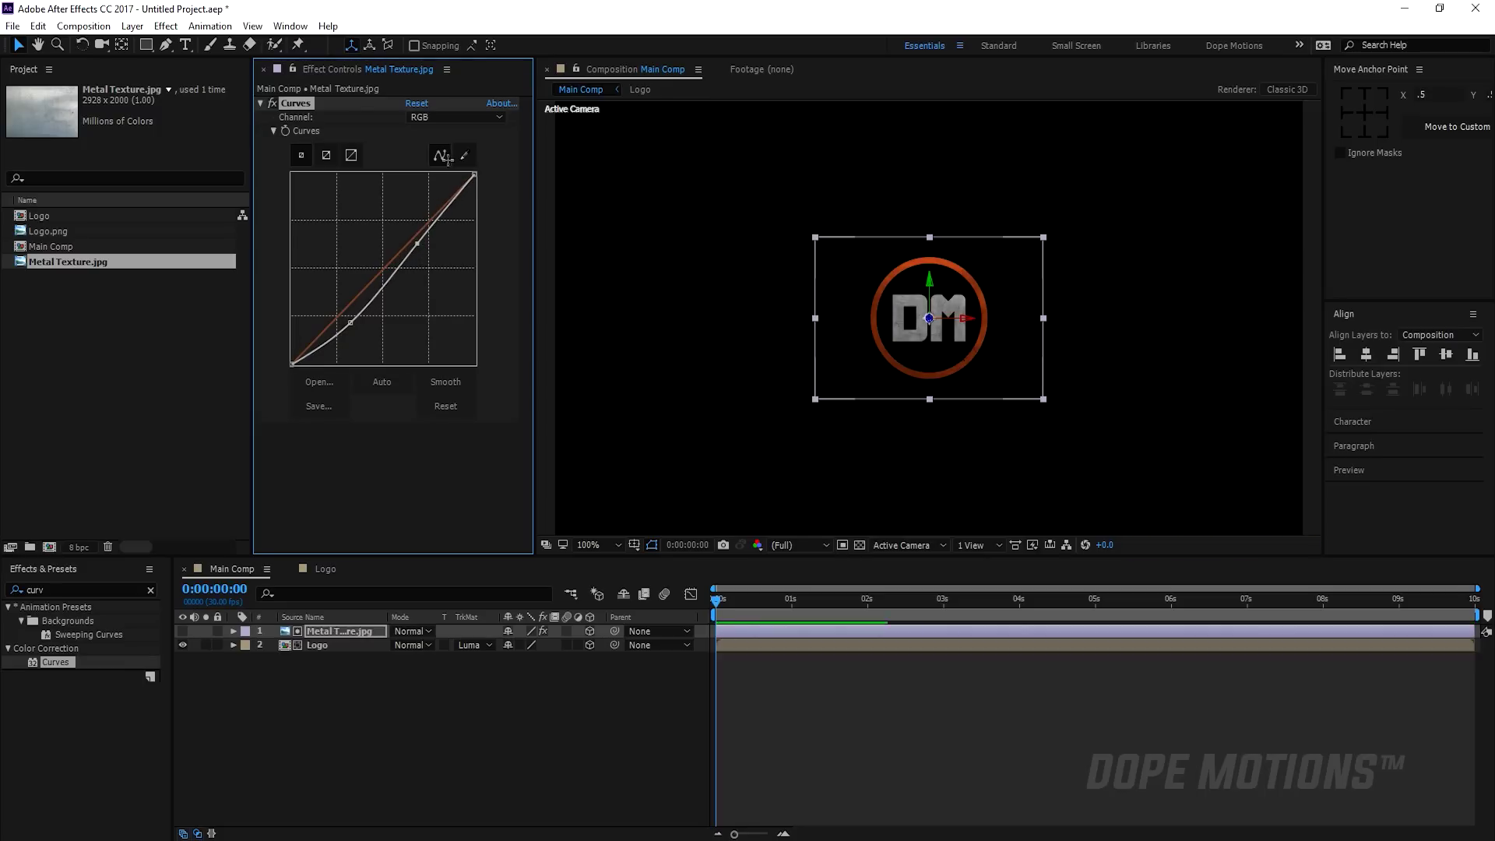
Lift the Red and Blue channel curves slightly above the diagonal.
click(457, 118)
click(440, 146)
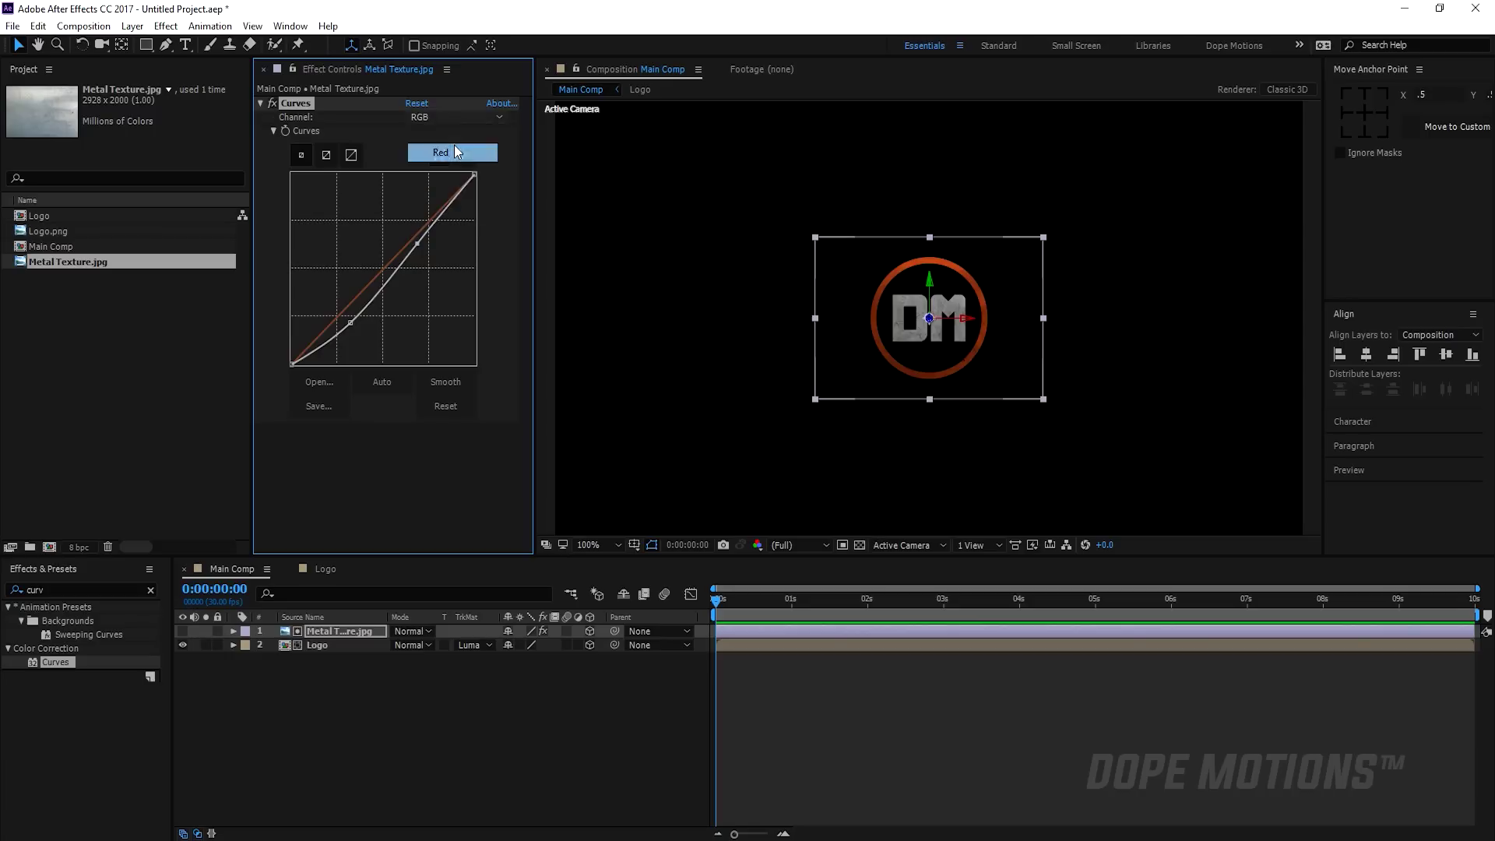
drag(388, 269, 383, 267)
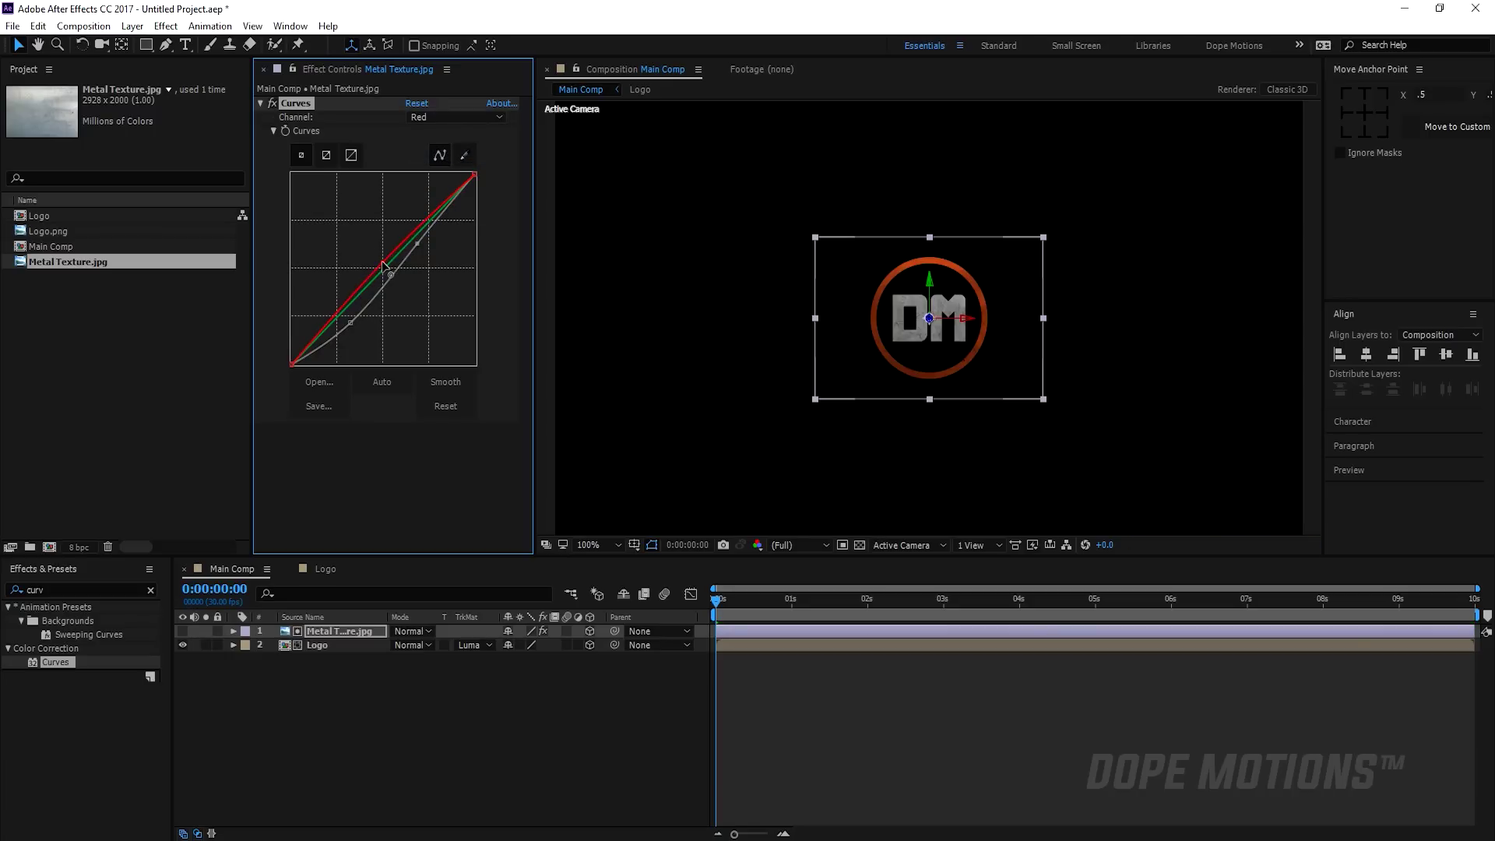
click(483, 116)
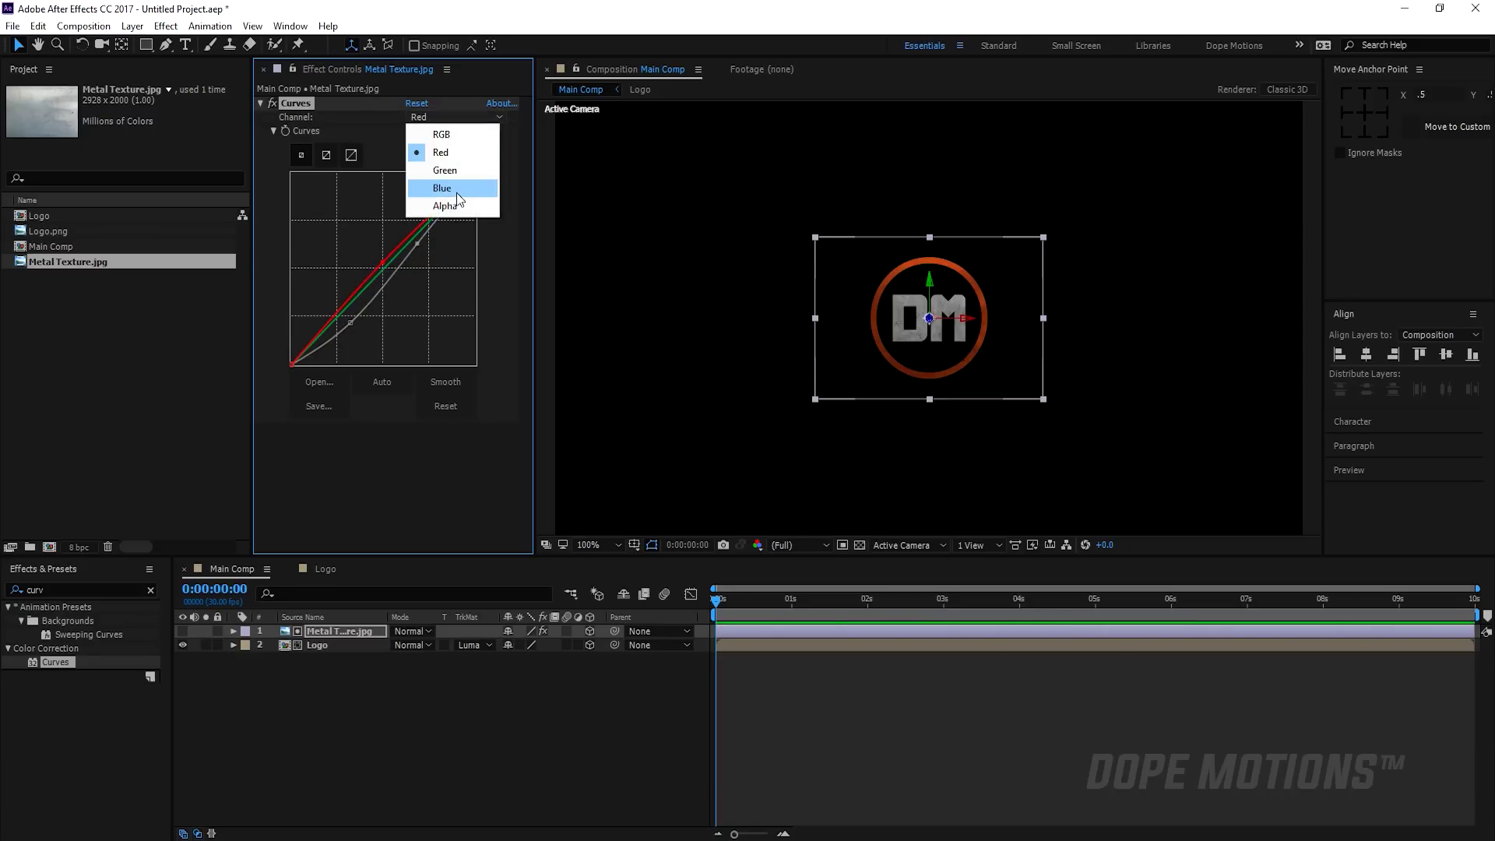
click(456, 189)
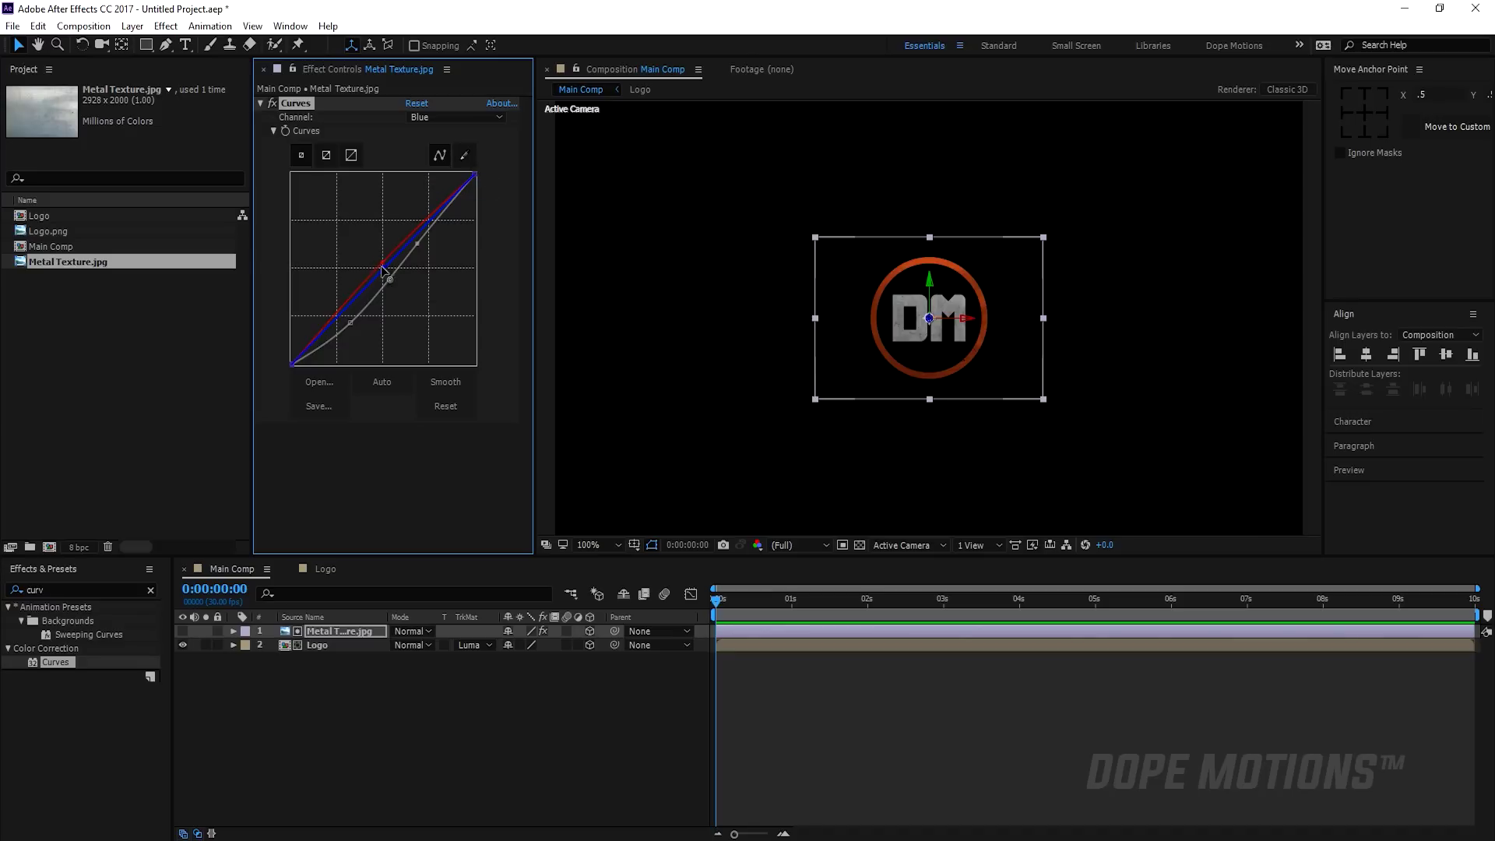
drag(382, 269, 378, 267)
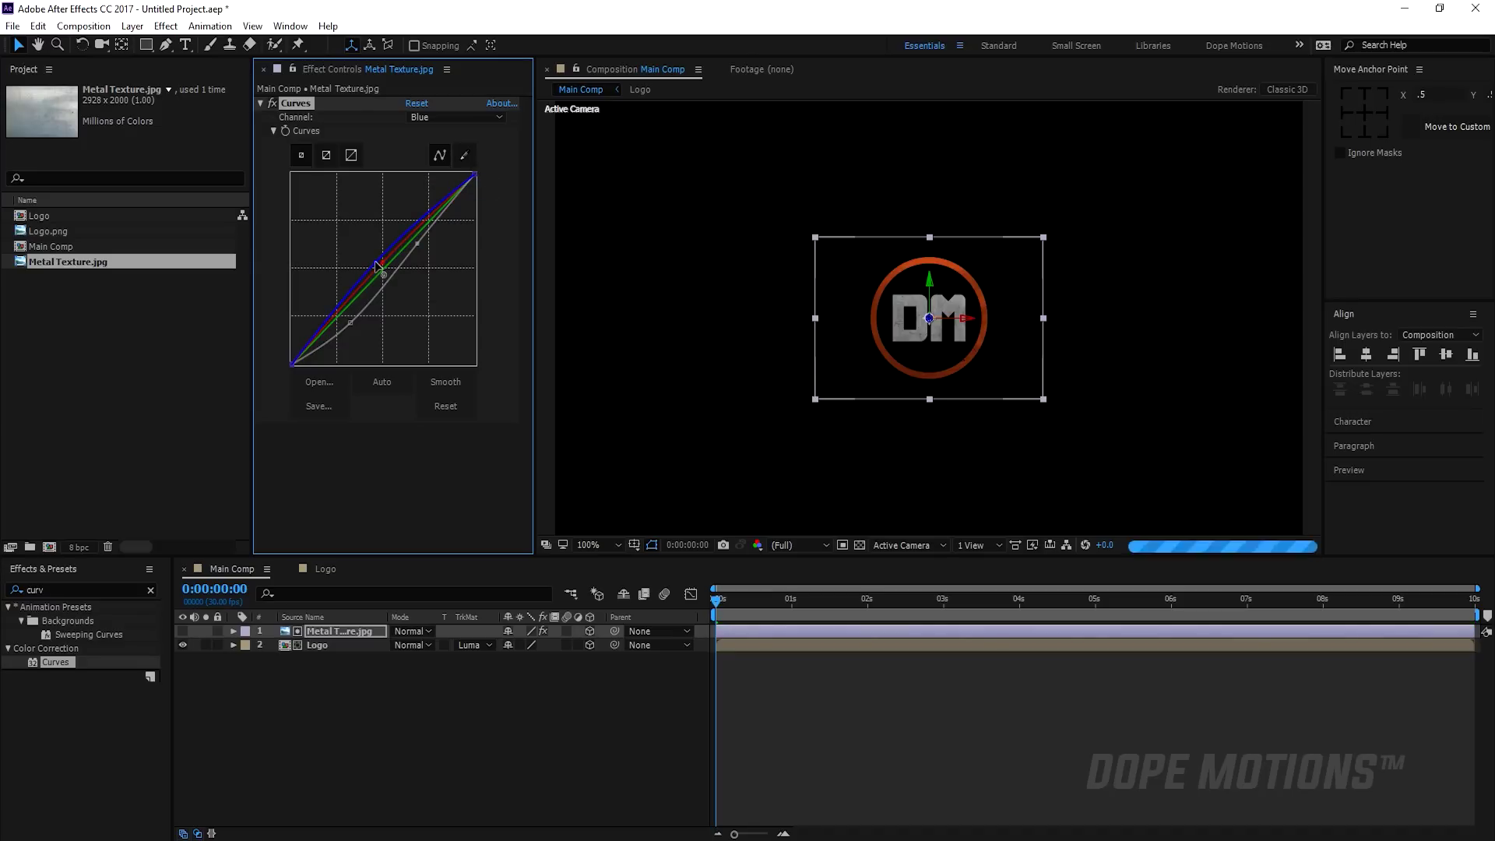
click(372, 681)
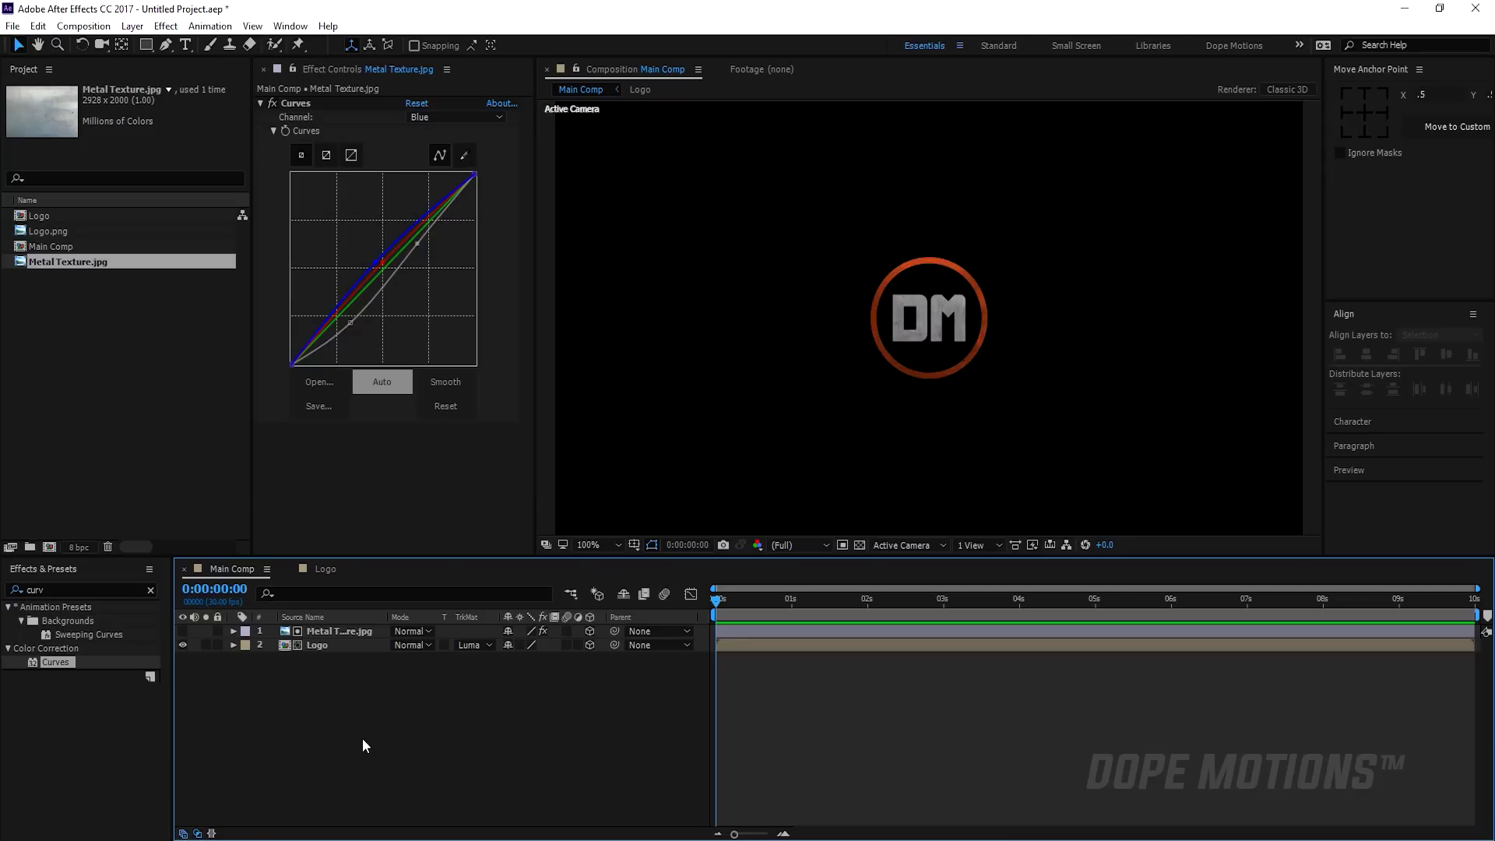
Start a new camera layer from the timeline's New menu, keeping the 35mm Two-Node preset.
click(348, 646)
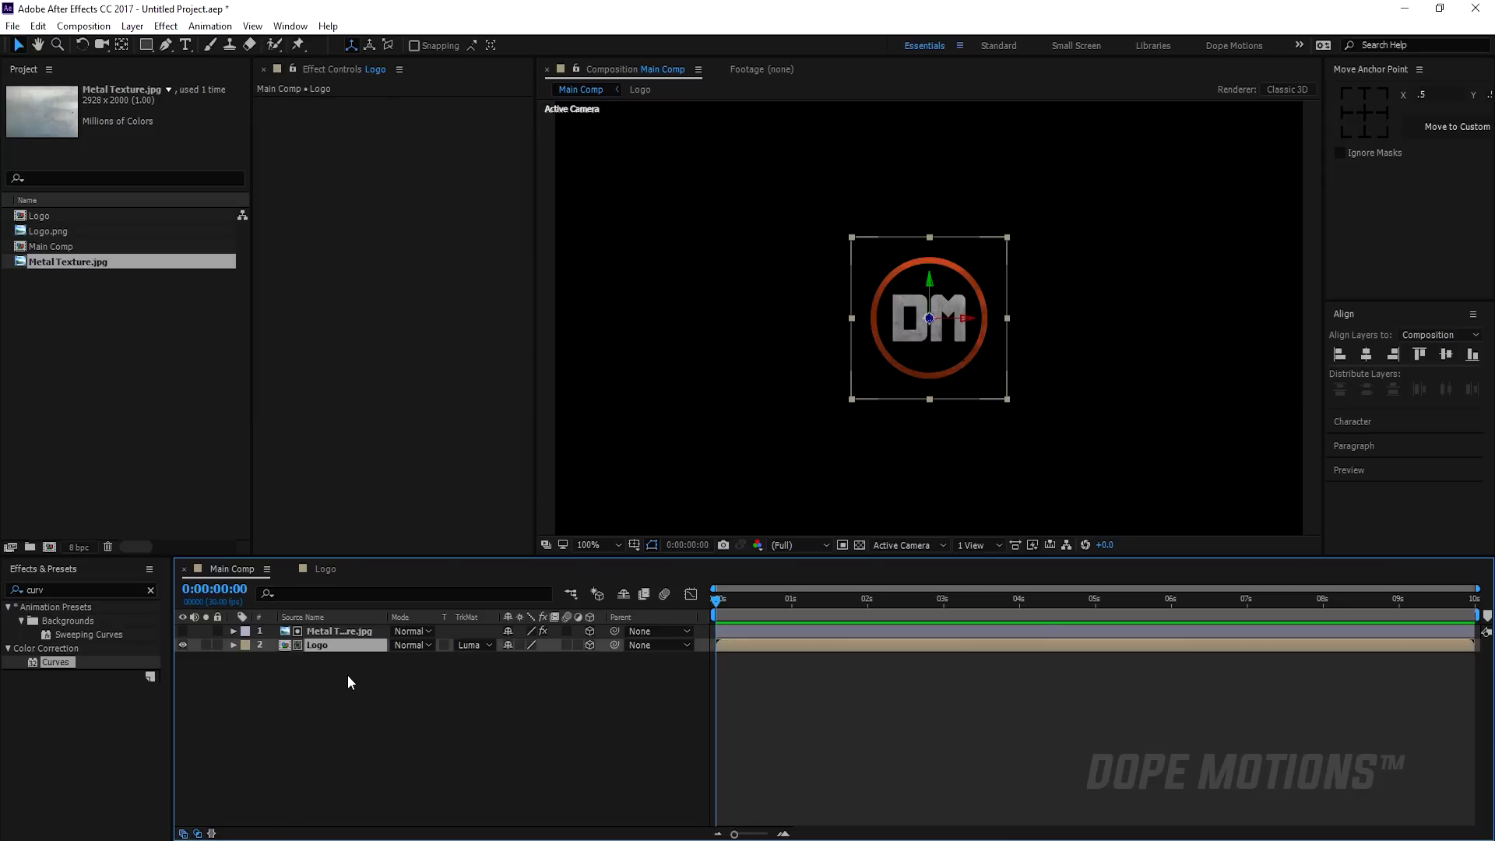
right_click(348, 698)
mouse_move(464, 544)
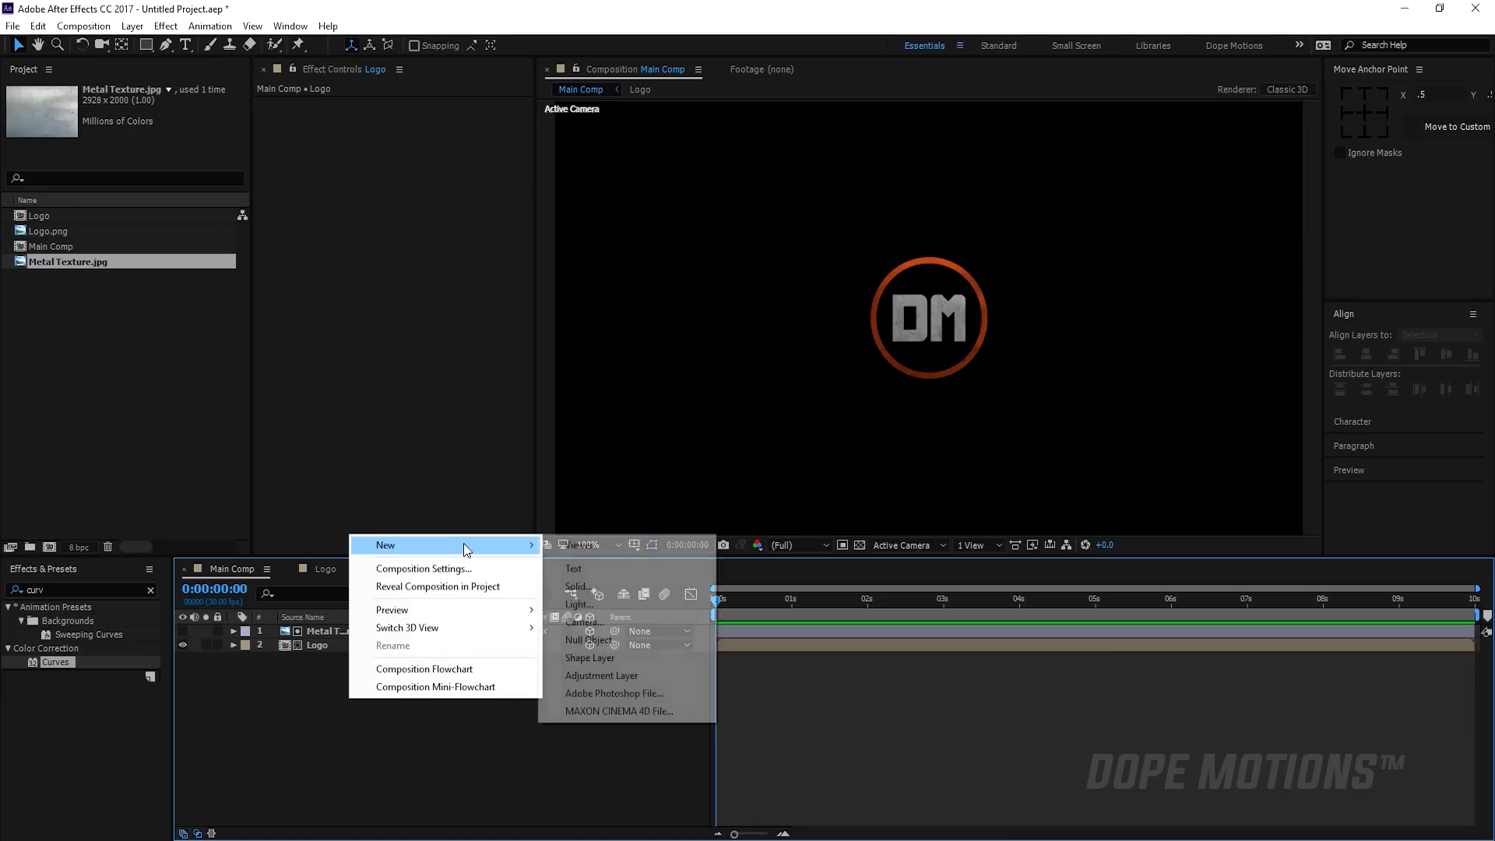
click(583, 624)
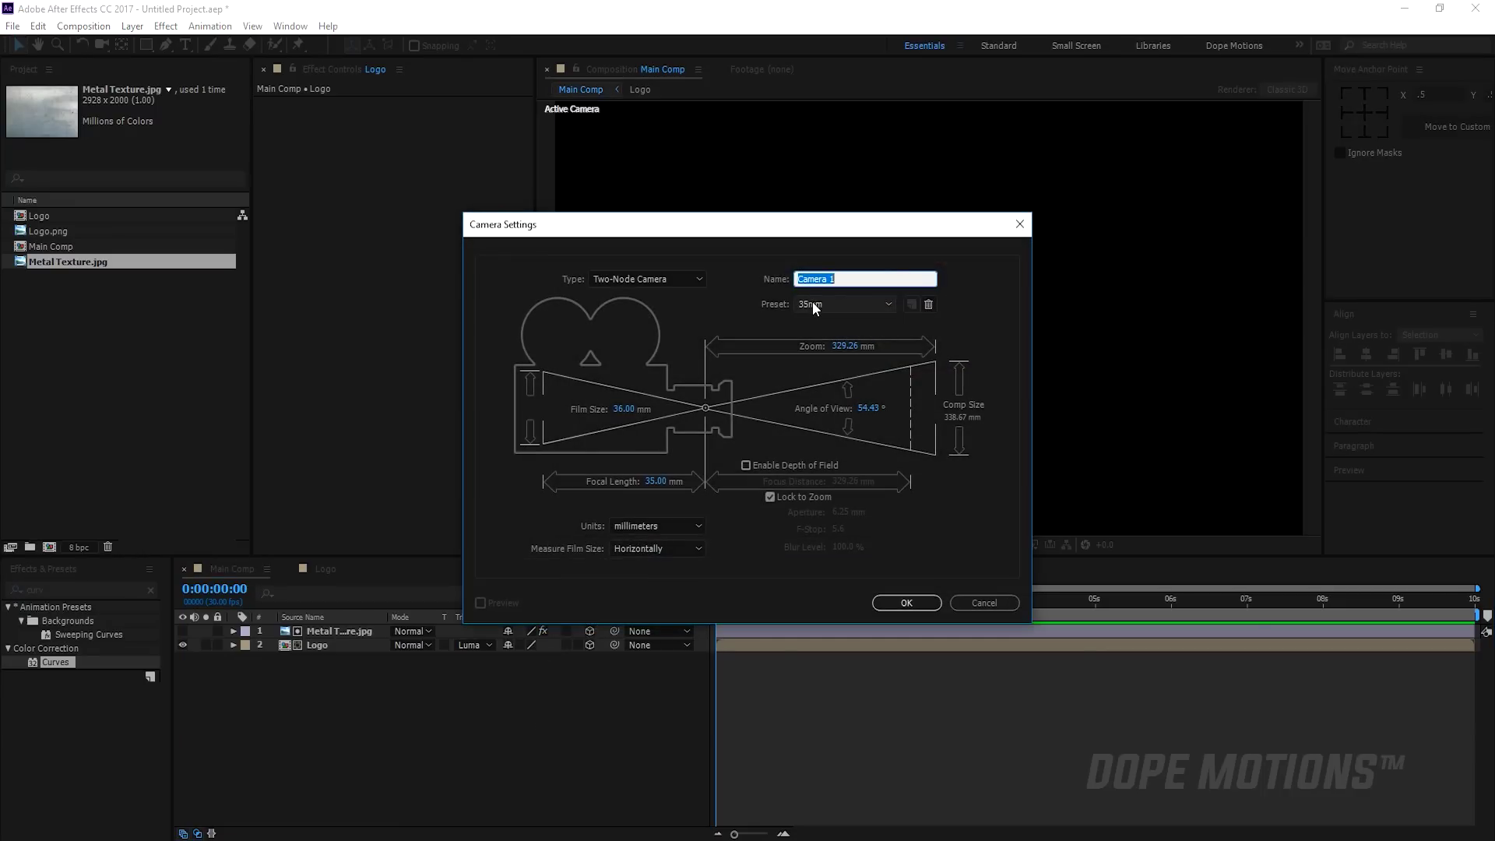
Confirm Camera 1 and add a null object named 'Camera Control'.
click(893, 605)
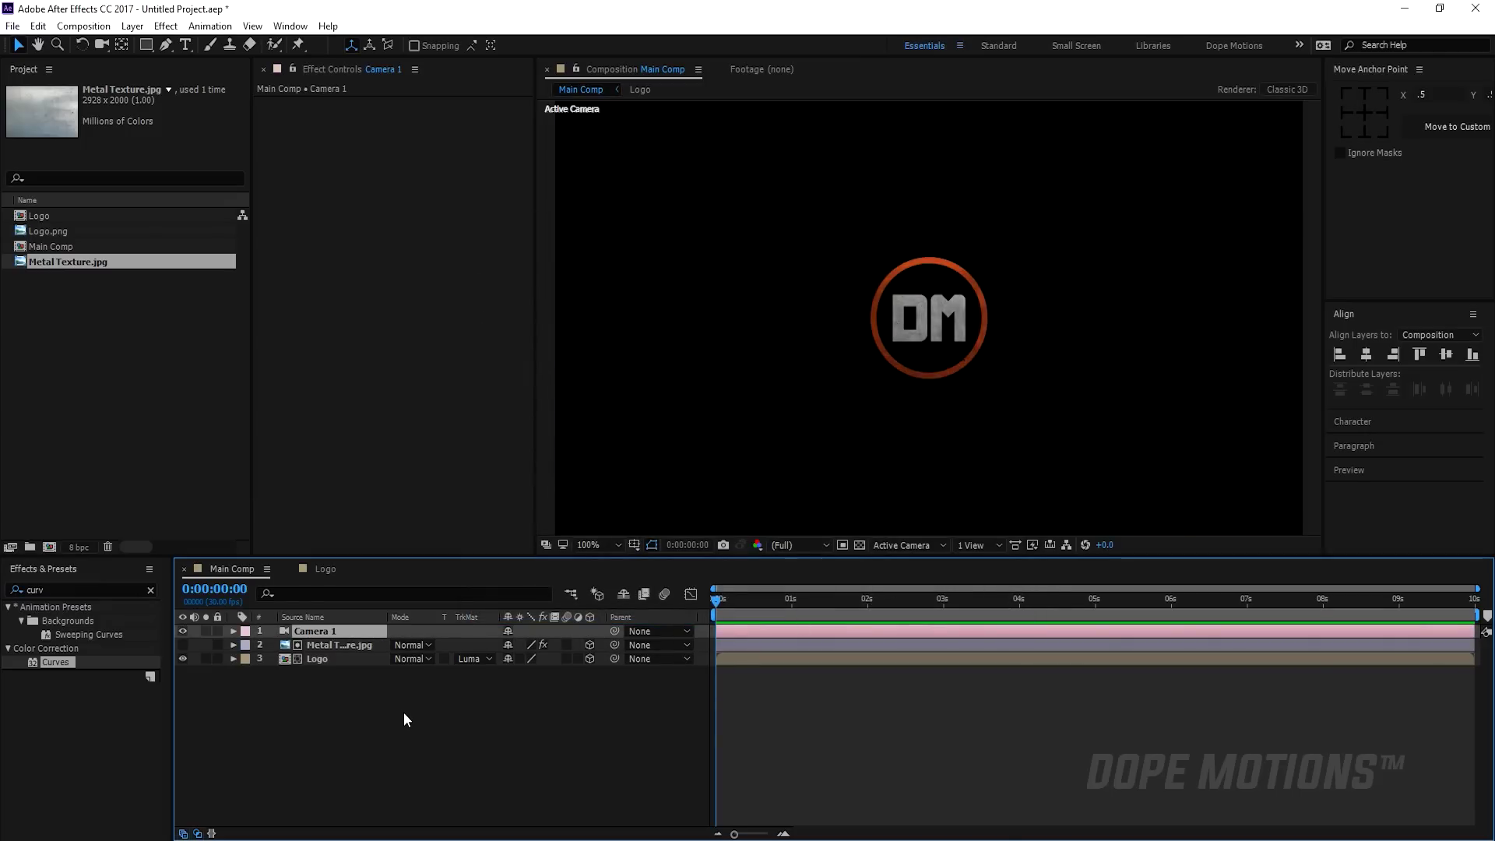
right_click(403, 711)
mouse_move(475, 562)
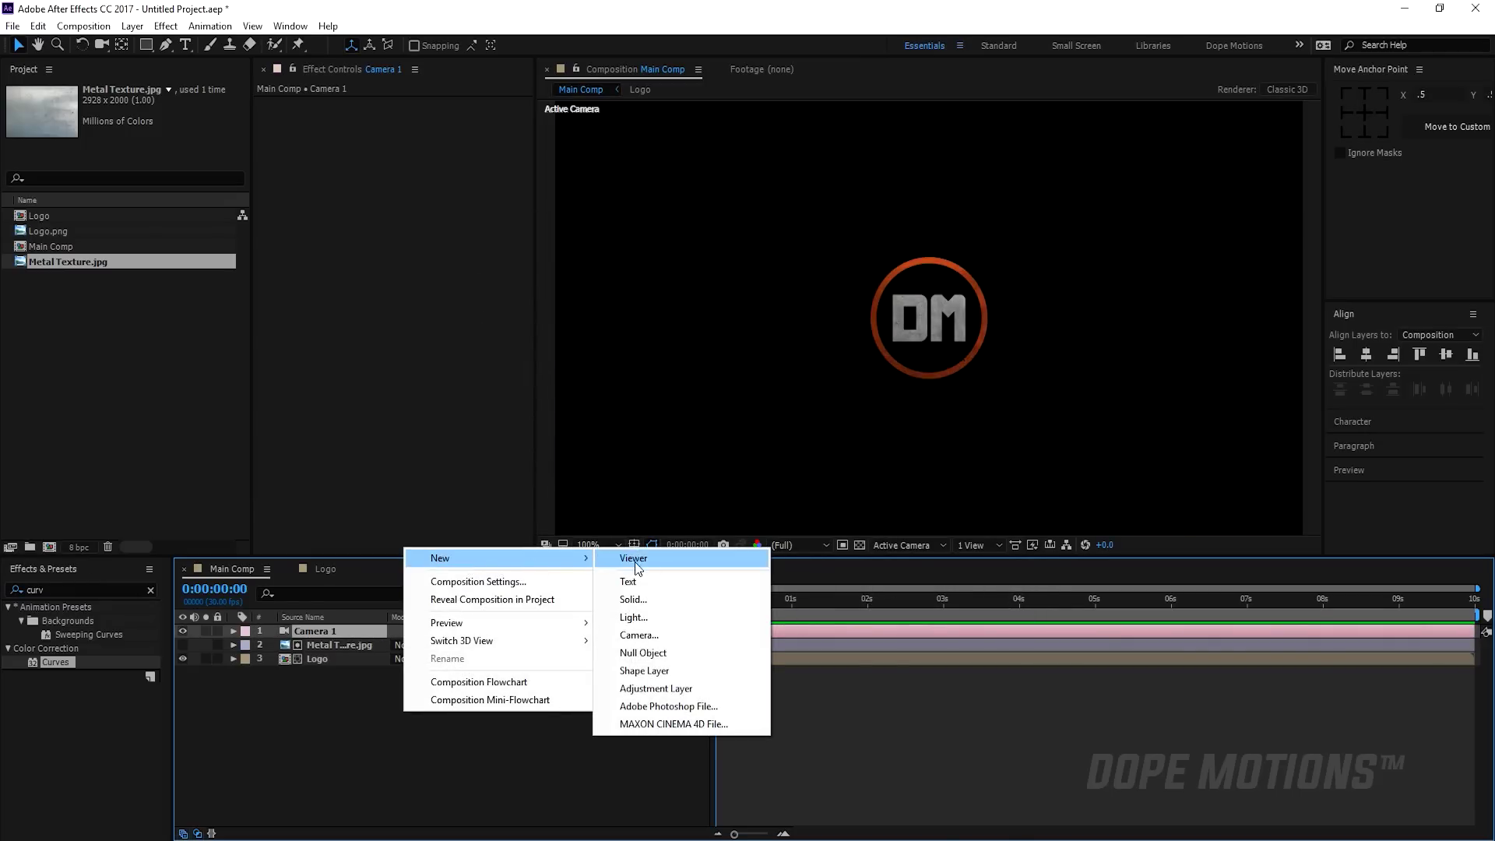
click(645, 651)
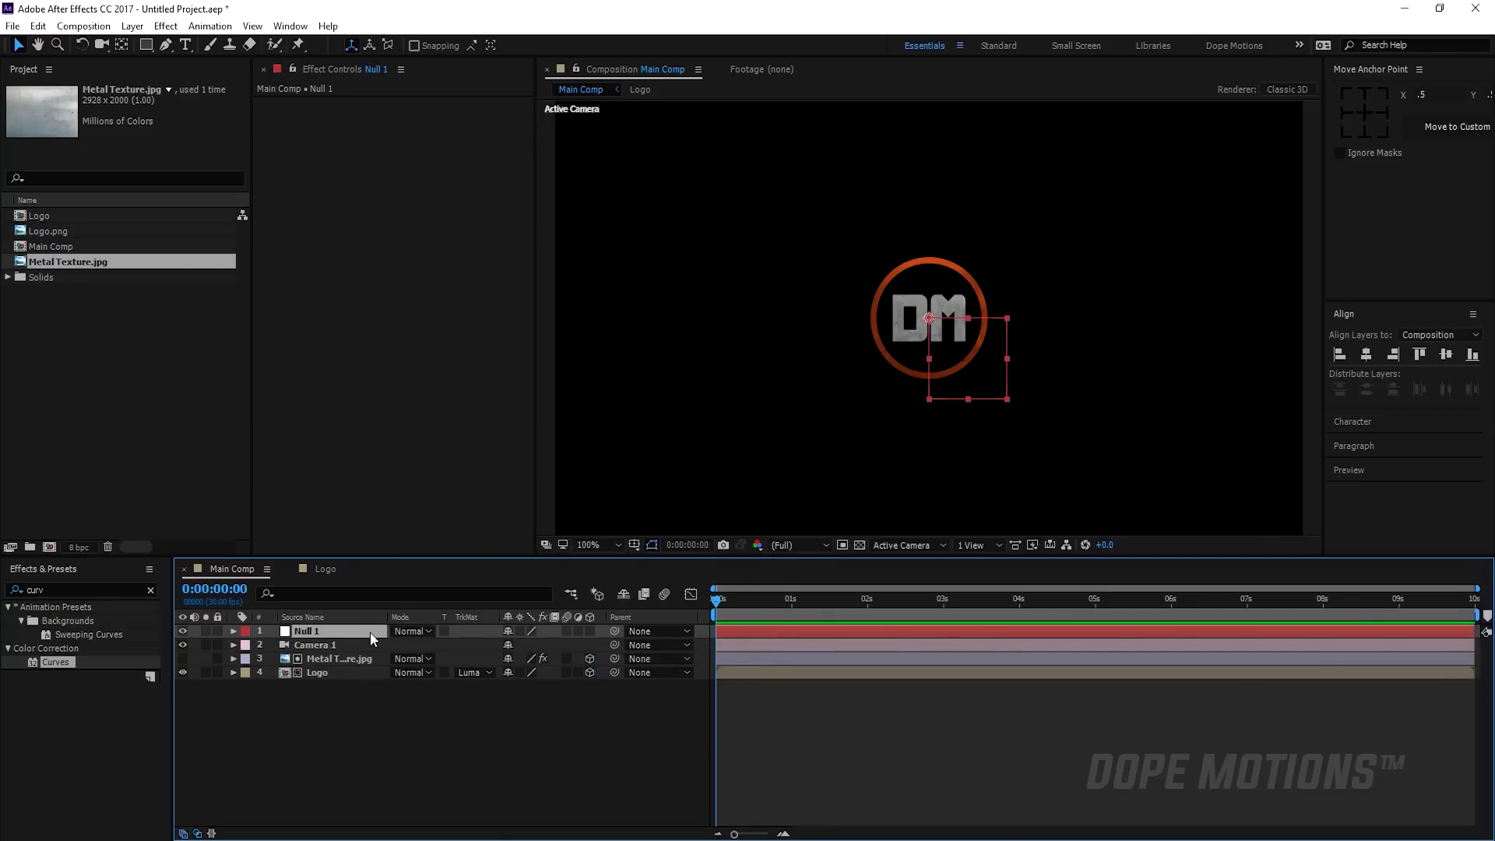
key(Return)
text(Came)
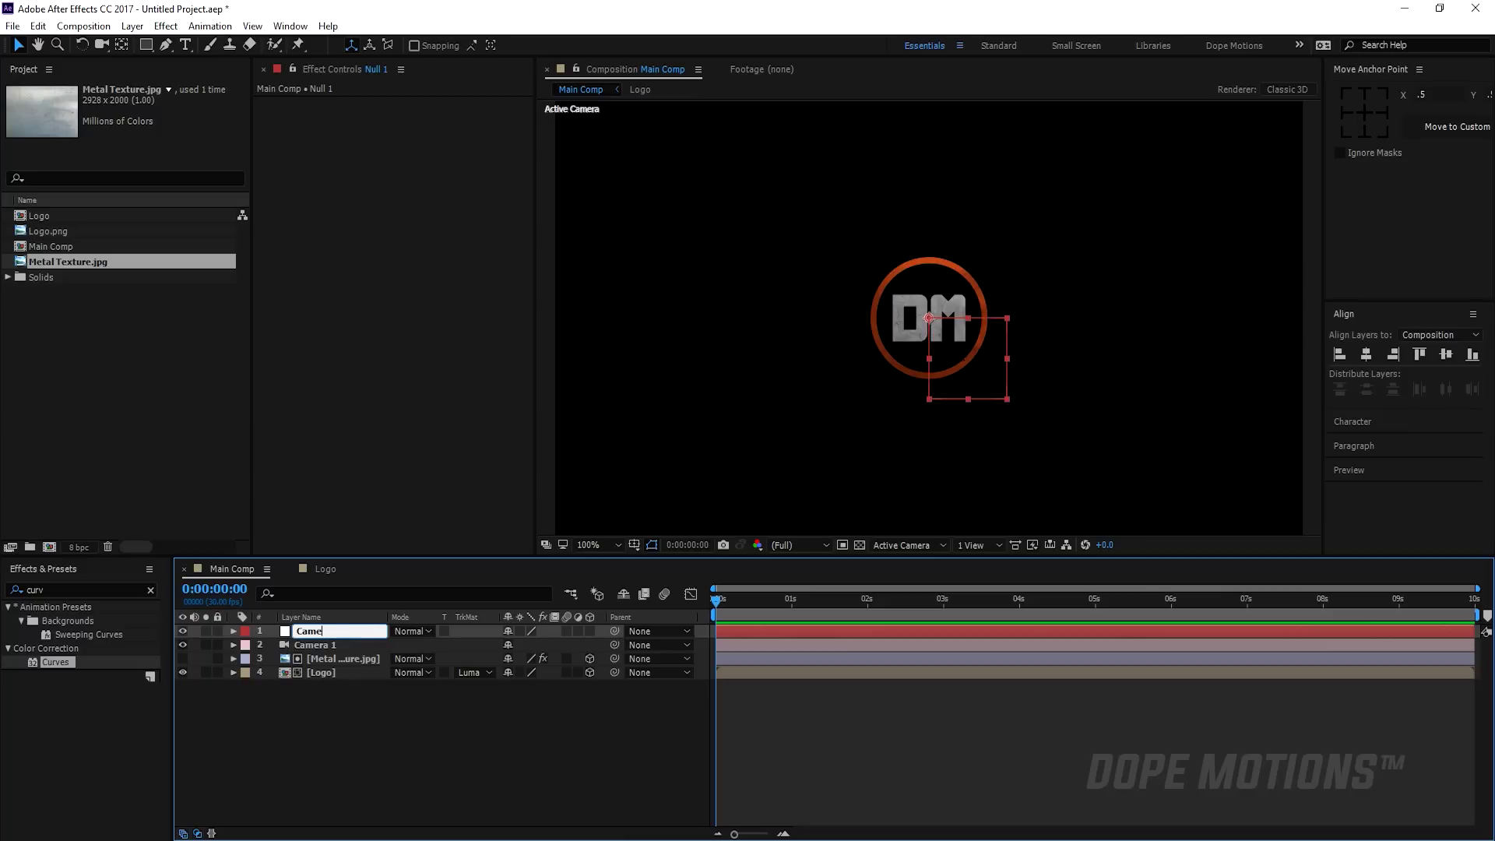
text(ra Control)
key(Return)
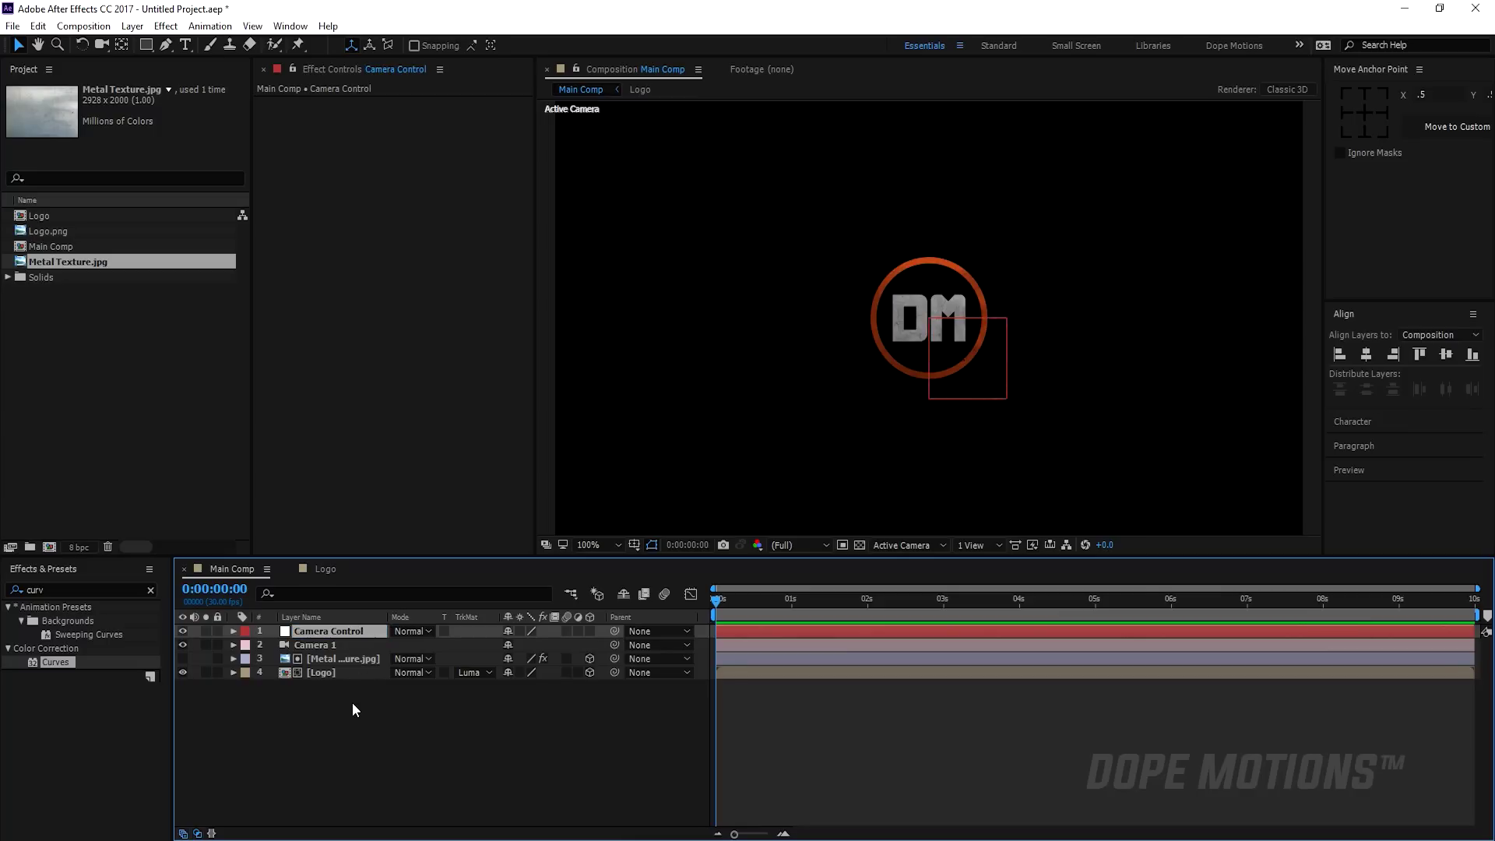
Set Camera Control's anchor point to 50, 50 and make it 3D.
click(352, 702)
click(340, 629)
key(a)
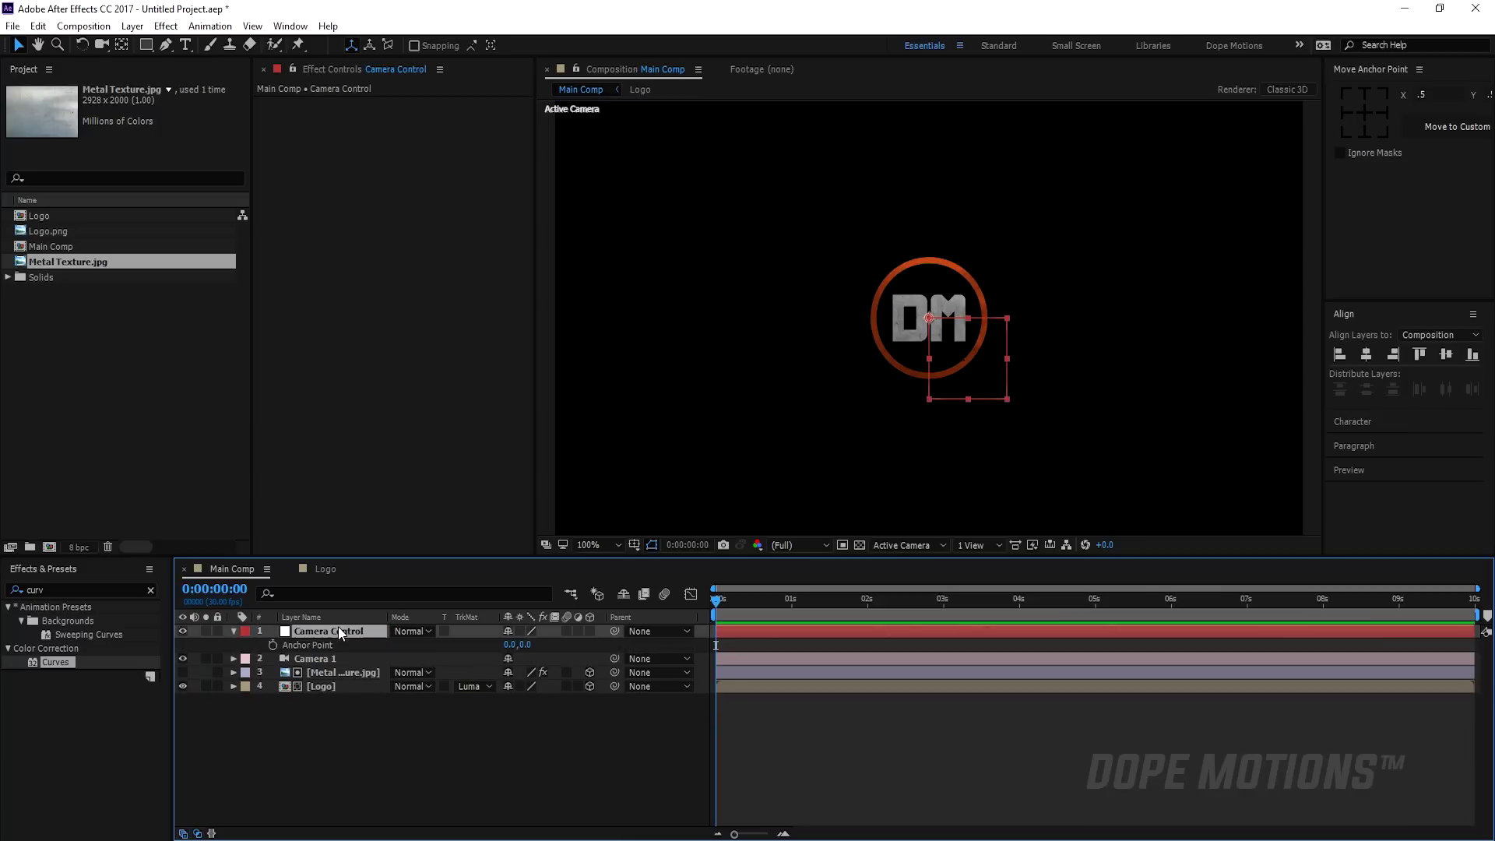
click(507, 645)
text(50)
key(Return)
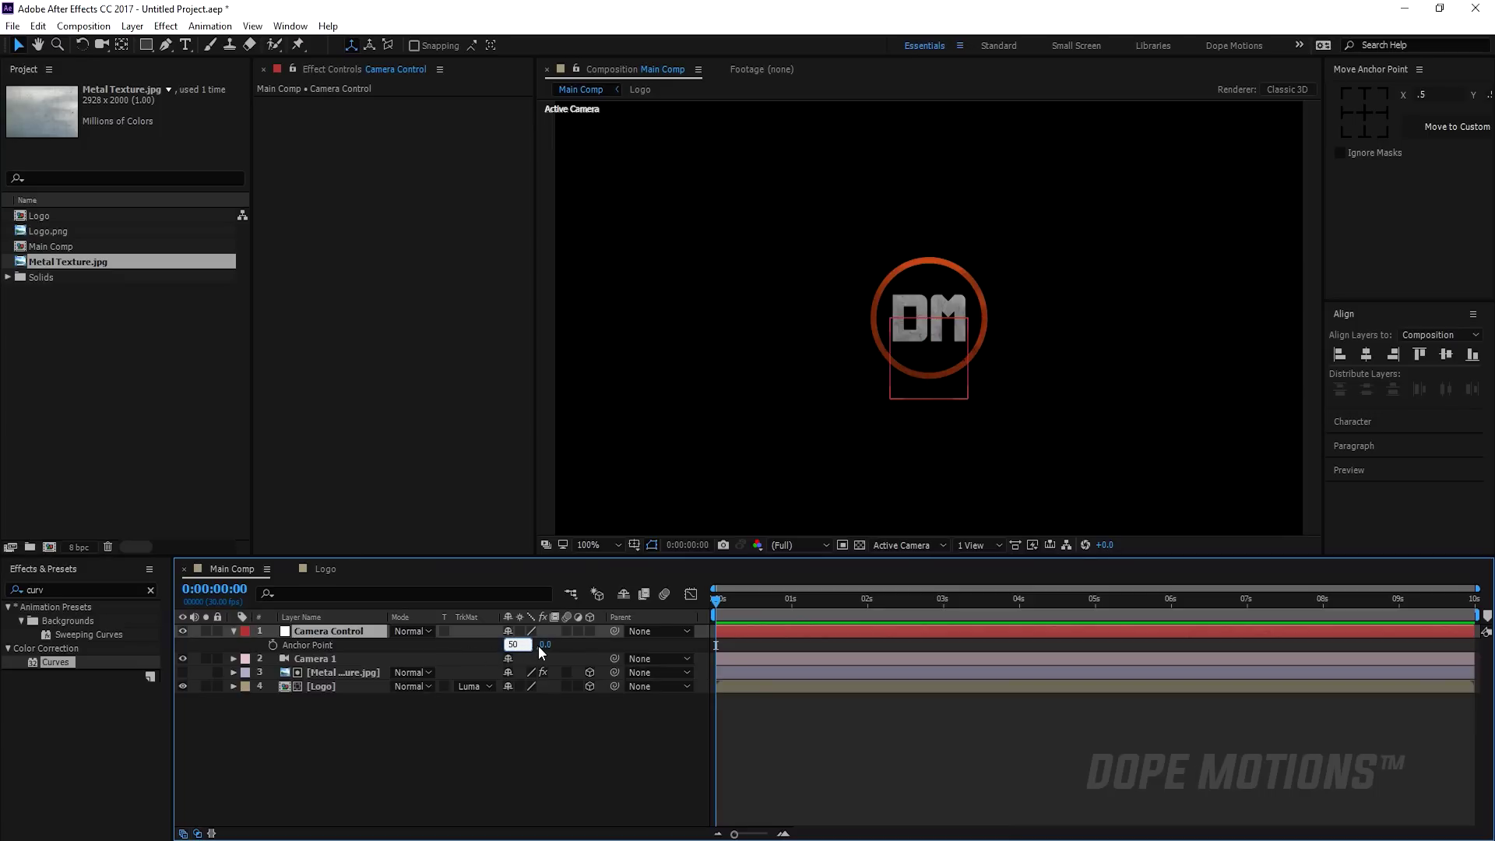
click(531, 645)
text(50)
key(Return)
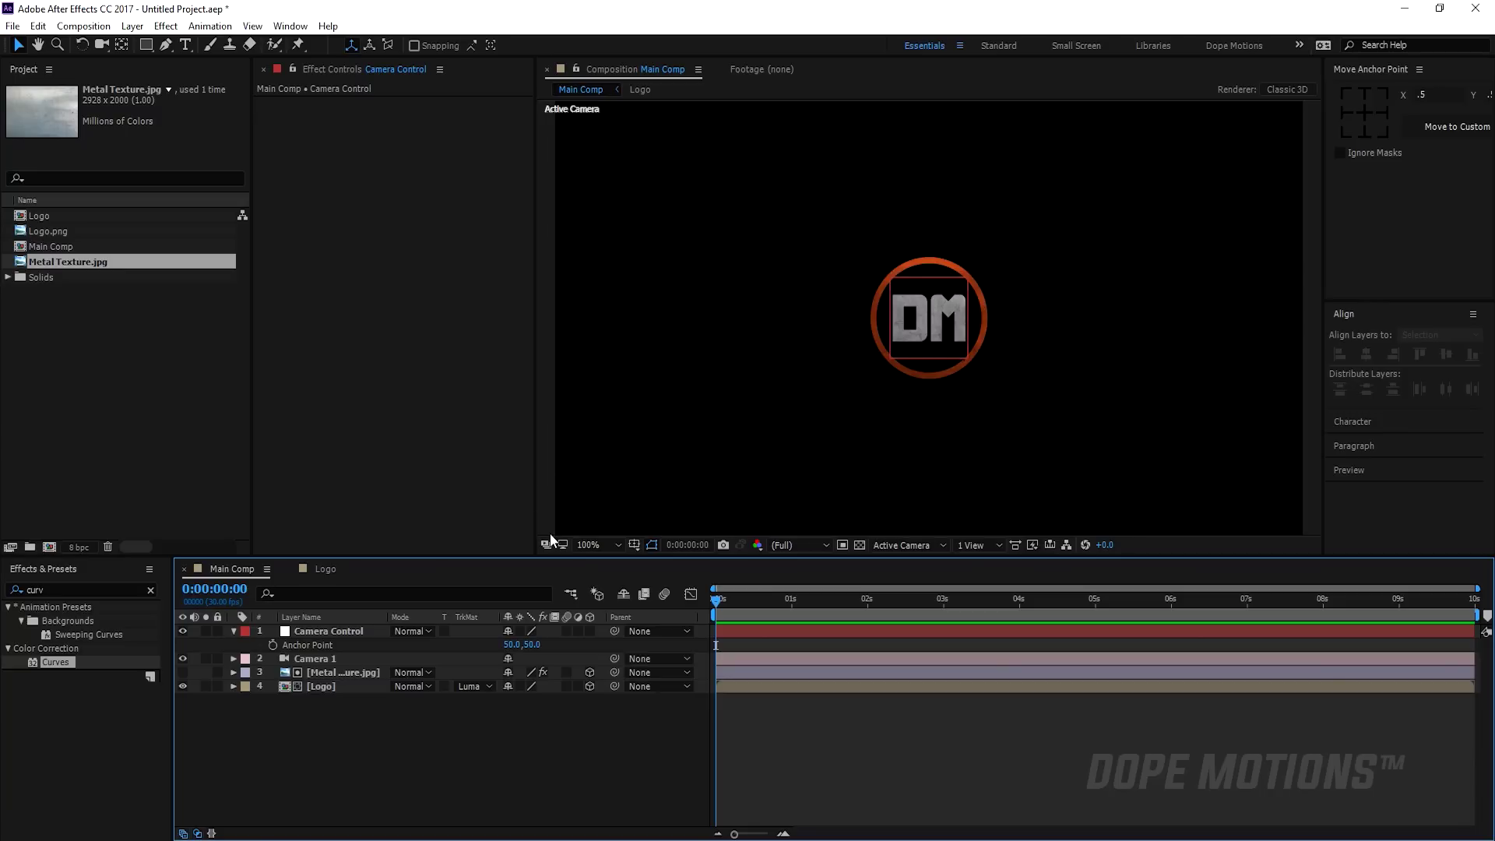
click(590, 631)
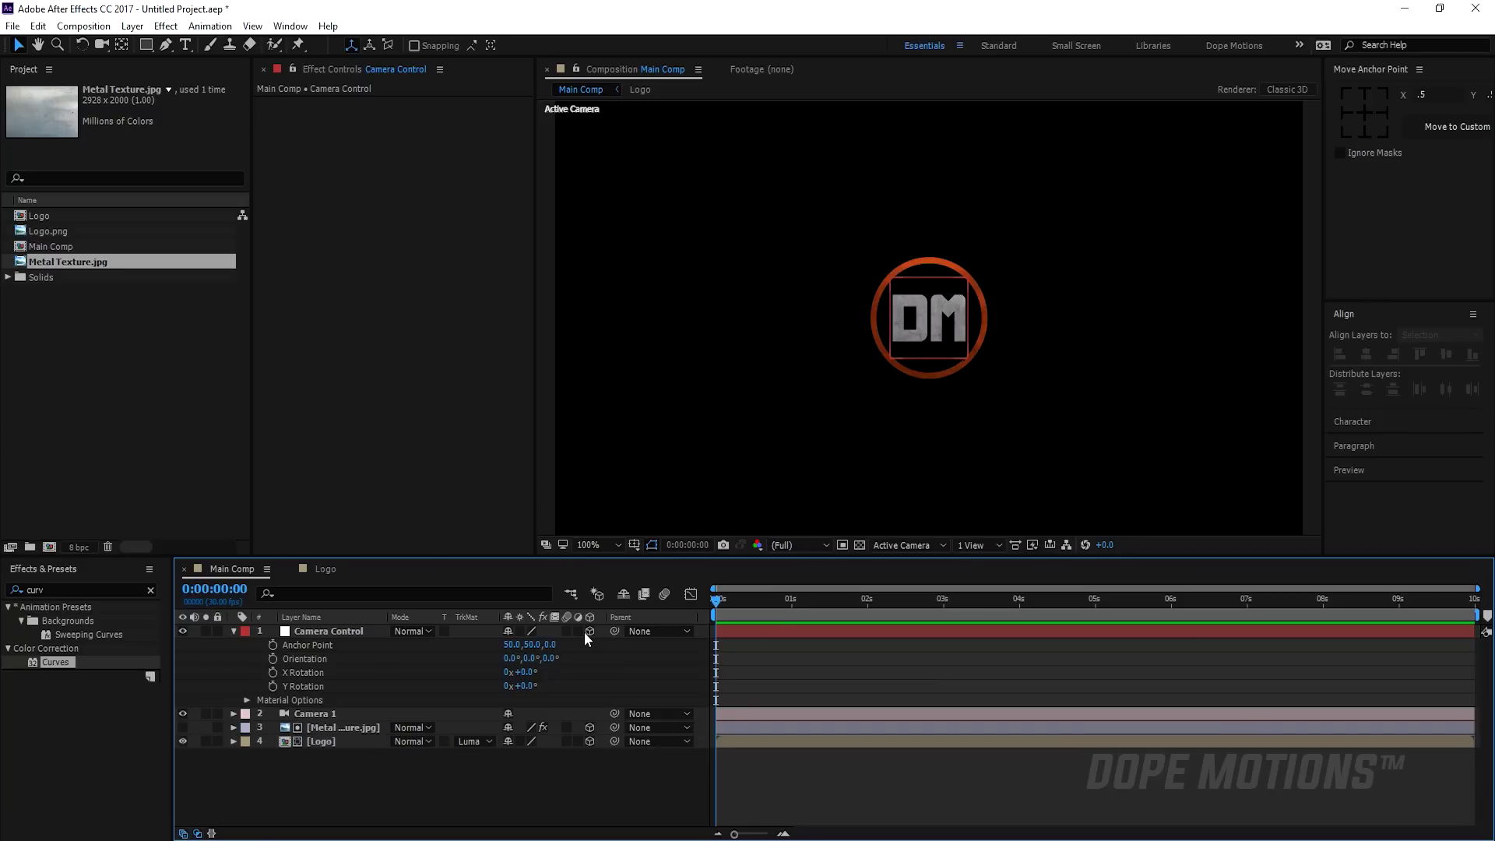
Parent Camera 1 to Camera Control, keeping the null's Z position at 0.
drag(614, 713, 325, 631)
click(301, 630)
key(p)
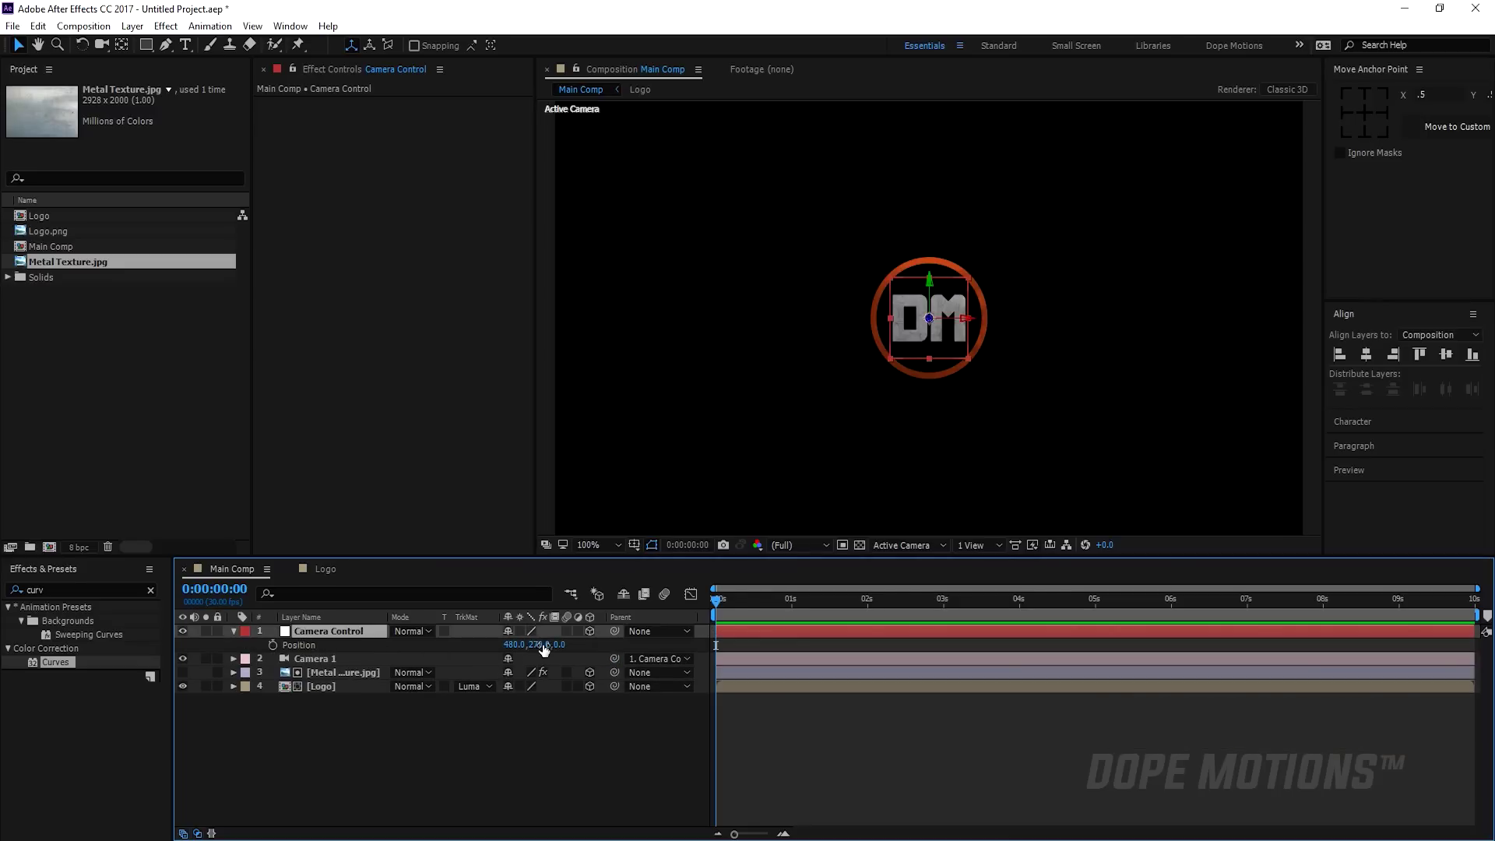
drag(555, 645, 702, 662)
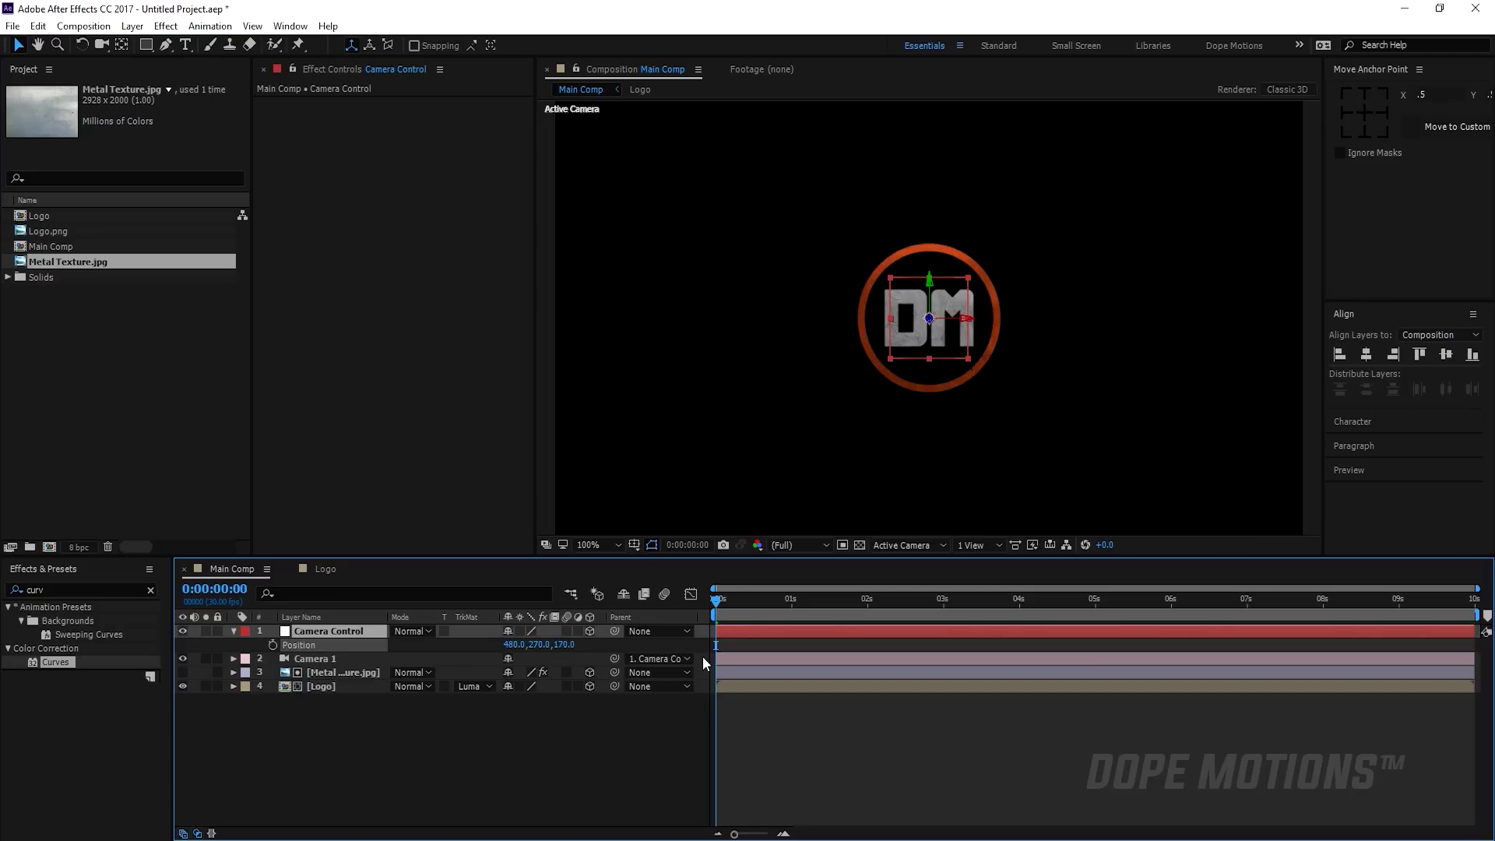
key(ctrl+z)
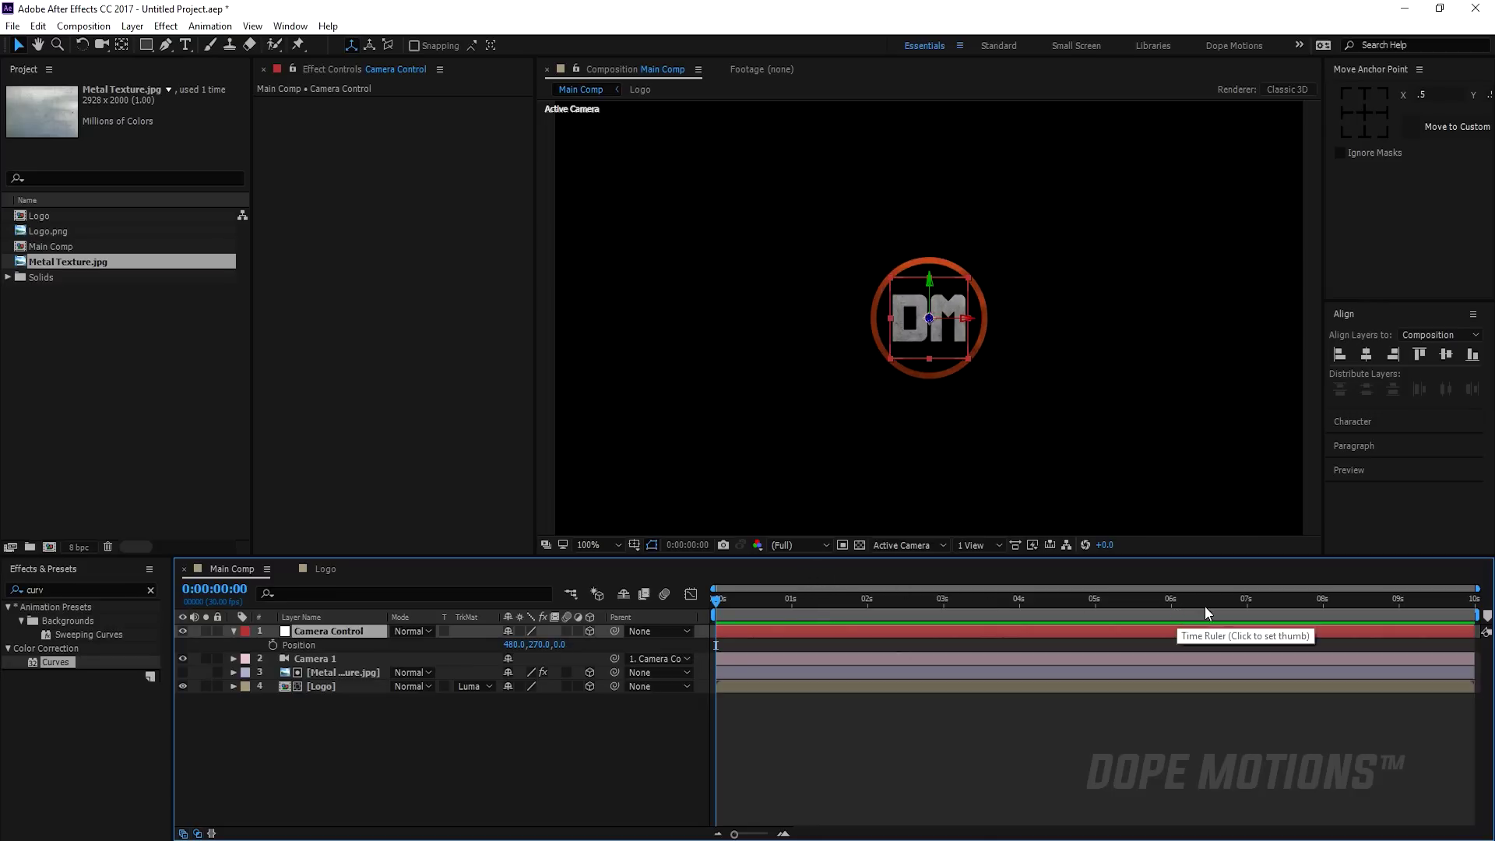
Keyframe Camera Control's Position from Z -250 at 0s to Z 0 at 7s.
click(1249, 601)
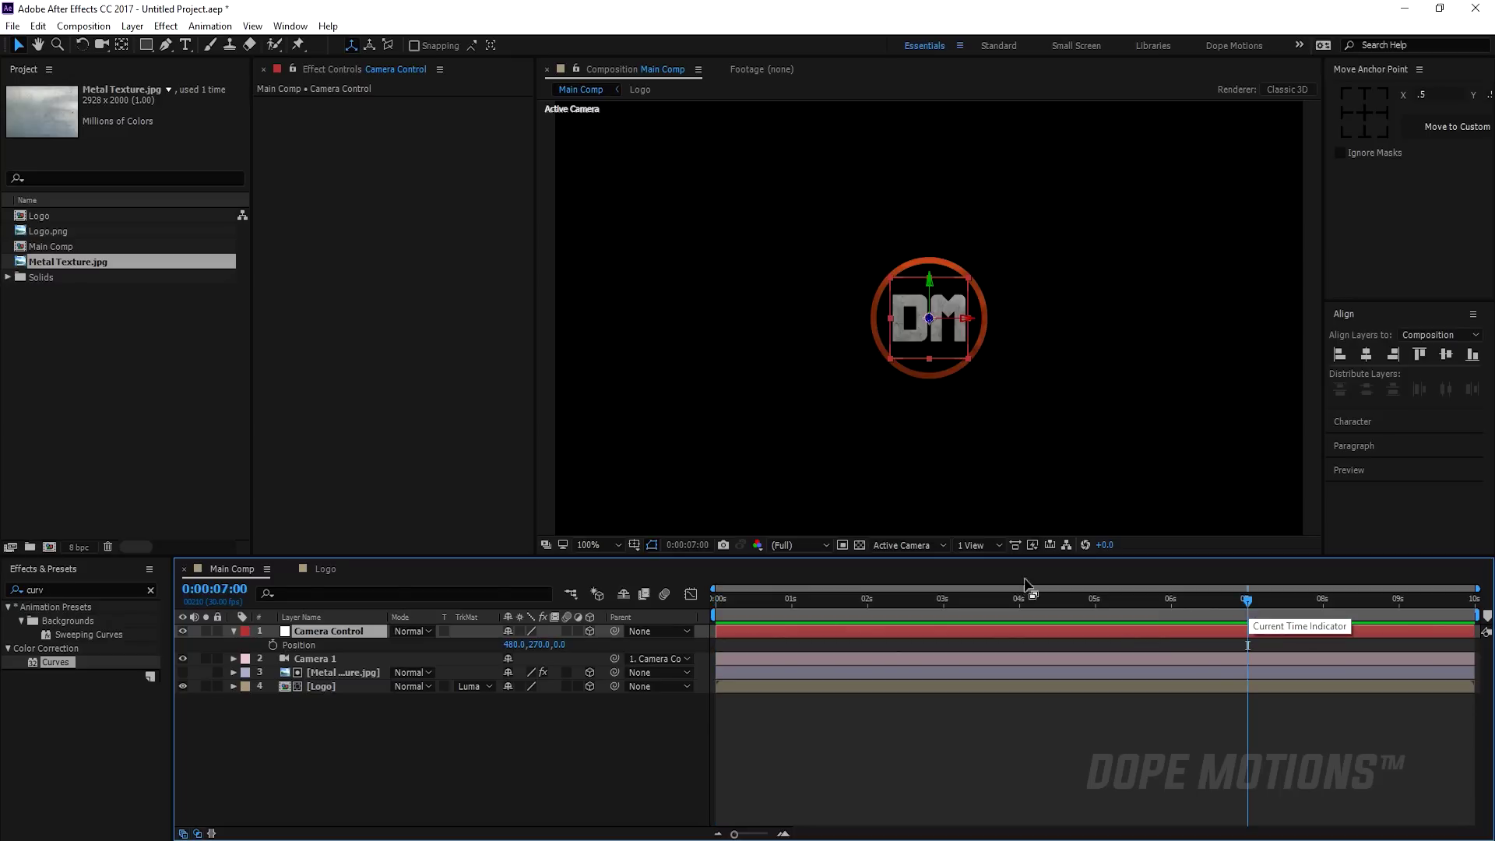
click(272, 645)
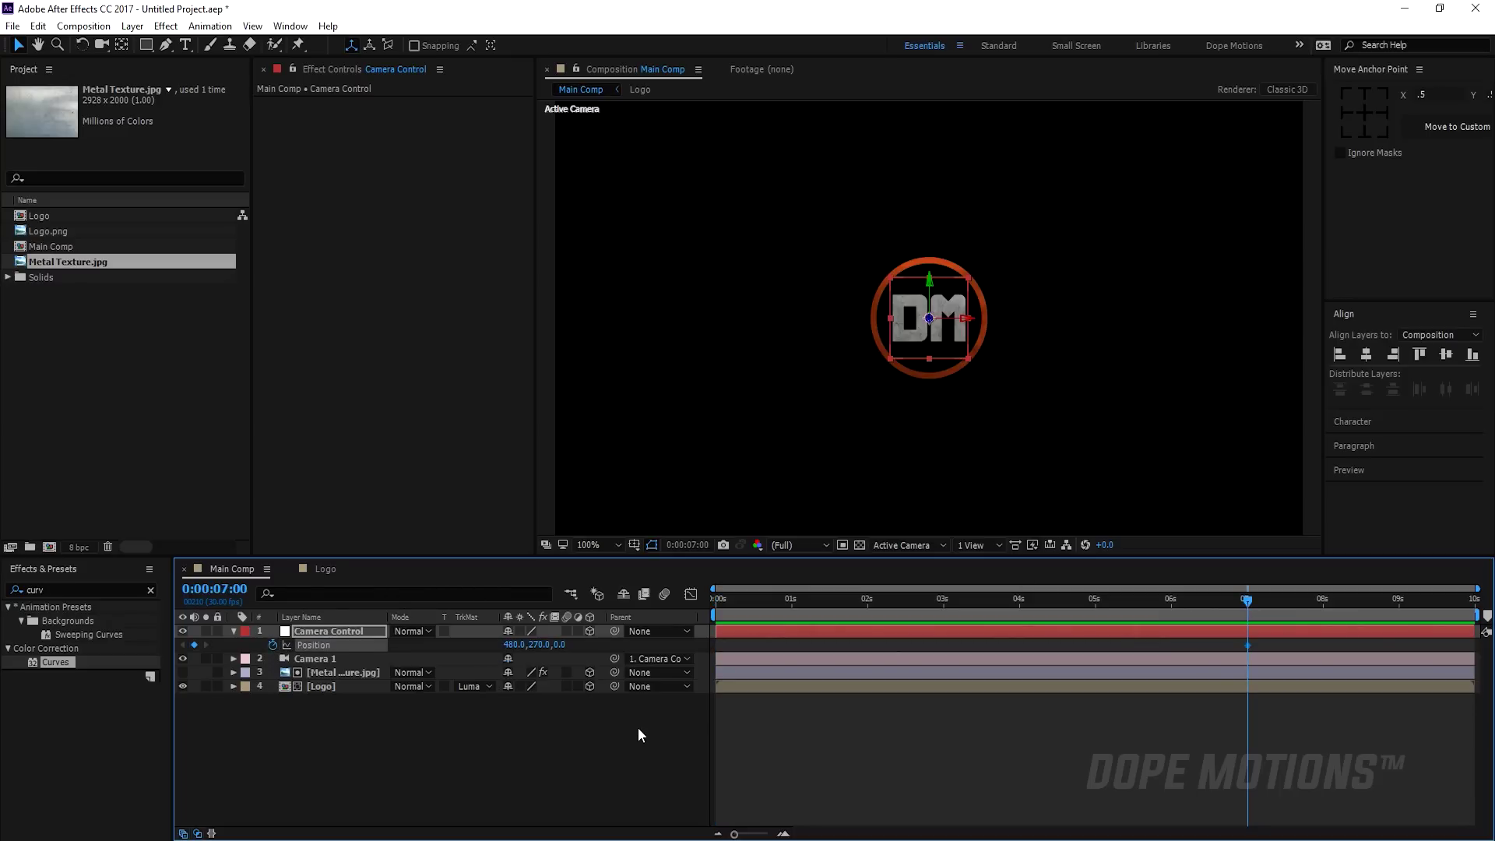
drag(721, 604, 686, 610)
drag(536, 645, 486, 645)
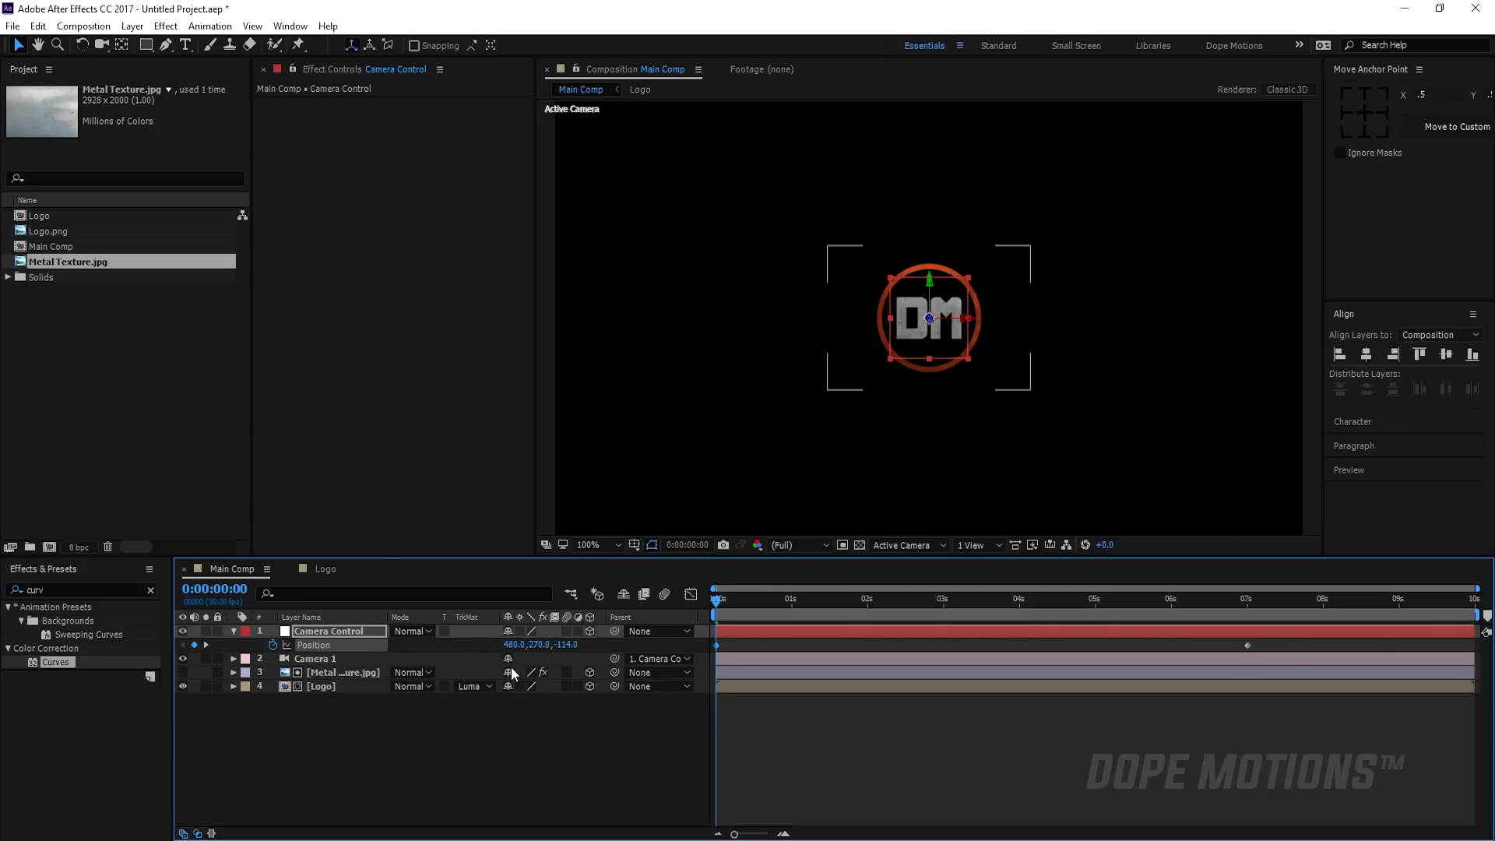
drag(567, 645, 545, 645)
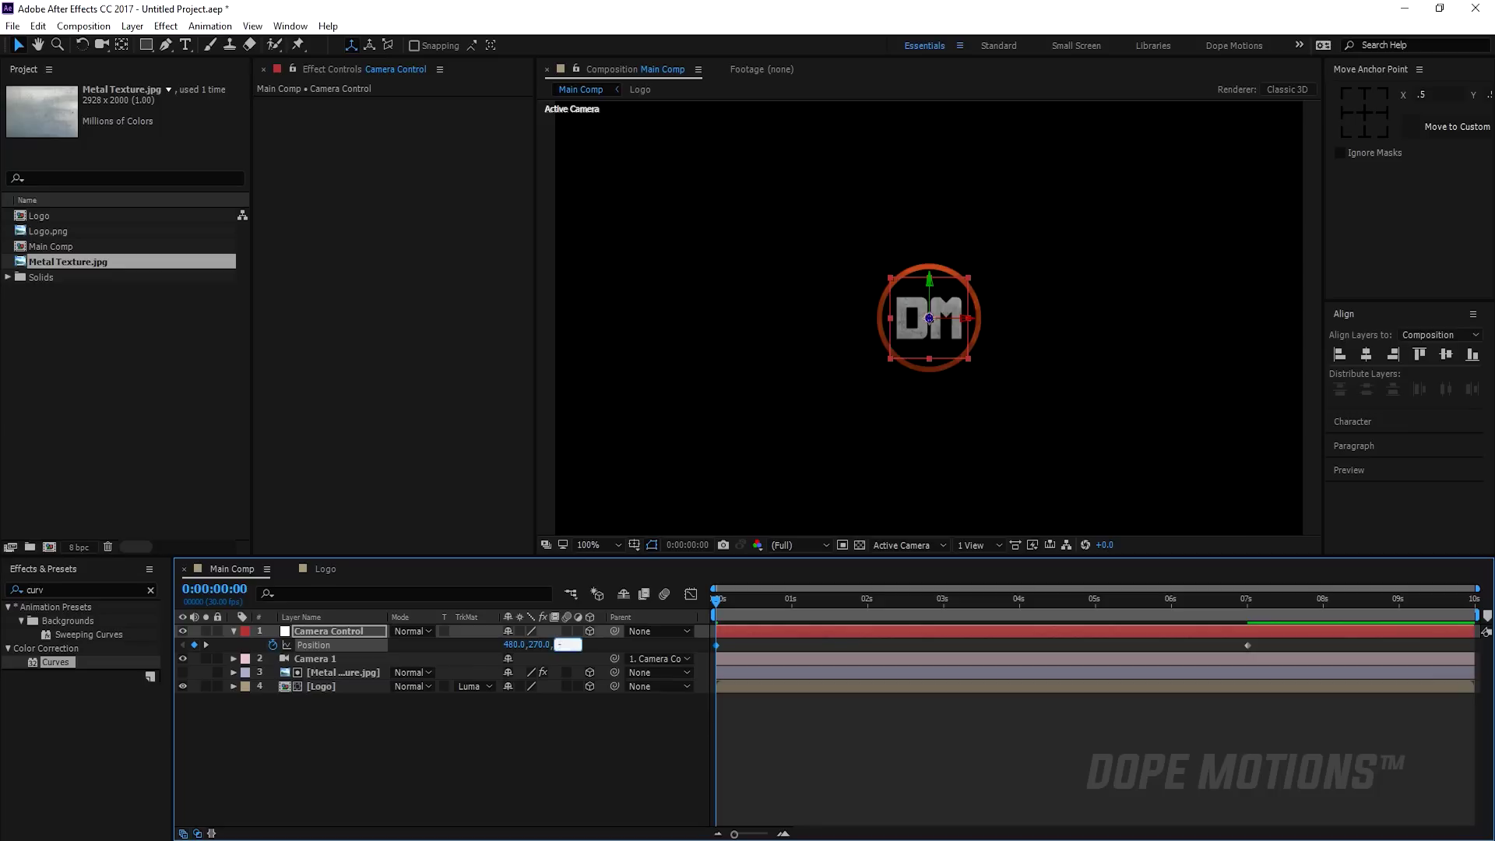
Preview the camera move, then hide and collapse the Camera Control null.
click(581, 721)
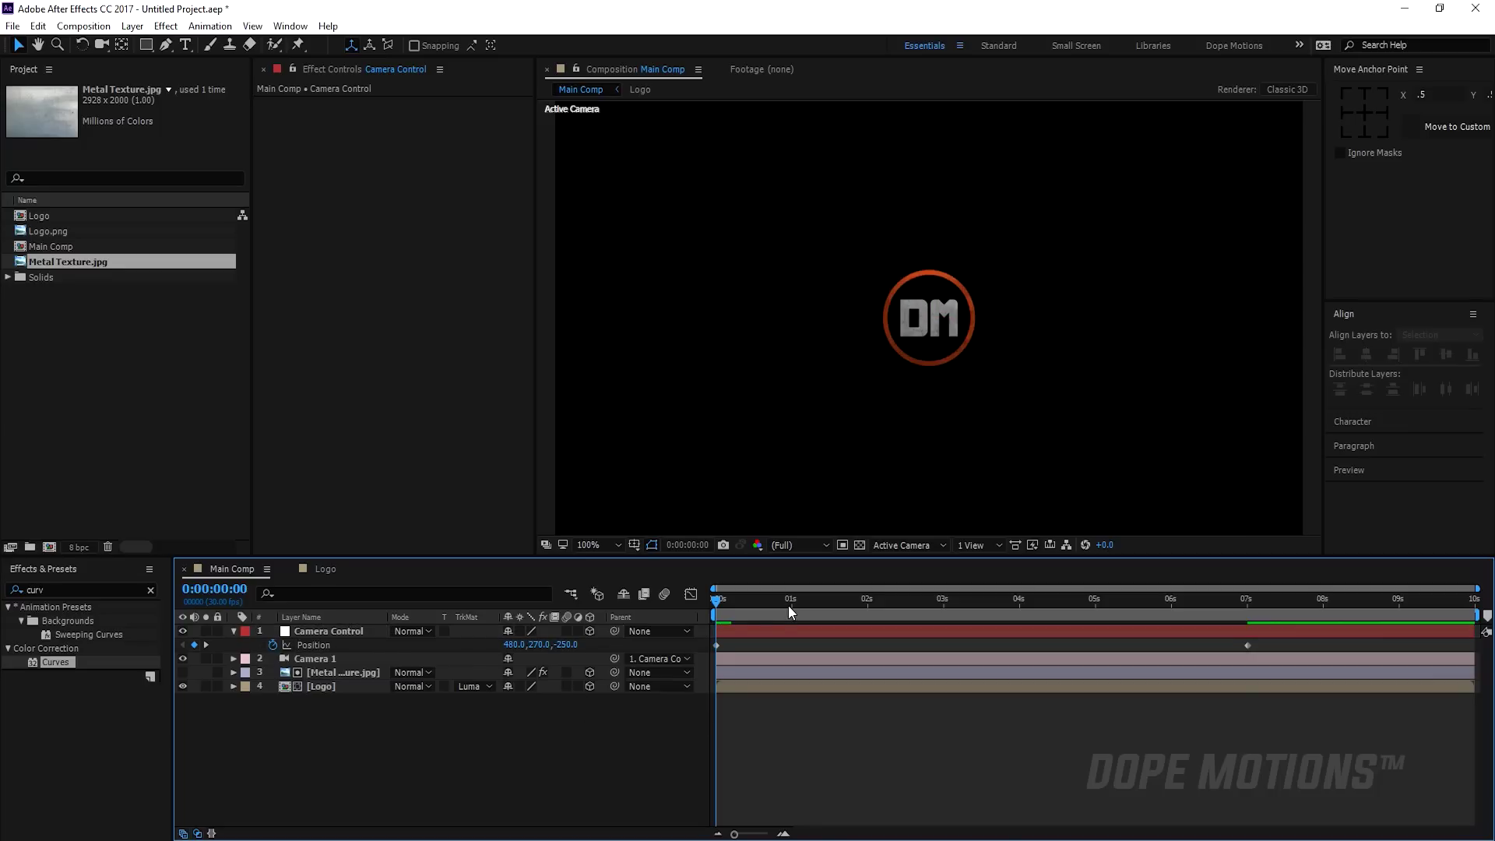
key(space)
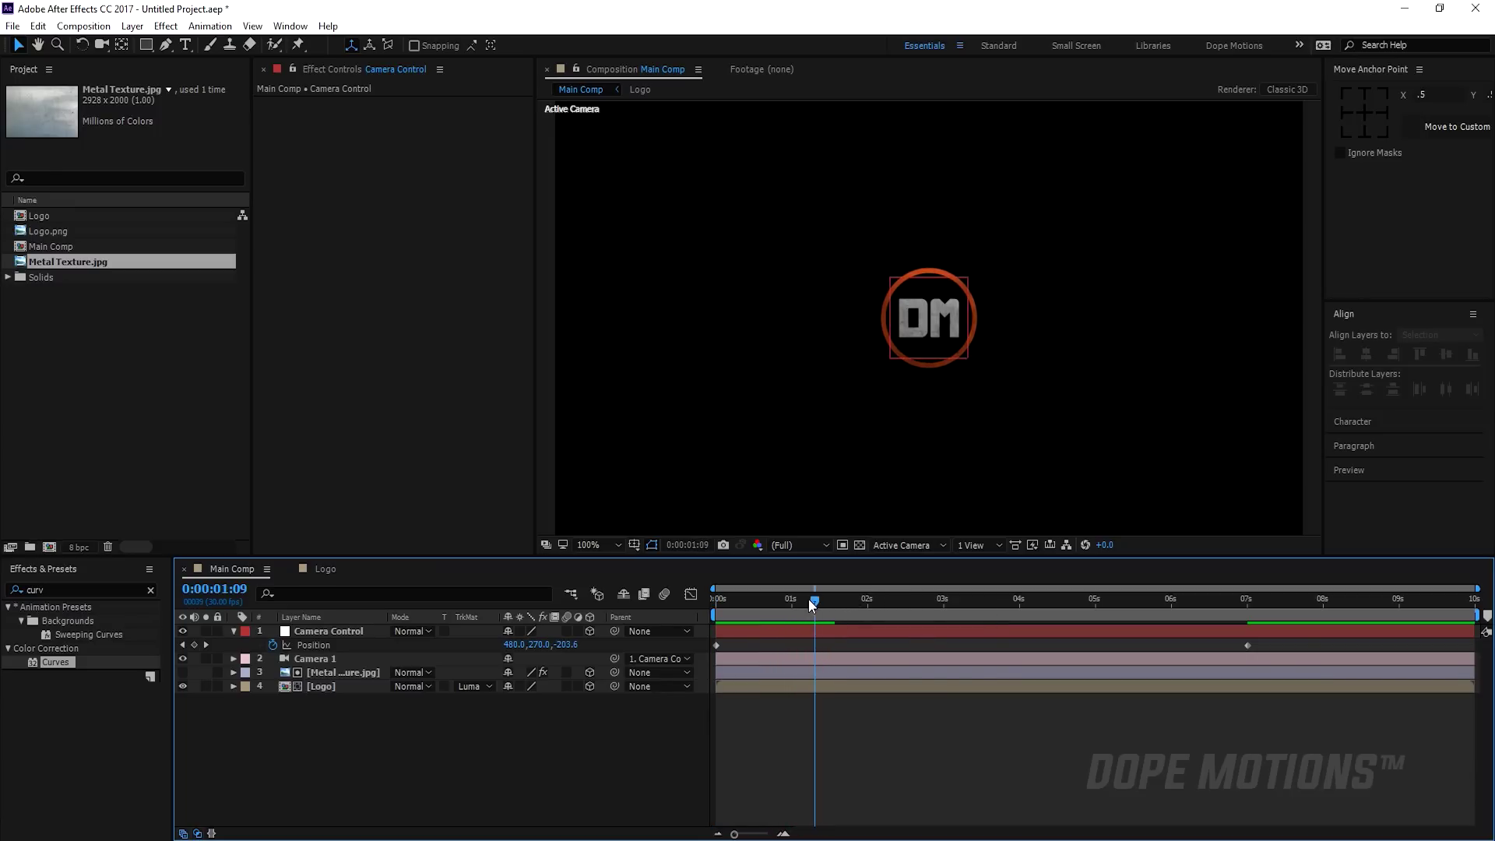
click(822, 623)
drag(823, 623, 778, 623)
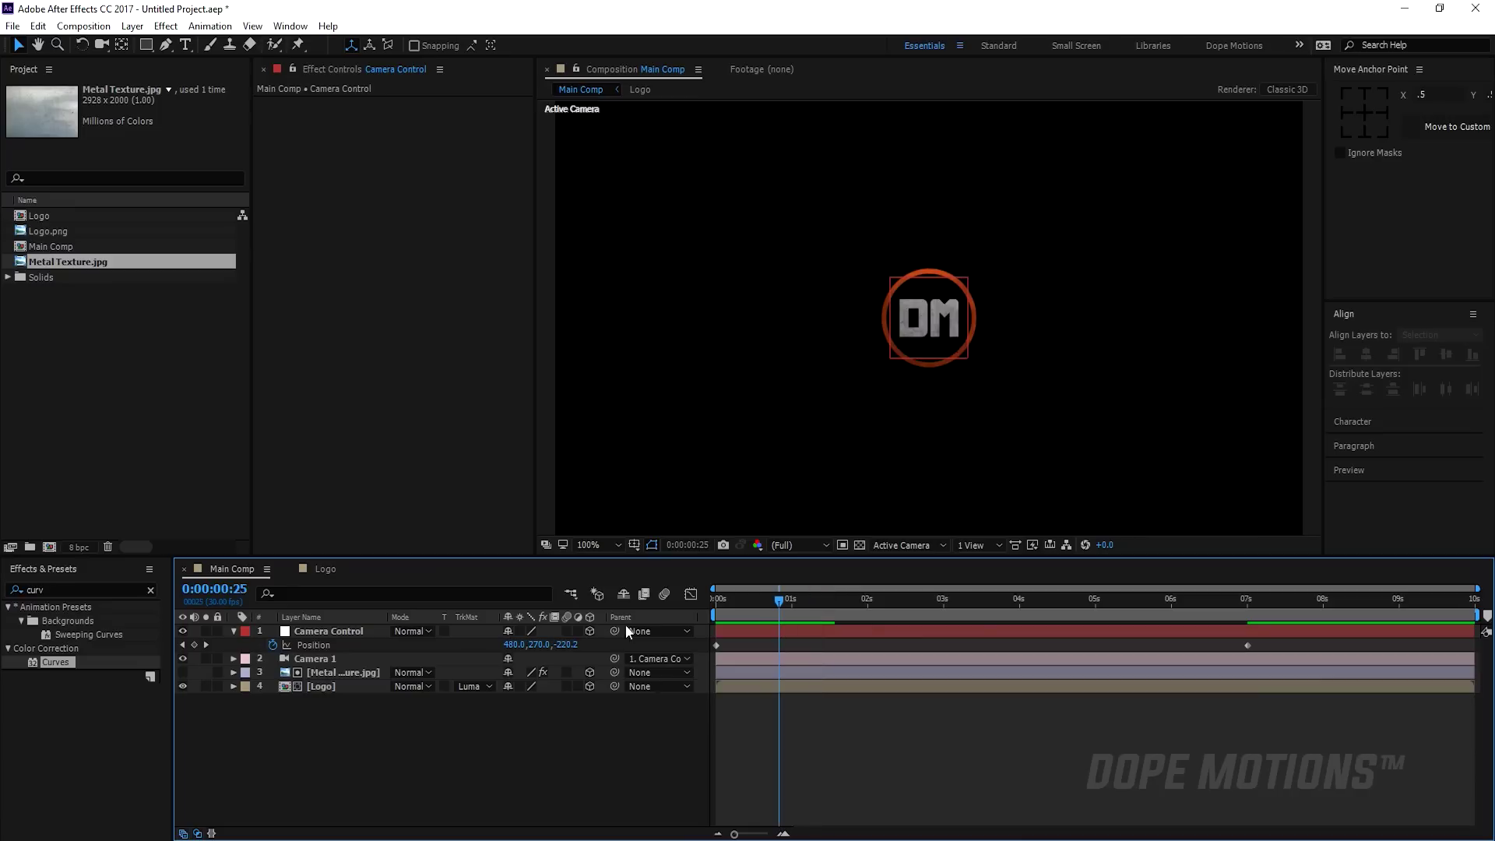
click(182, 630)
click(233, 630)
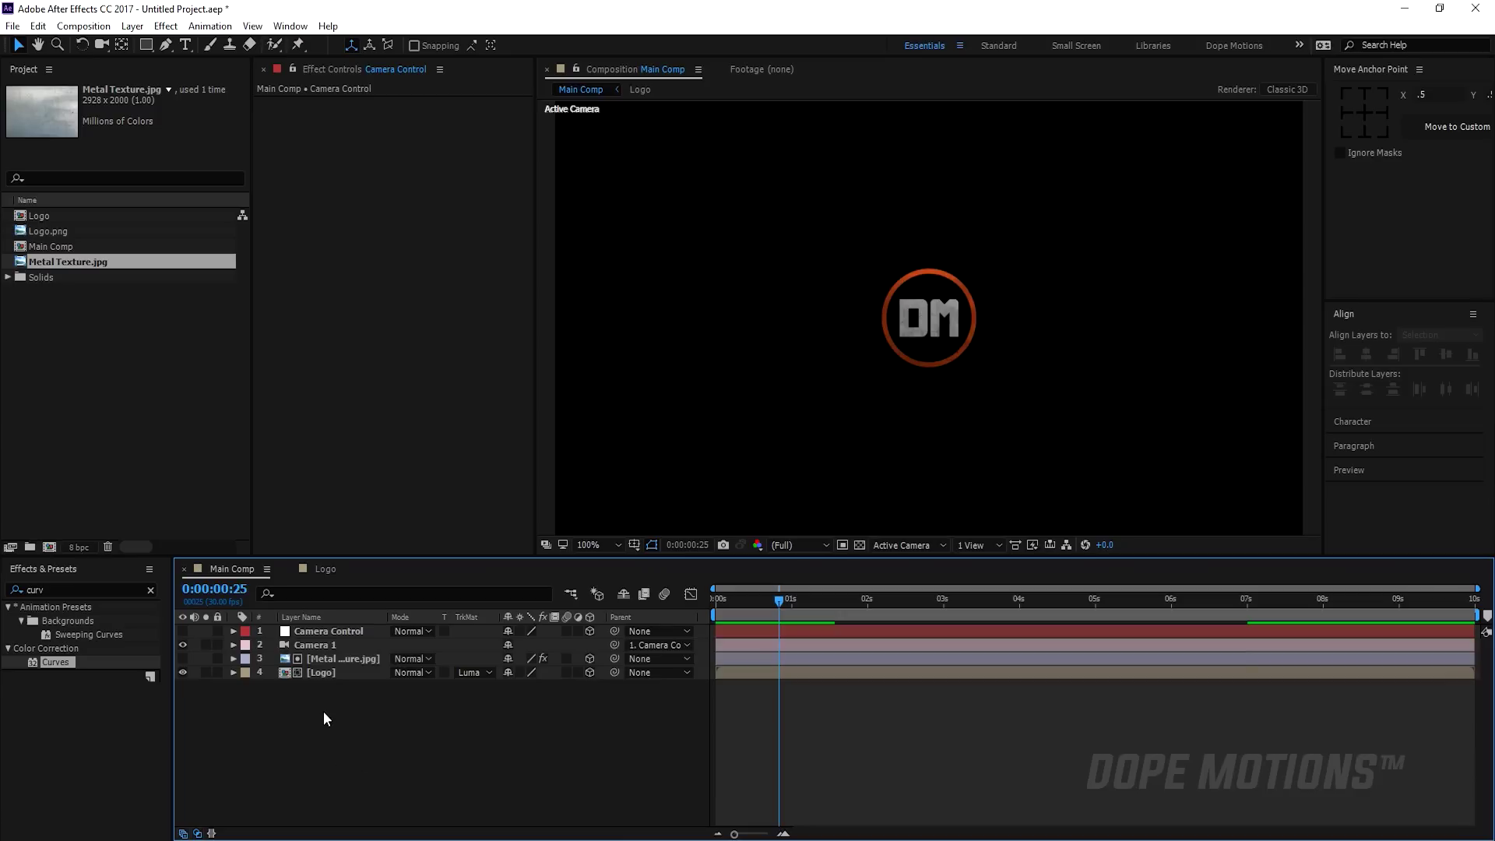
right_click(386, 763)
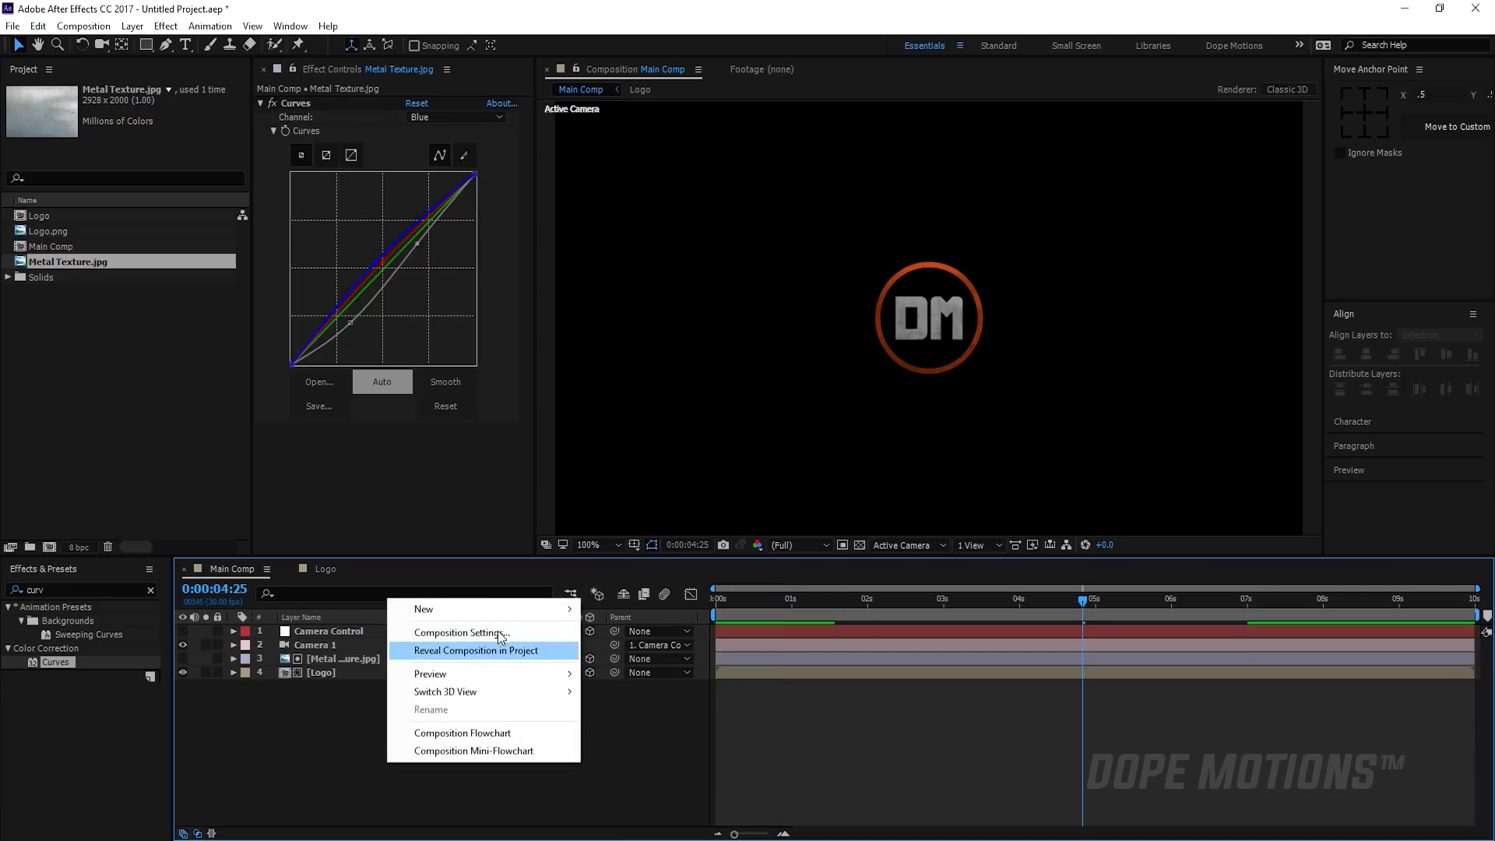
Add spot light Light 1 and aim it at the DM logo from below.
mouse_move(499, 610)
click(619, 668)
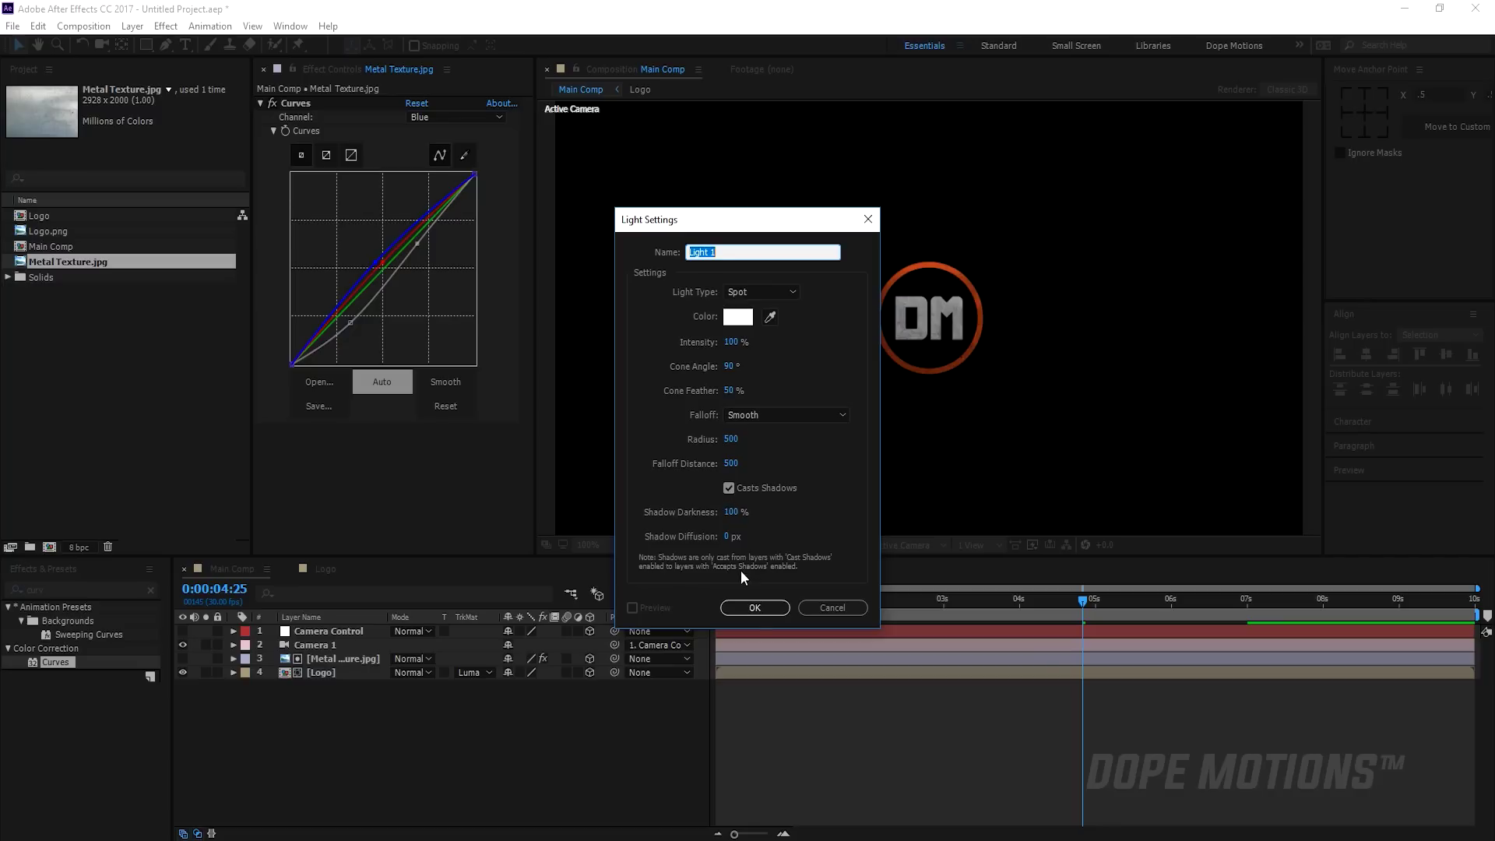
click(756, 609)
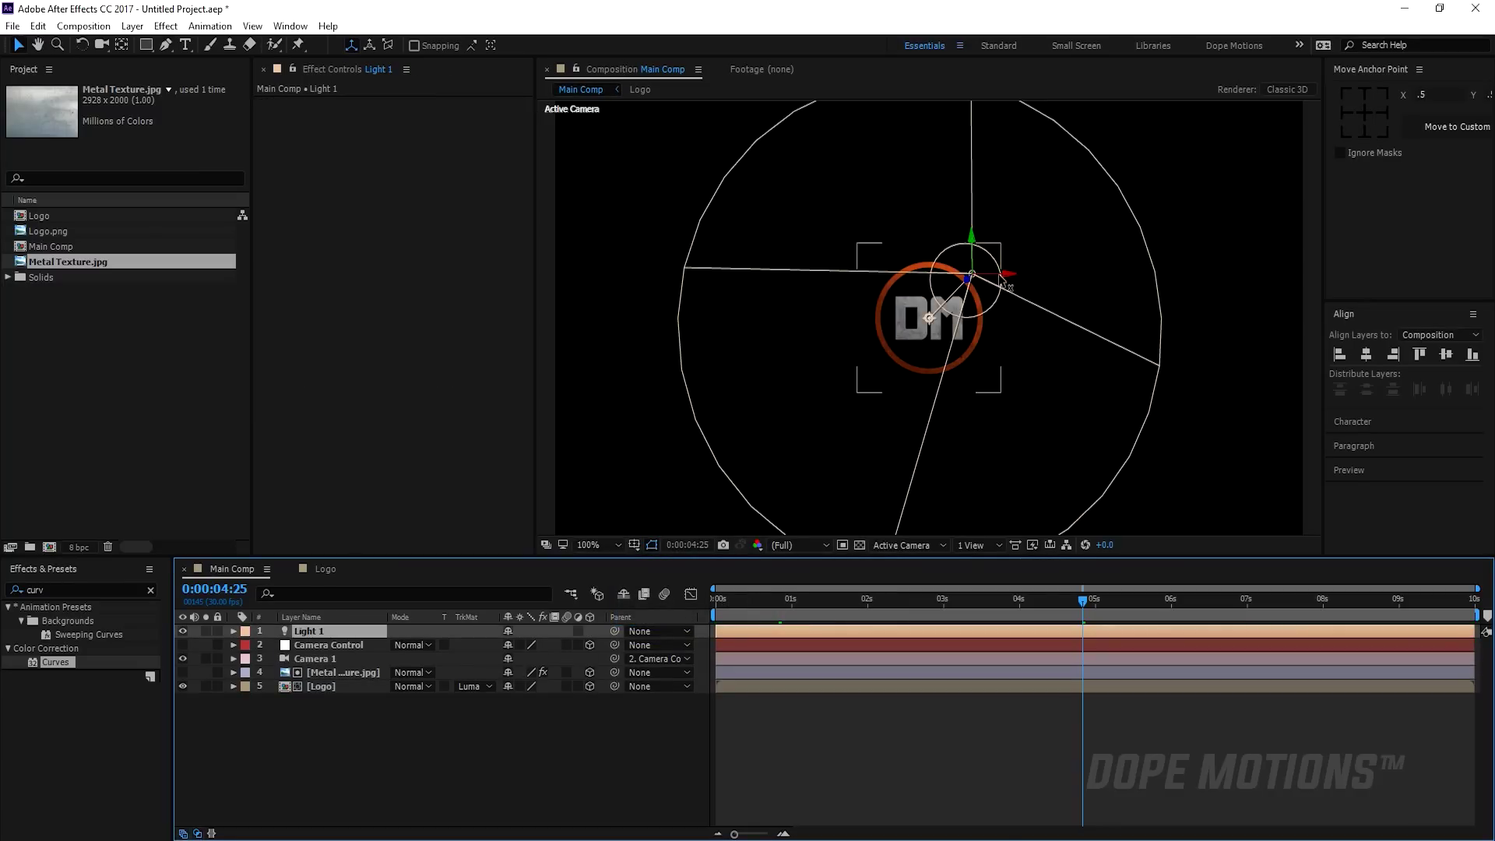
drag(1005, 285, 932, 288)
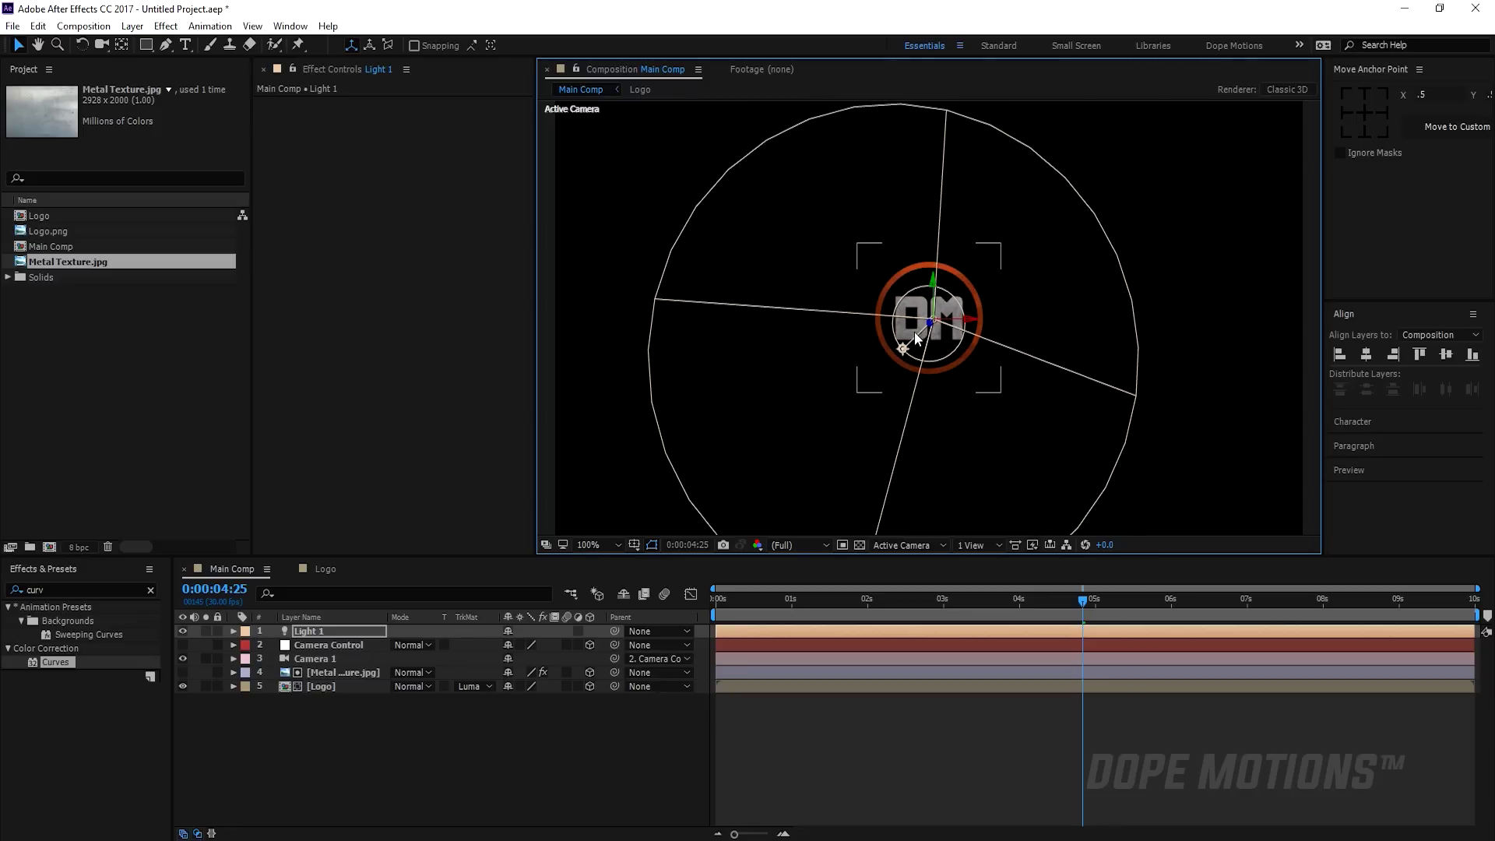
drag(919, 342, 942, 412)
Set Light 1's intensity to 120% and cone feather to 80%.
click(234, 631)
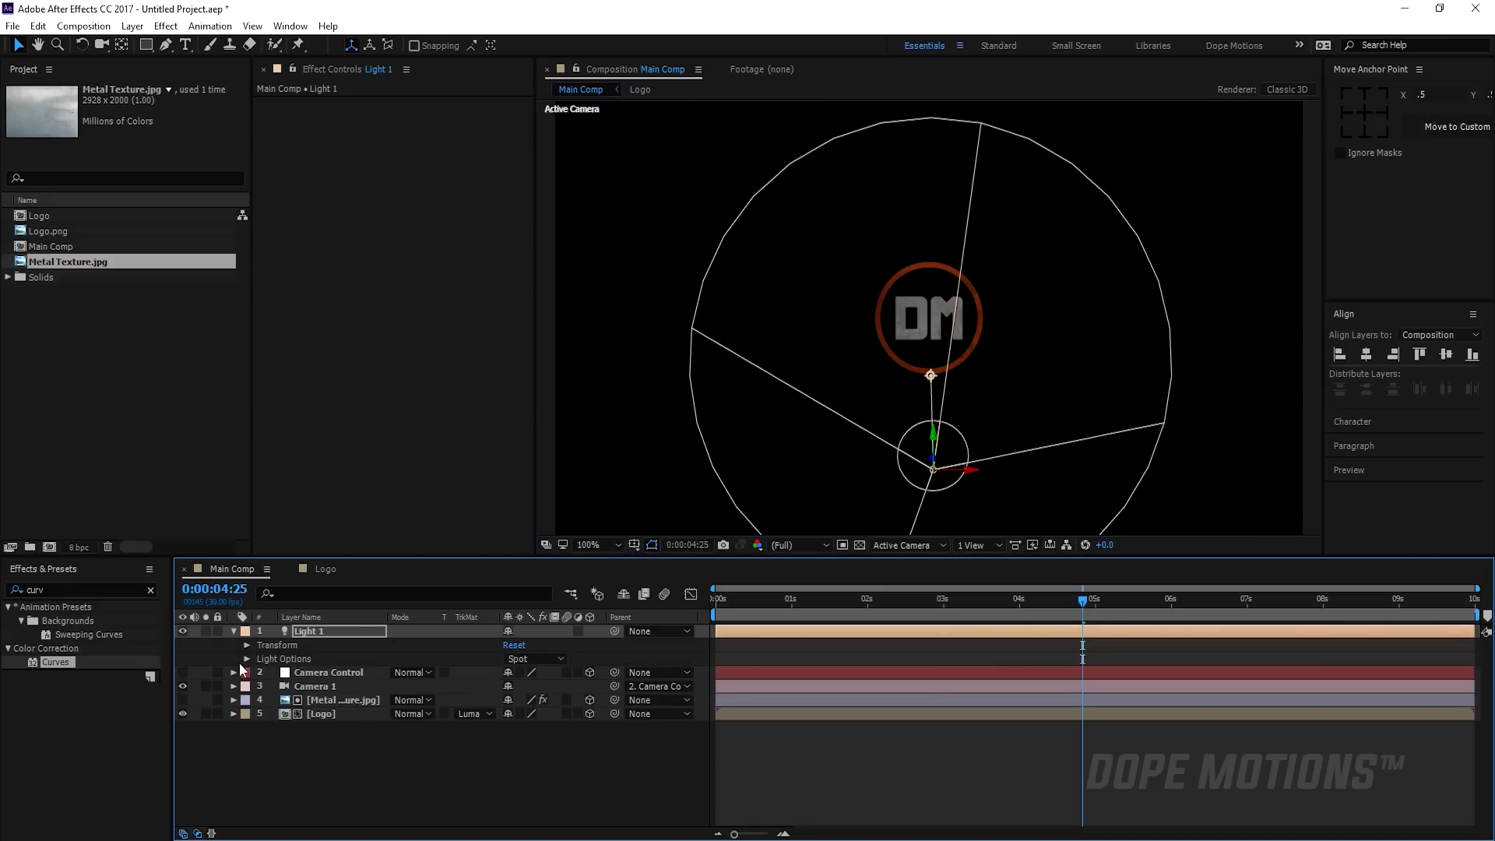
click(246, 659)
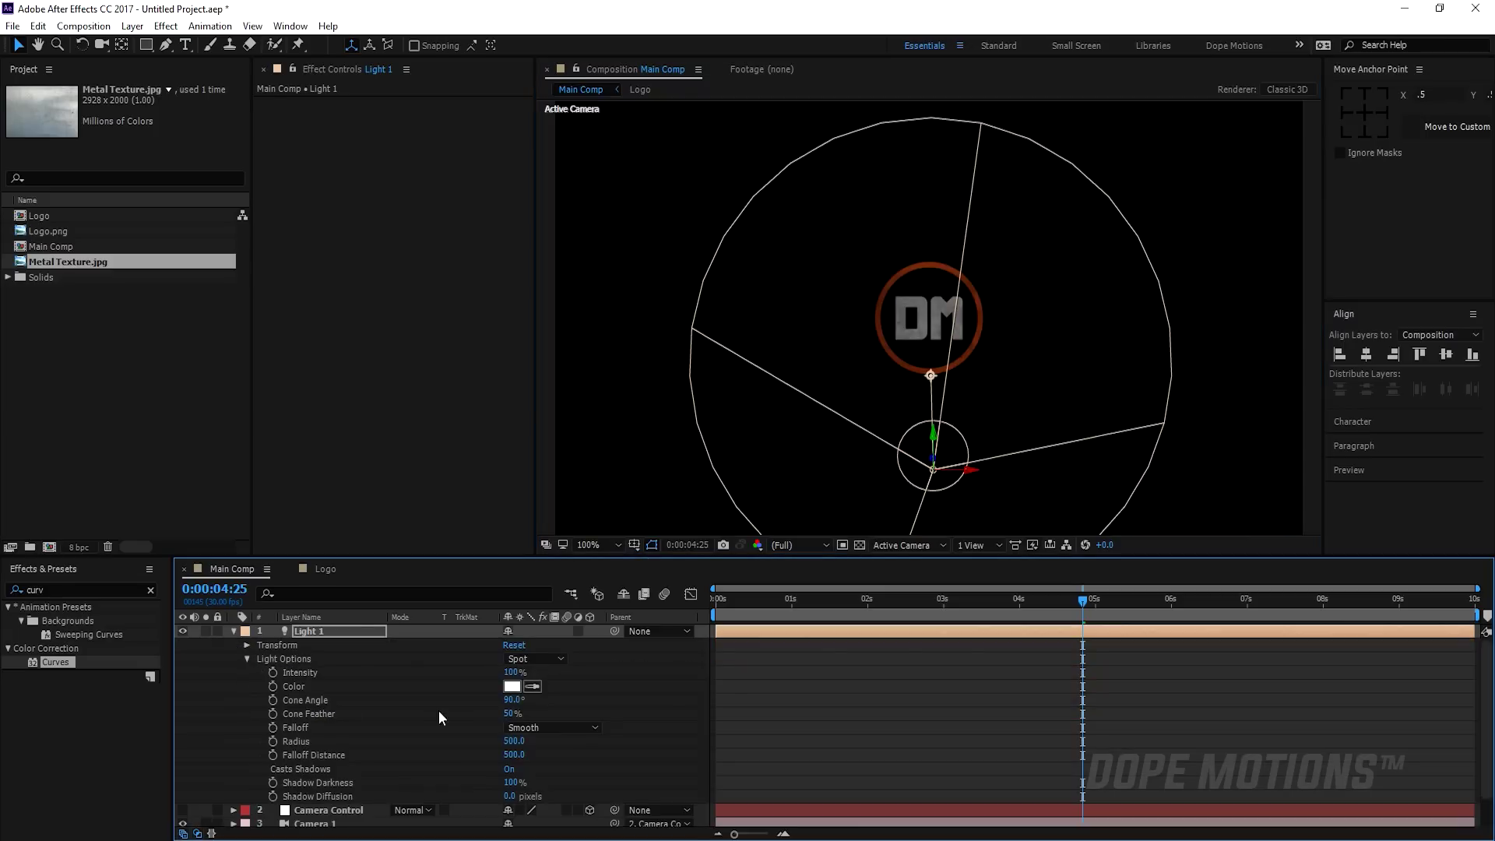
click(512, 672)
text(120)
click(583, 686)
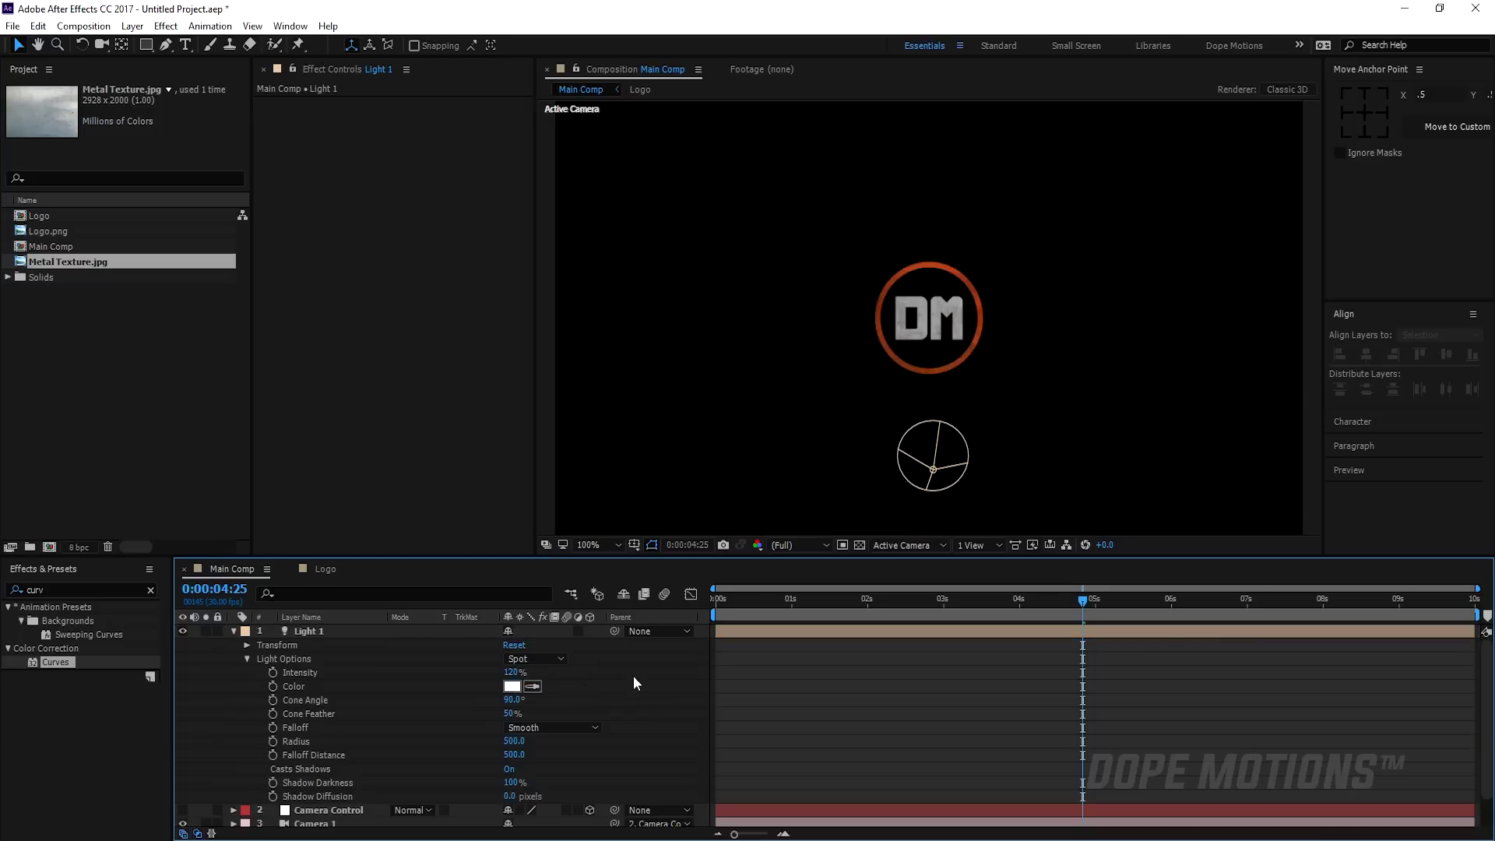
click(1172, 613)
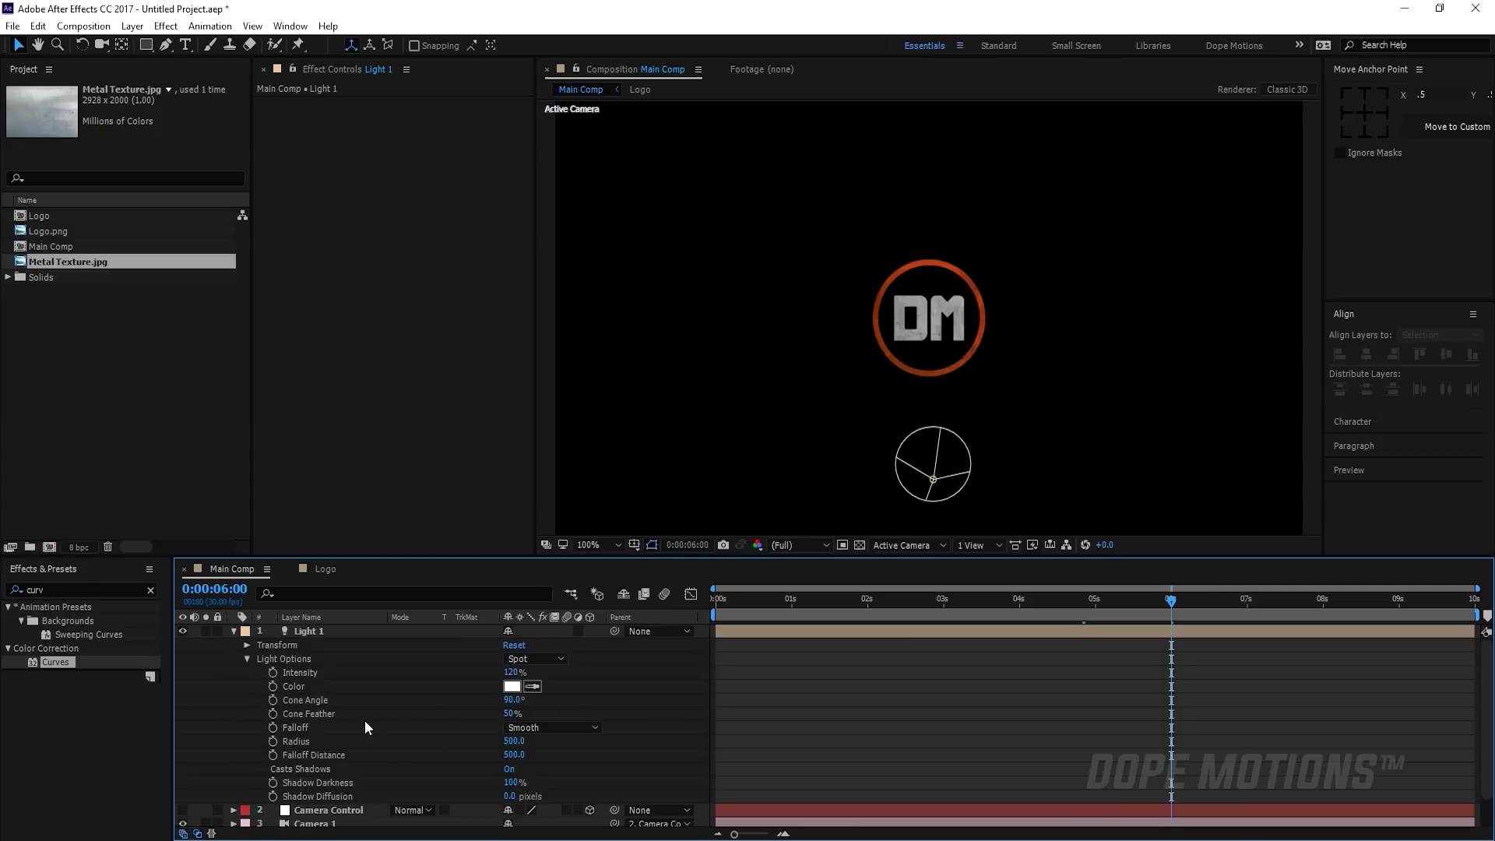
click(510, 713)
text(8)
key(Return)
click(246, 659)
Keyframe Light 1's Position and Point of Interest at 6s, lowering the light at 0s.
click(247, 645)
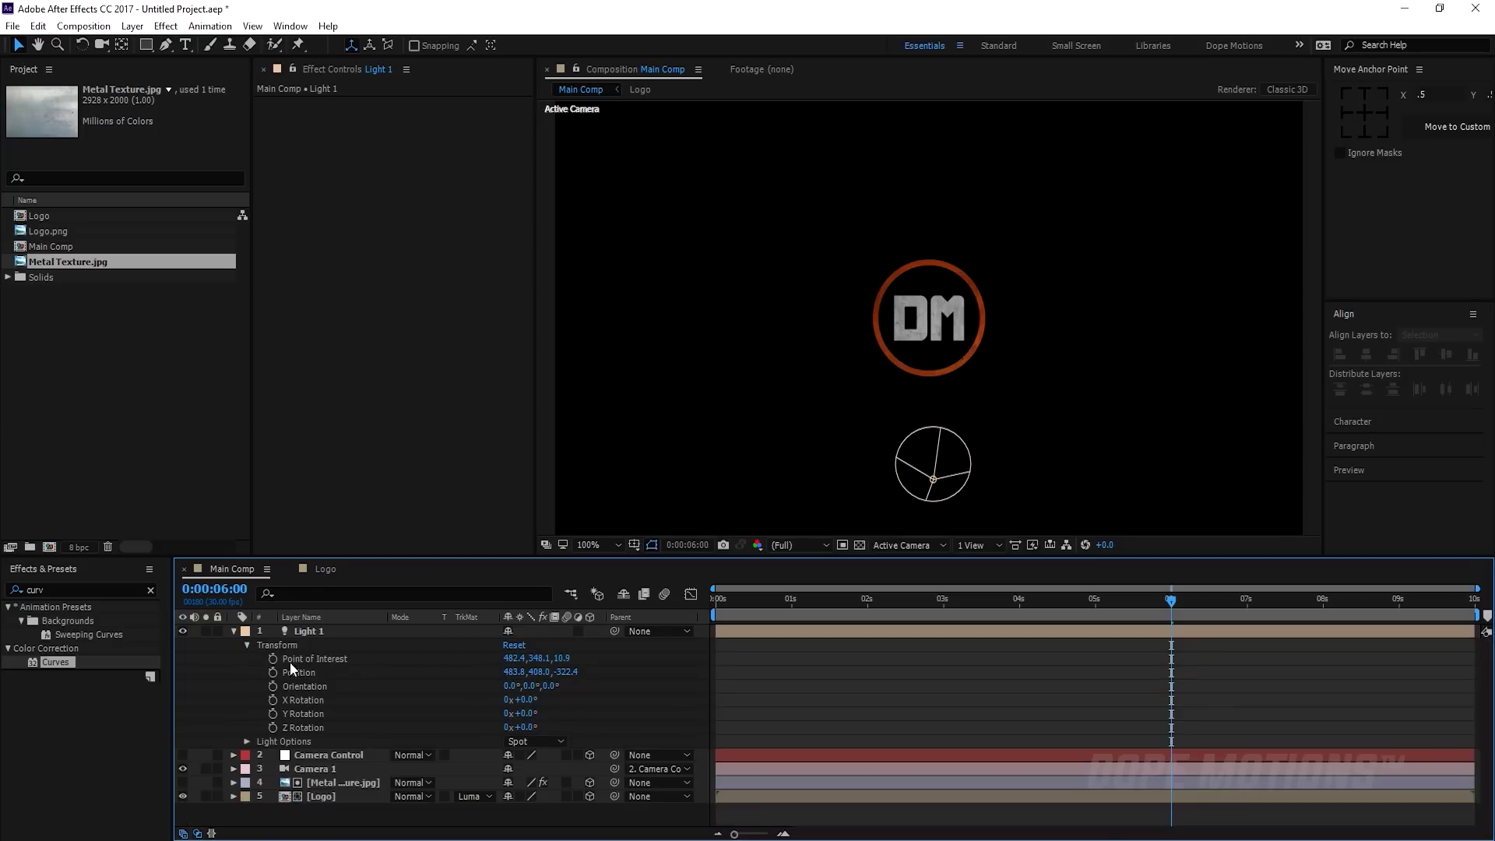
click(272, 659)
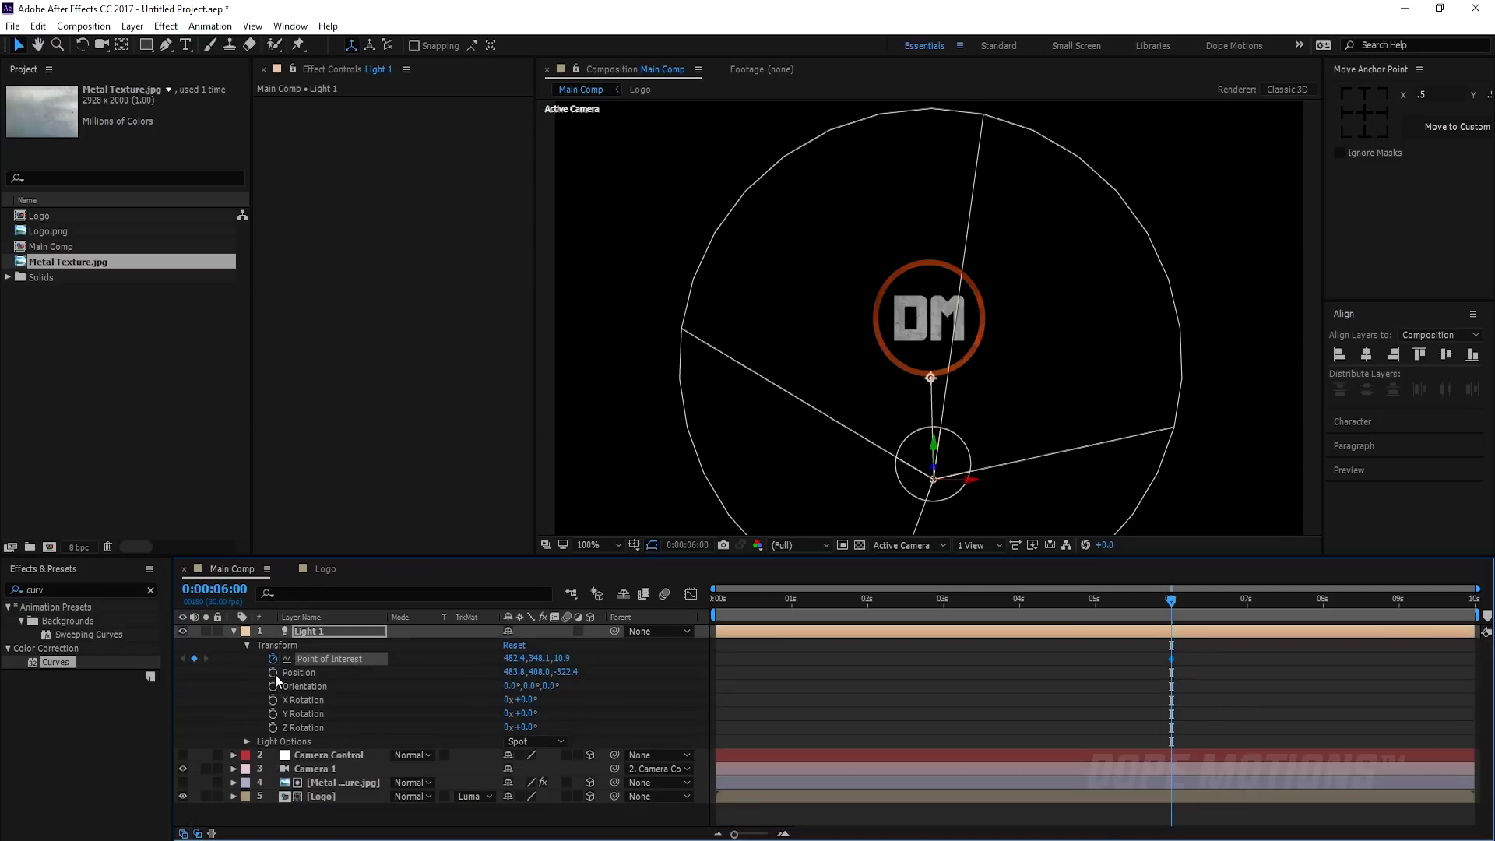
click(273, 672)
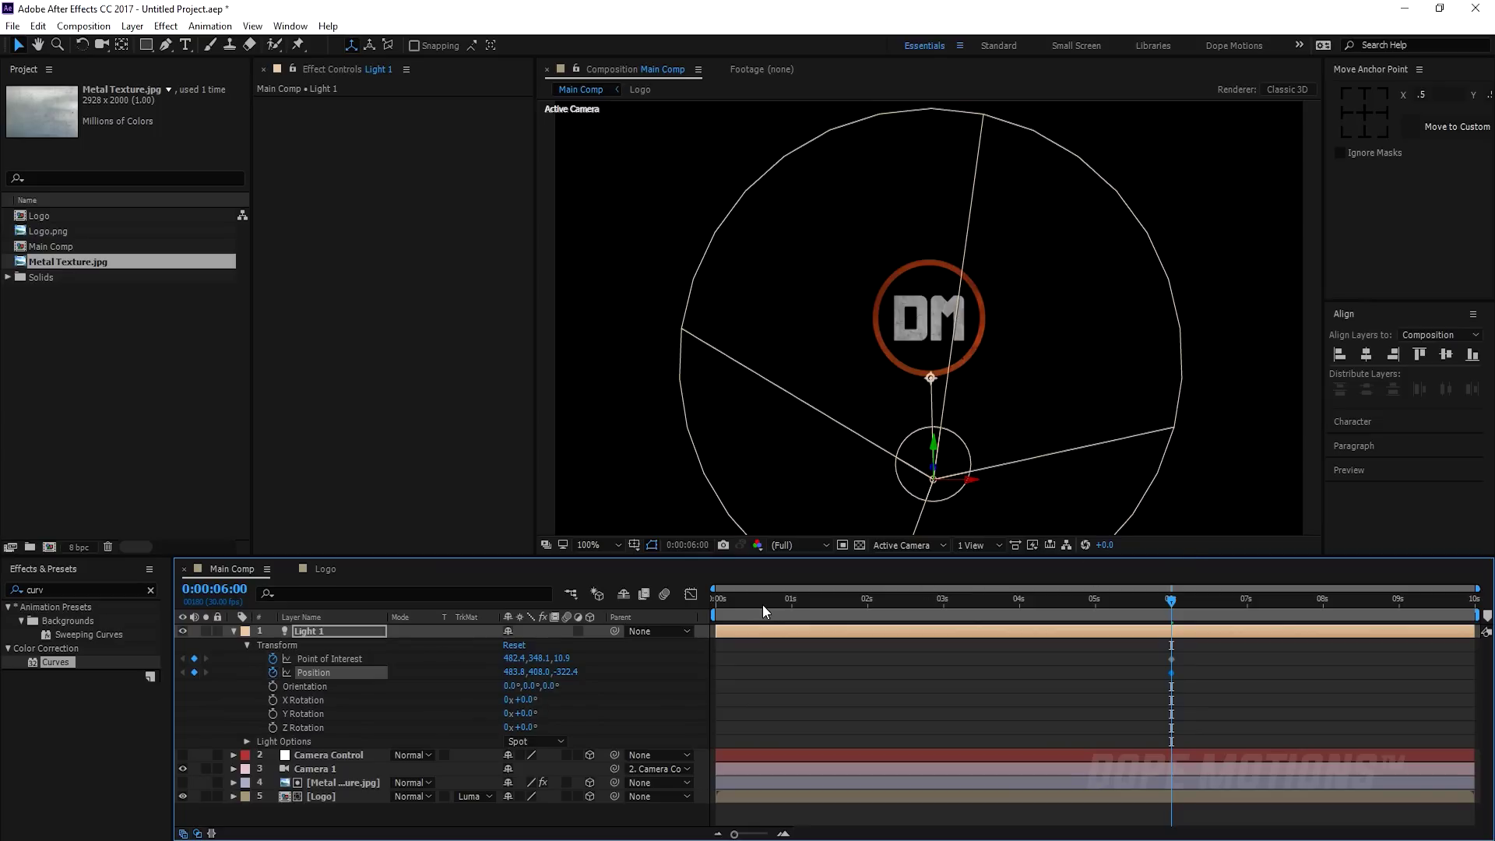
drag(744, 604, 637, 605)
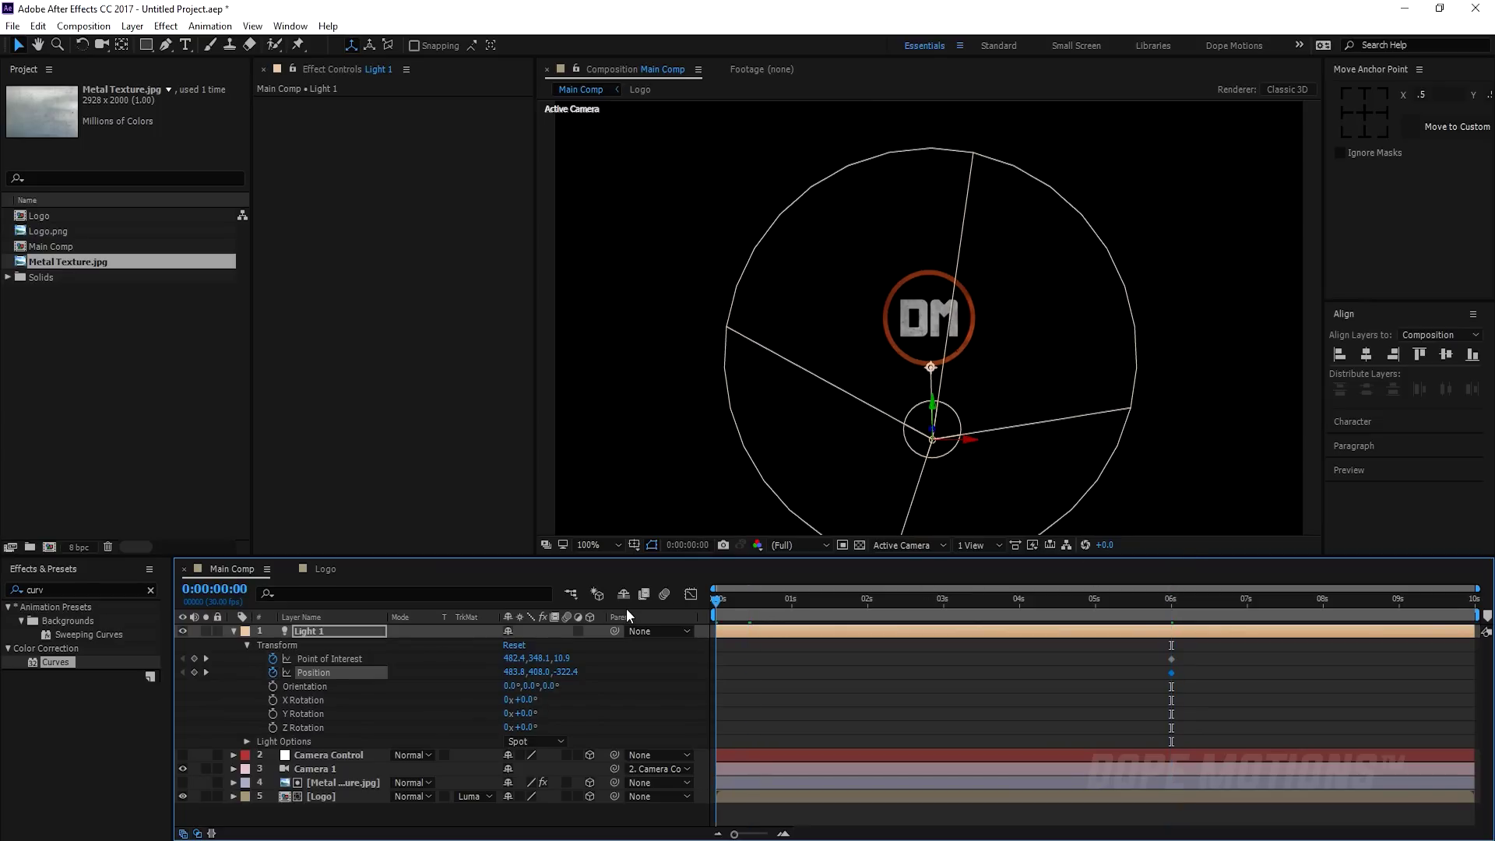
drag(933, 420, 916, 620)
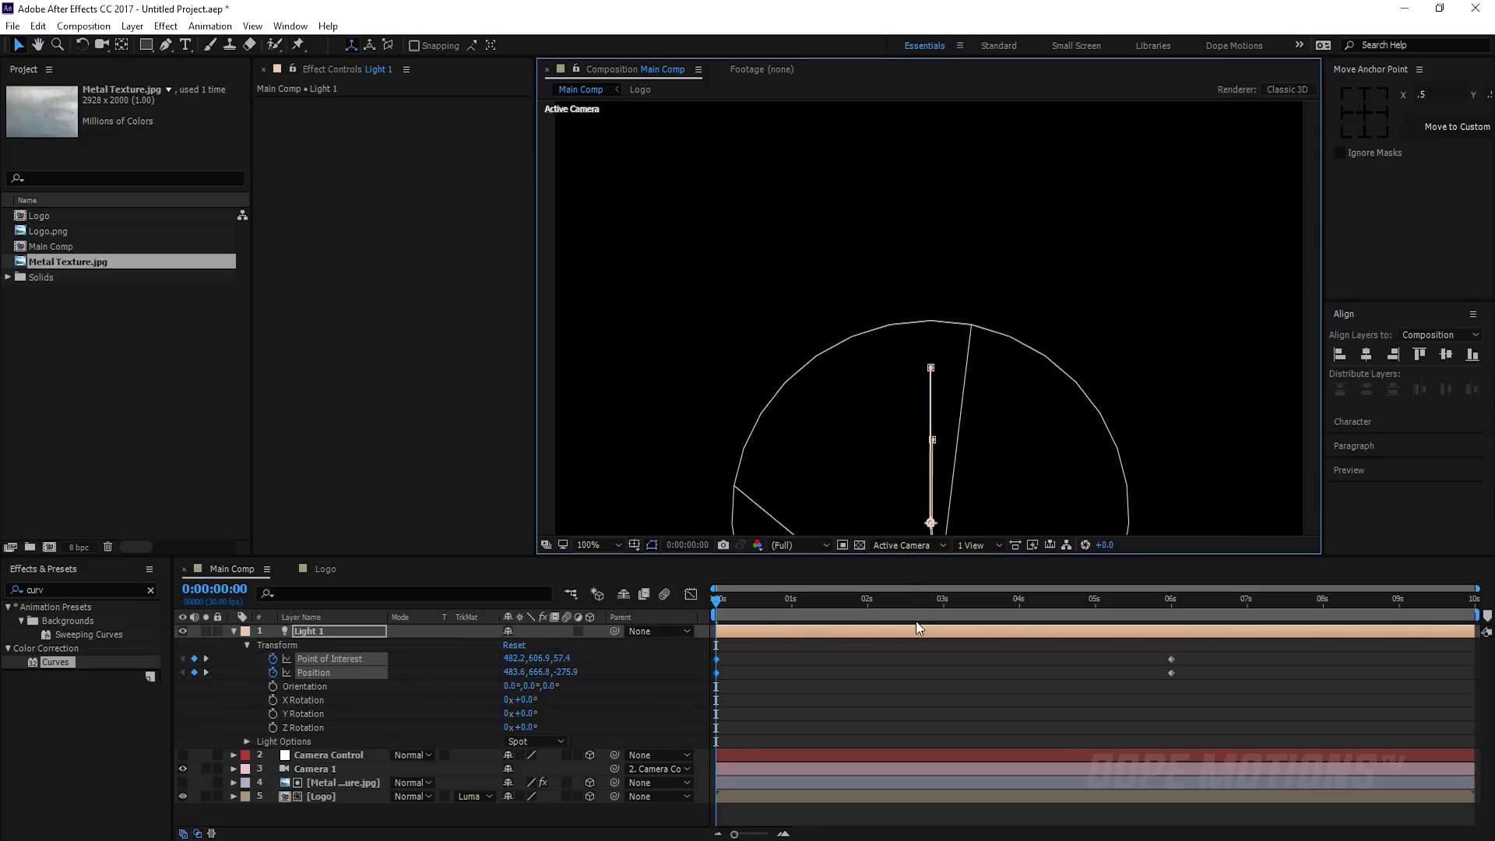
Scrub through the Light 1 animation to watch the DM logo brighten.
click(854, 675)
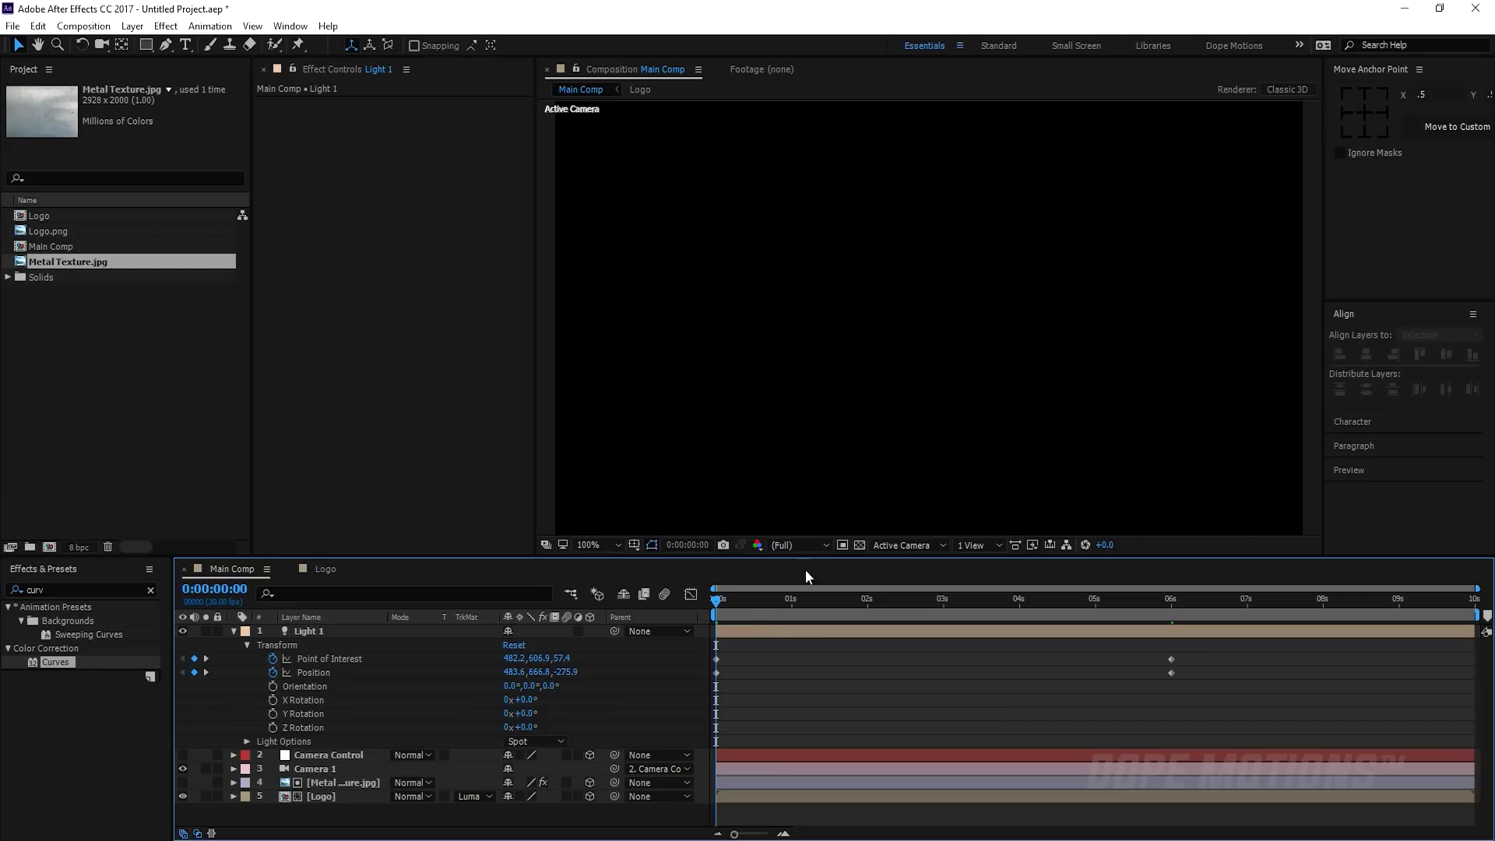
scroll(889, 465, up, 1)
scroll(890, 467, down, 1)
drag(769, 605, 1078, 641)
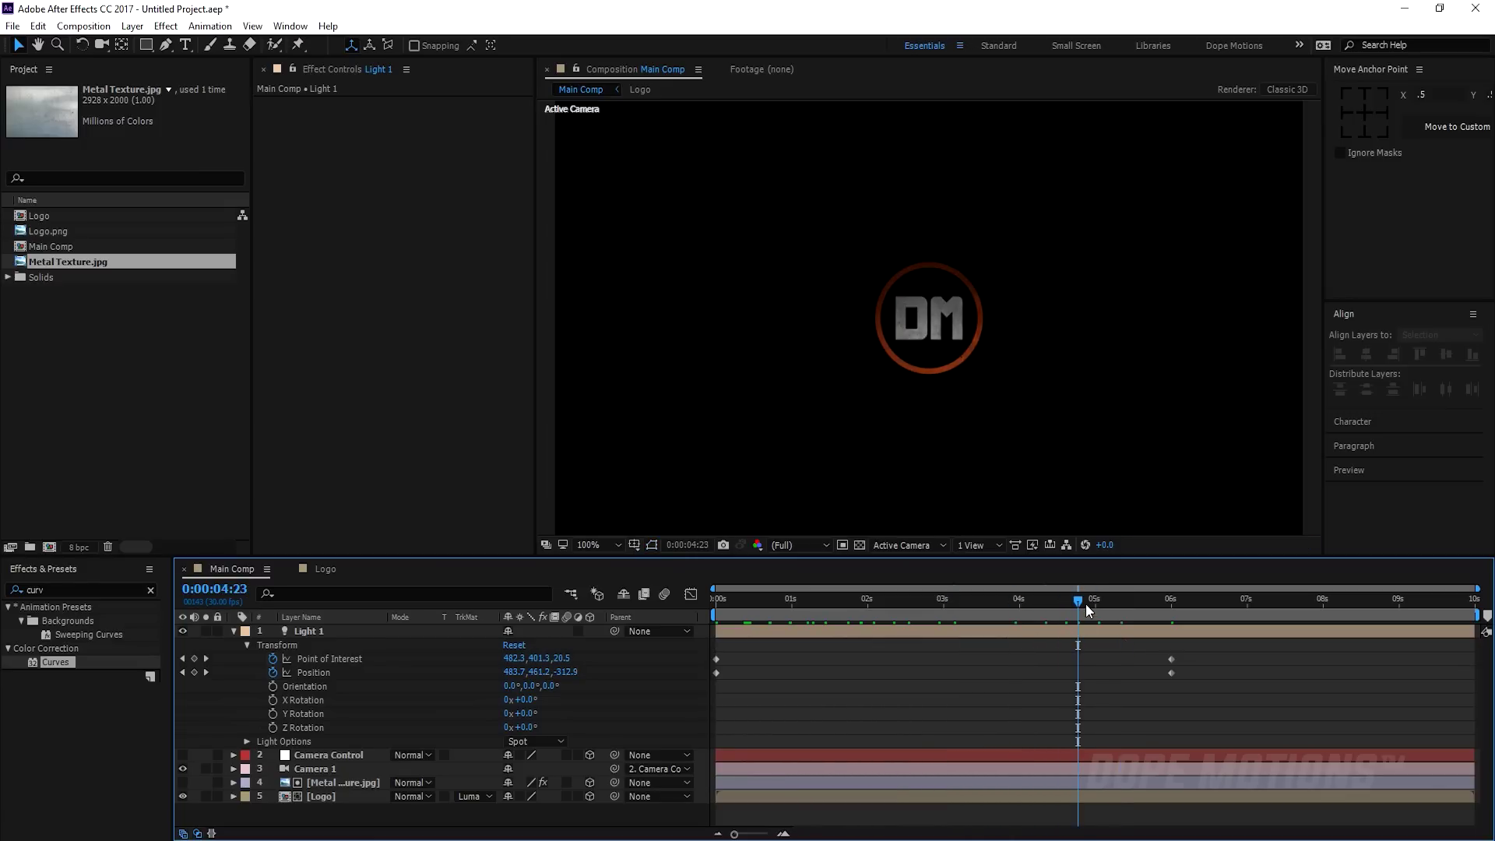
drag(1093, 604, 909, 620)
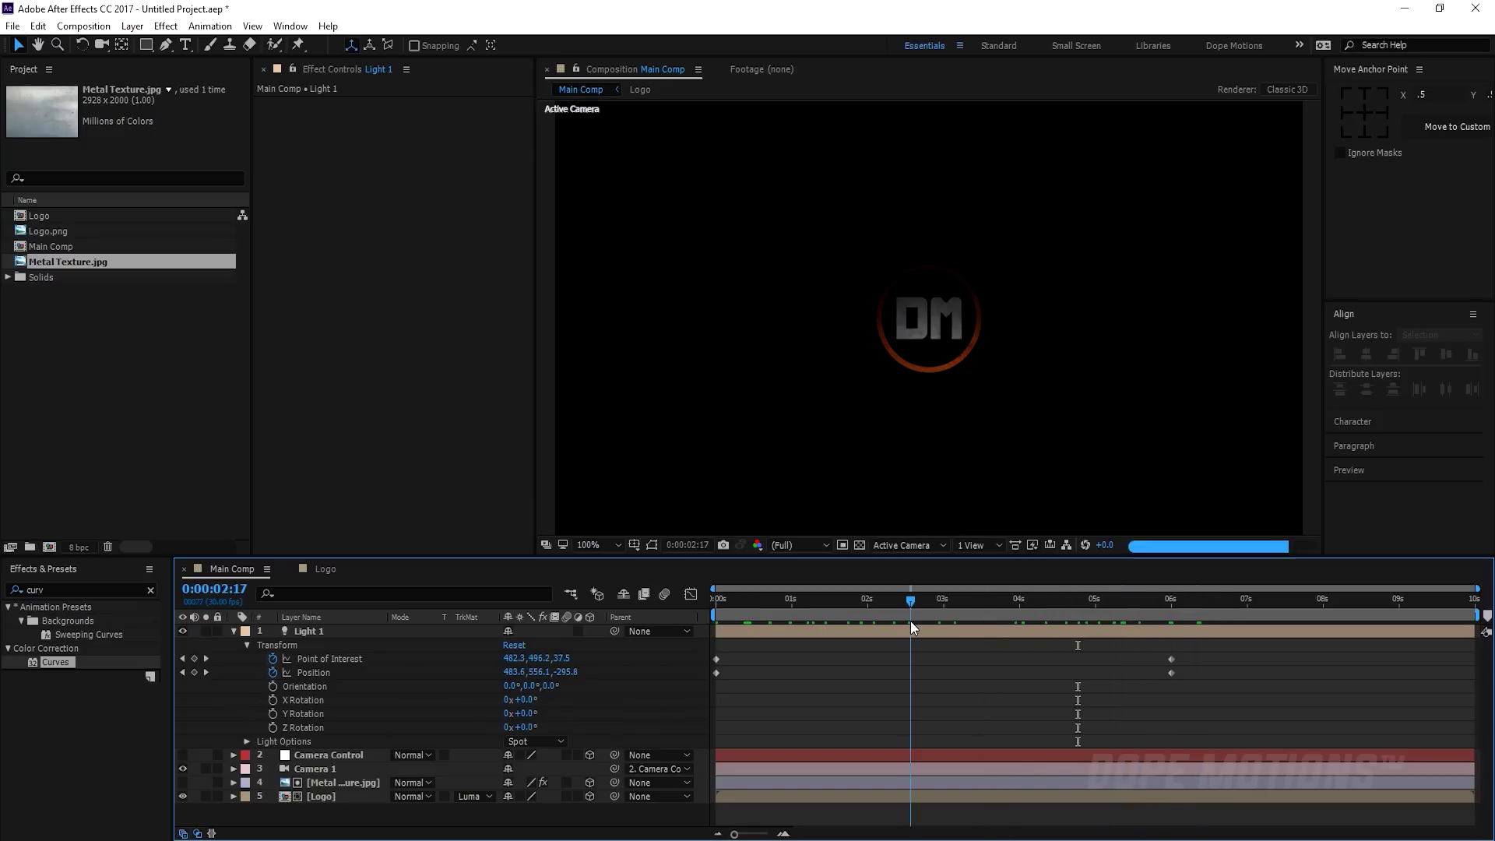
Apply Easy Ease to all six keyframes of Light 1 and Camera Control.
click(234, 631)
click(296, 636)
ctrl+click(302, 646)
key(u)
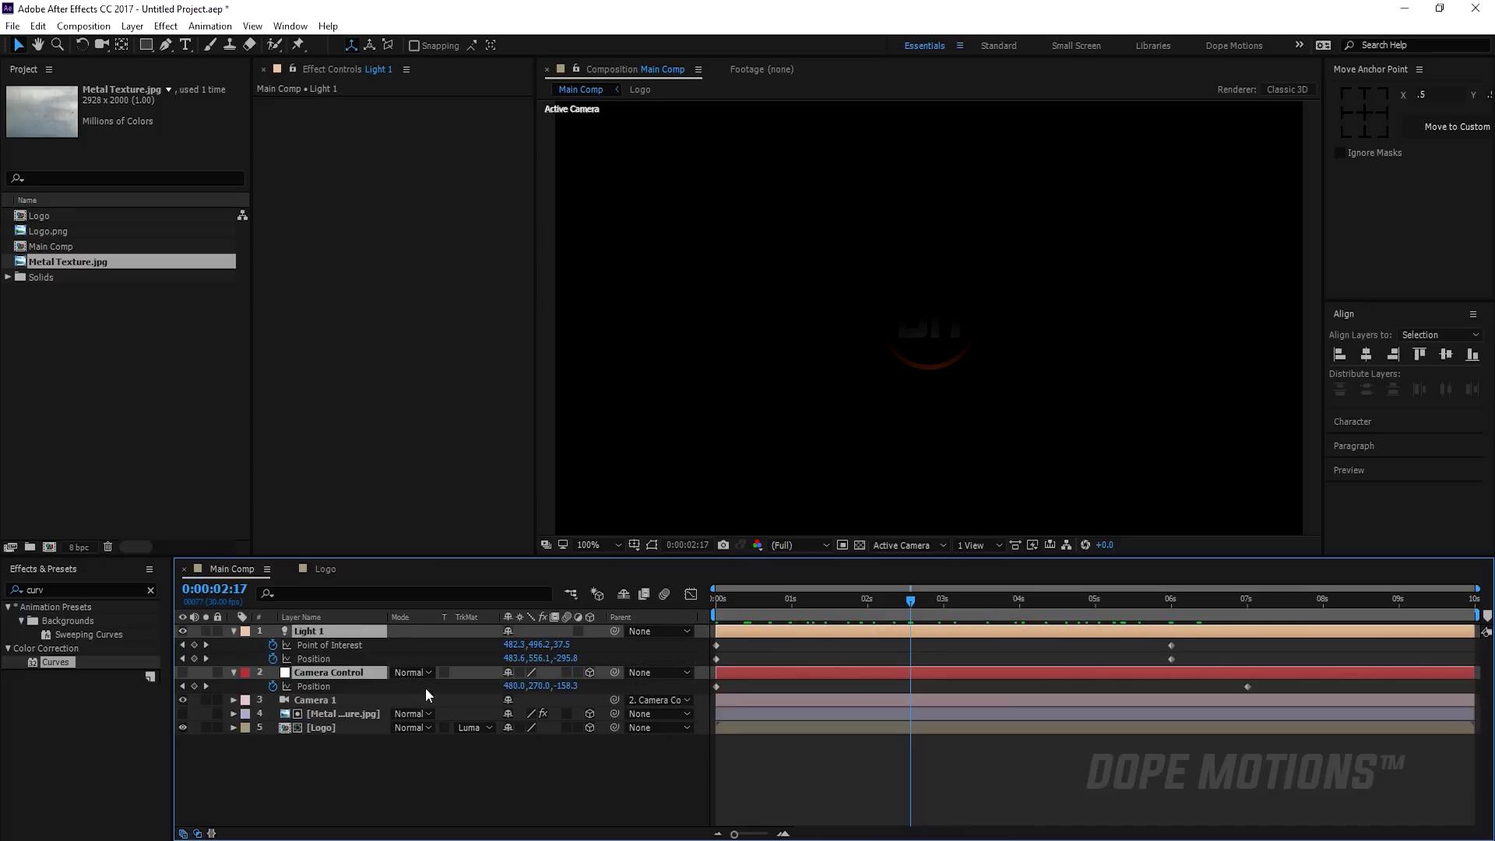
drag(1299, 637, 714, 733)
click(740, 765)
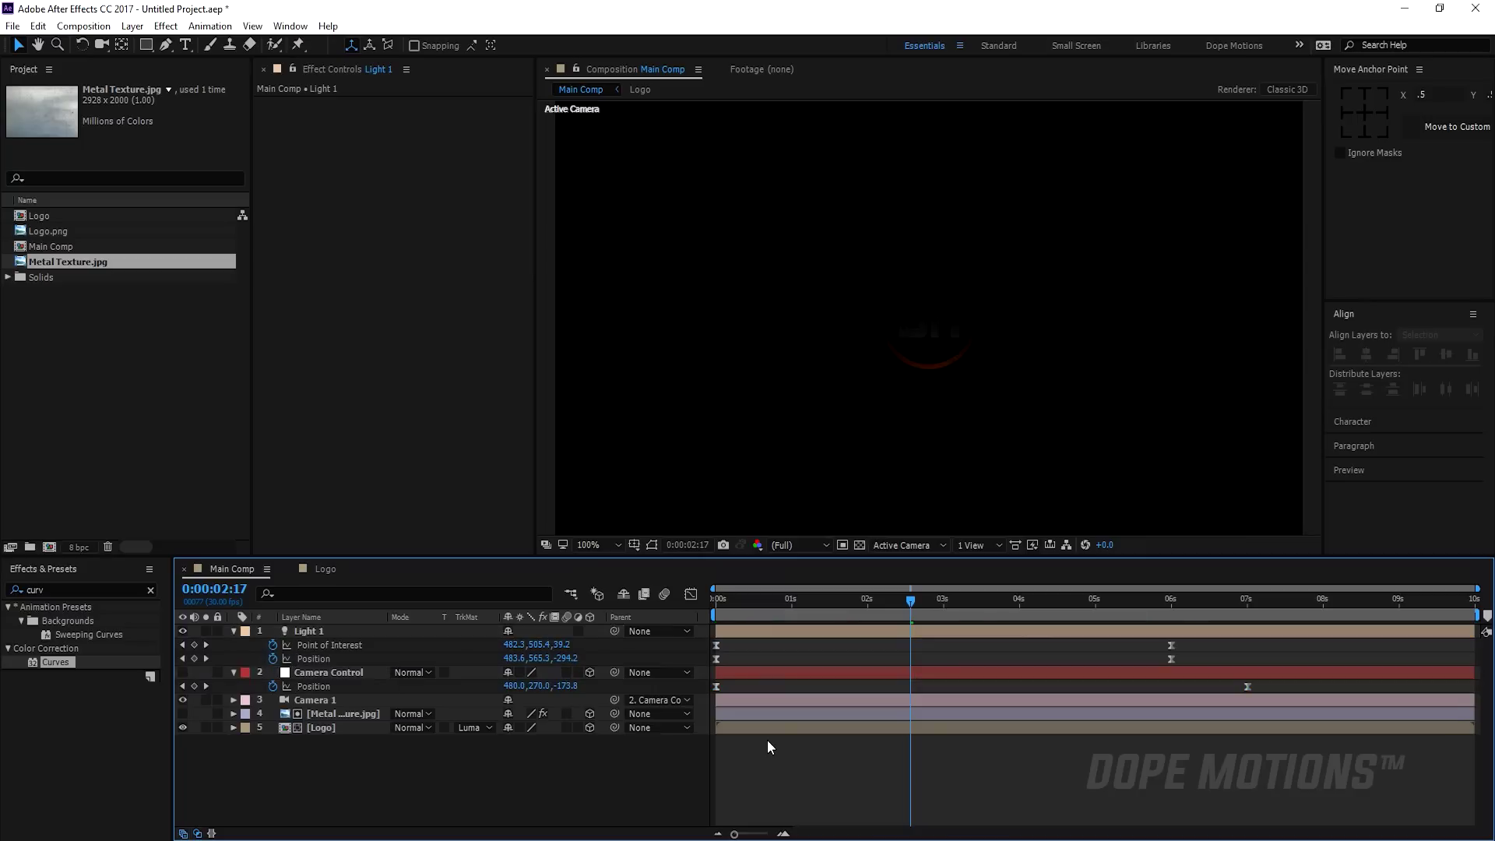
Preview the logo reveal starting from about 1 second.
scroll(828, 461, down, 2)
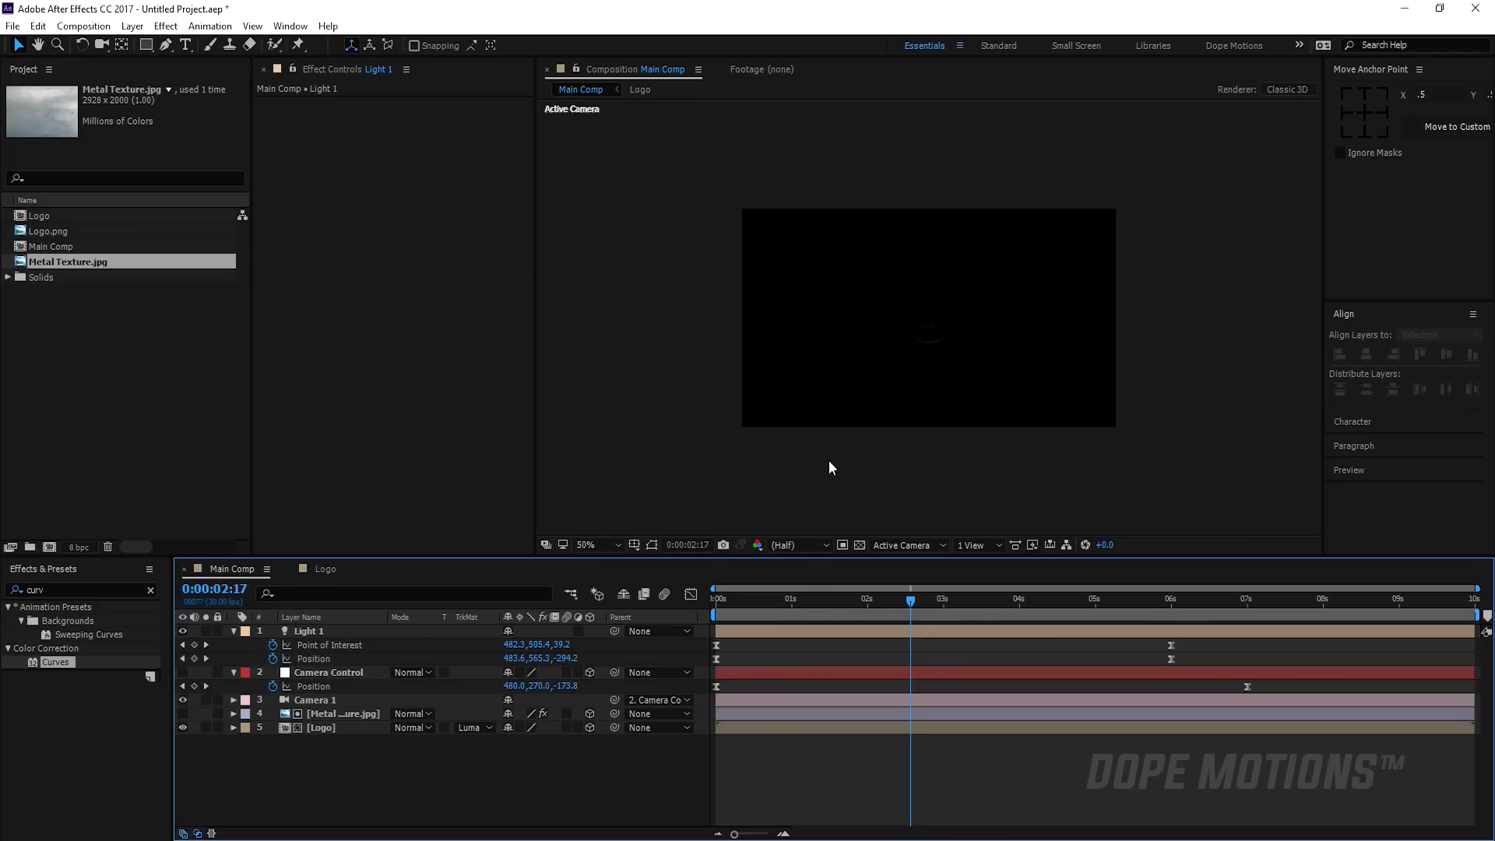
mouse_move(768, 609)
mouse_down()
mouse_move(1175, 609)
mouse_move(765, 619)
mouse_move(780, 620)
mouse_up()
click(796, 601)
key(space)
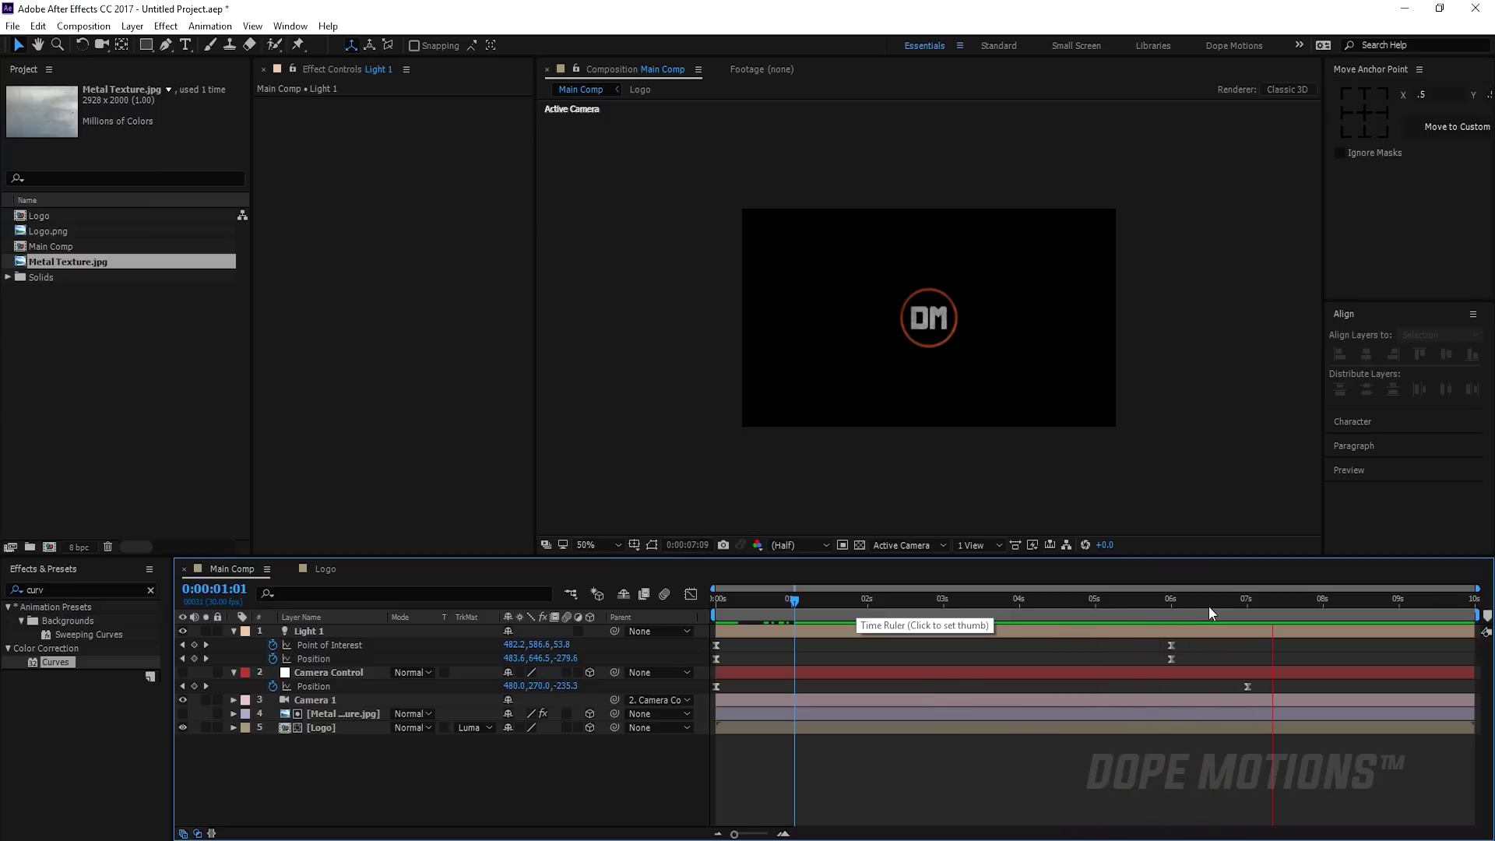
drag(1193, 604, 674, 606)
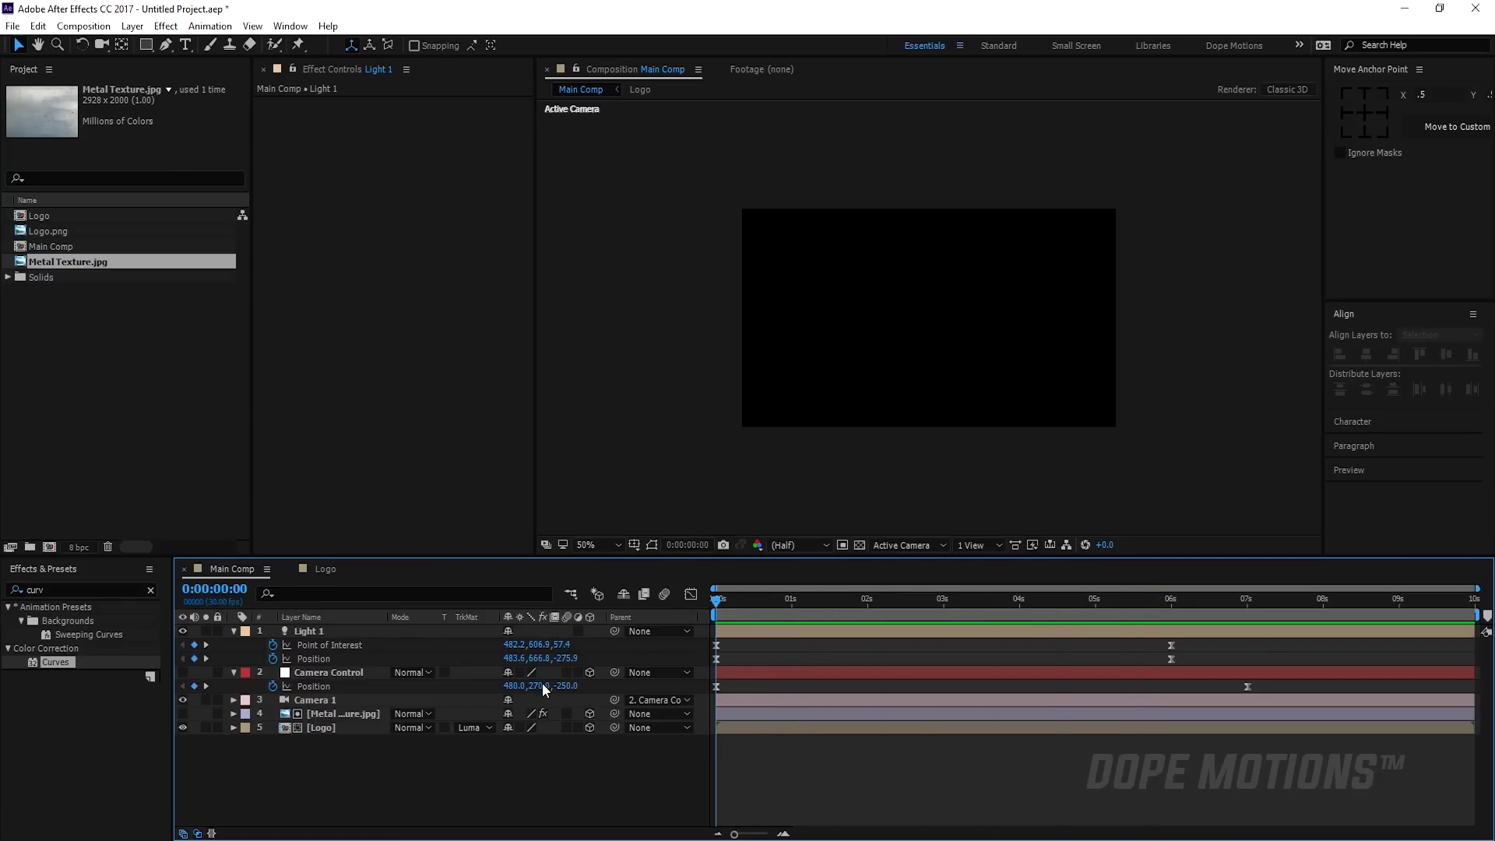
Set Camera Control's starting Position Z to -200 and play the preview.
click(566, 686)
text(-200)
key(Return)
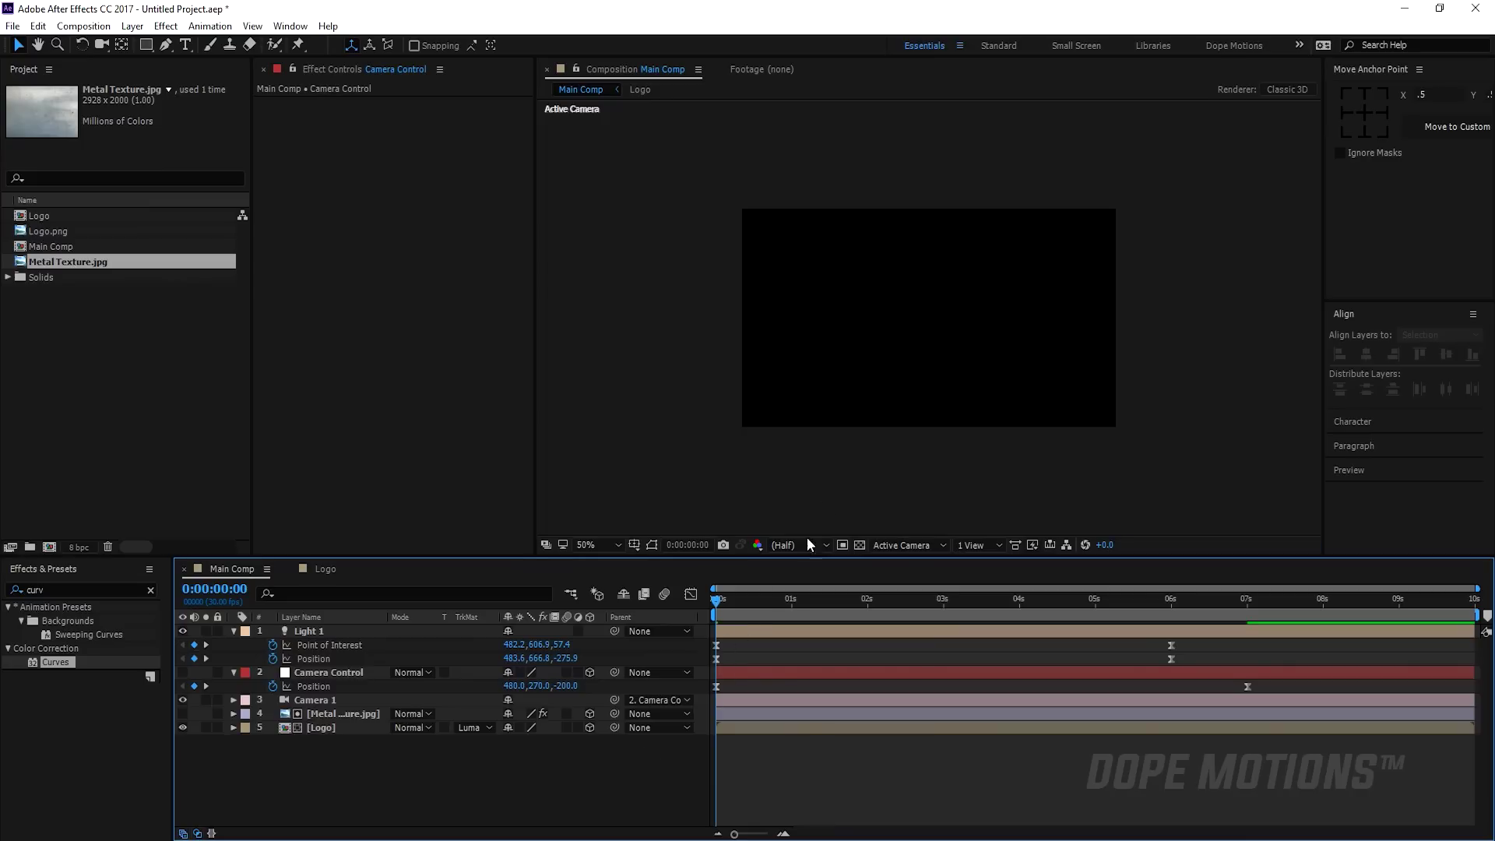
scroll(827, 464, up, 2)
key(space)
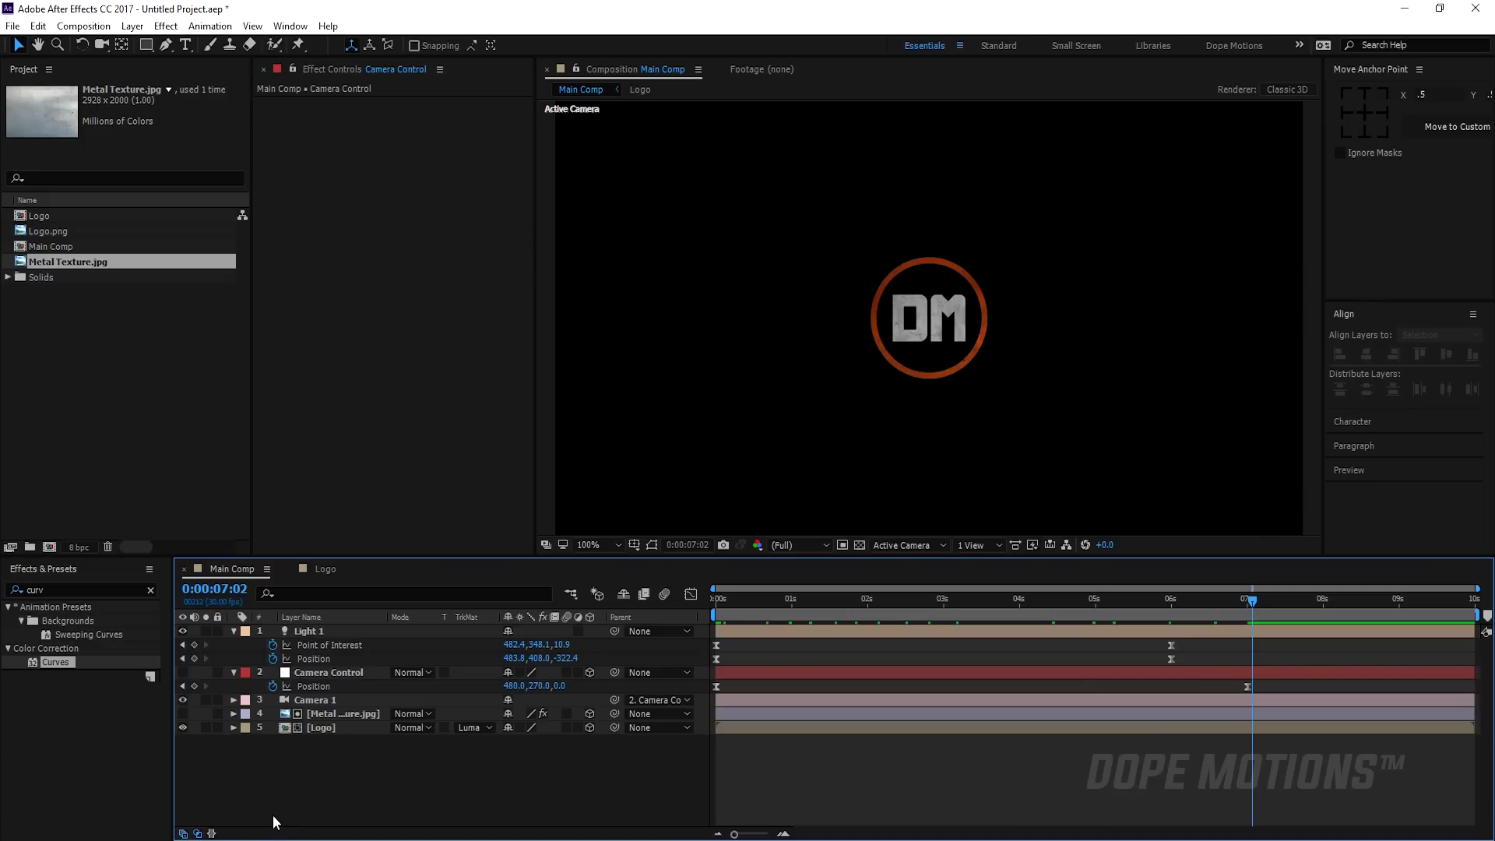
Create a black solid named BG and move it to the bottom of the layer stack.
key(ctrl+y)
text(BG)
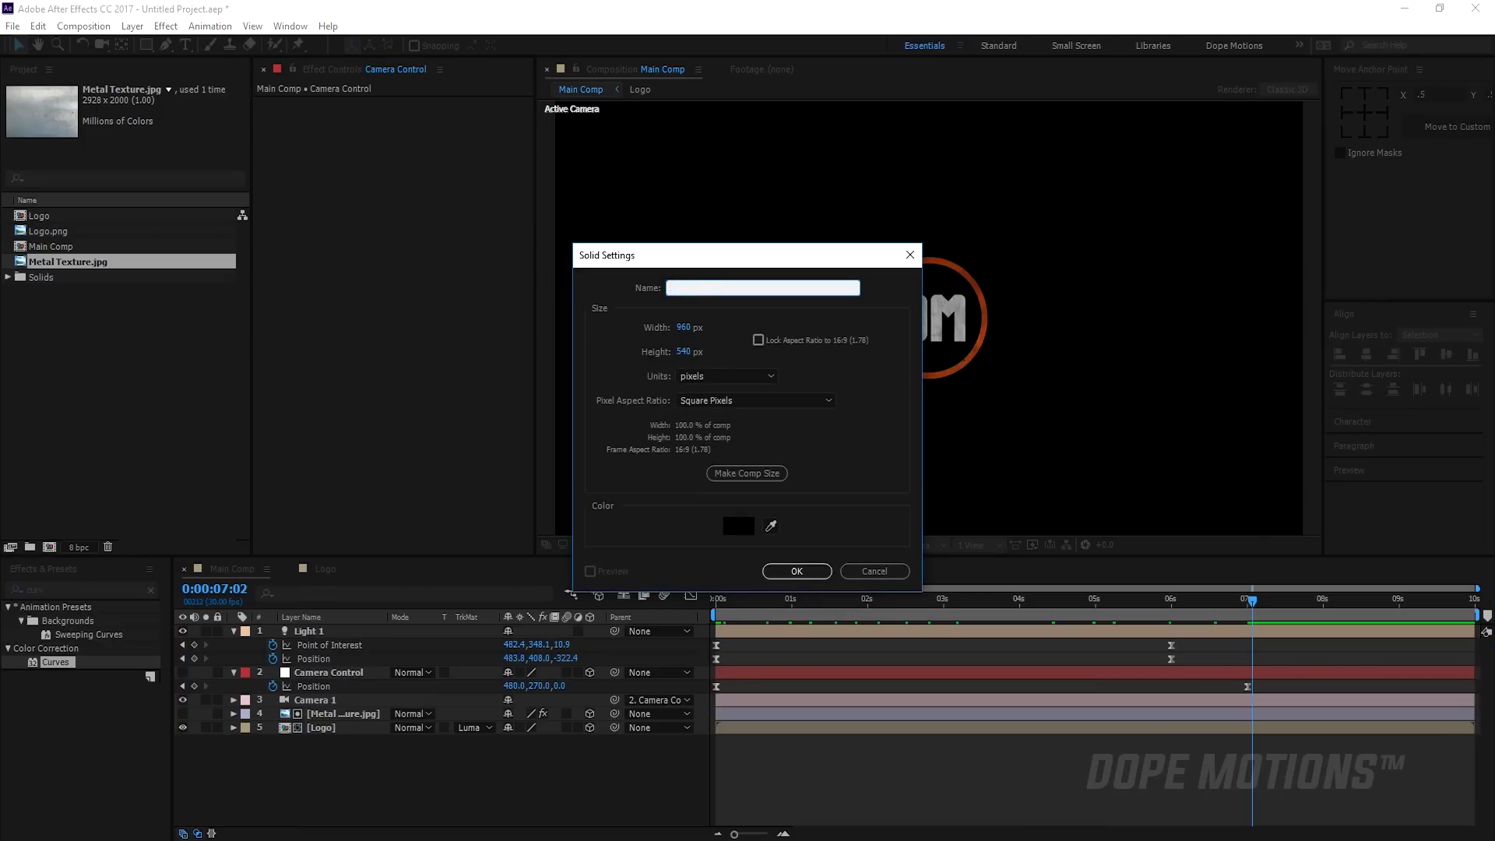
click(791, 574)
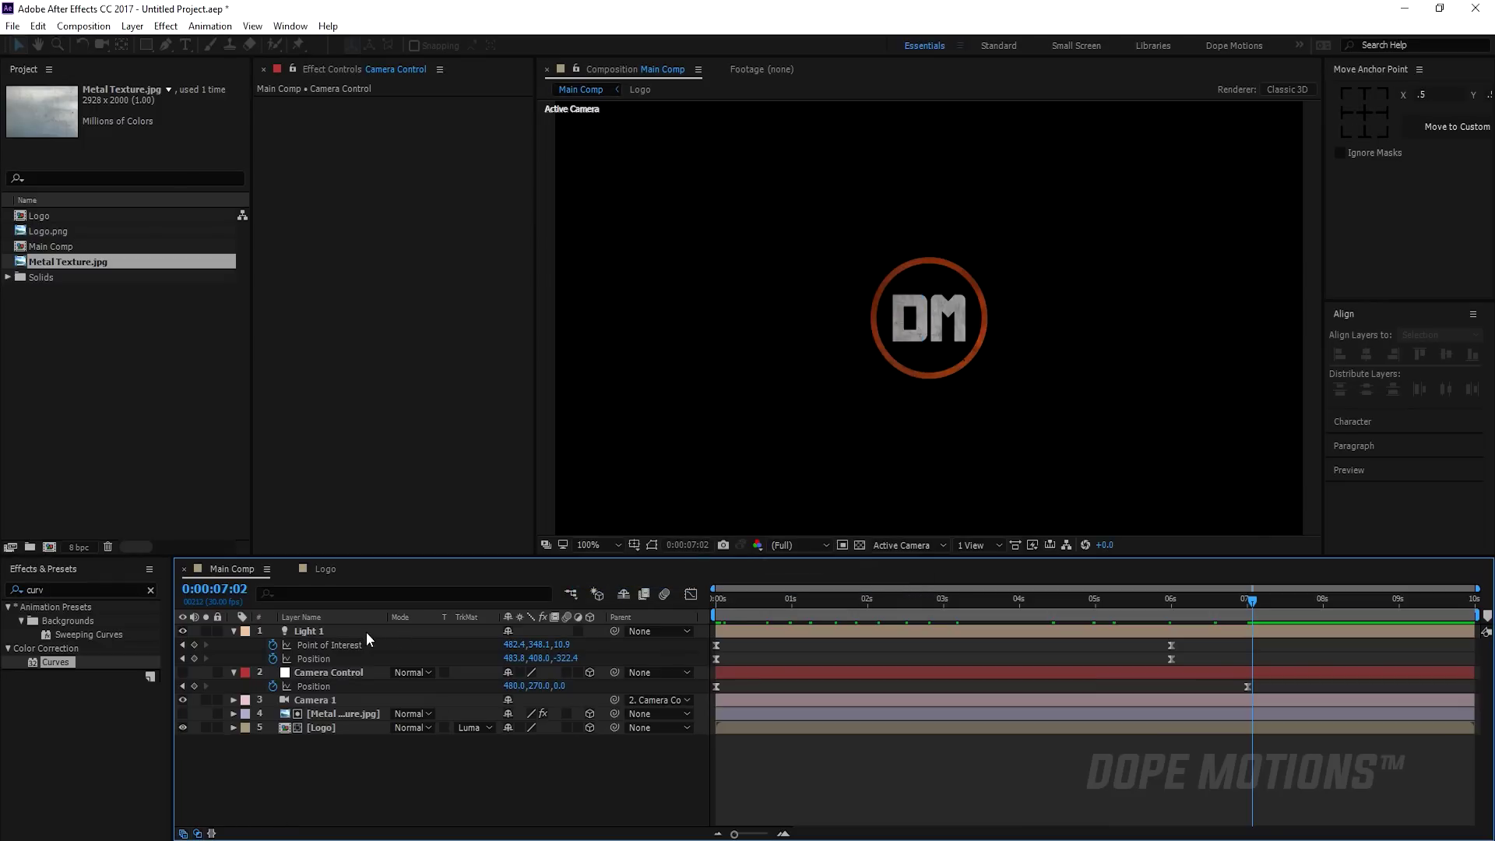
drag(325, 633, 317, 778)
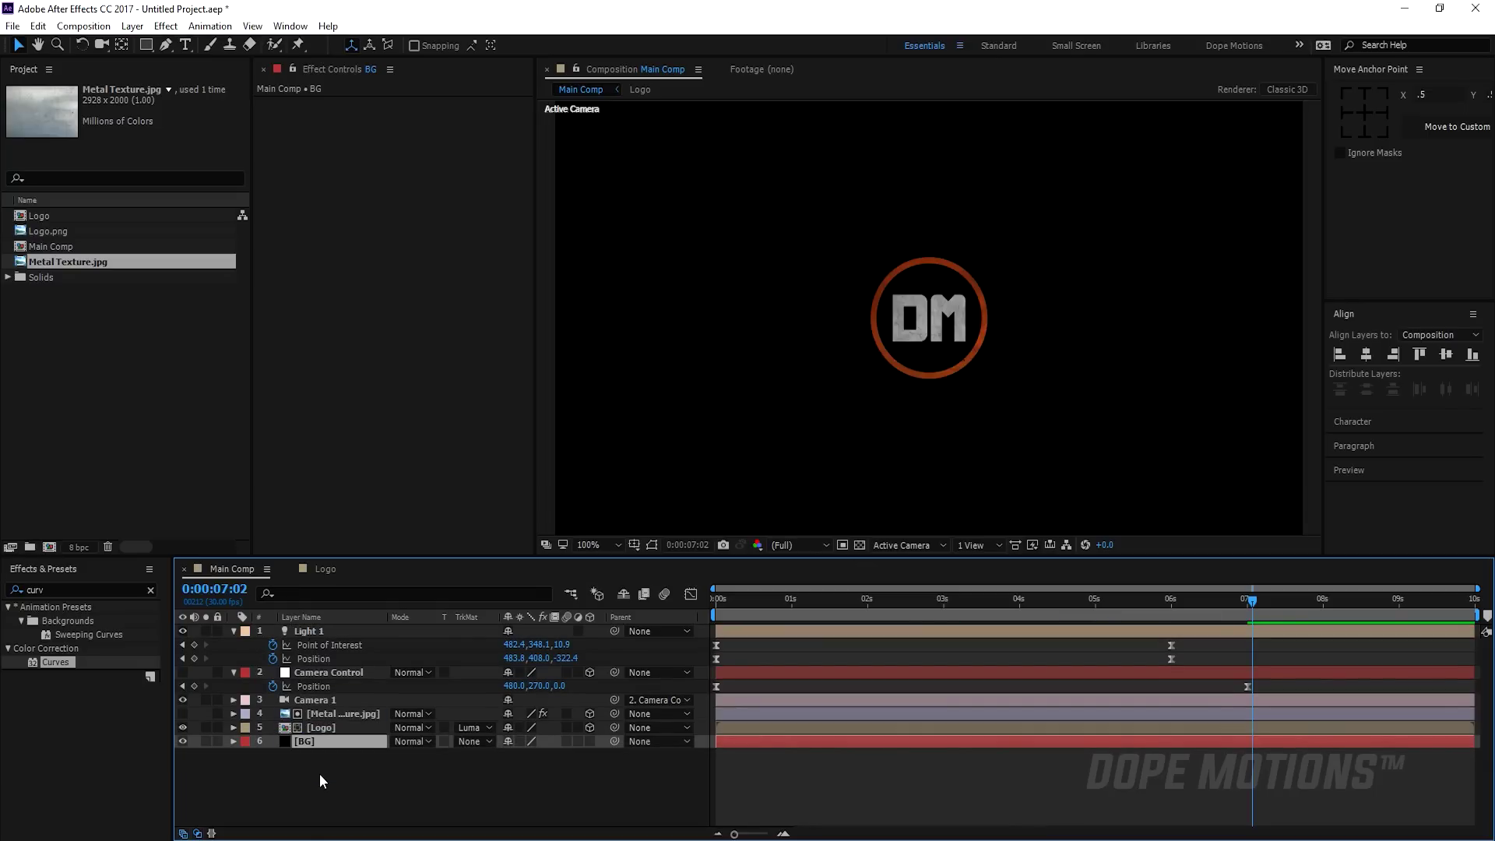
click(324, 785)
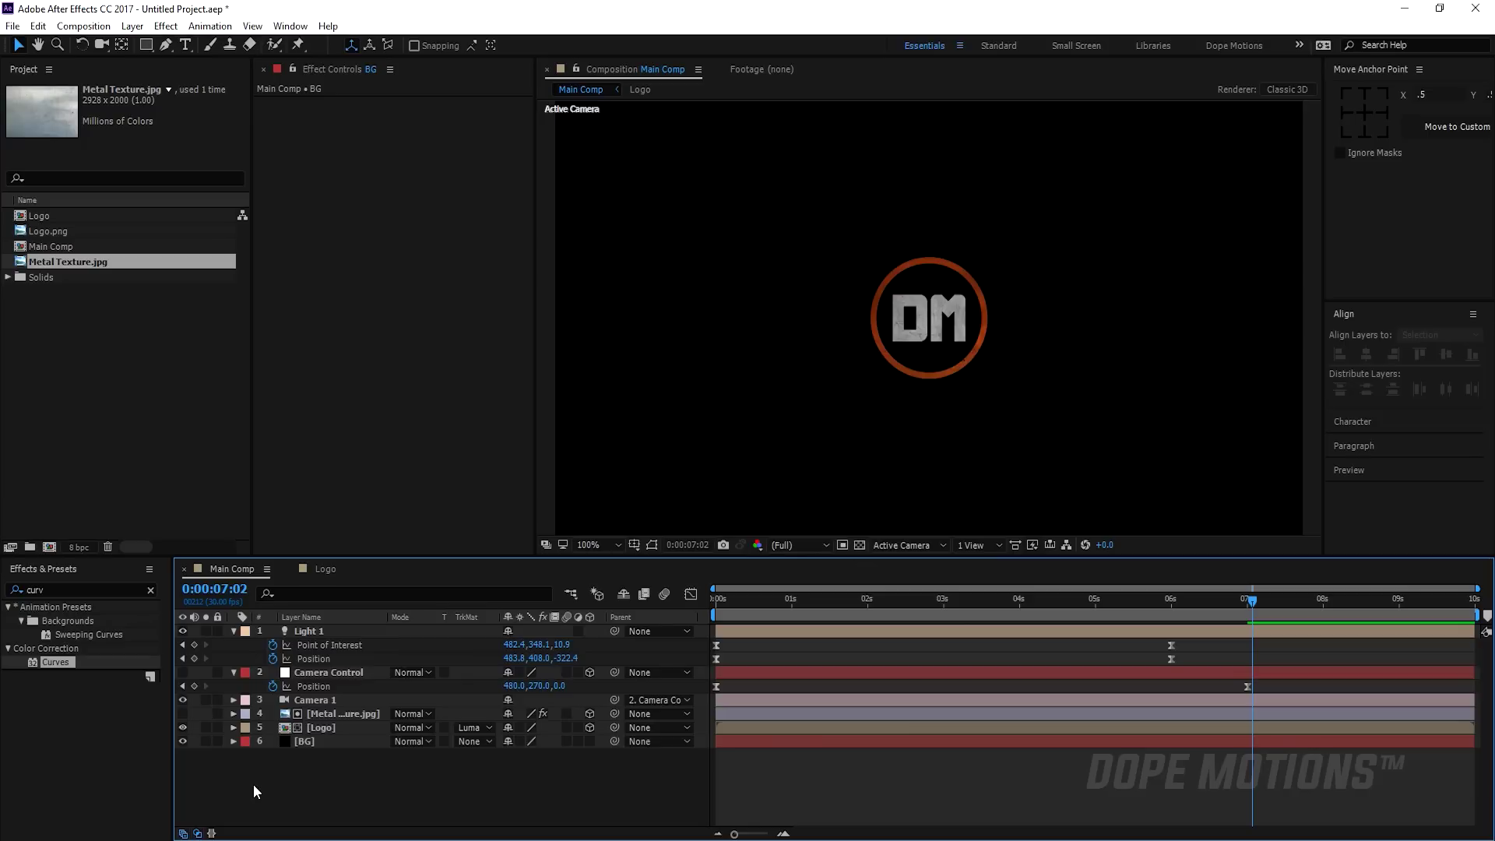
Collapse all layers' property rows and check the logo around 4 seconds.
key(ctrl+a)
key(u)
click(320, 723)
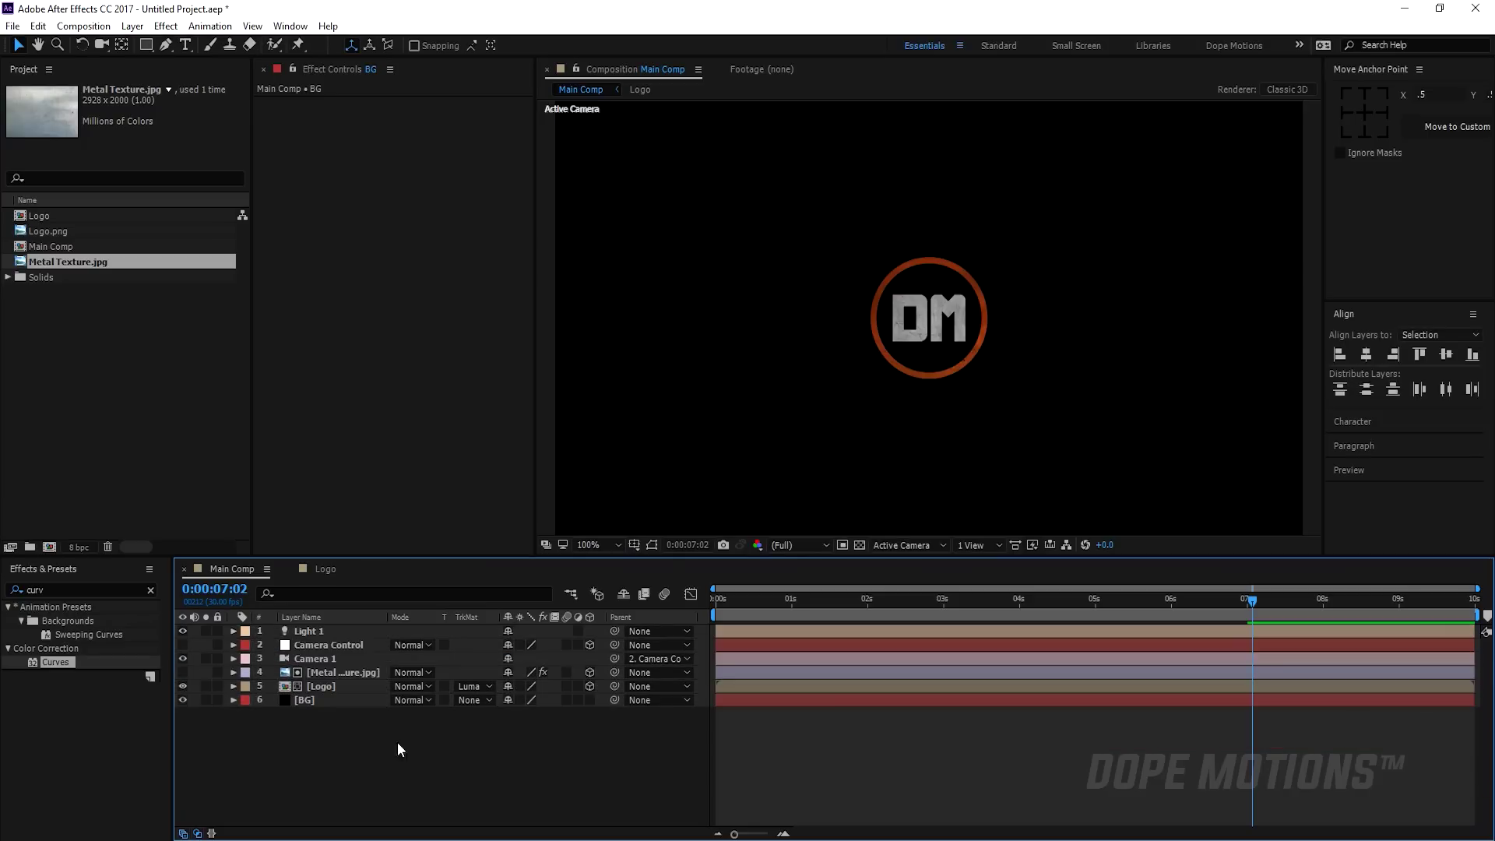
drag(749, 598, 1017, 614)
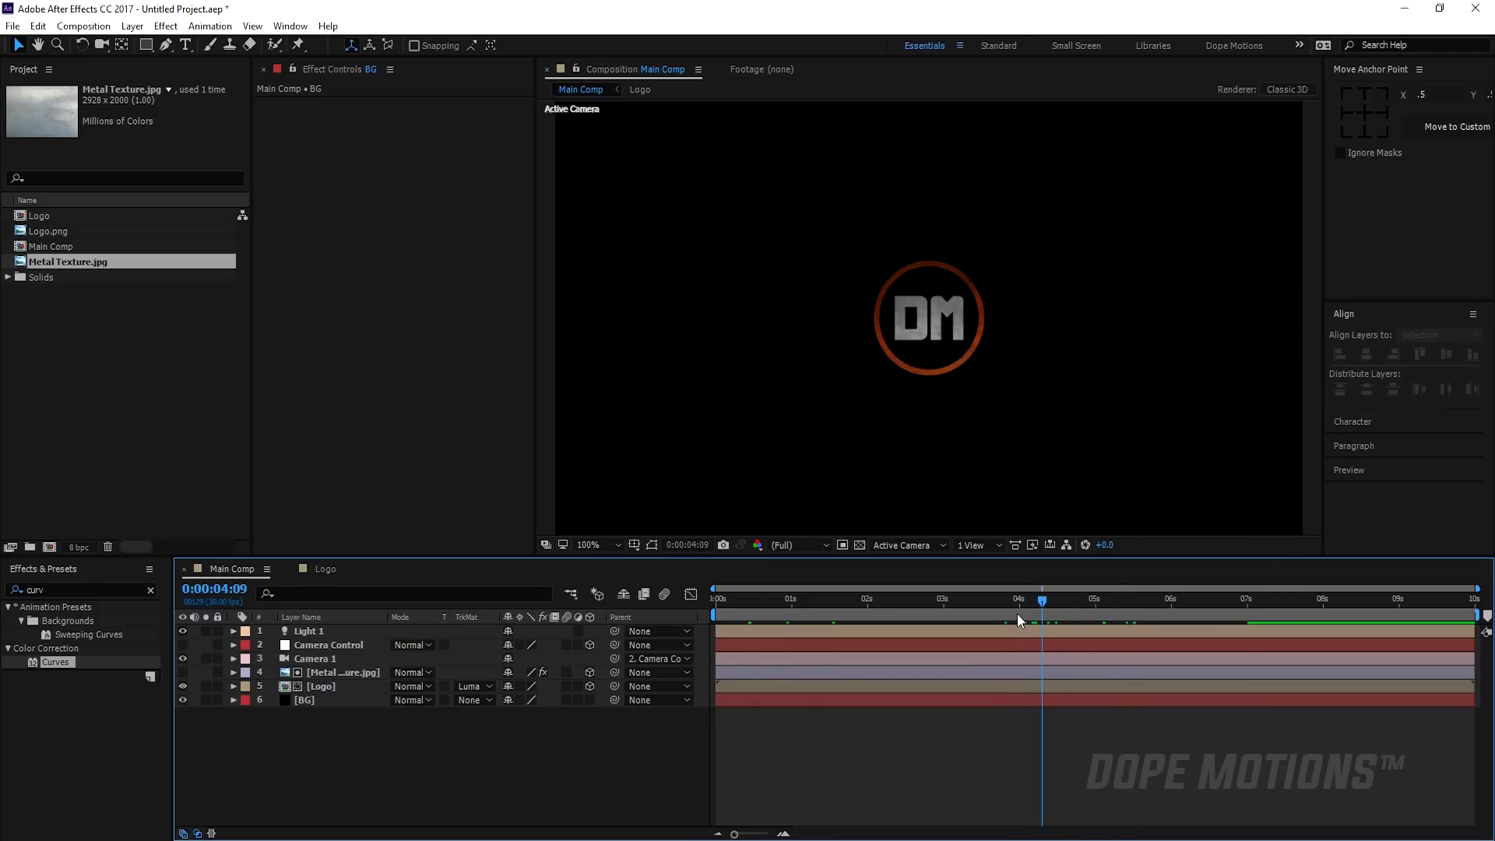
click(87, 489)
Create a new composition named Particles.
click(49, 547)
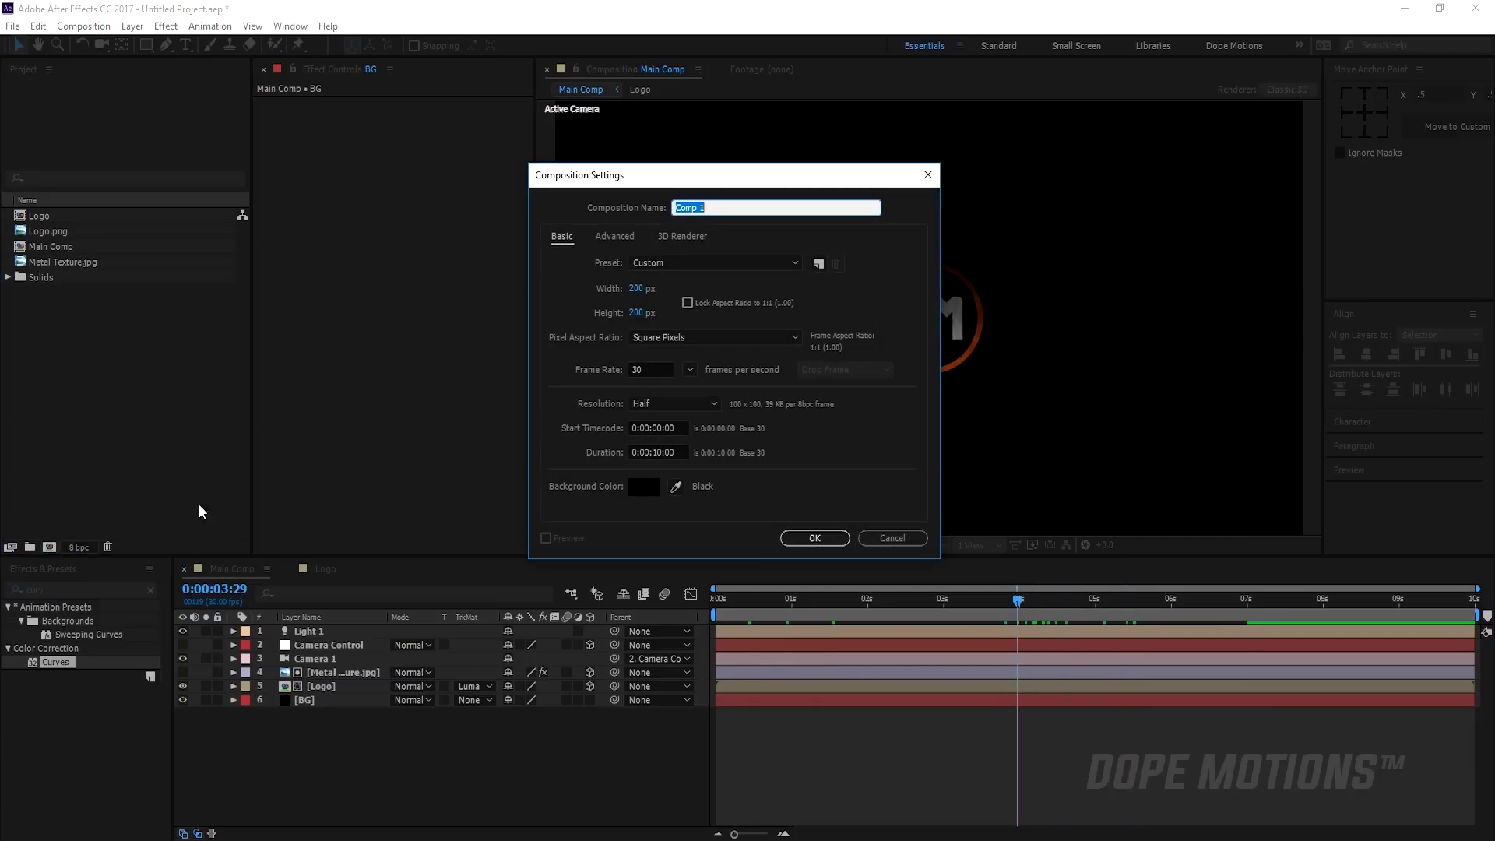
text(Particles)
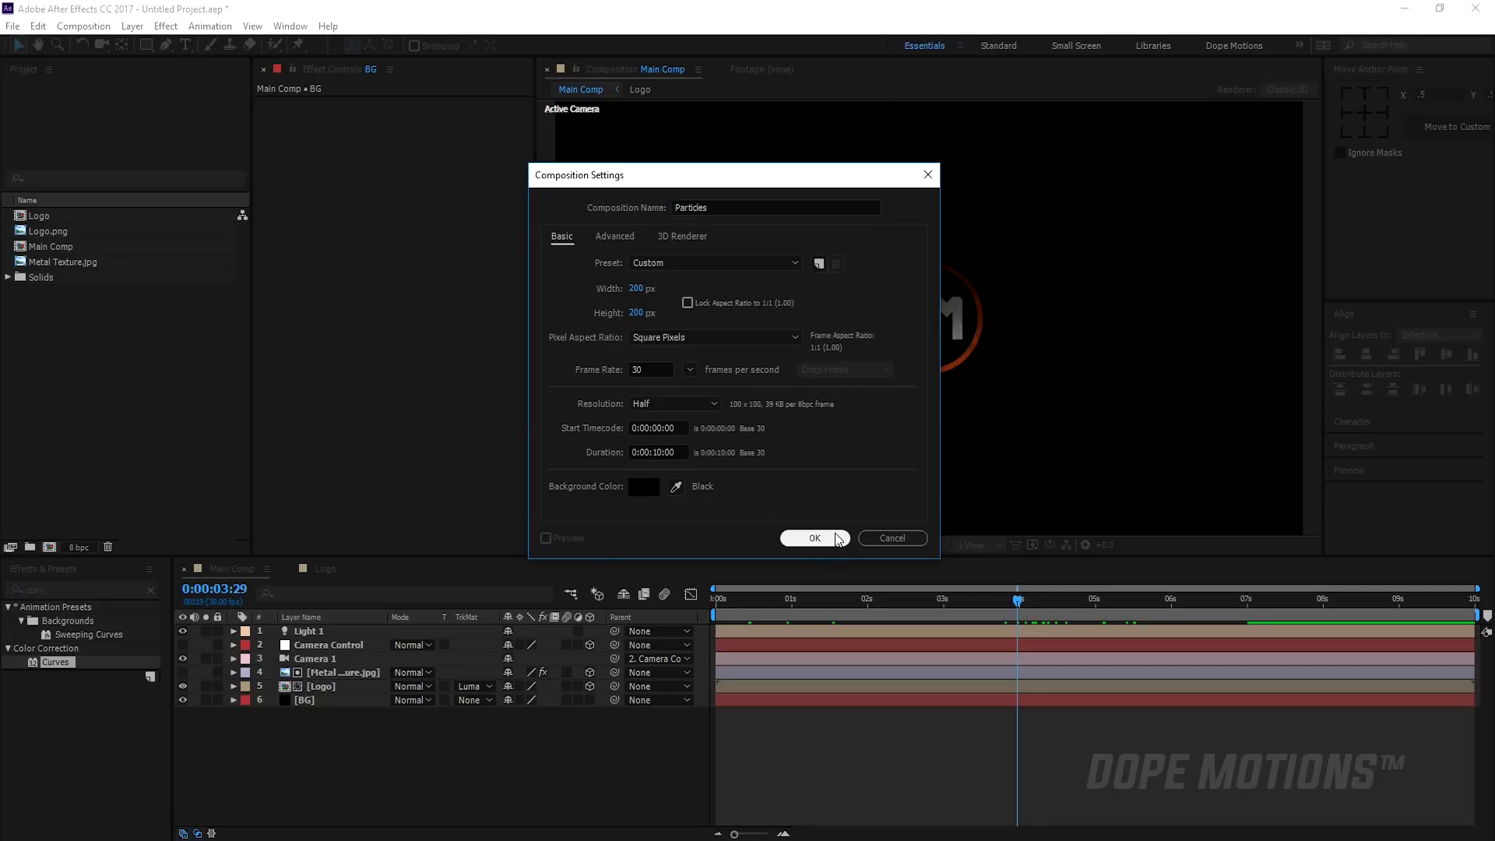
click(833, 537)
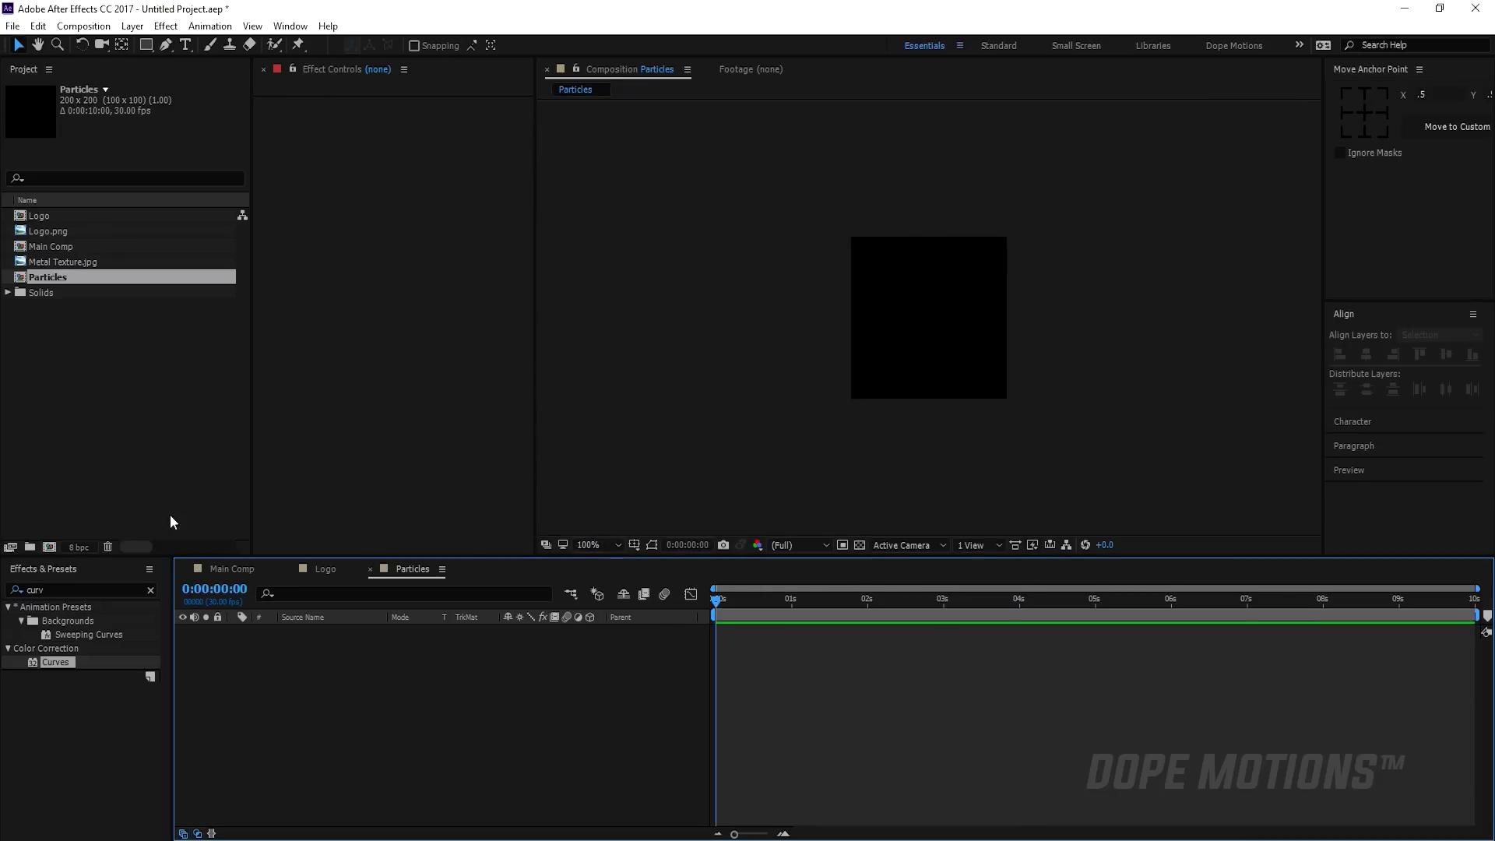
In the Particles Composition Settings, set Width 960 and Height 540.
right_click(50, 286)
click(94, 292)
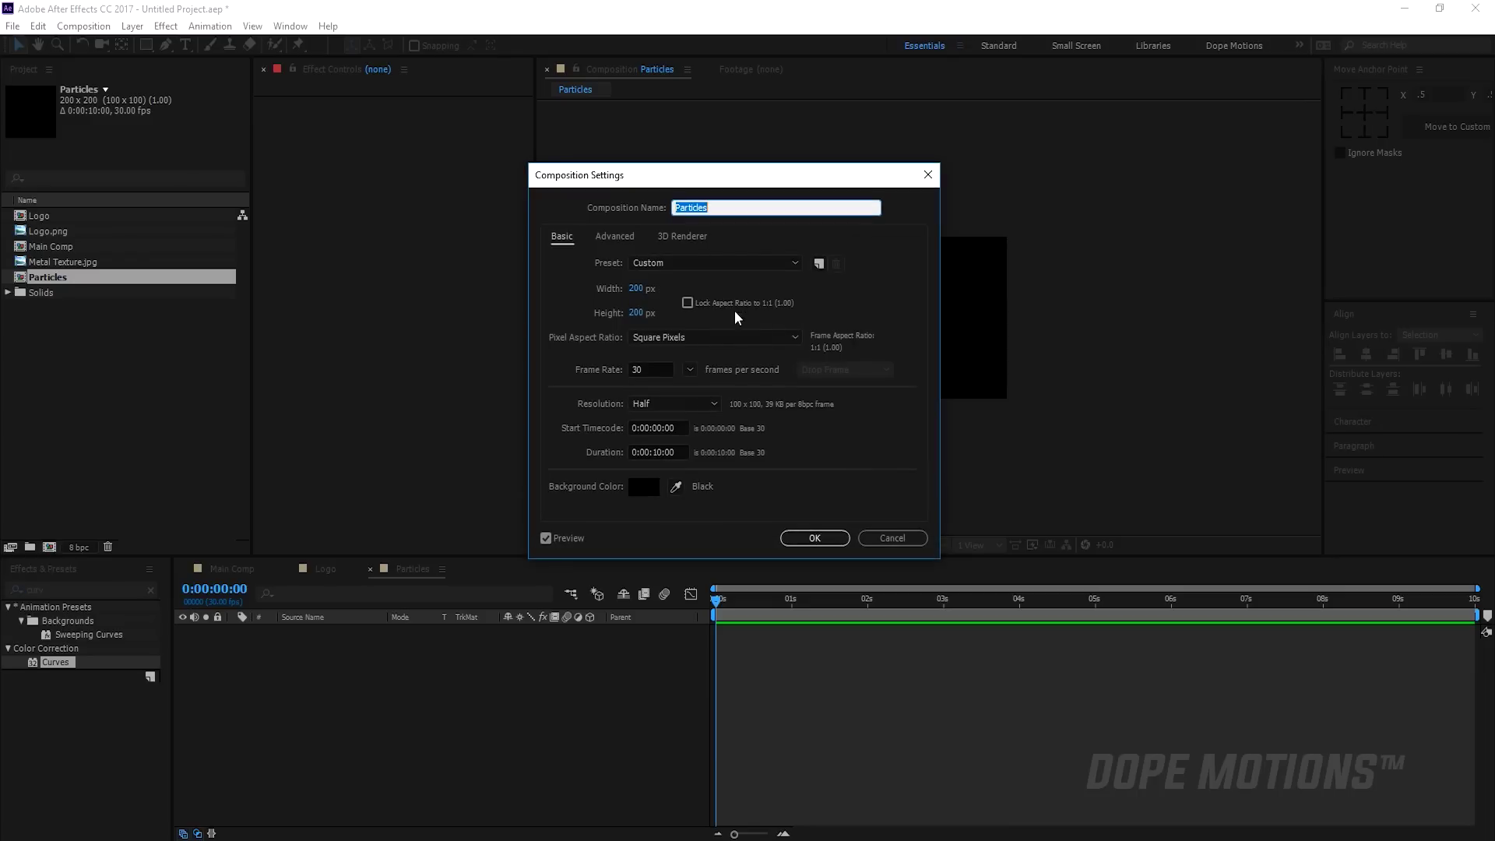
click(676, 265)
click(636, 288)
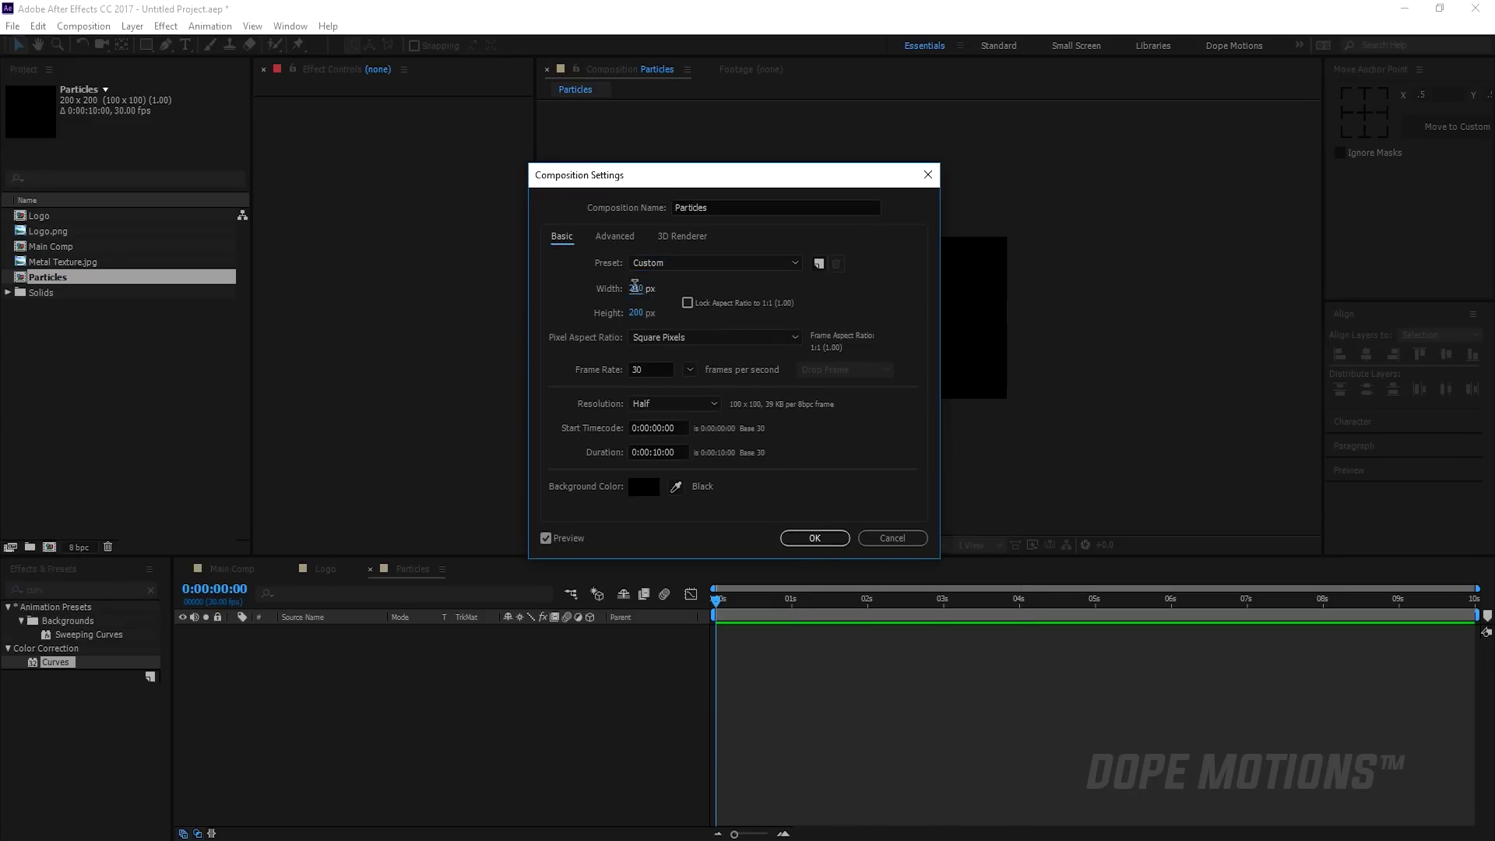
text(960)
click(633, 313)
text(540)
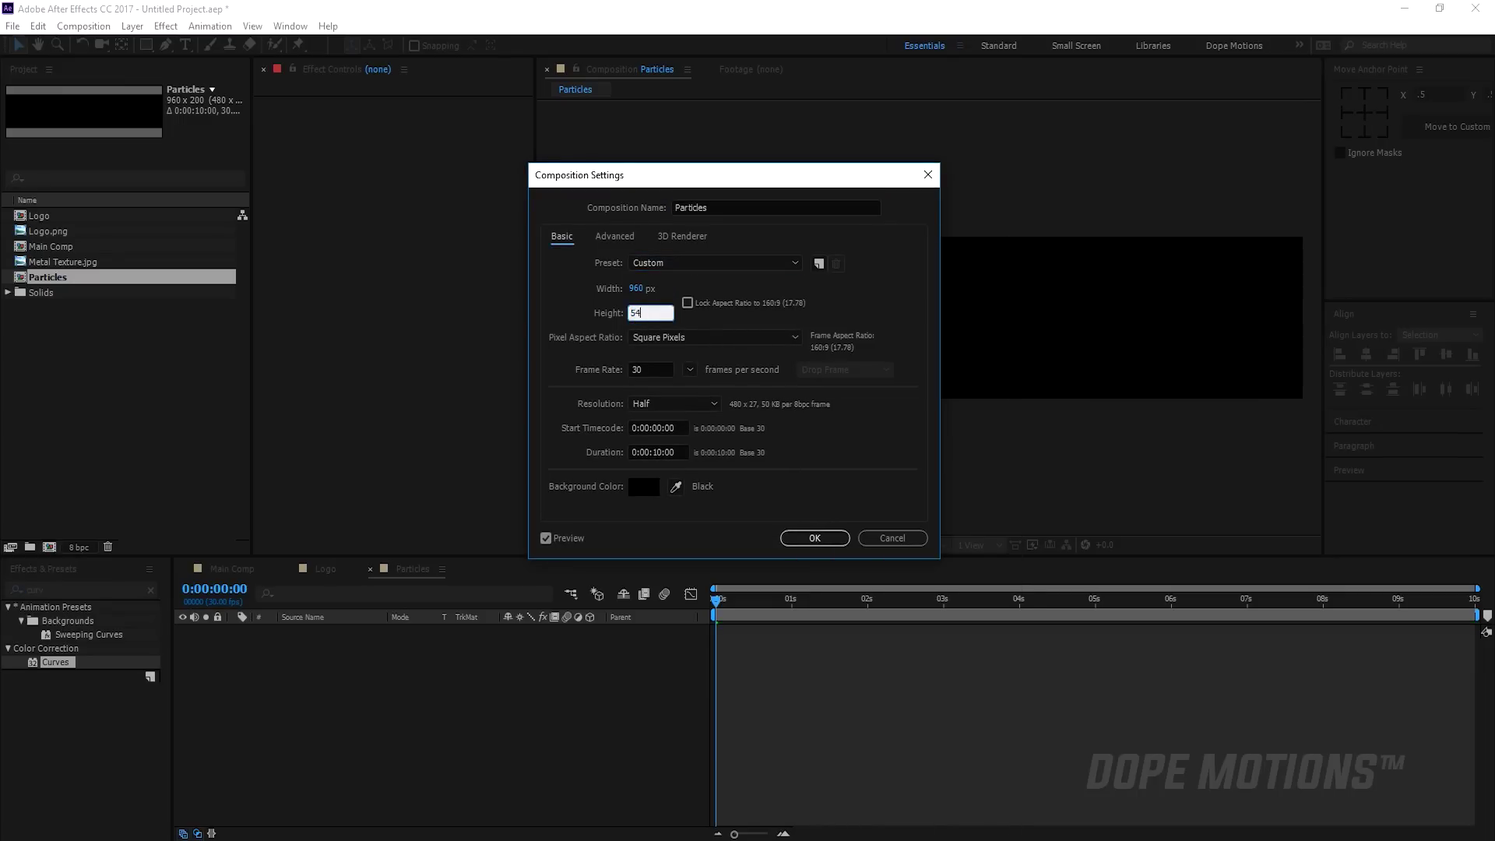
click(807, 535)
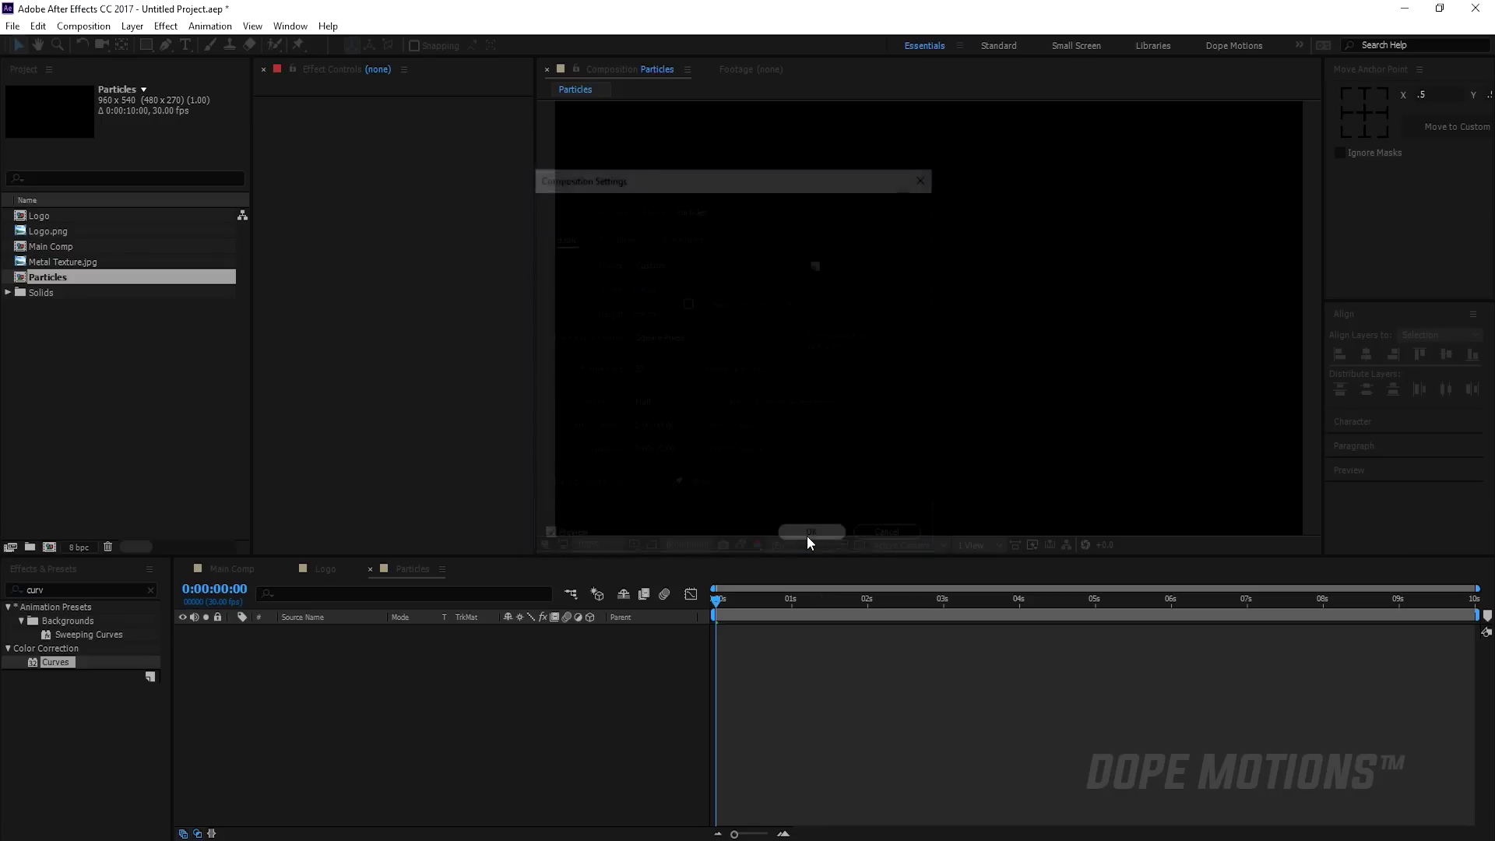
click(230, 710)
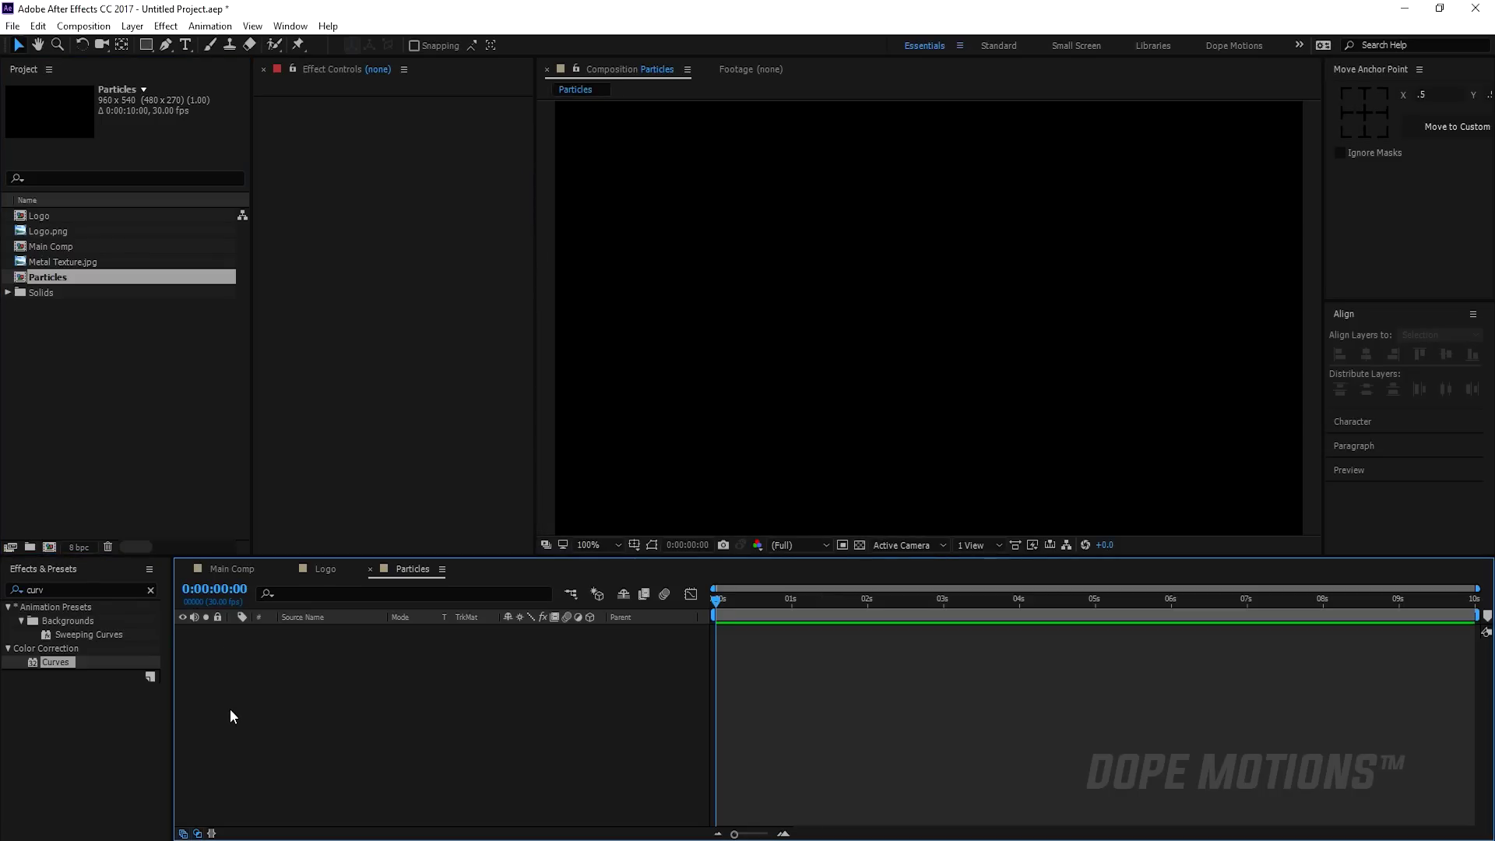
click(150, 591)
Add a new solid layer named Particles to the Particles composition.
click(327, 693)
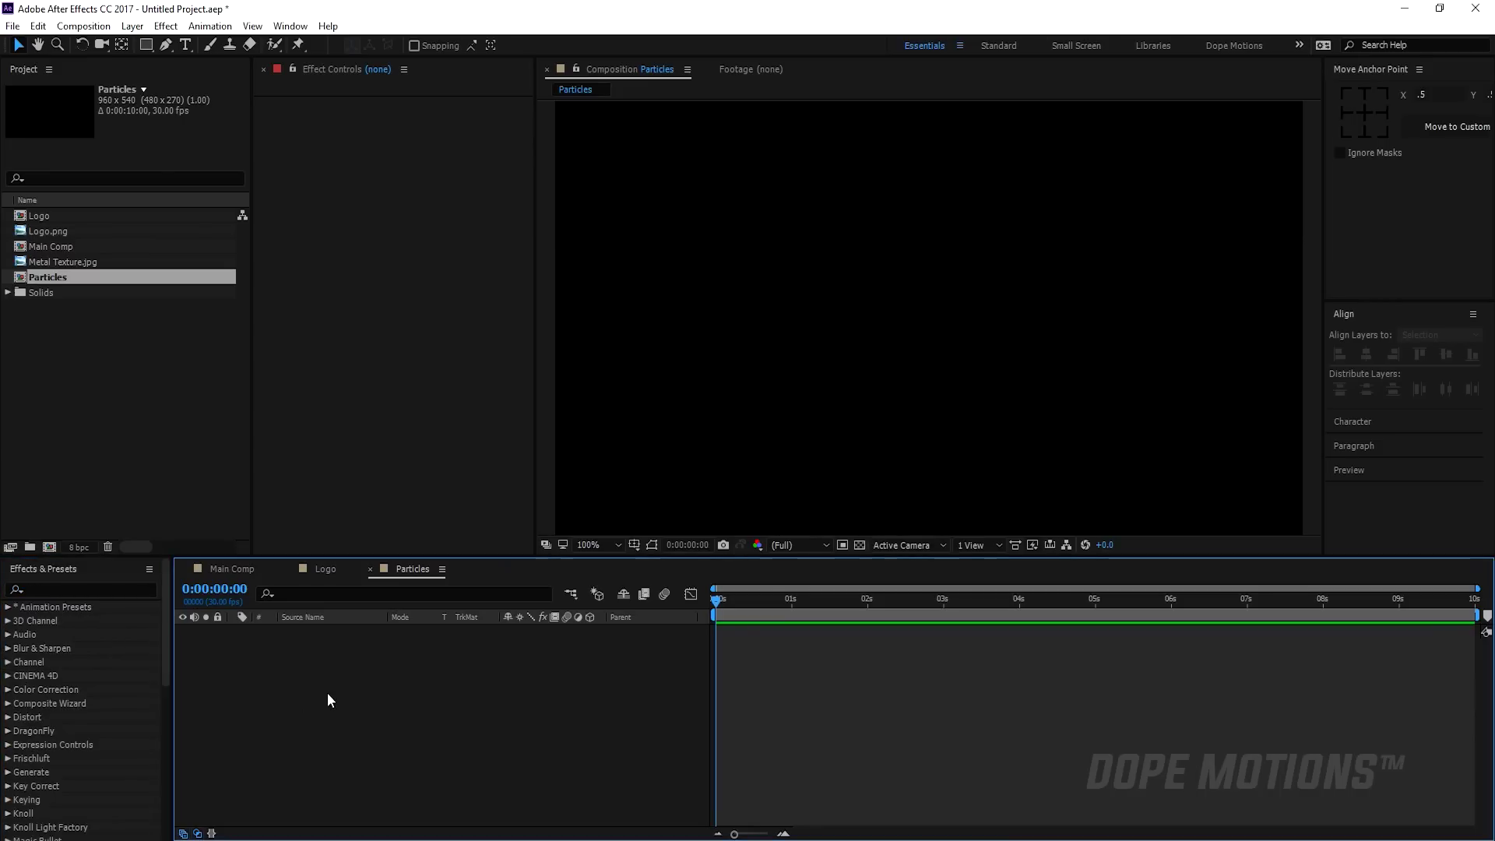
key(ctrl+y)
text(Particles)
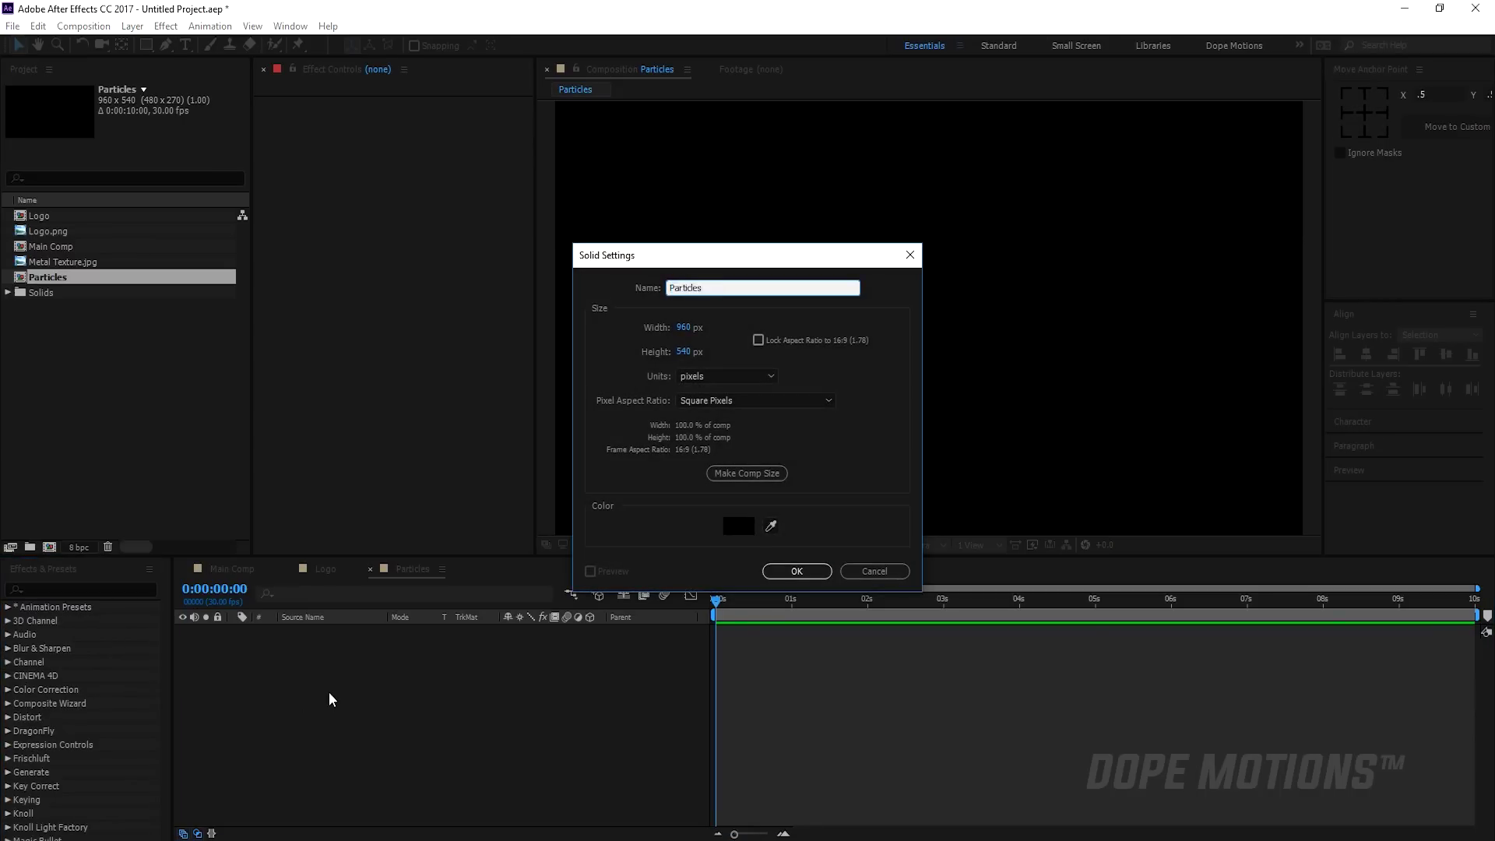
key(Return)
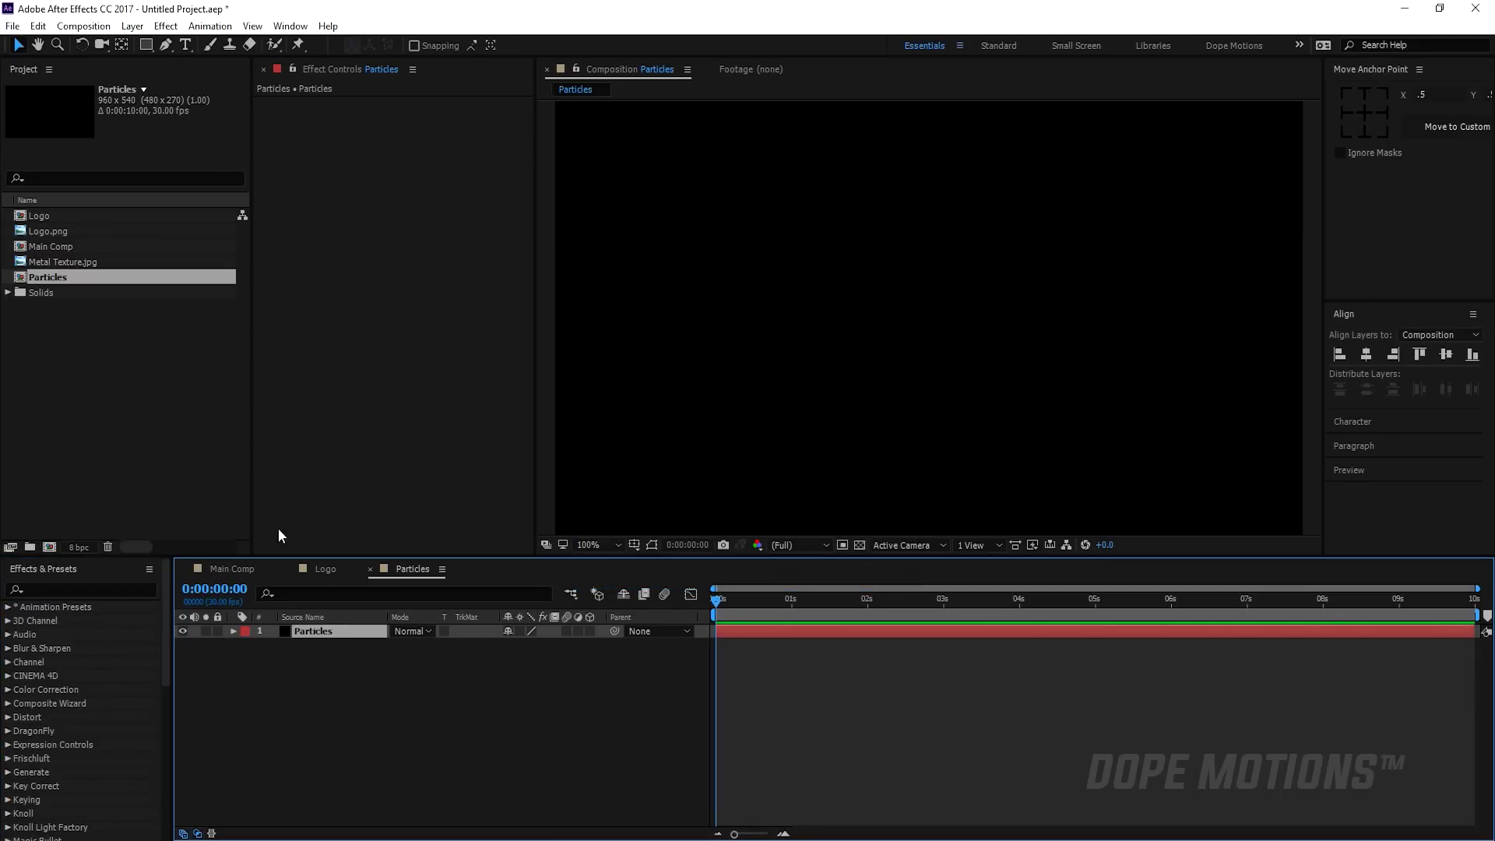
Apply Trapcode Particular to the Particles solid and scrub ahead to see particles emit.
click(165, 26)
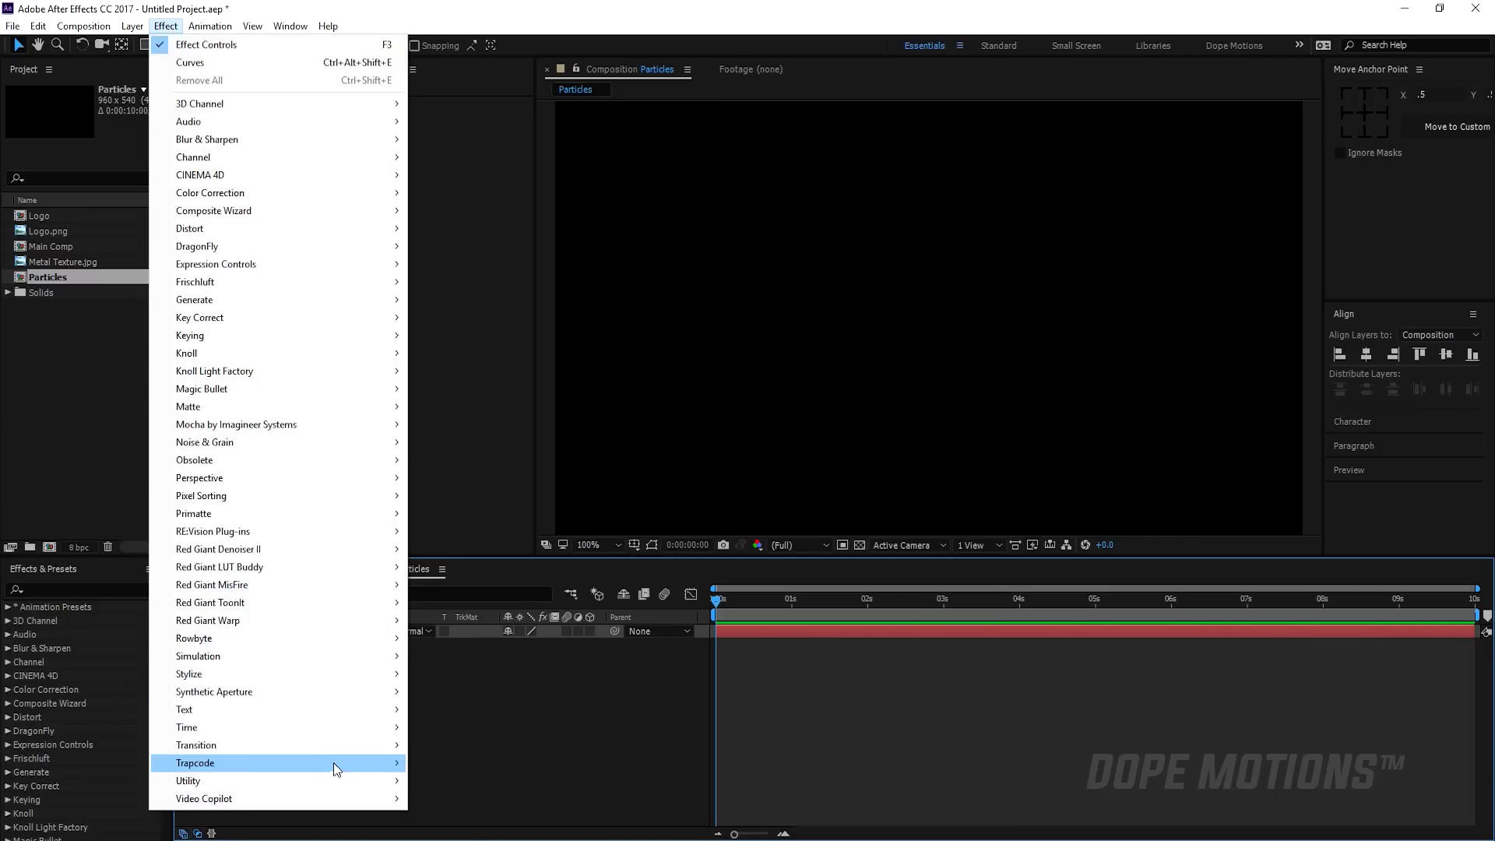
mouse_move(367, 761)
click(444, 693)
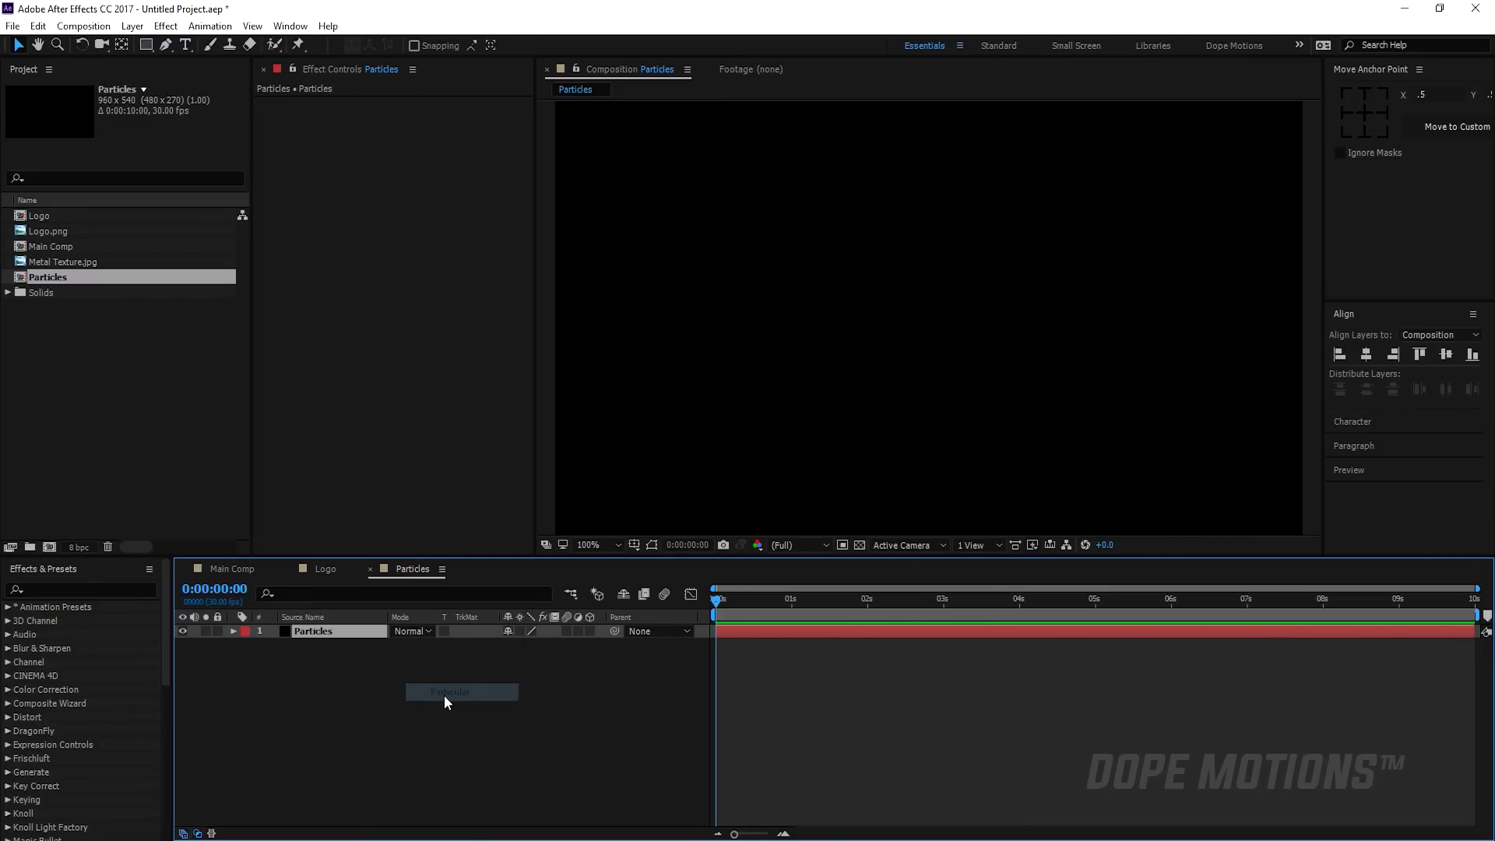
drag(751, 601, 913, 618)
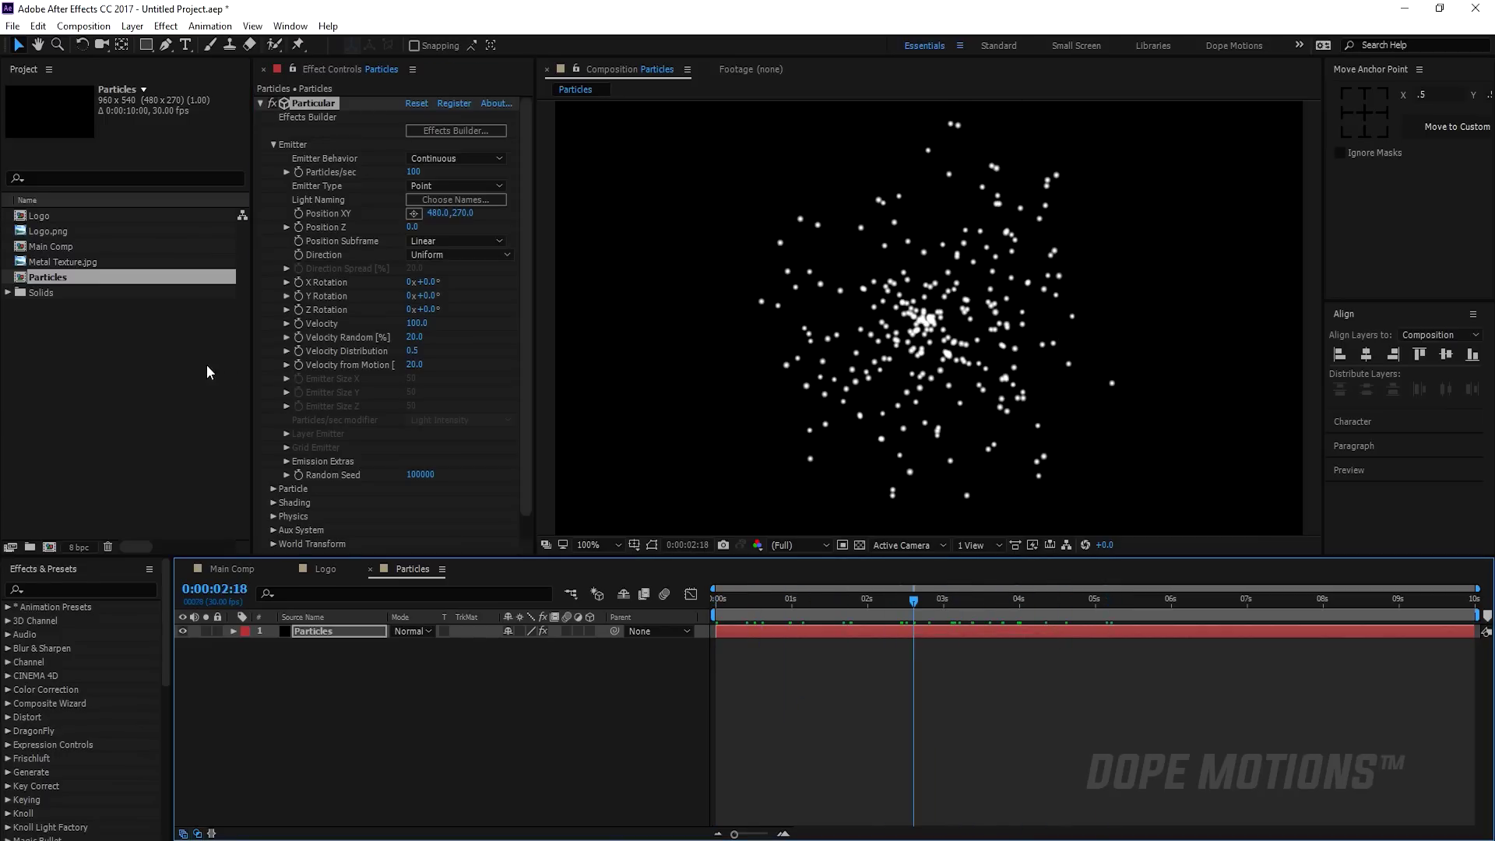
Set Particular's Particles/sec to 25 and the Emitter Type to Box.
drag(251, 383, 177, 384)
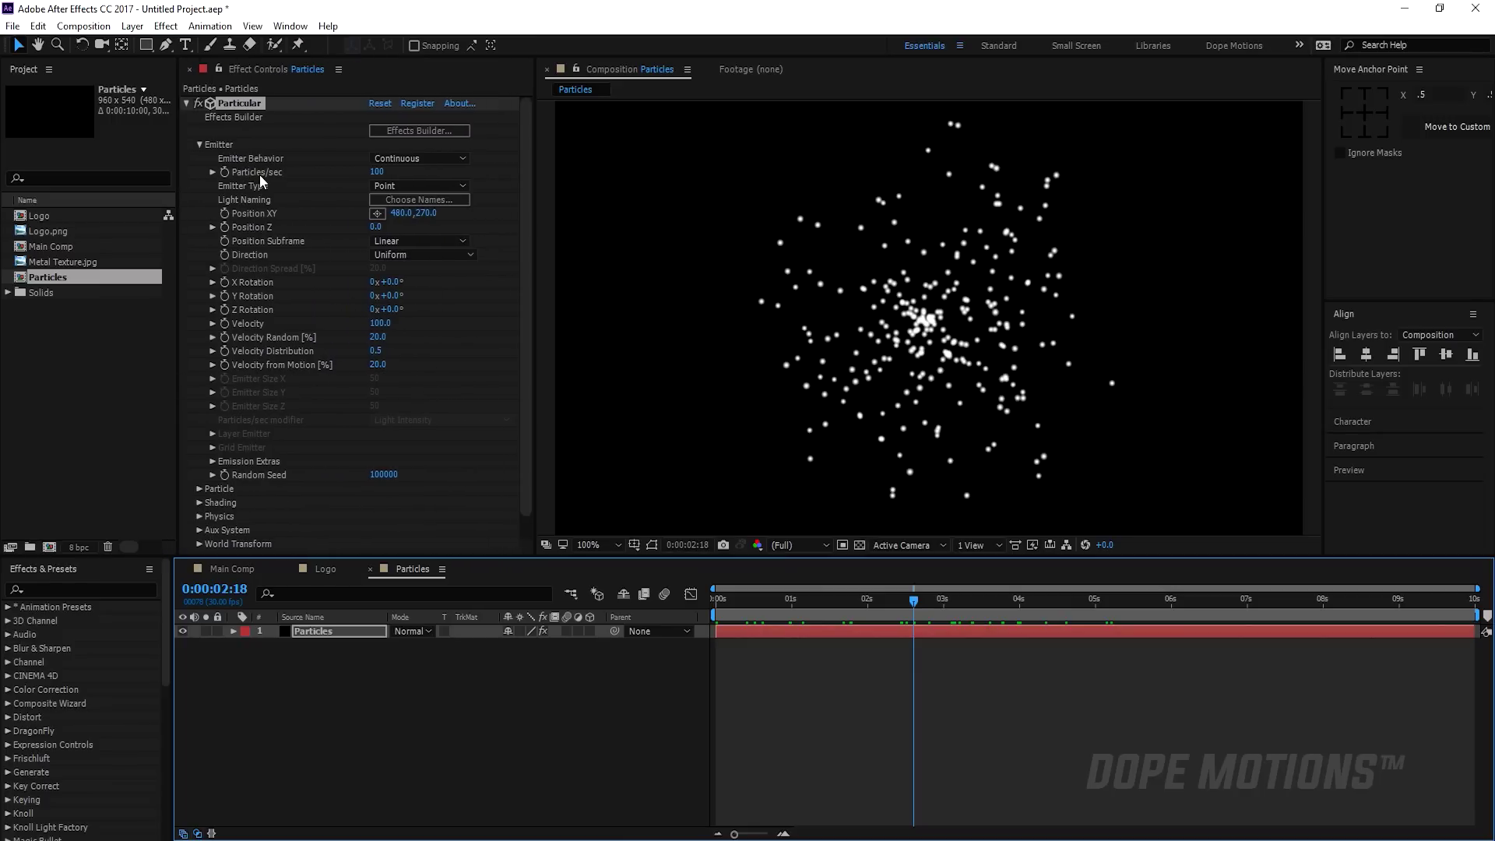
click(373, 172)
text(25)
key(Return)
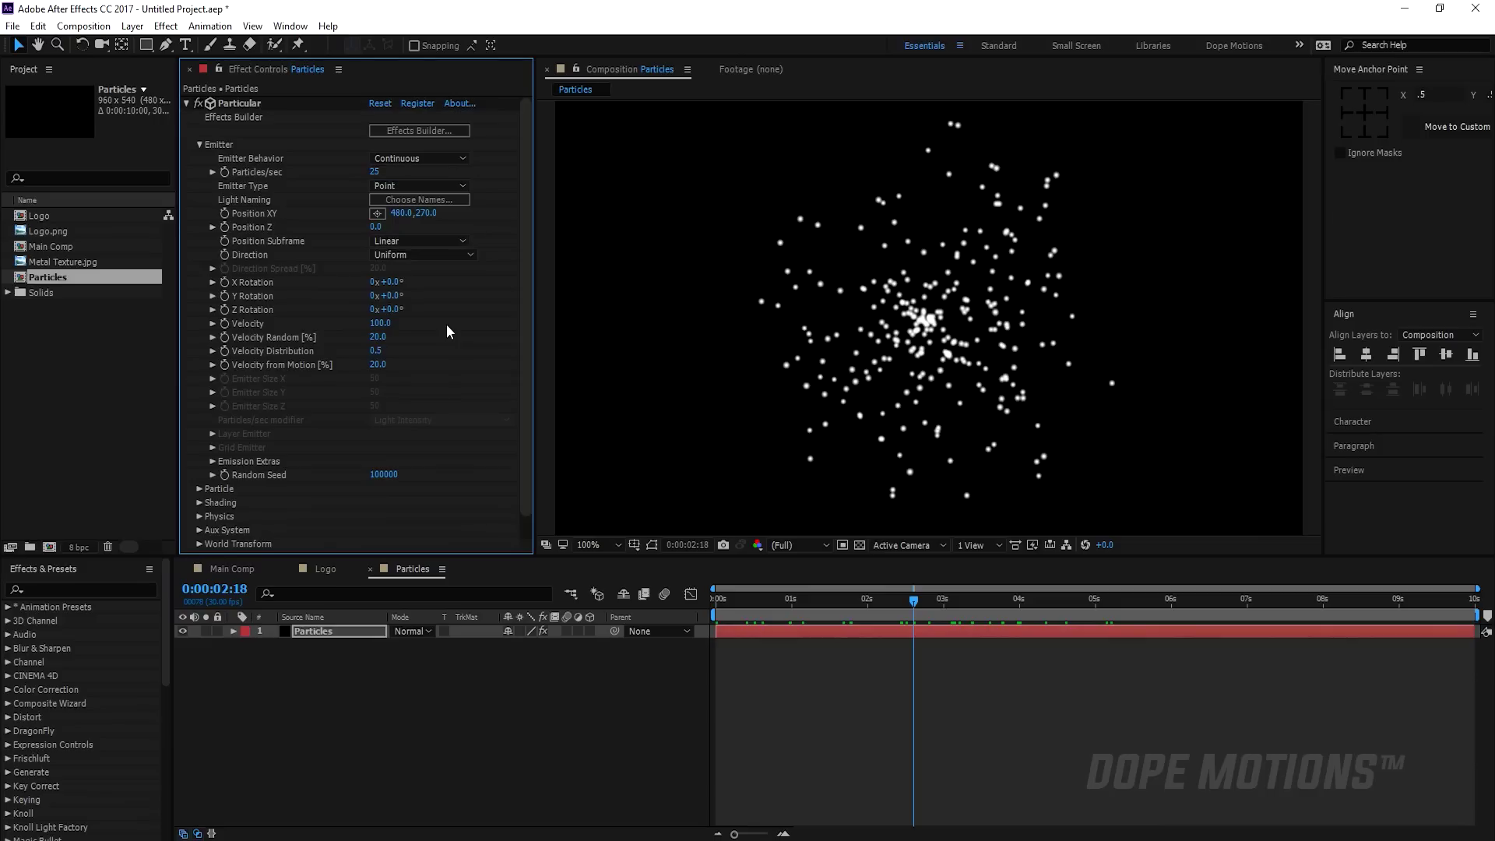
click(416, 185)
click(419, 222)
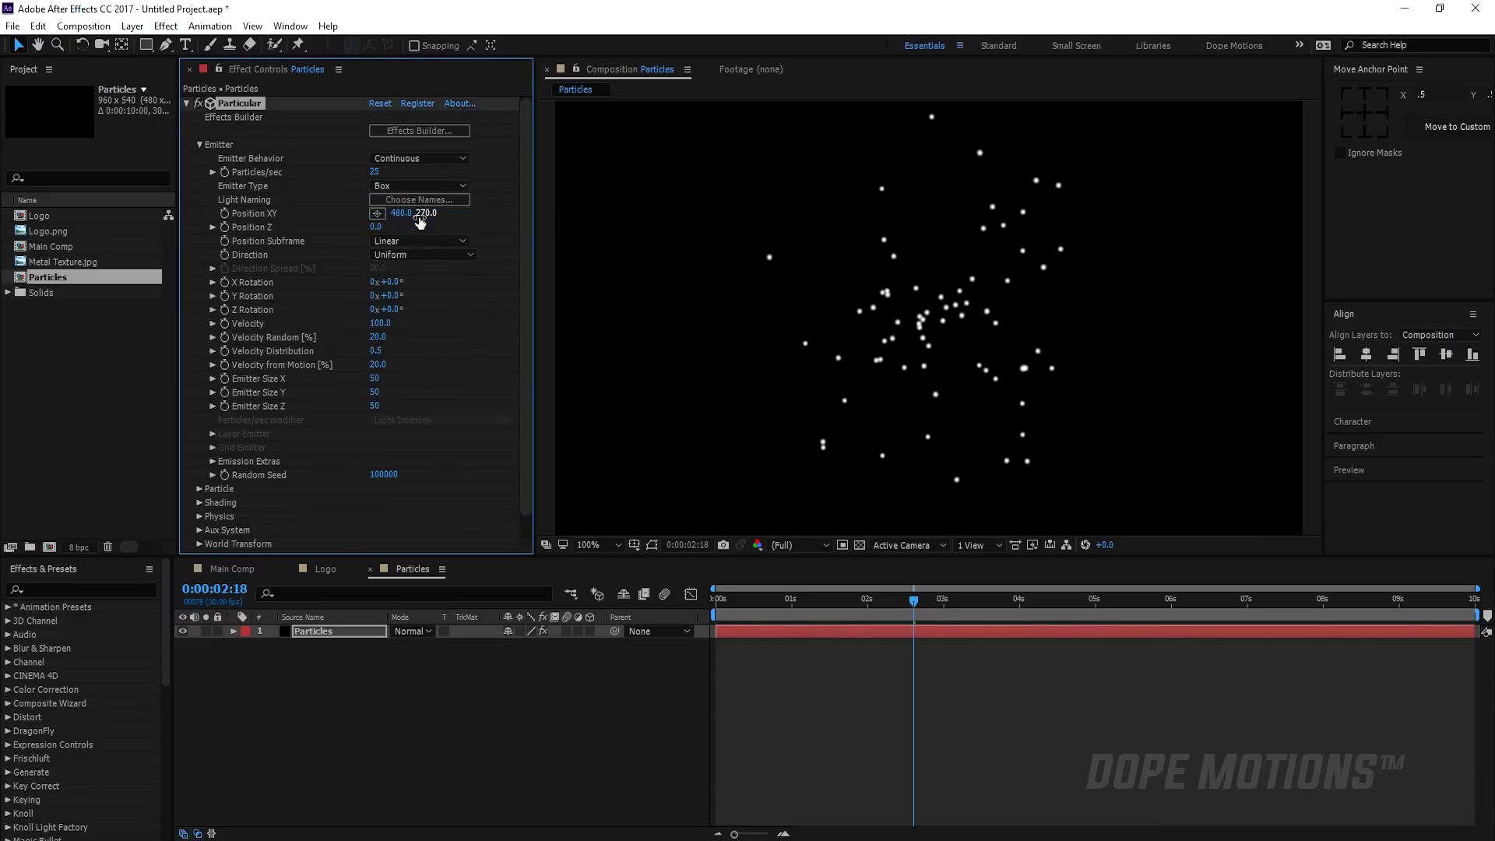
Set Velocity to 30 with Velocity Random, Distribution and from Motion all 0.
click(382, 323)
text(30)
key(Return)
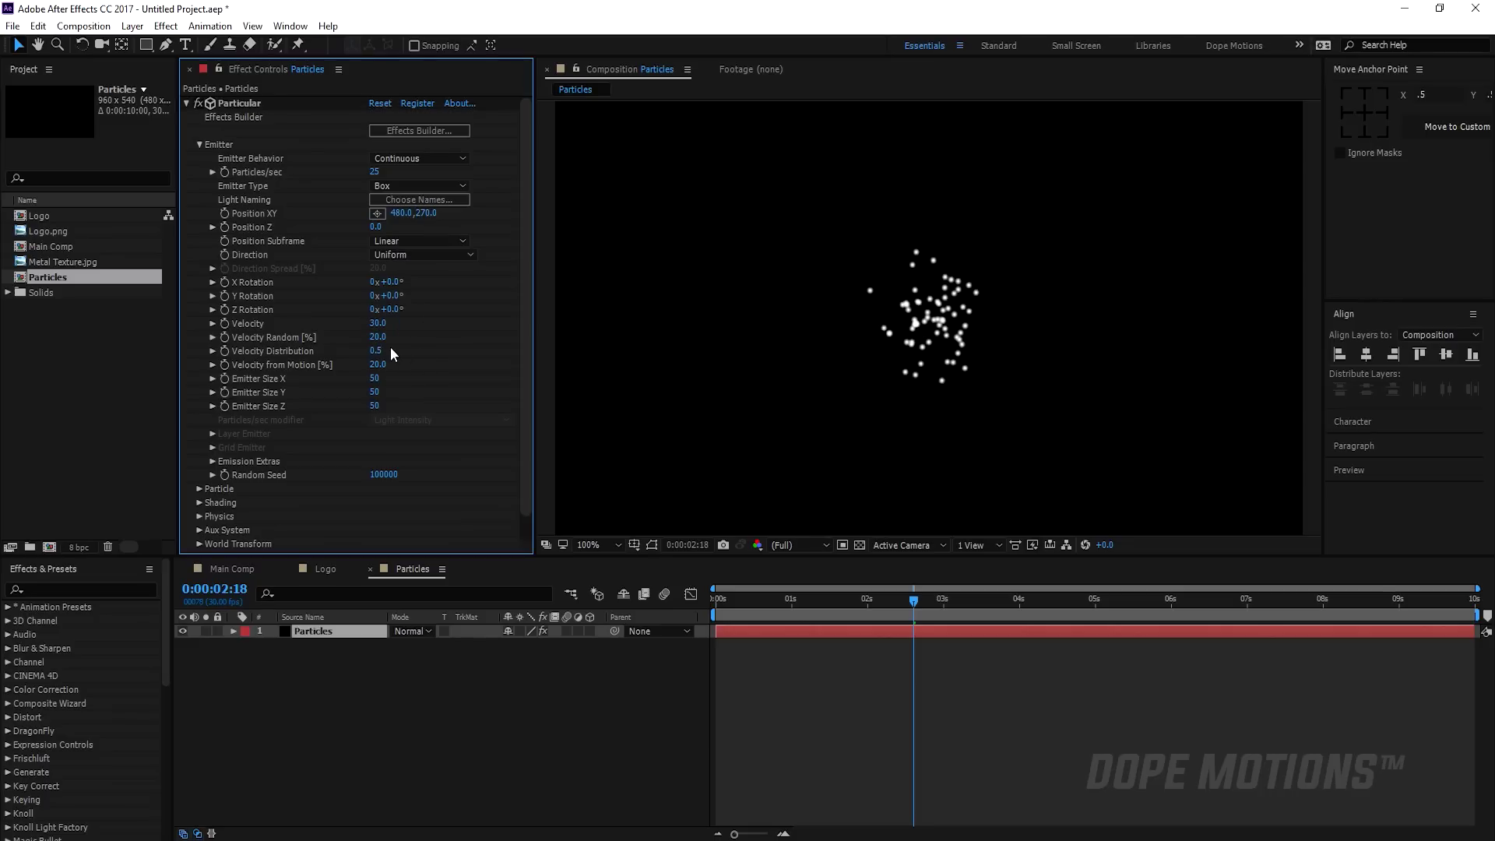
click(380, 337)
text(0)
key(Tab)
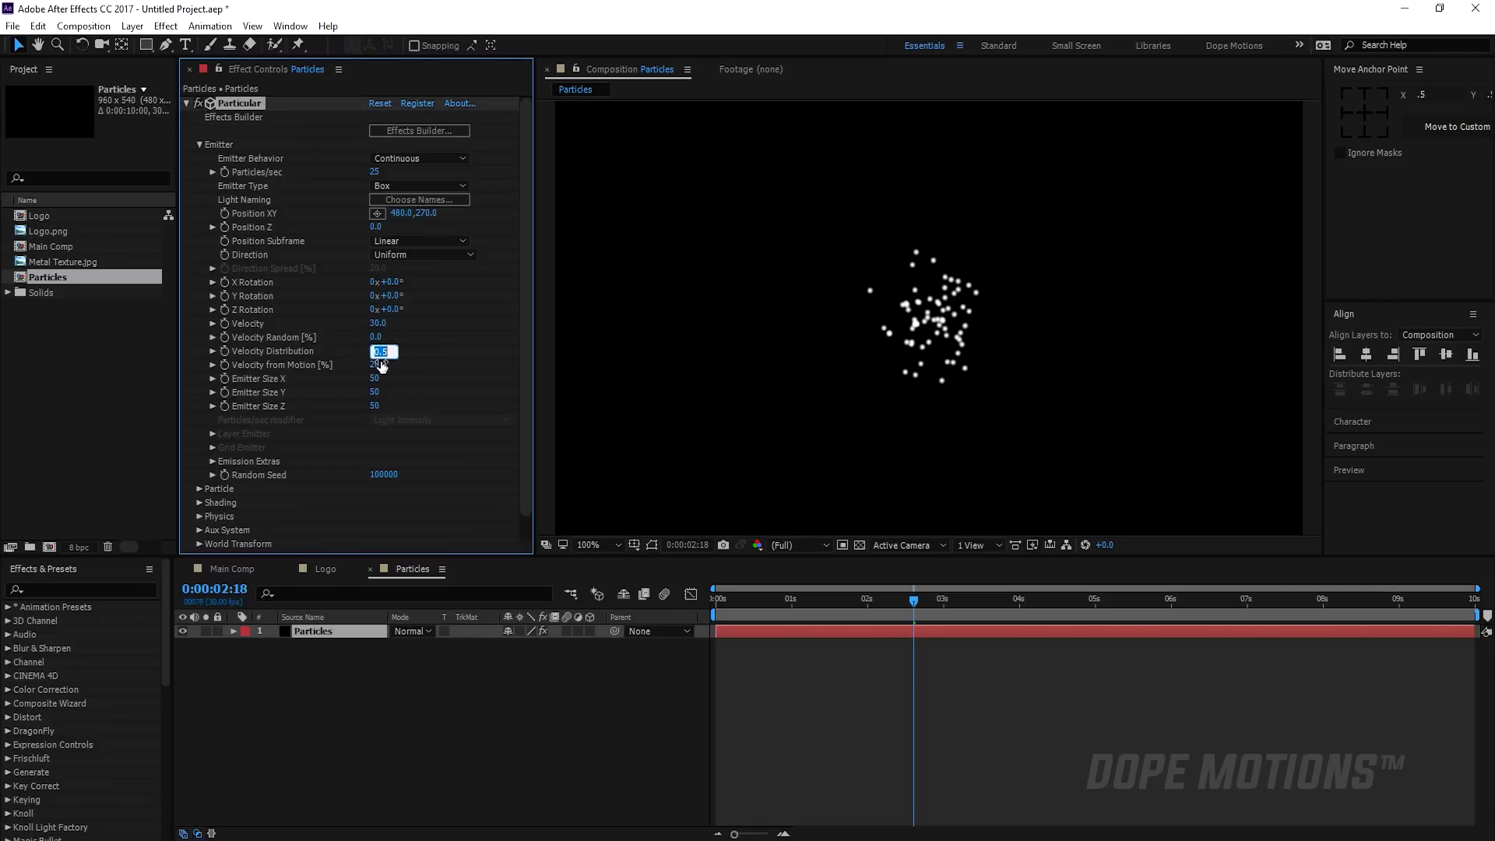
text(0)
click(379, 365)
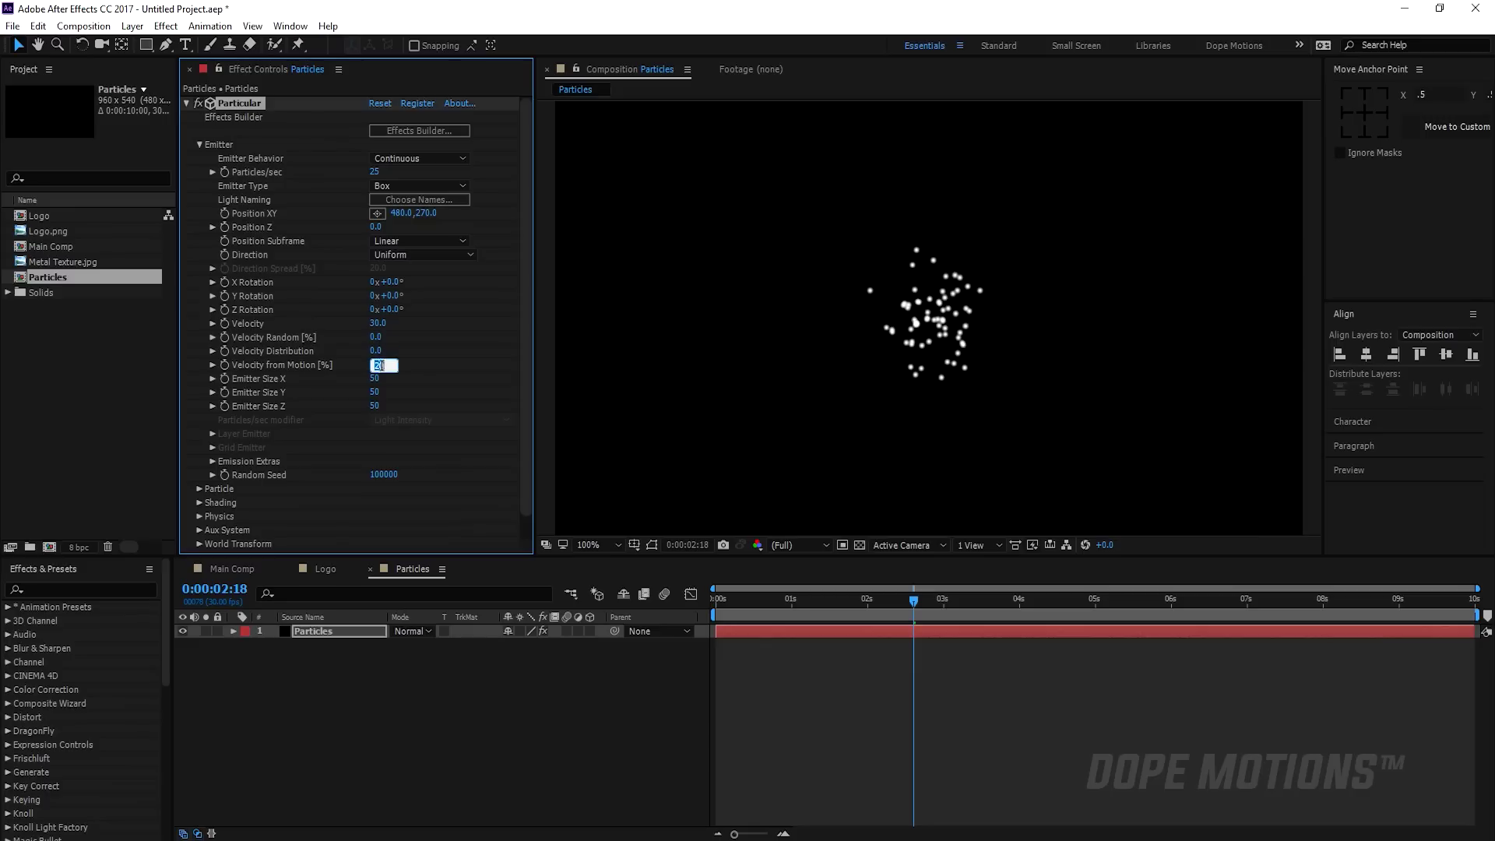
text(0)
key(Return)
Make the emitter 1000 x 1000 and preview the particles from about 1 second.
click(378, 379)
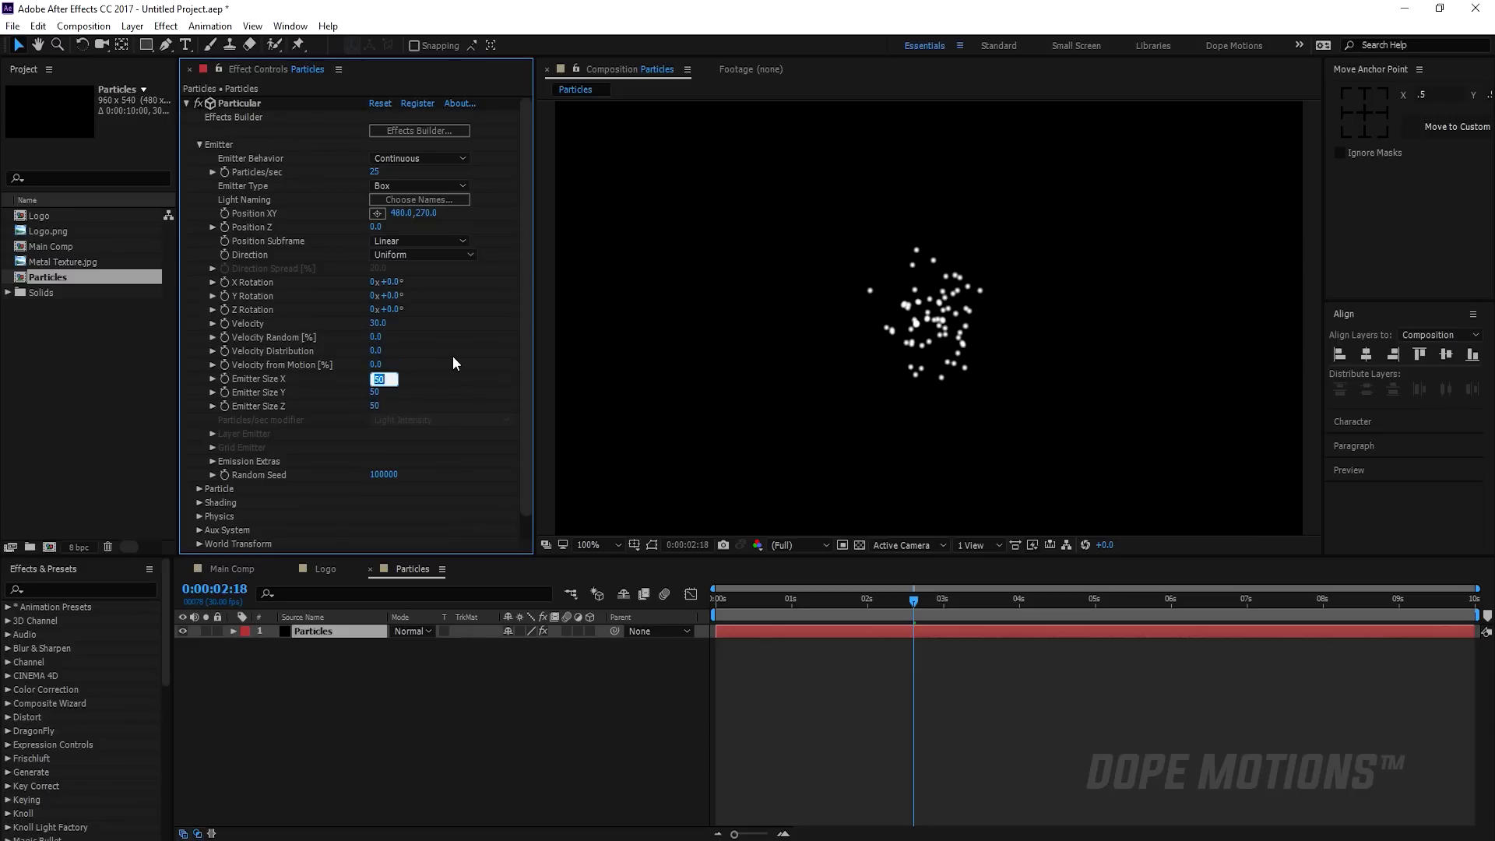
text(1000)
click(376, 392)
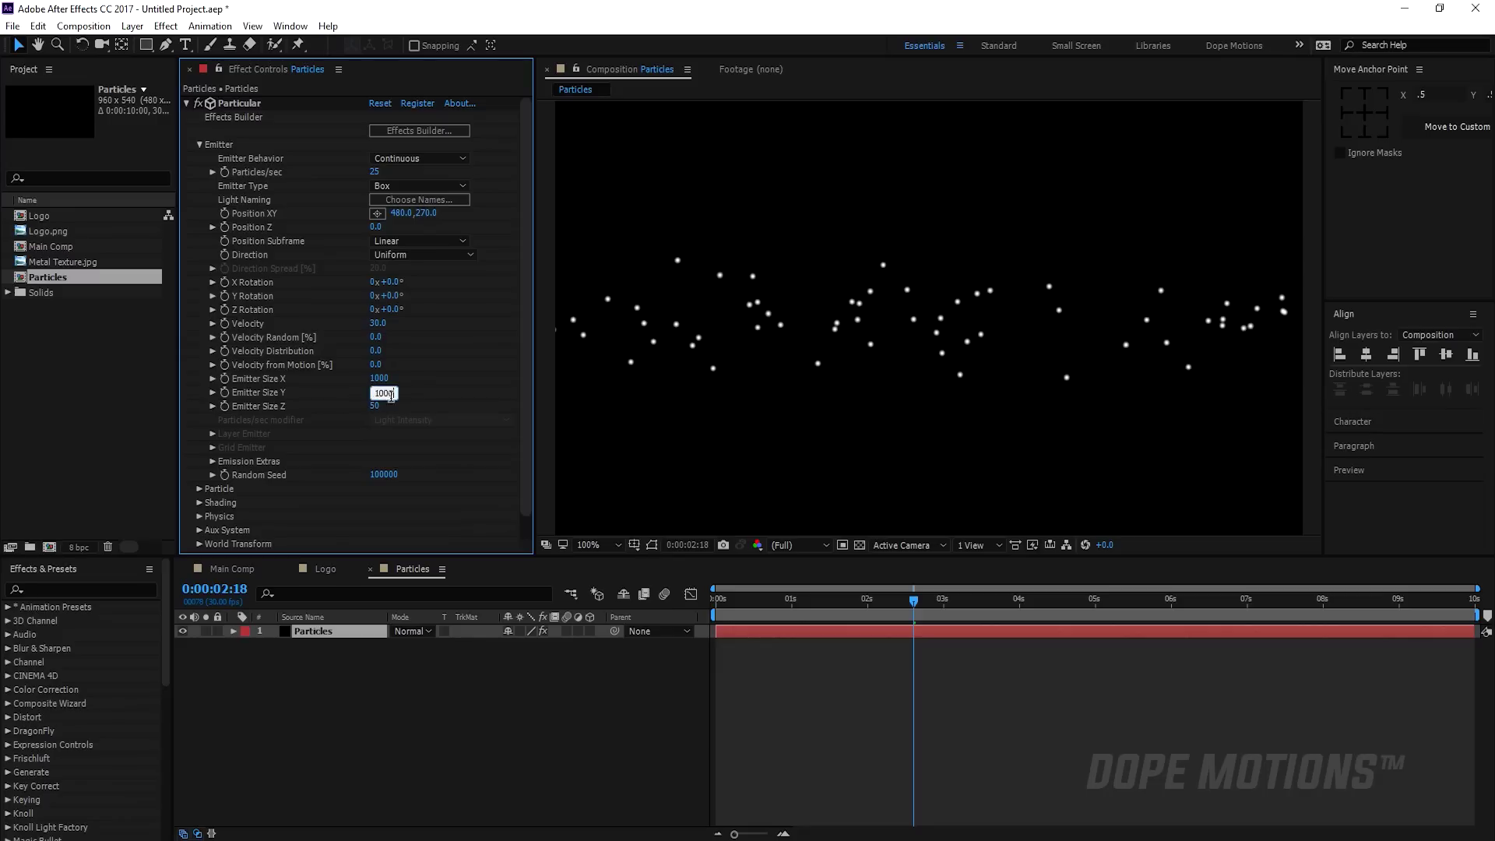
key(Return)
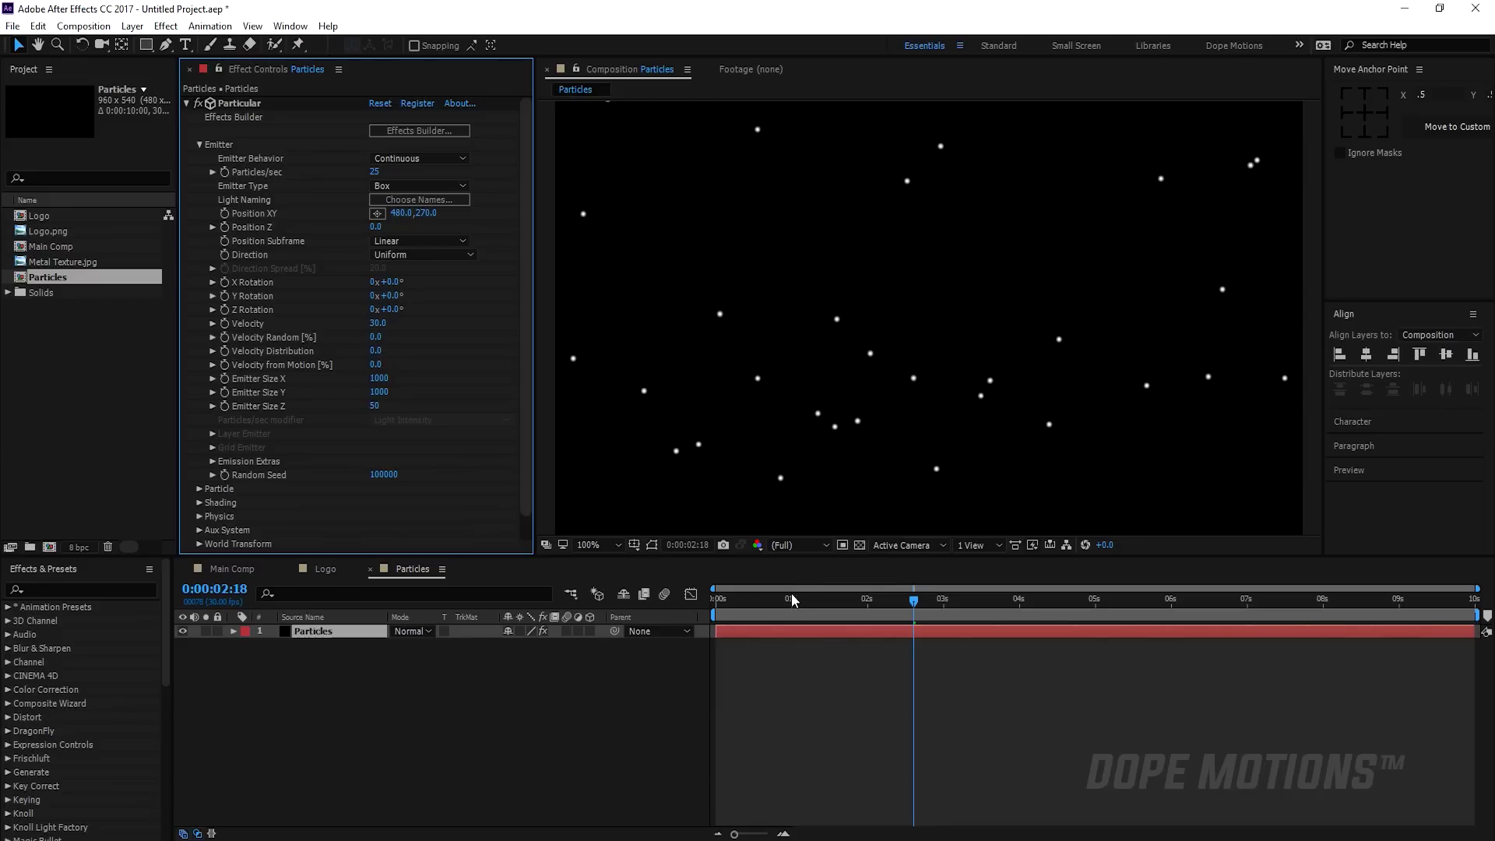
click(792, 600)
key(space)
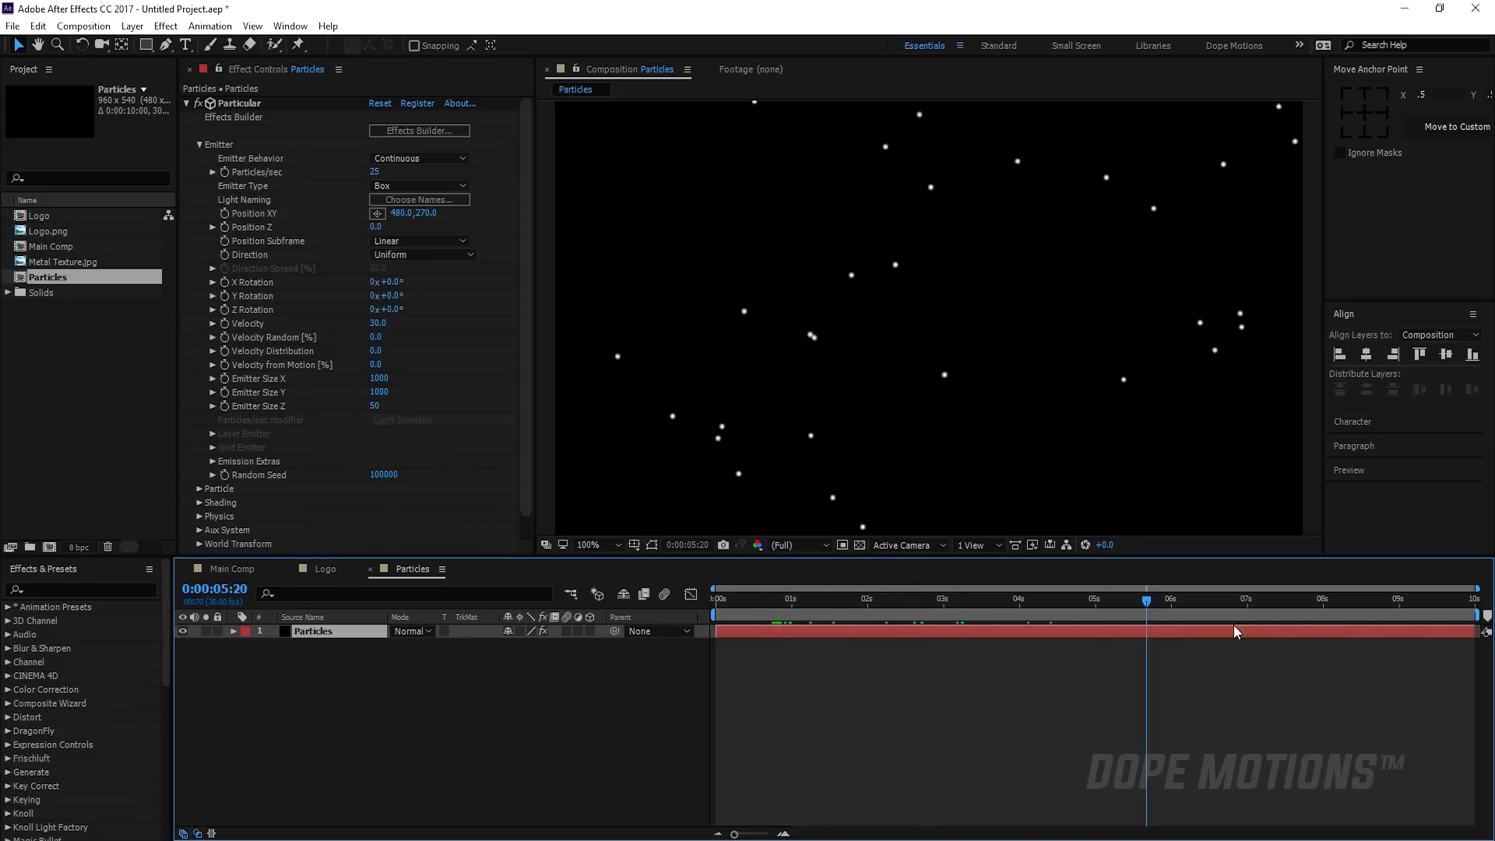
drag(1217, 625, 862, 627)
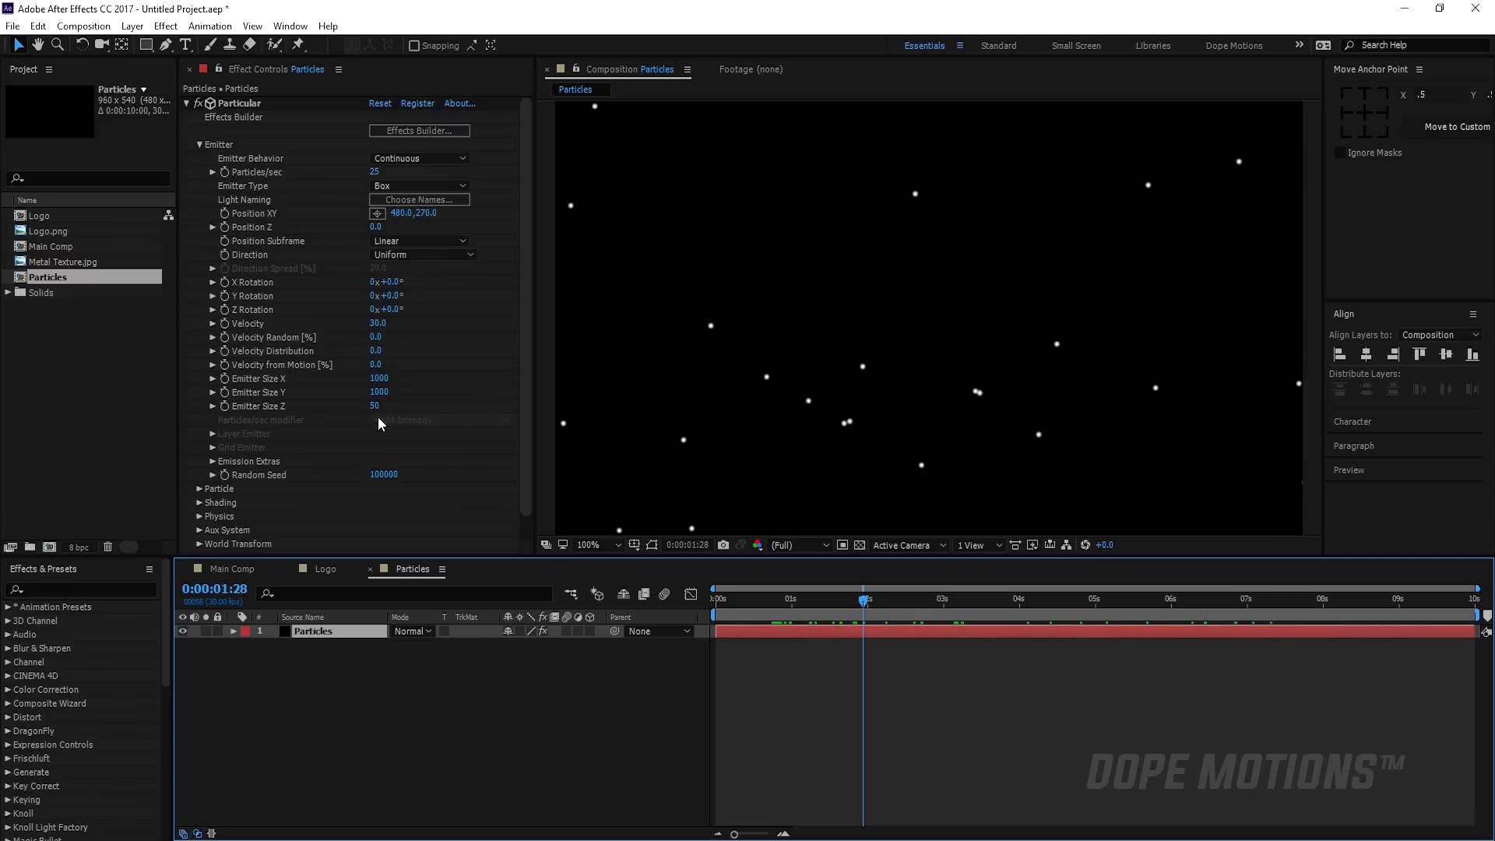
Set the particle Life to 5 seconds and Sphere Feather to 100.
click(199, 144)
click(197, 158)
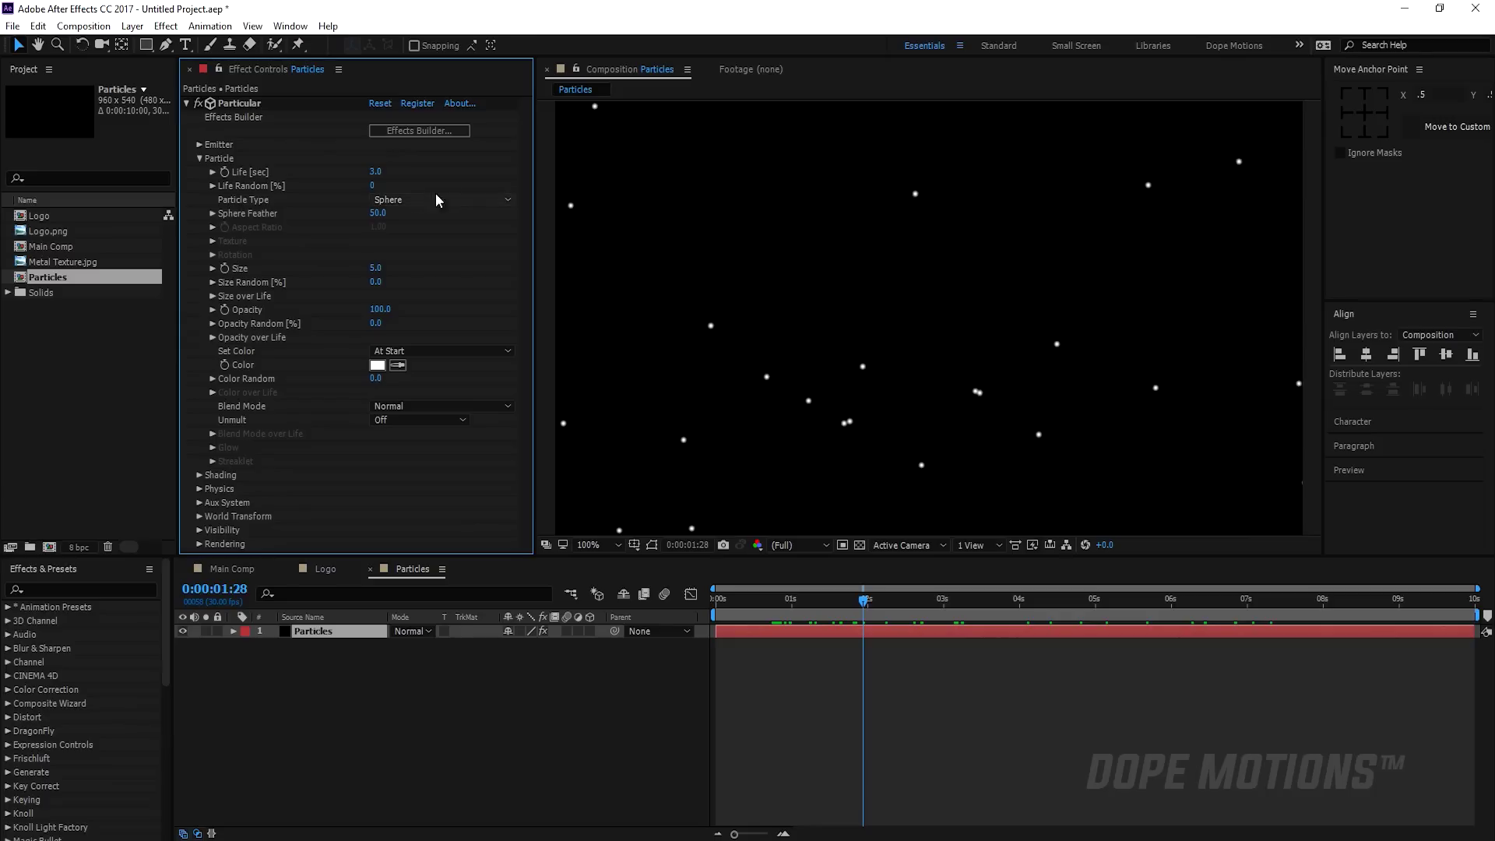
click(375, 172)
key(Return)
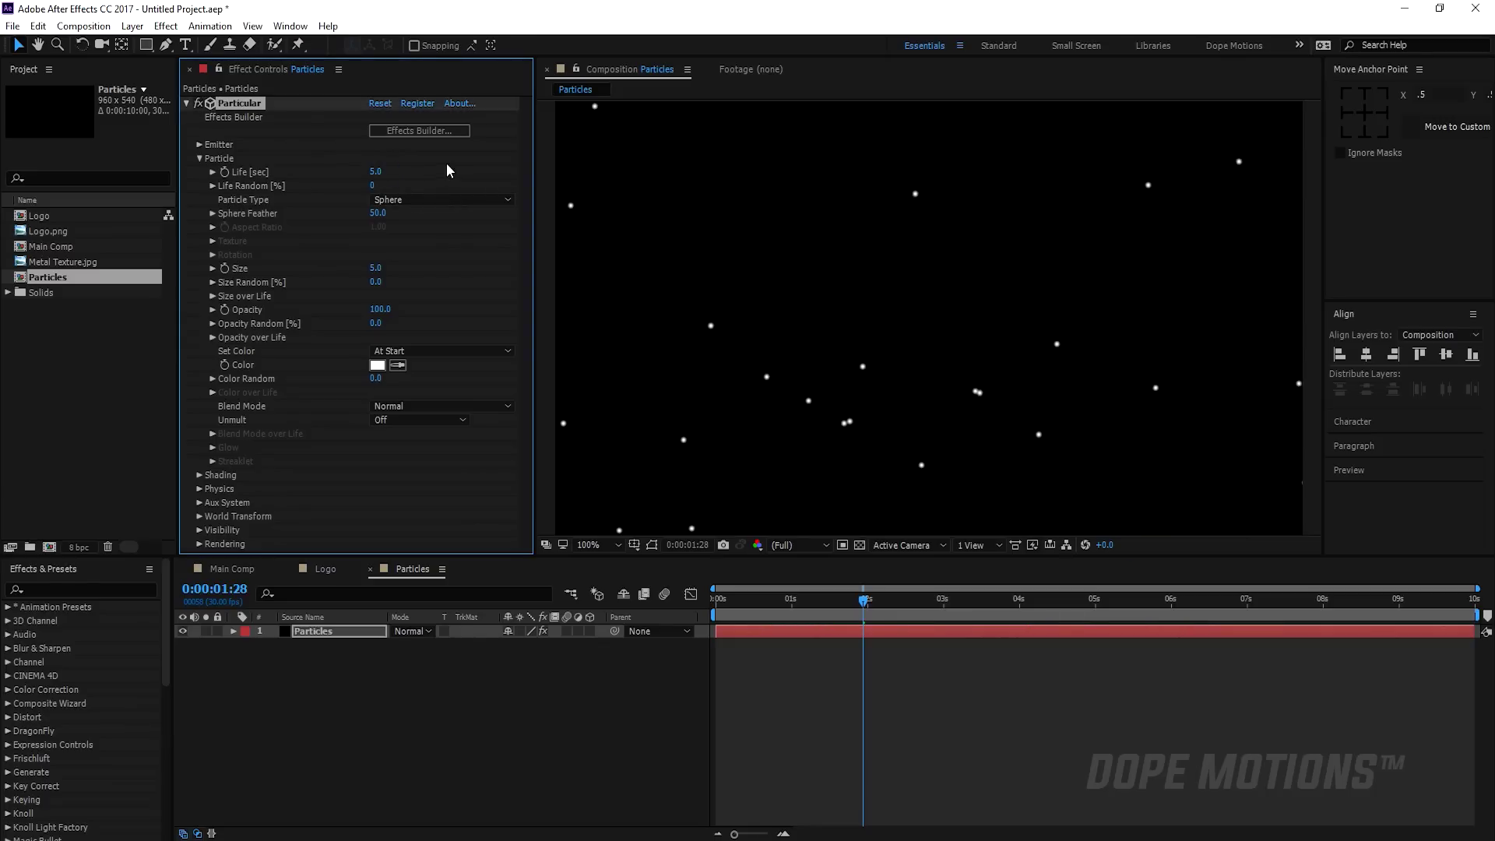
drag(377, 213, 526, 212)
Set particle Size to 2 and Size Random to 30.
click(376, 268)
text(2)
key(Return)
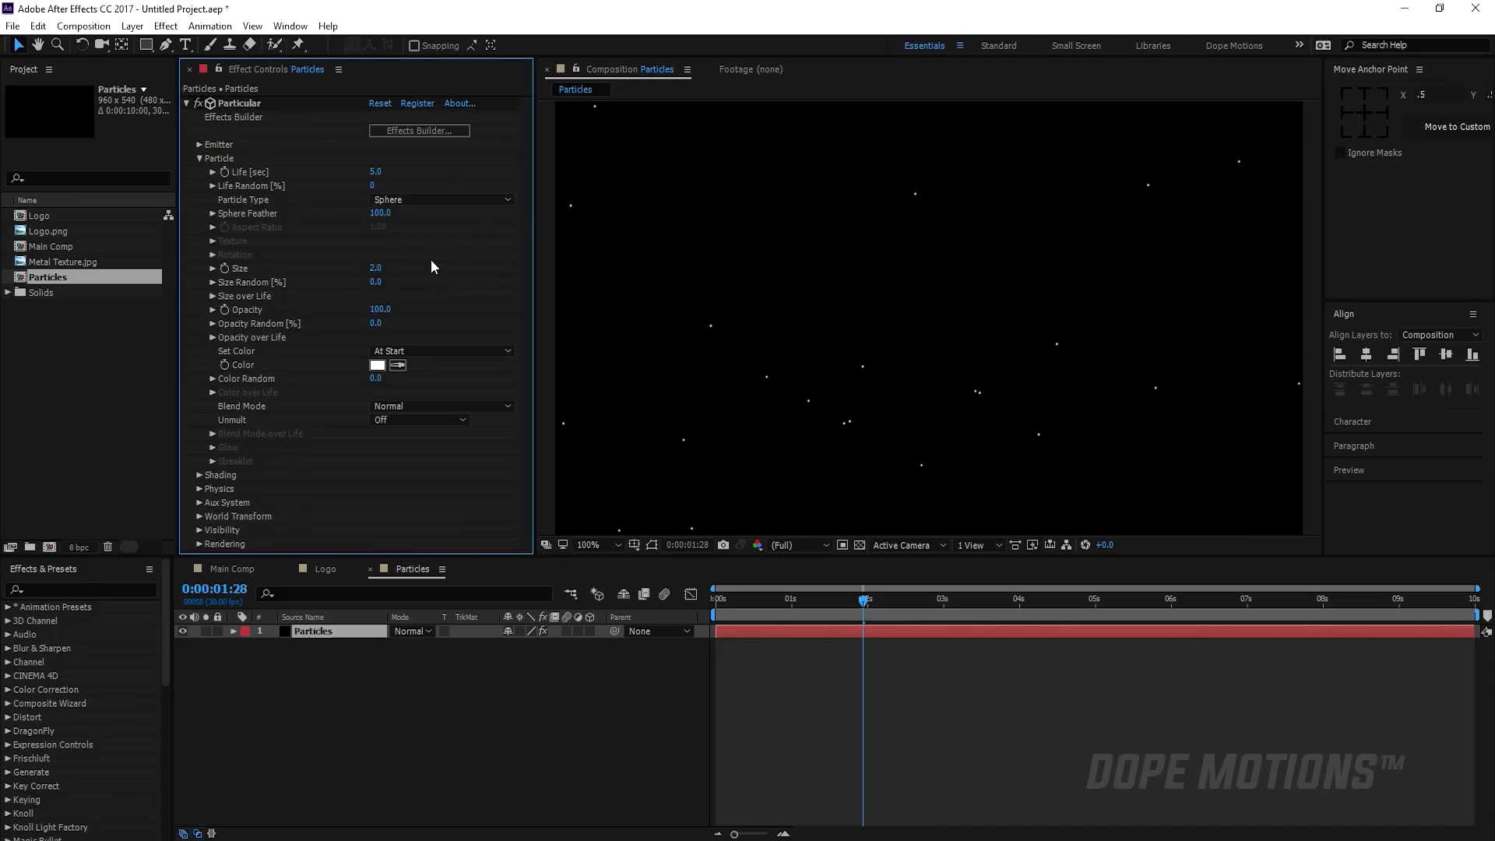
click(377, 282)
text(20)
key(Return)
click(377, 284)
text(30)
key(Return)
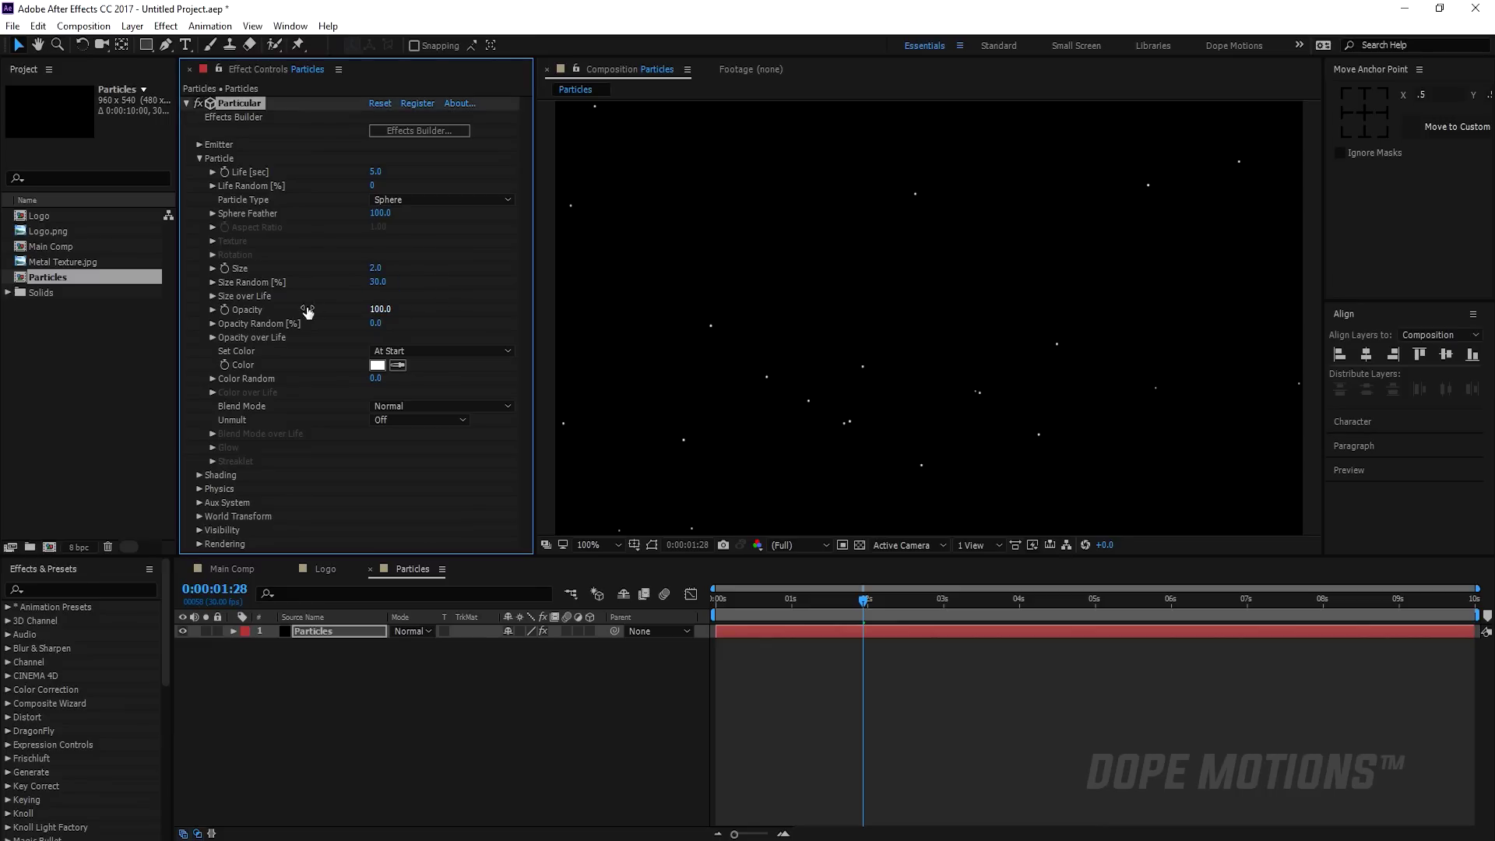
Apply a triangle preset to Size over Life so particles shrink over time.
click(215, 298)
click(453, 339)
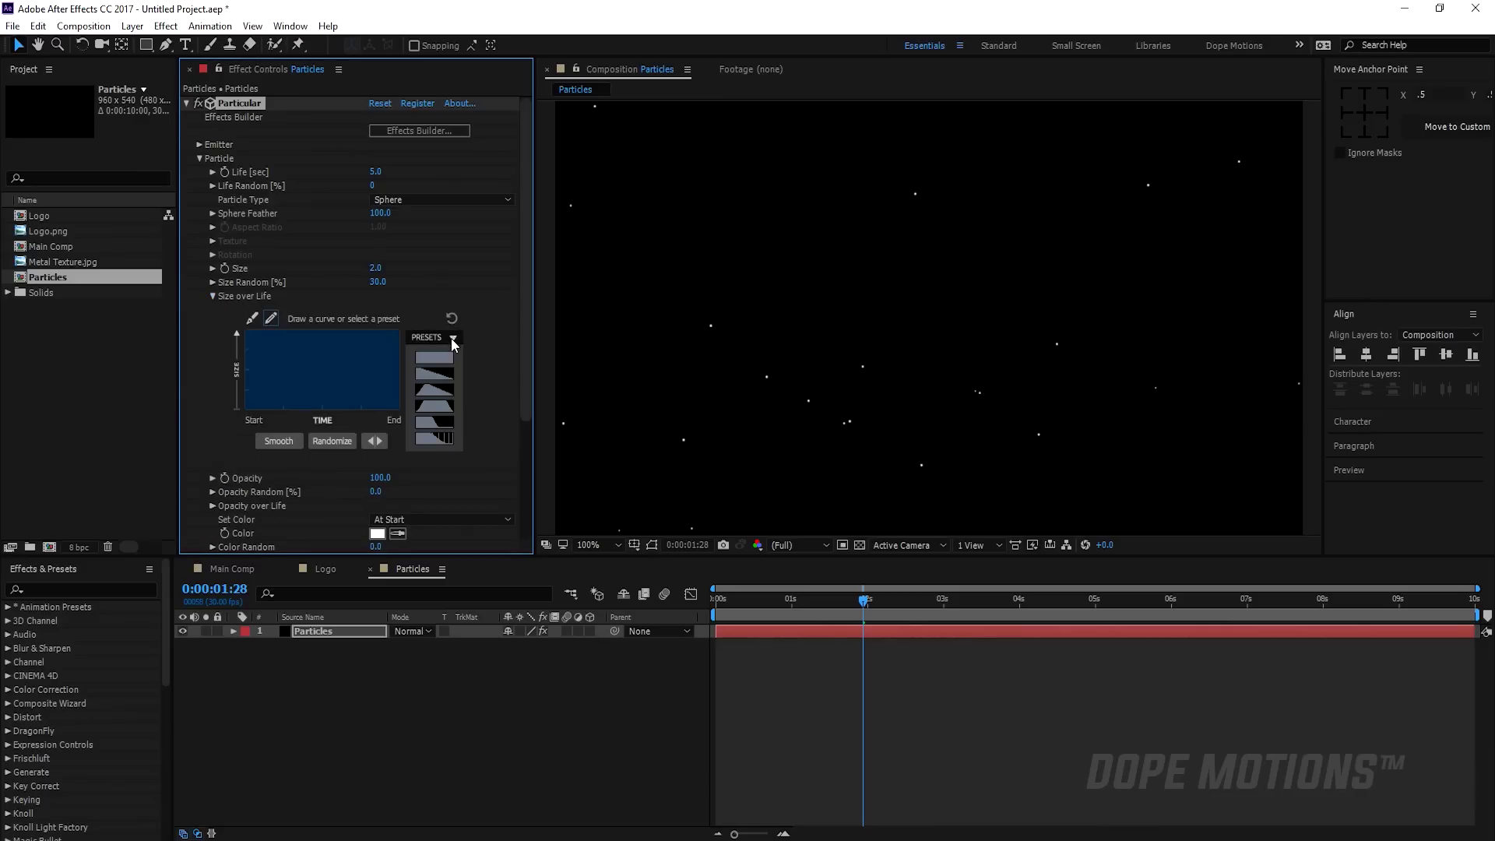
click(428, 390)
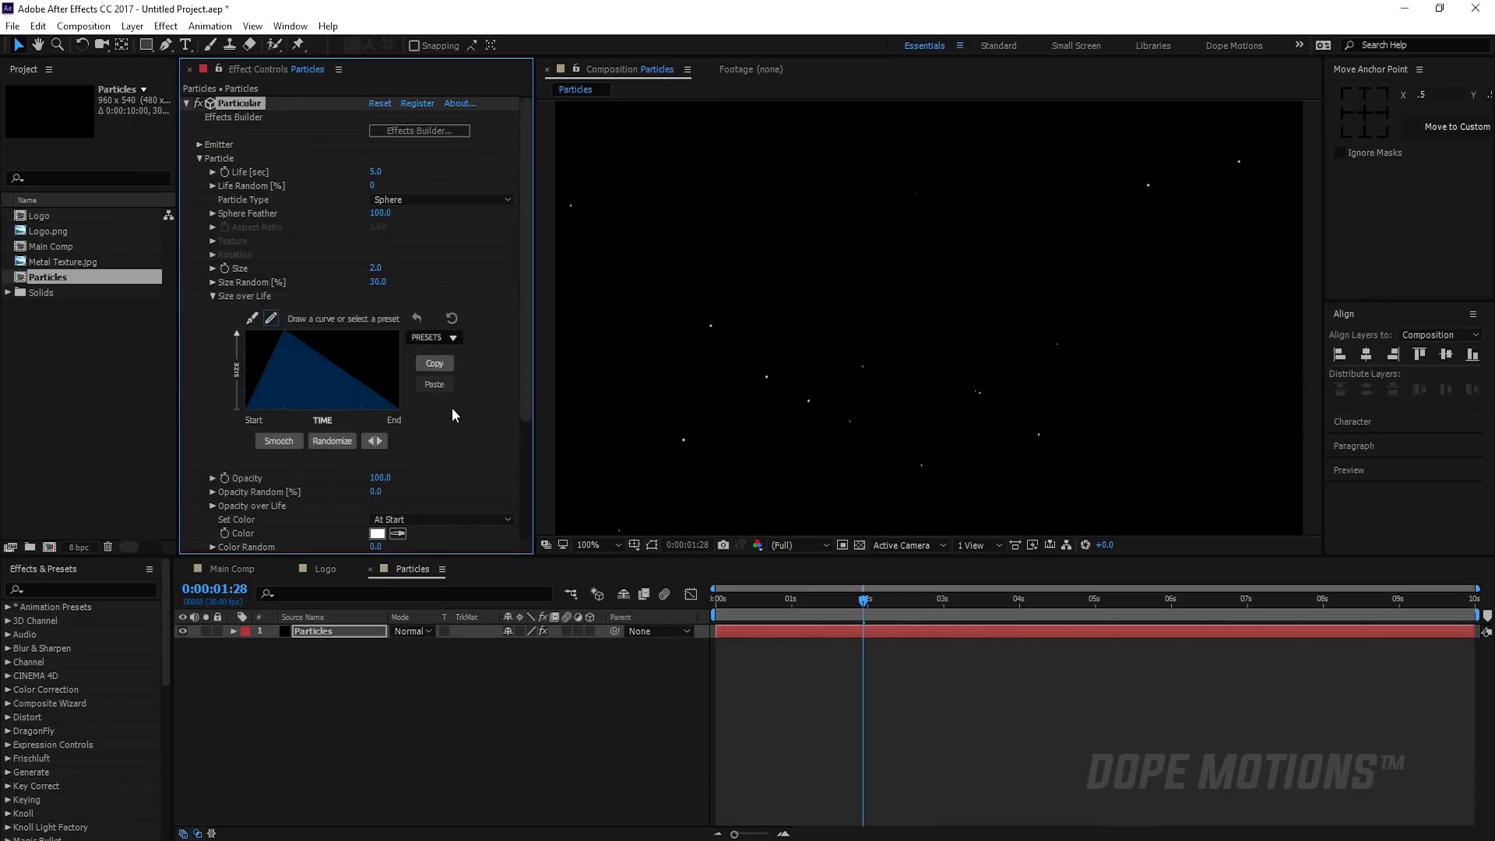
drag(786, 601, 865, 620)
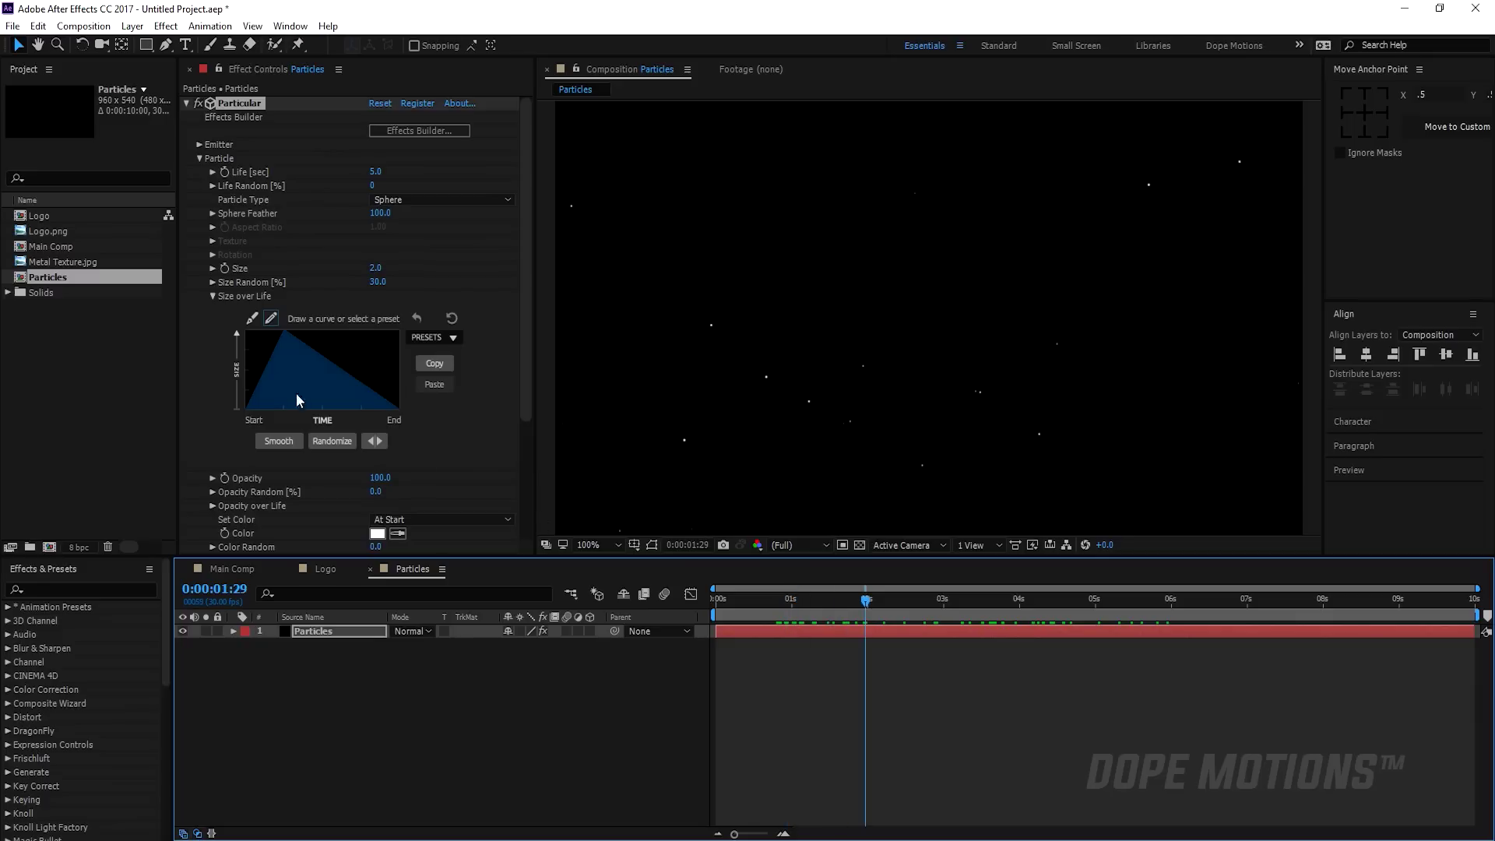
click(213, 296)
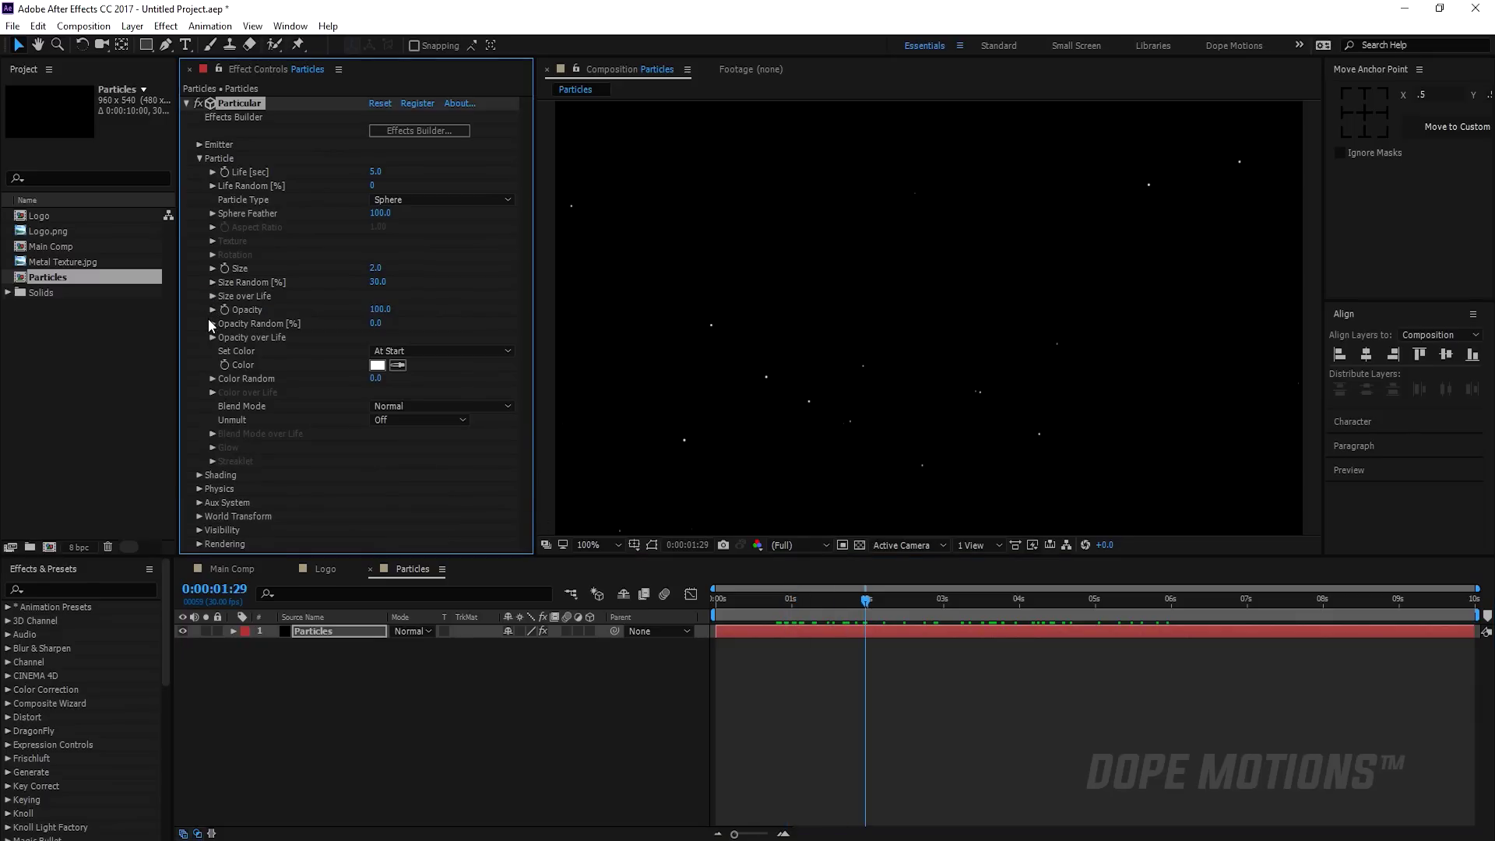
Choose the quick-rise, linear-fade triangle preset for Opacity over Life and collapse Particle.
click(211, 338)
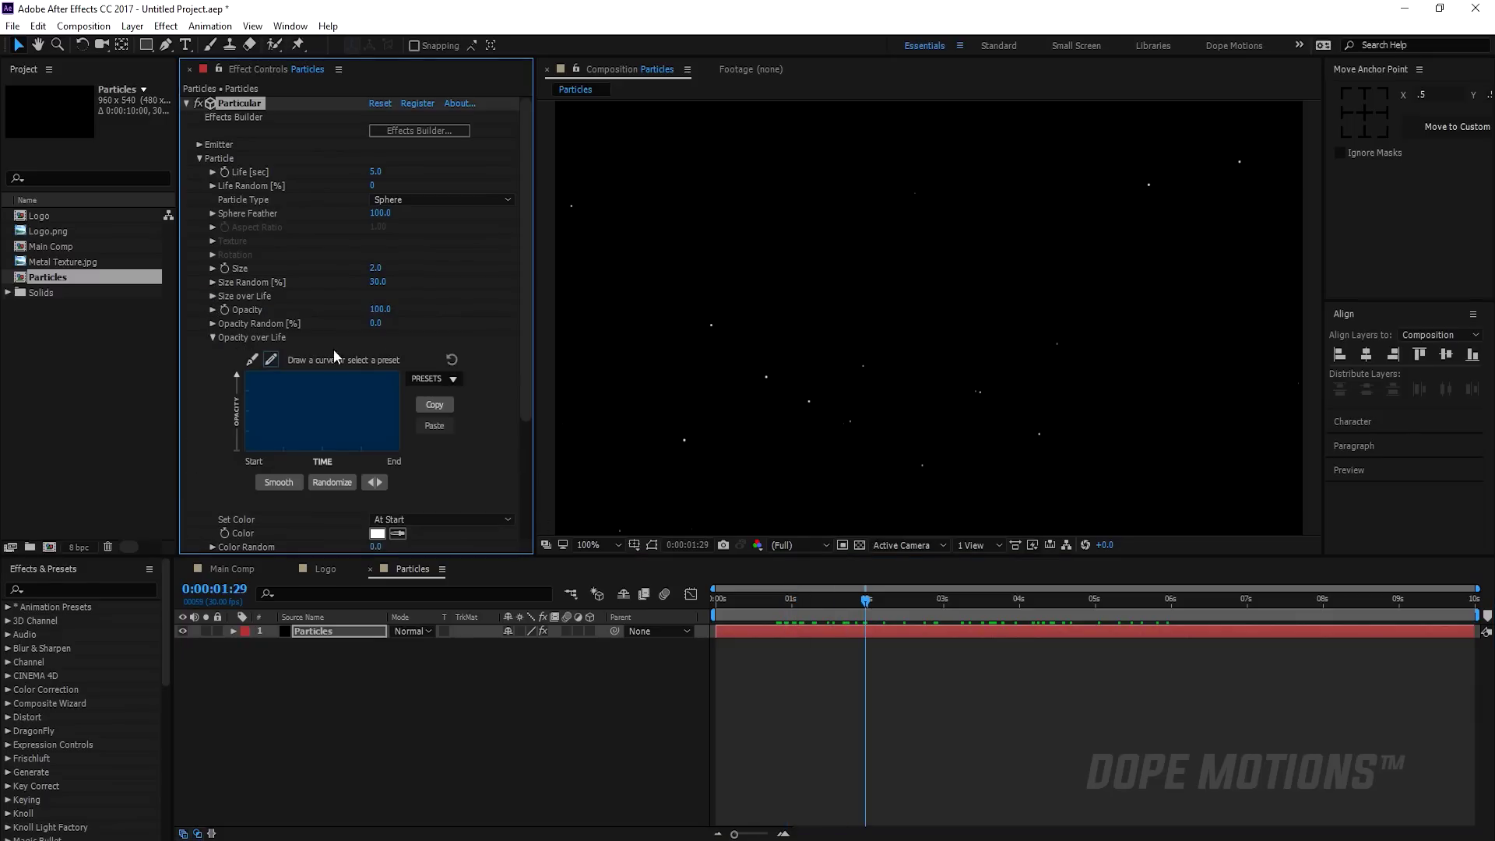
click(452, 379)
click(446, 434)
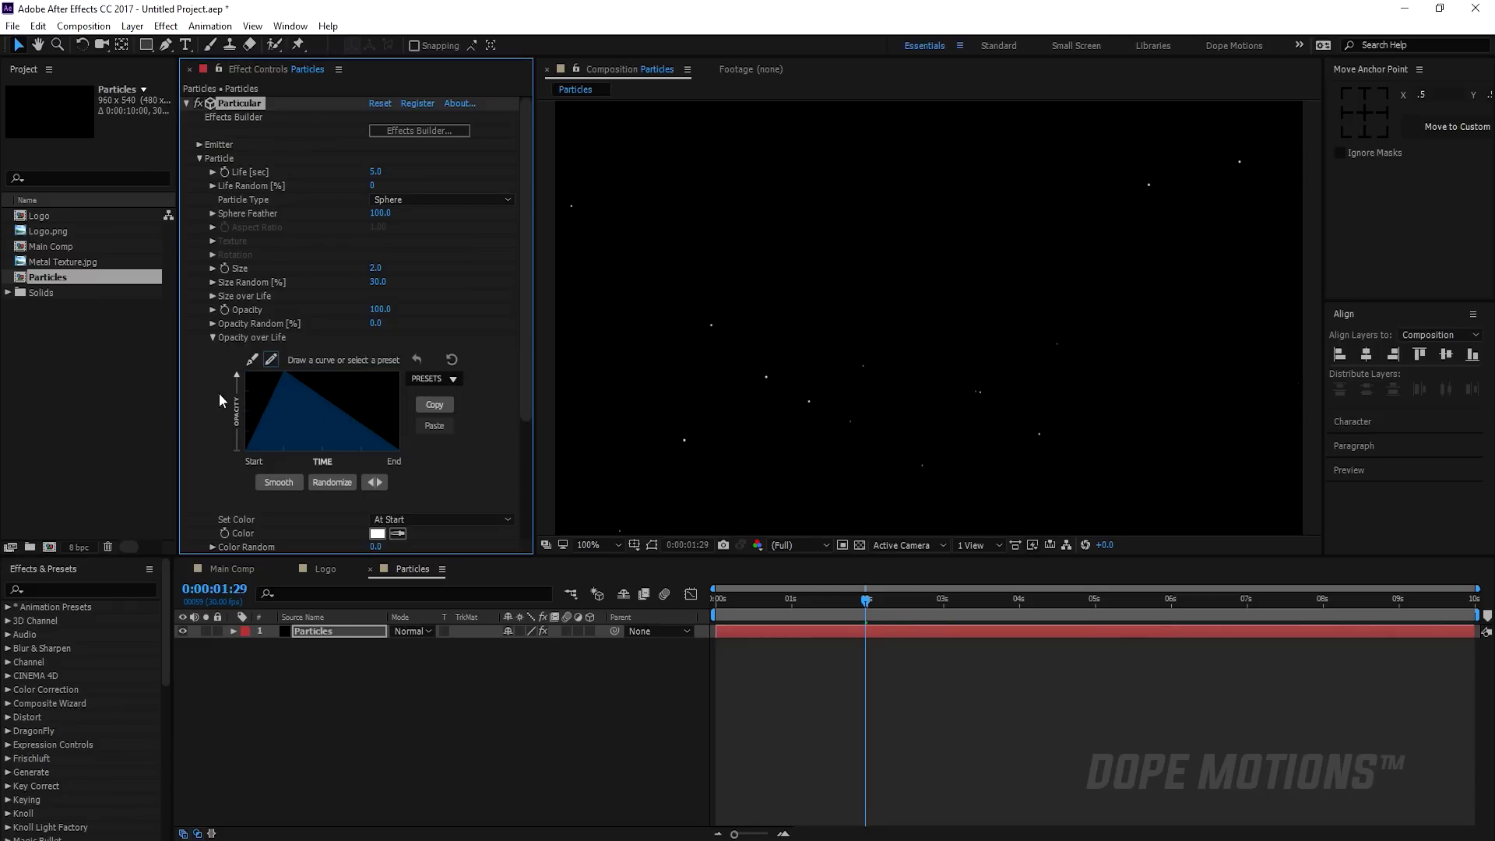
click(211, 337)
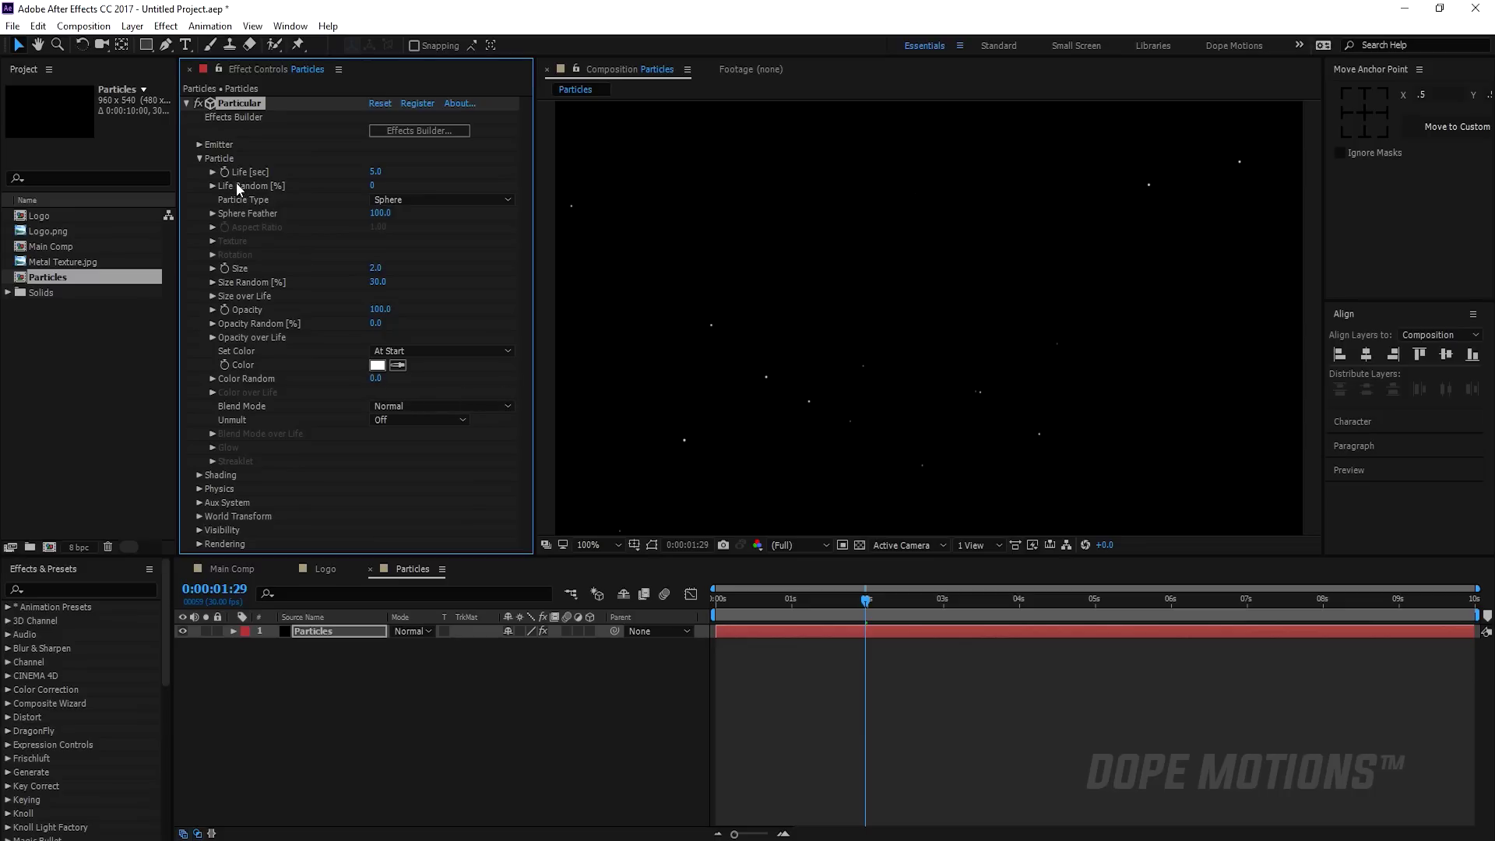
click(200, 159)
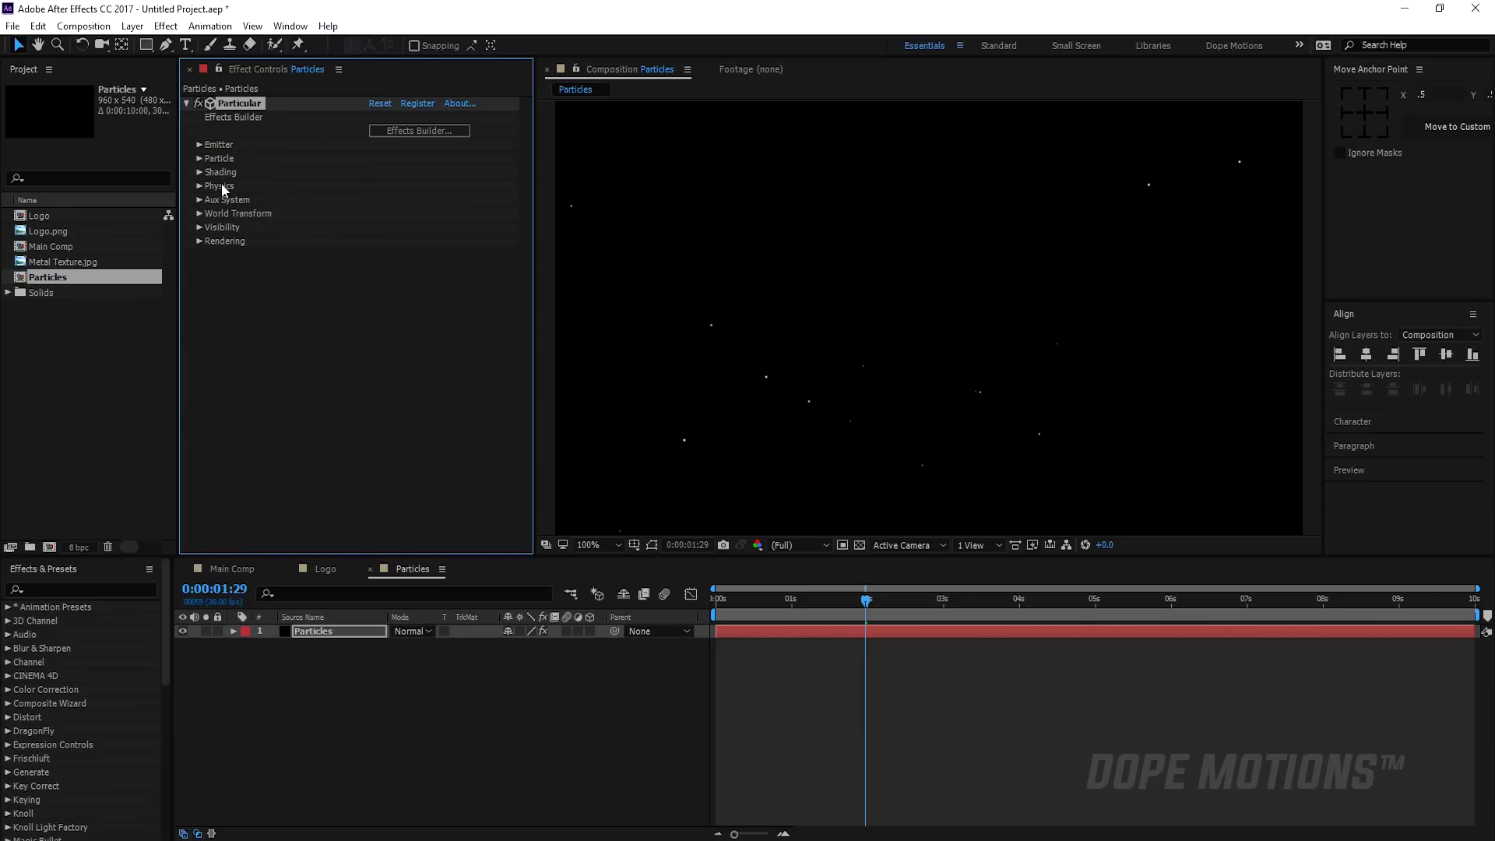
In Physics > Air > Turbulence Field, set Affect Position to 150.
click(199, 186)
click(213, 242)
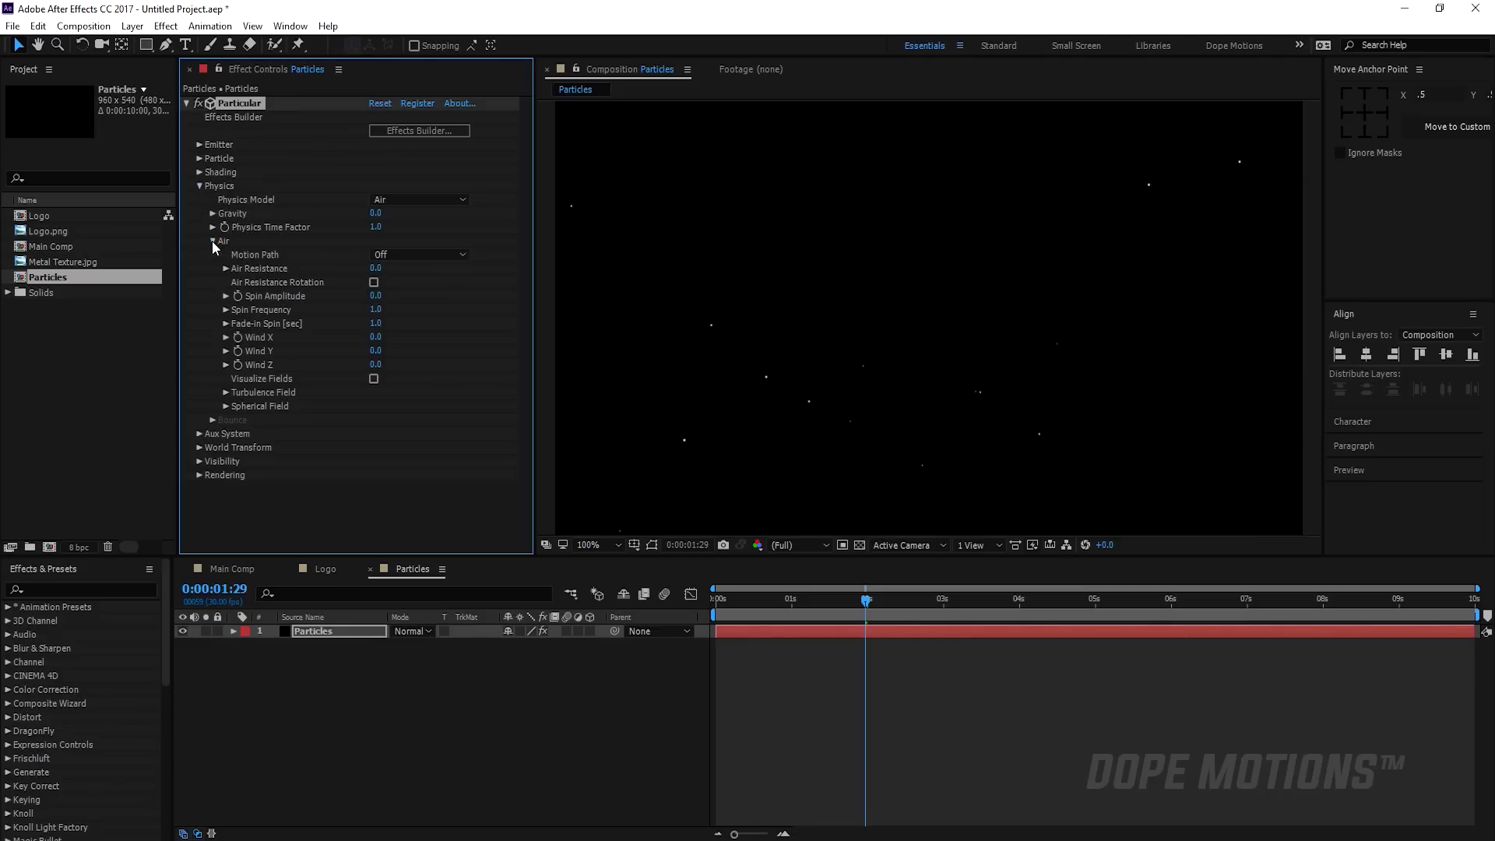
click(224, 392)
scroll(224, 392, down, 1)
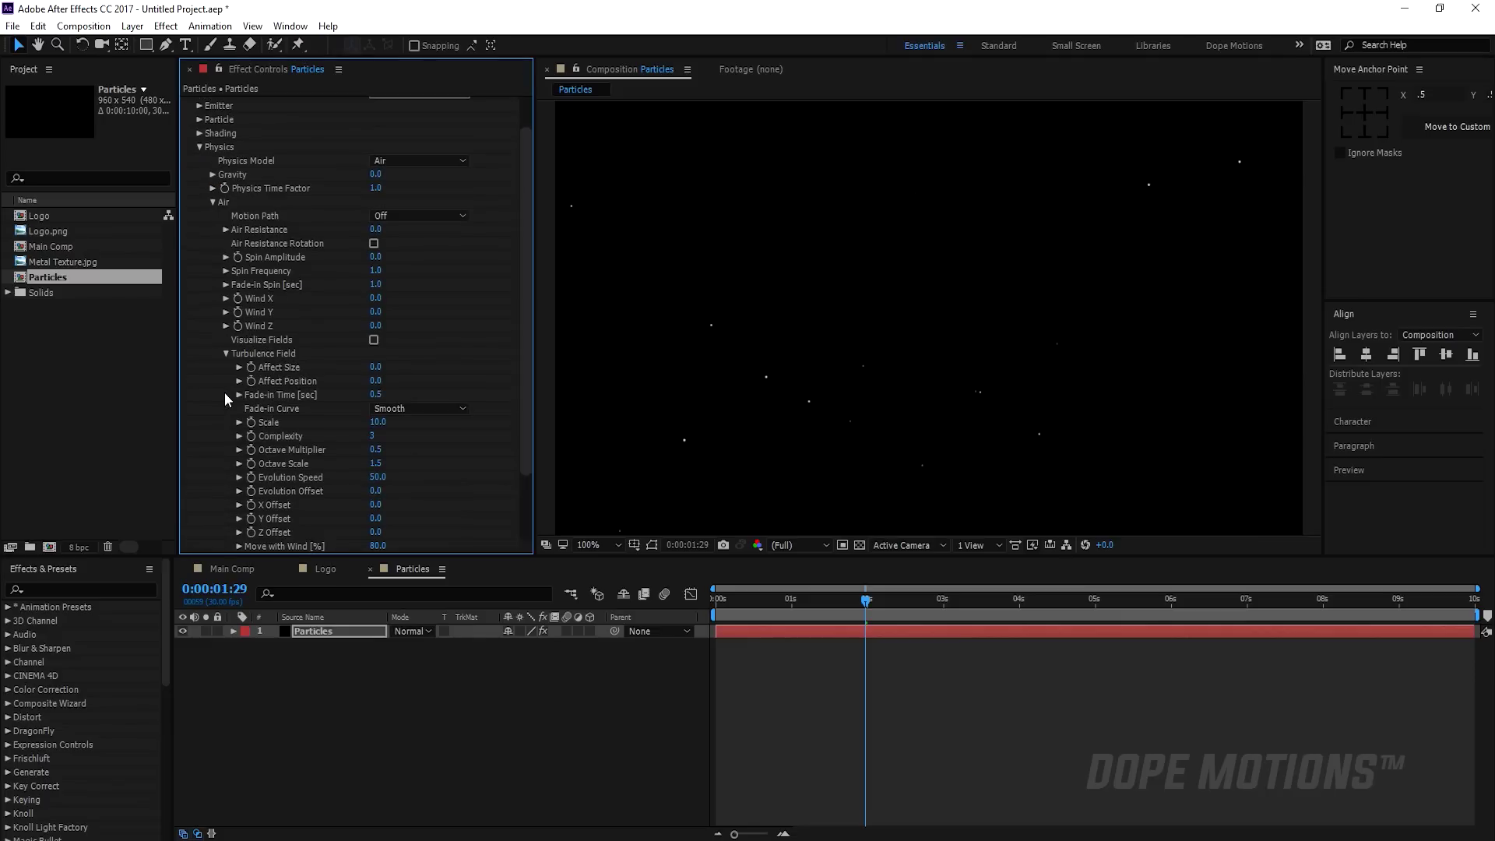
click(376, 381)
key(Return)
drag(894, 604, 856, 617)
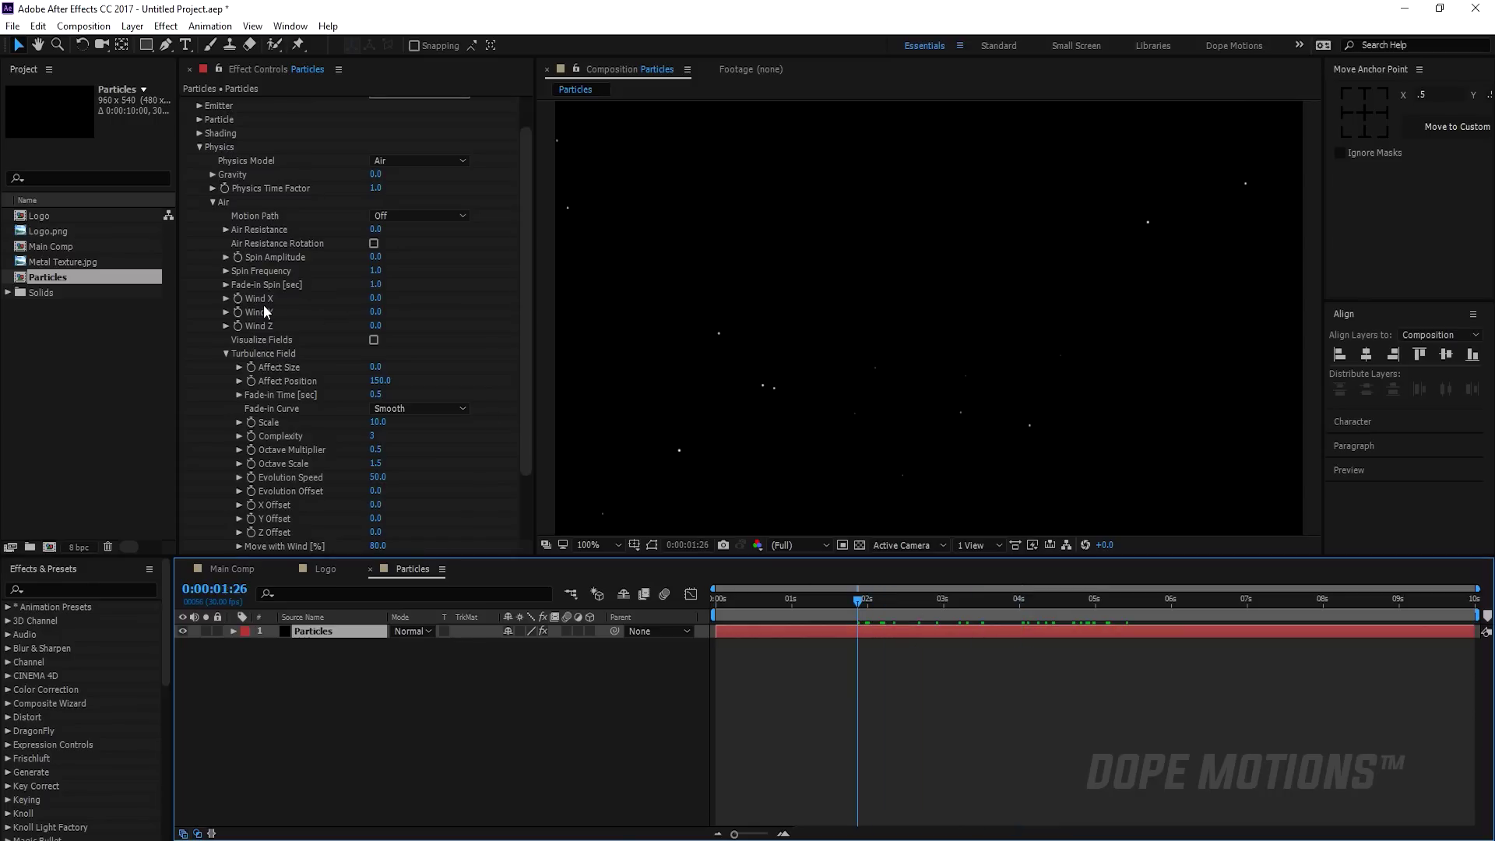
Set Wind X to 250 and scrub to check the sideways drift.
drag(372, 298, 478, 302)
click(380, 298)
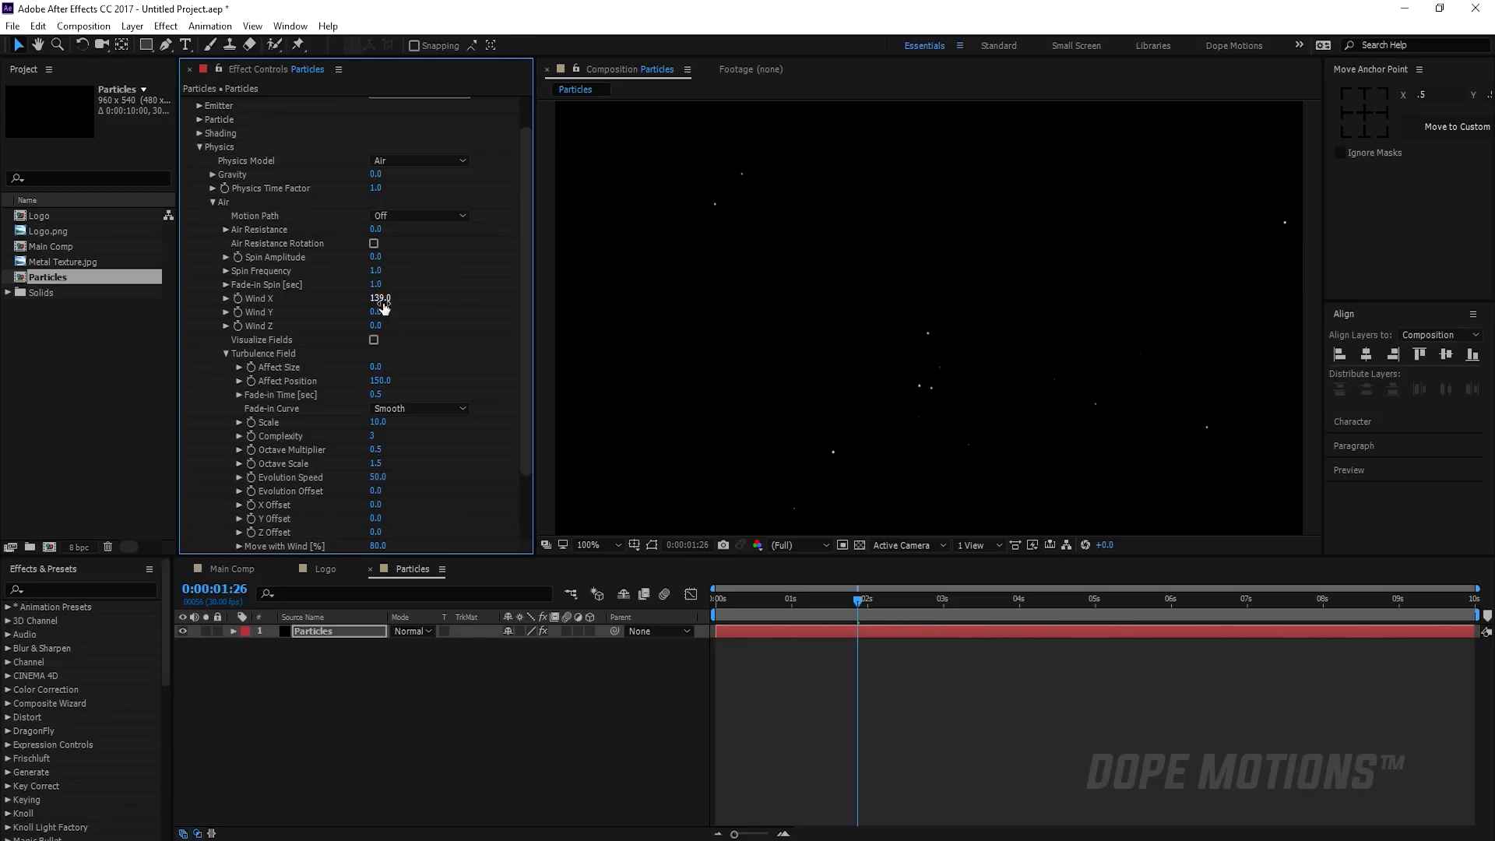
text(250)
key(Return)
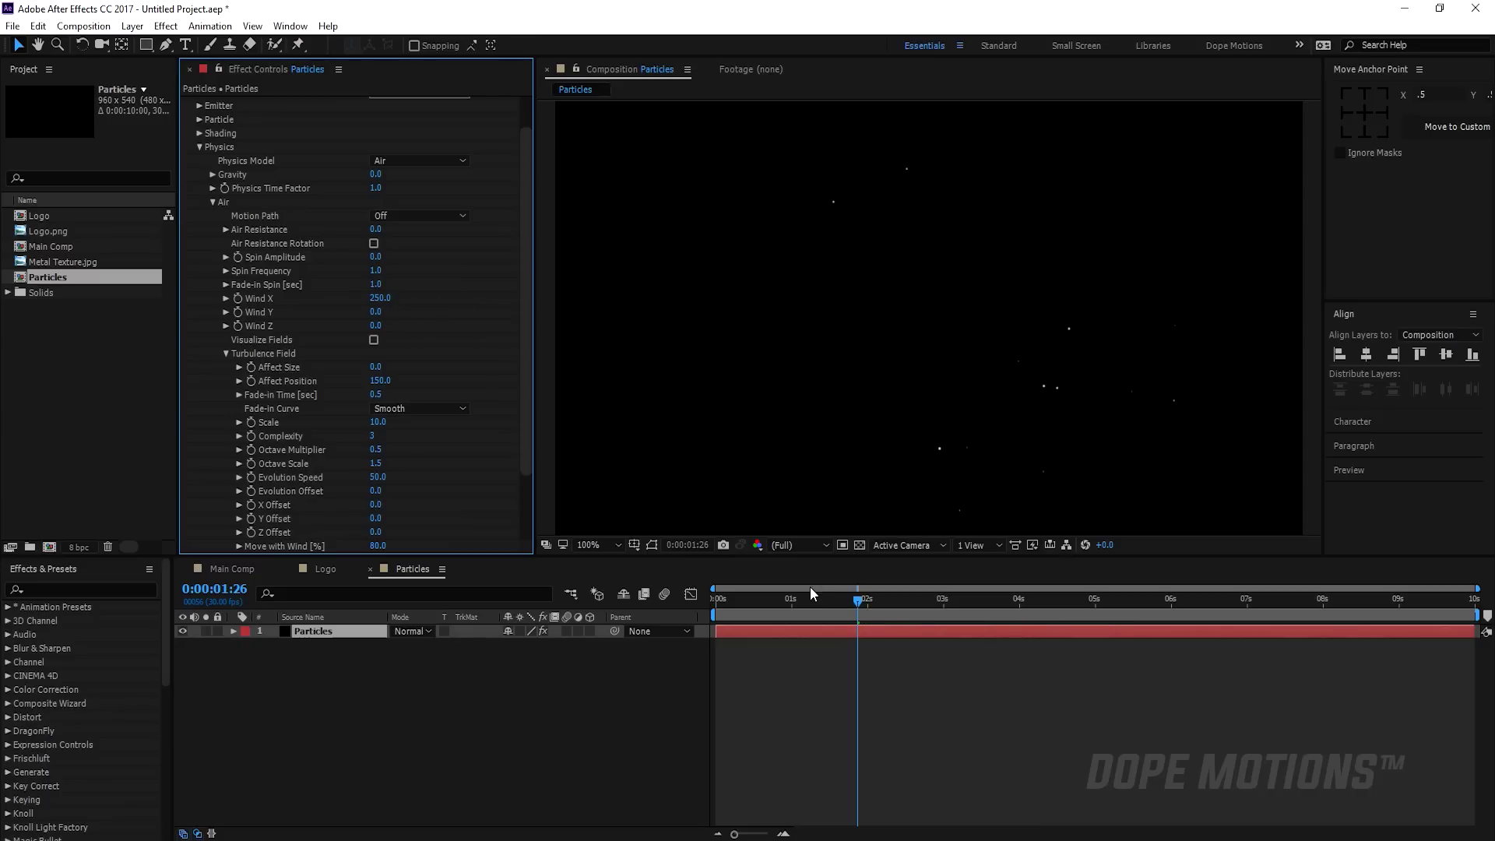
drag(738, 597, 1055, 623)
scroll(365, 207, up, 2)
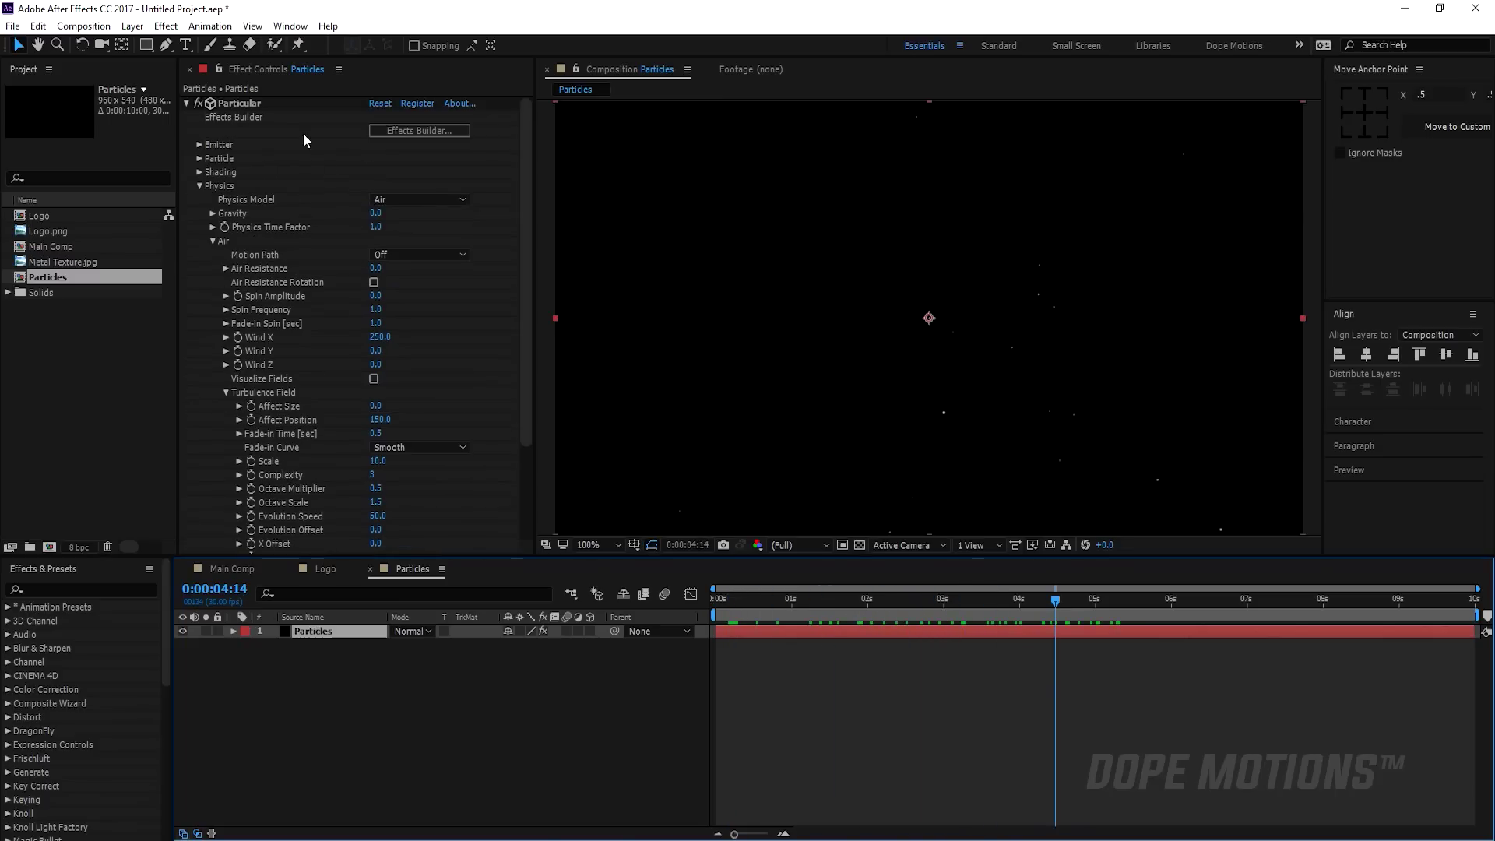
Nudge the particle emitter slightly left and set Wind Y to 15.
click(242, 105)
drag(929, 319, 927, 319)
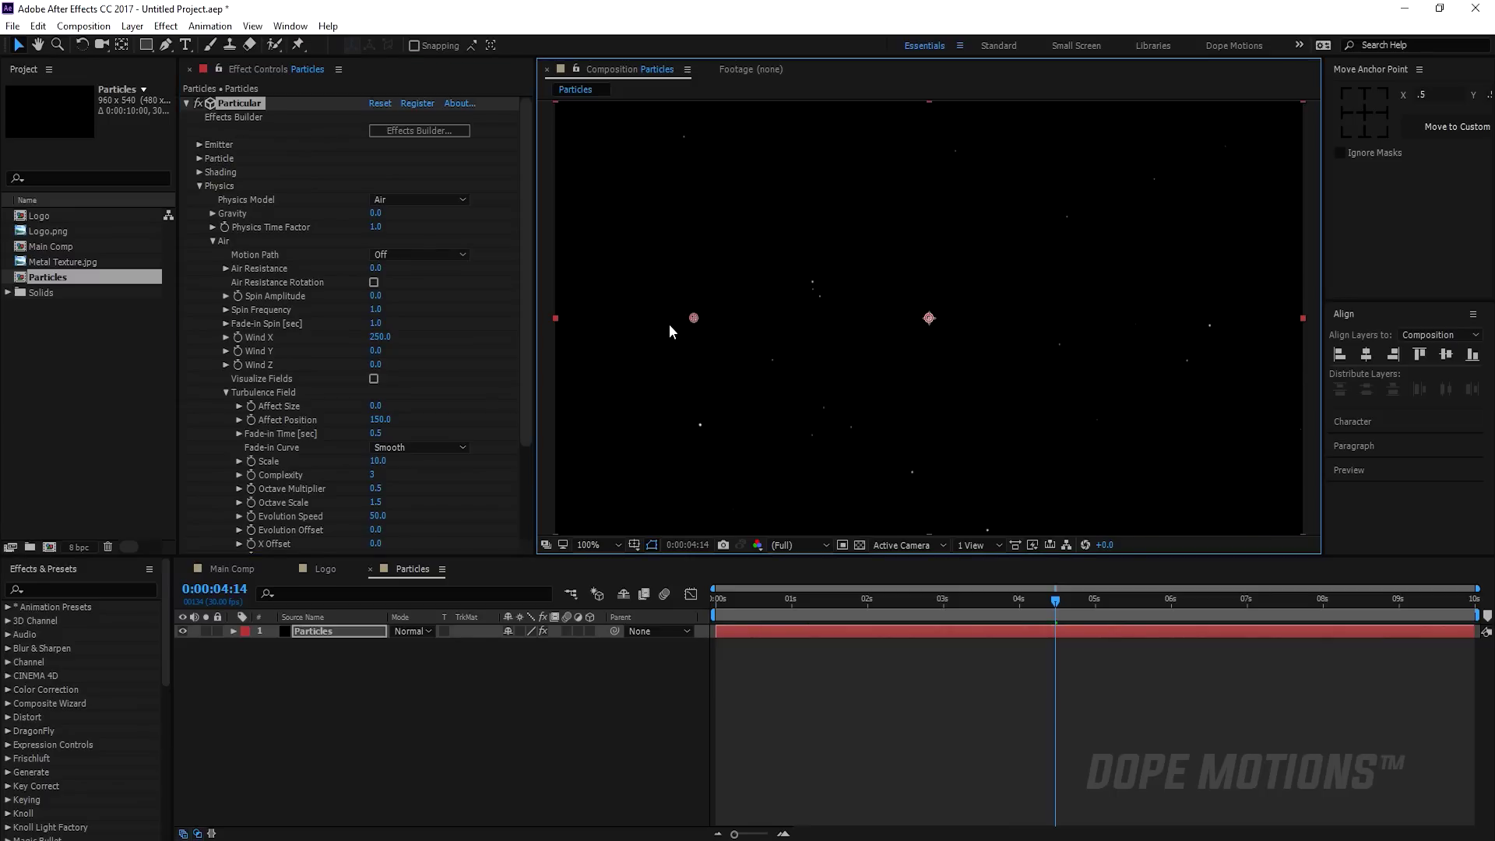
click(483, 357)
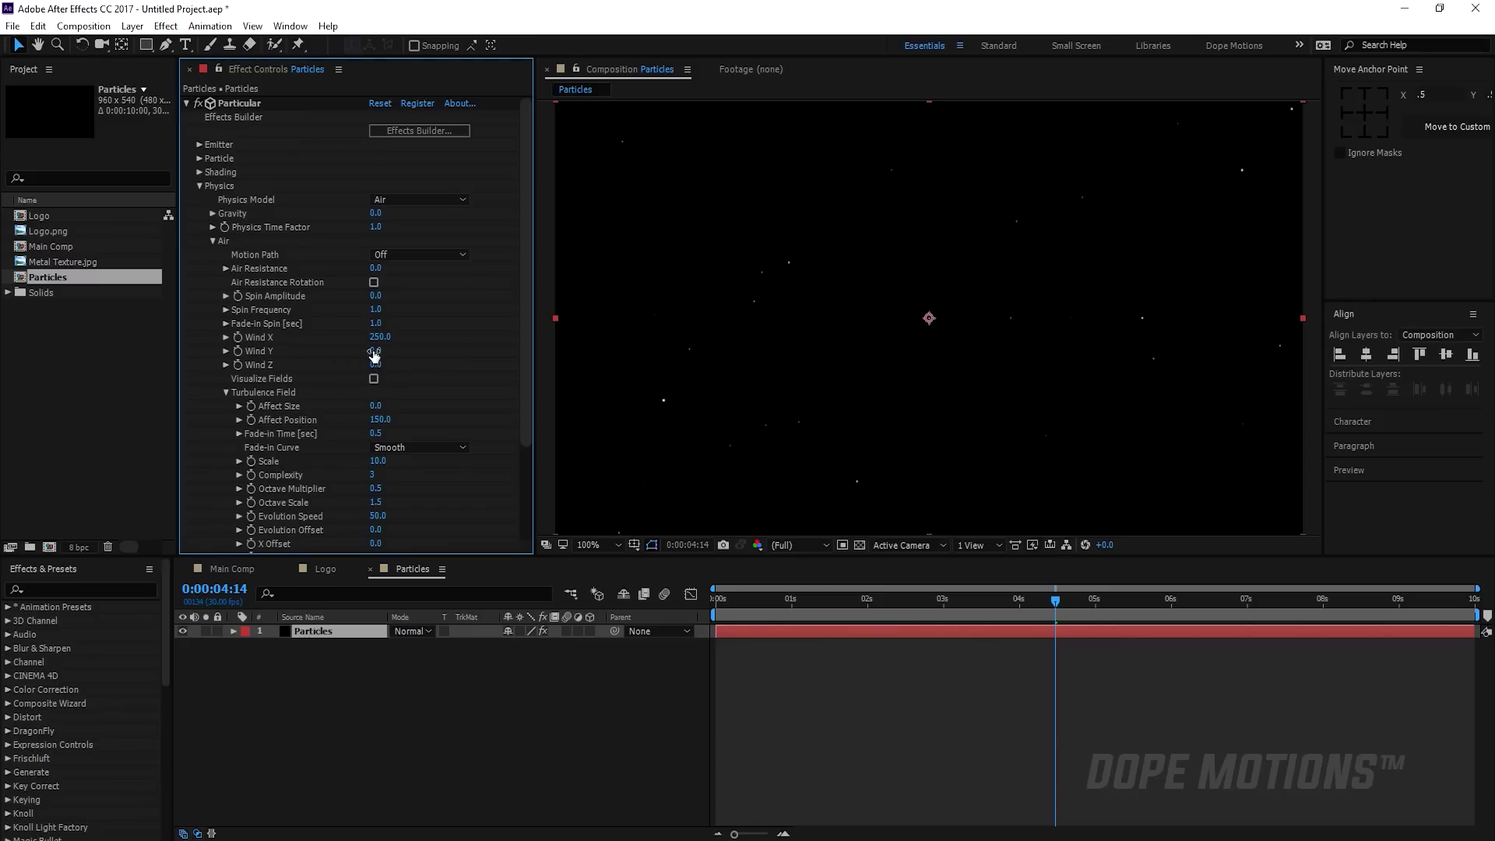
click(374, 352)
text(15)
key(Return)
Preview the drifting particles from the start of the animation.
drag(749, 595, 895, 614)
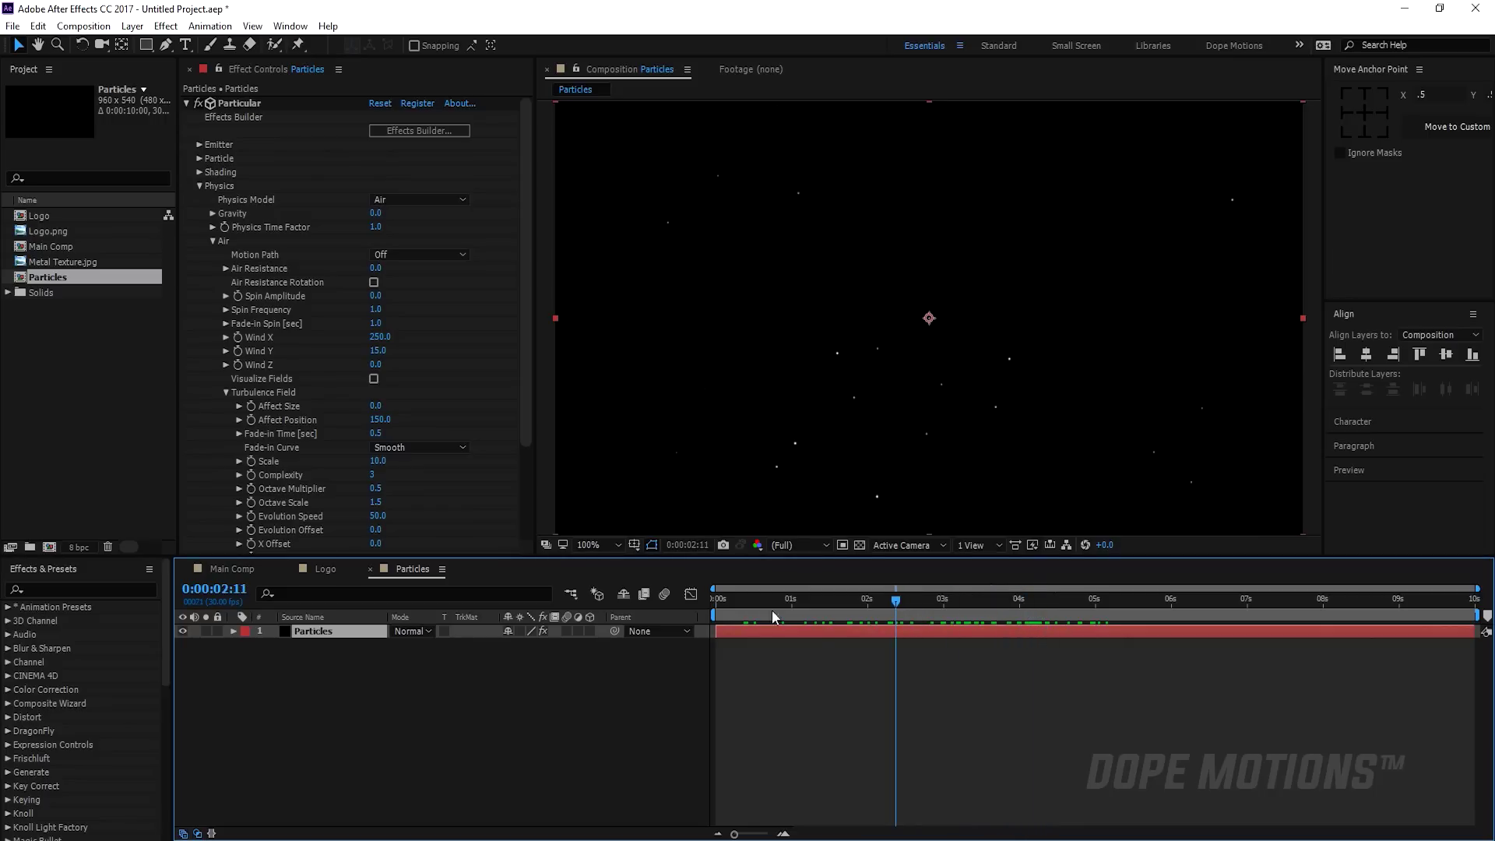
click(718, 611)
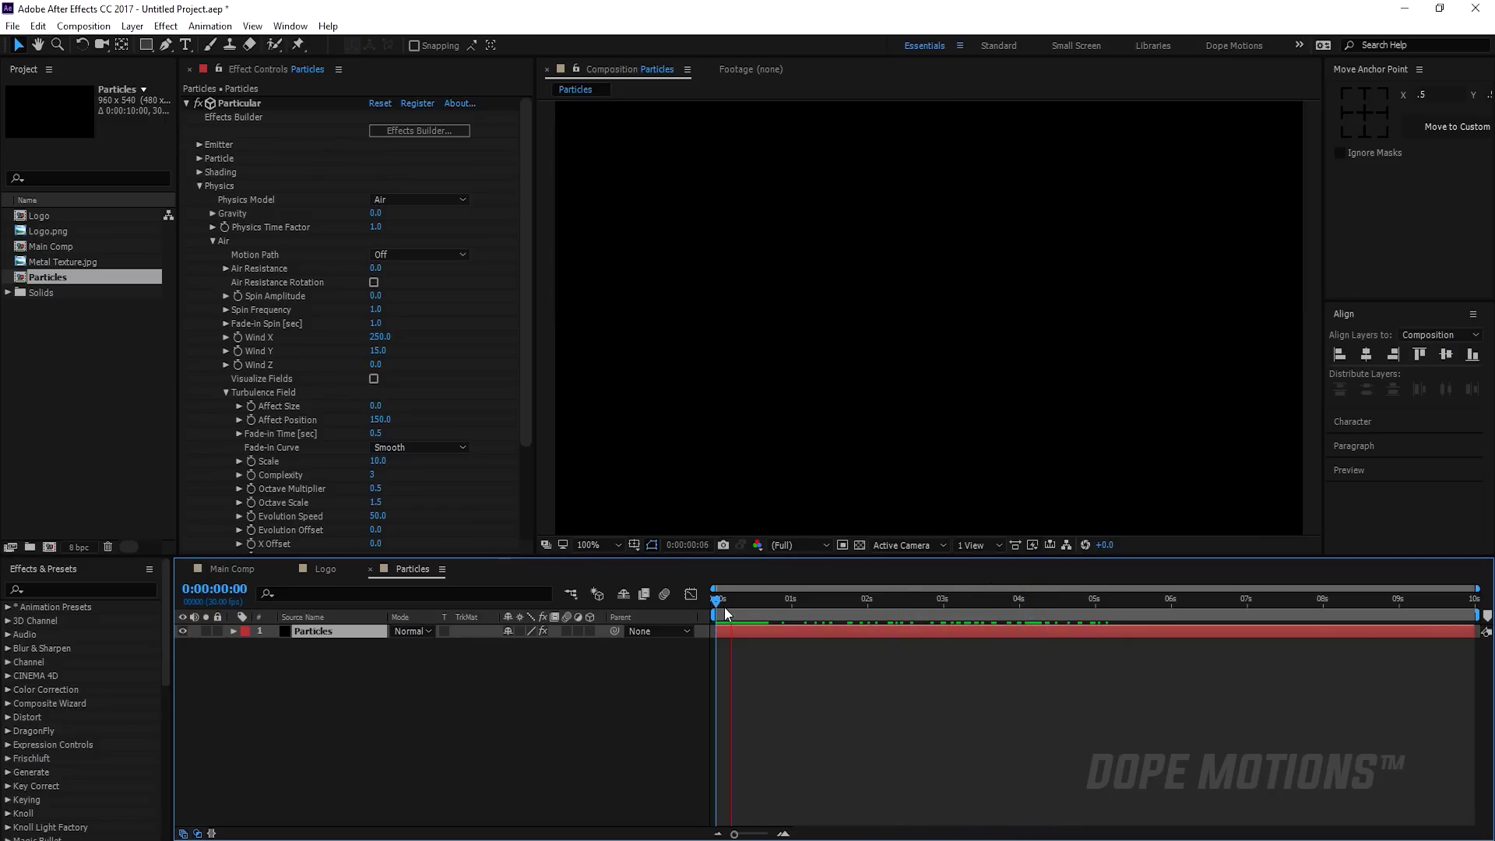
key(space)
drag(839, 601, 1006, 615)
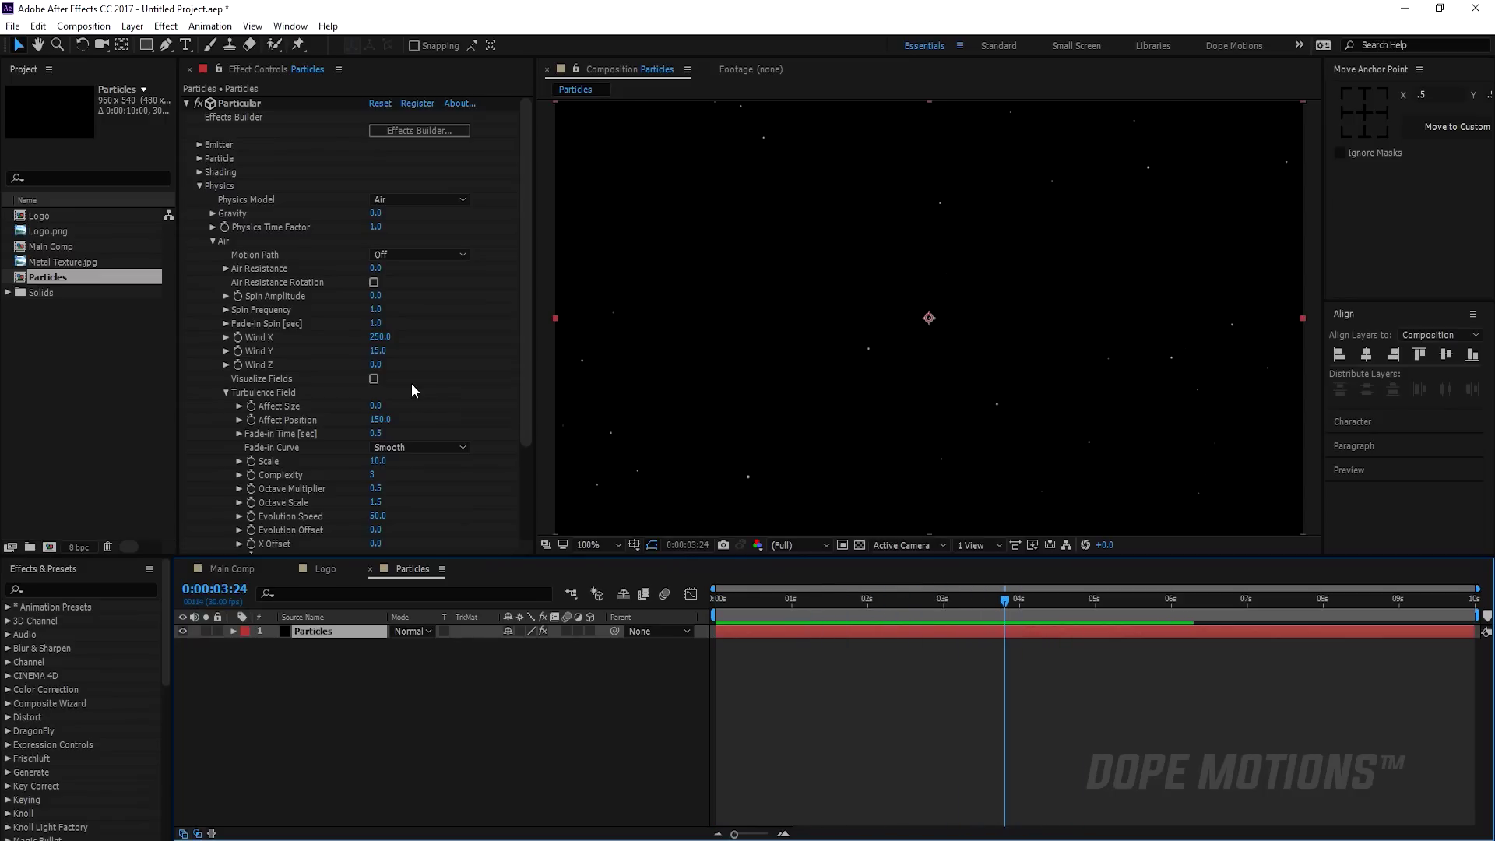
click(213, 240)
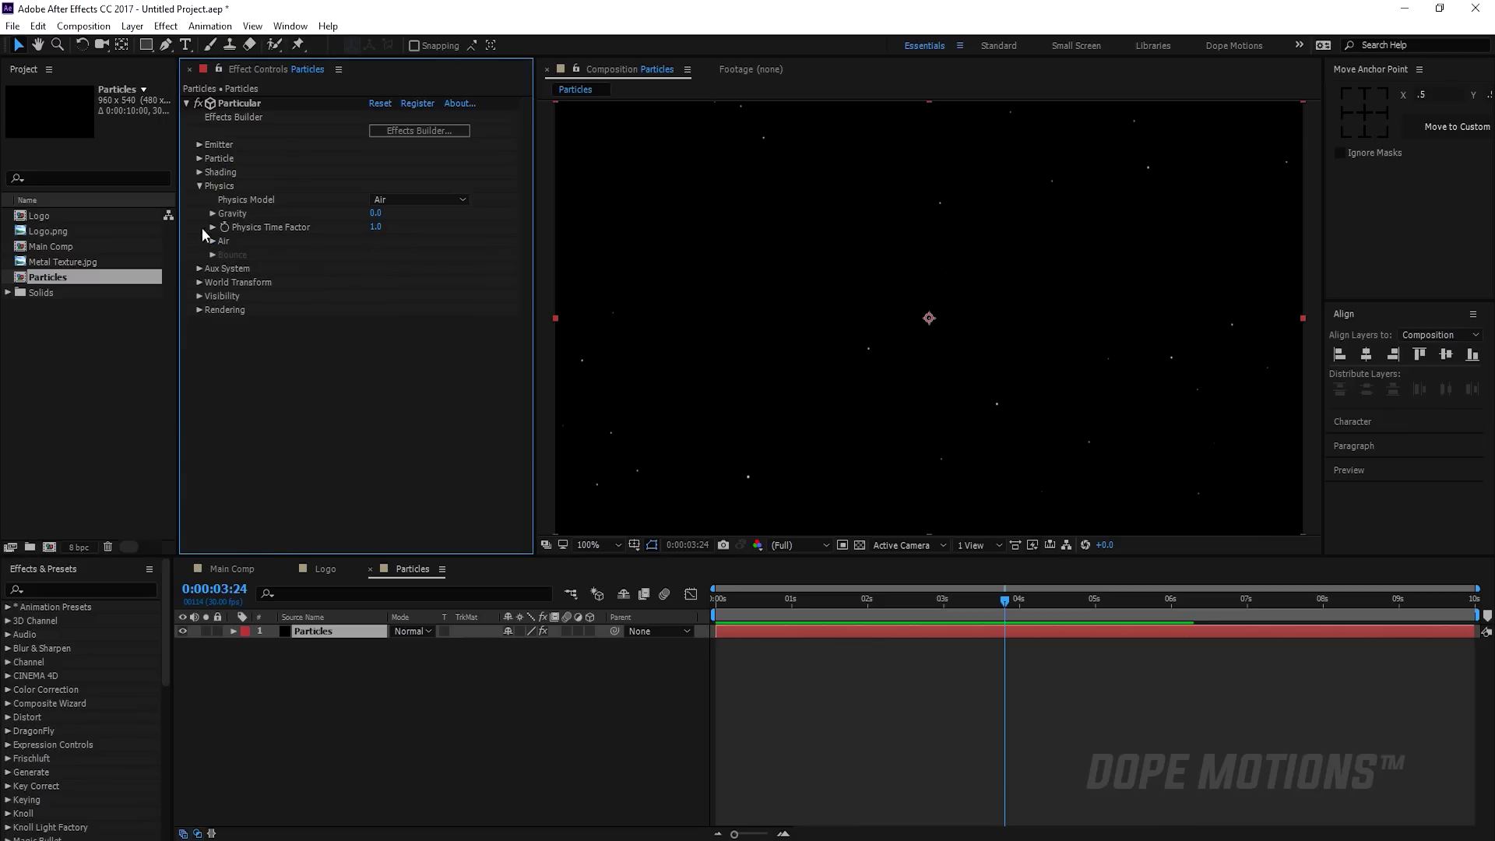
Change Particular's particle Color from white to grey 595959.
click(199, 186)
click(200, 158)
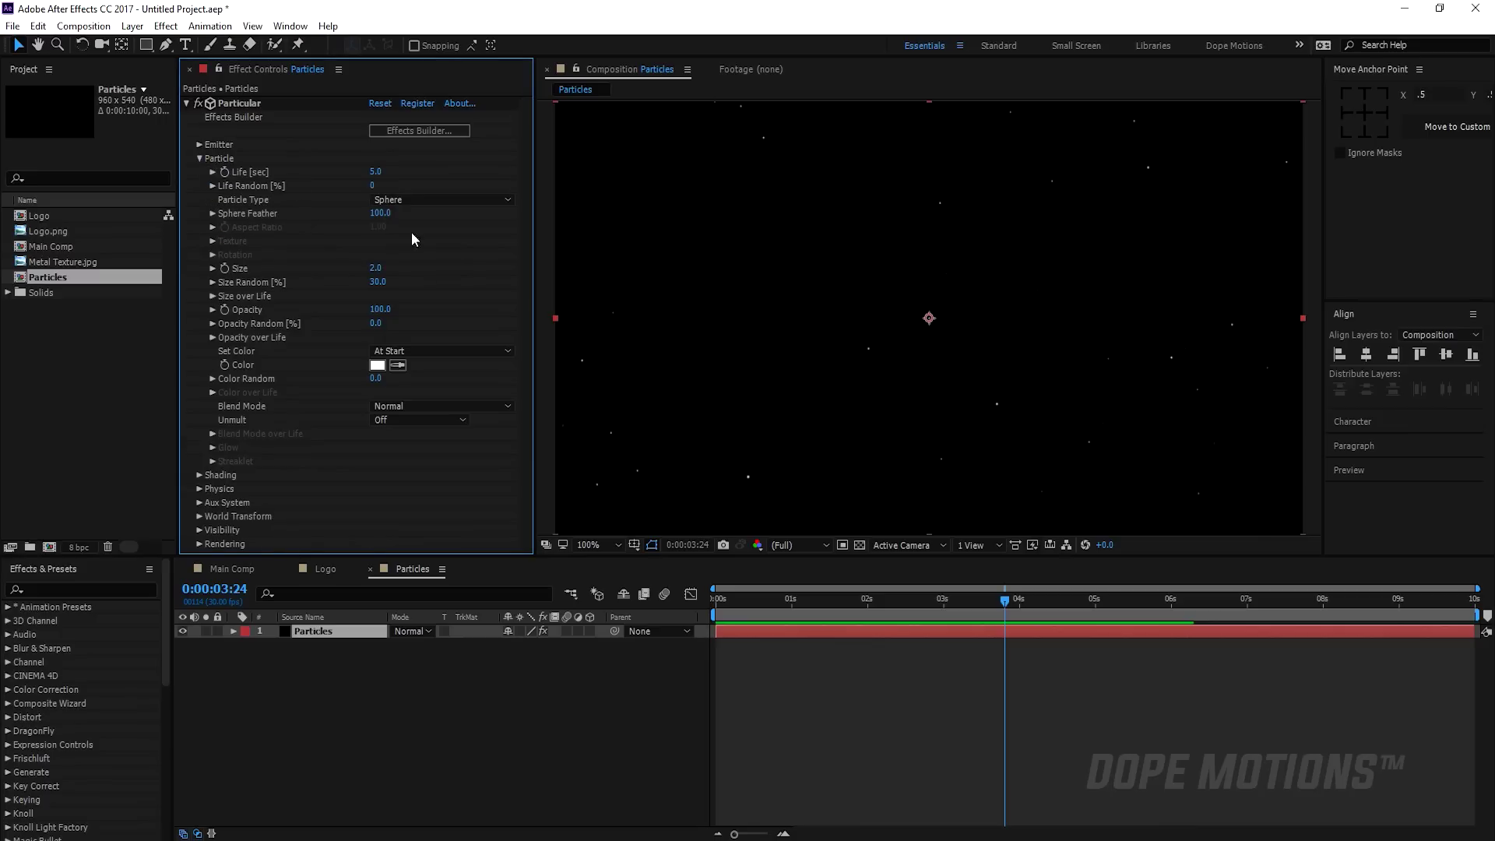
click(376, 364)
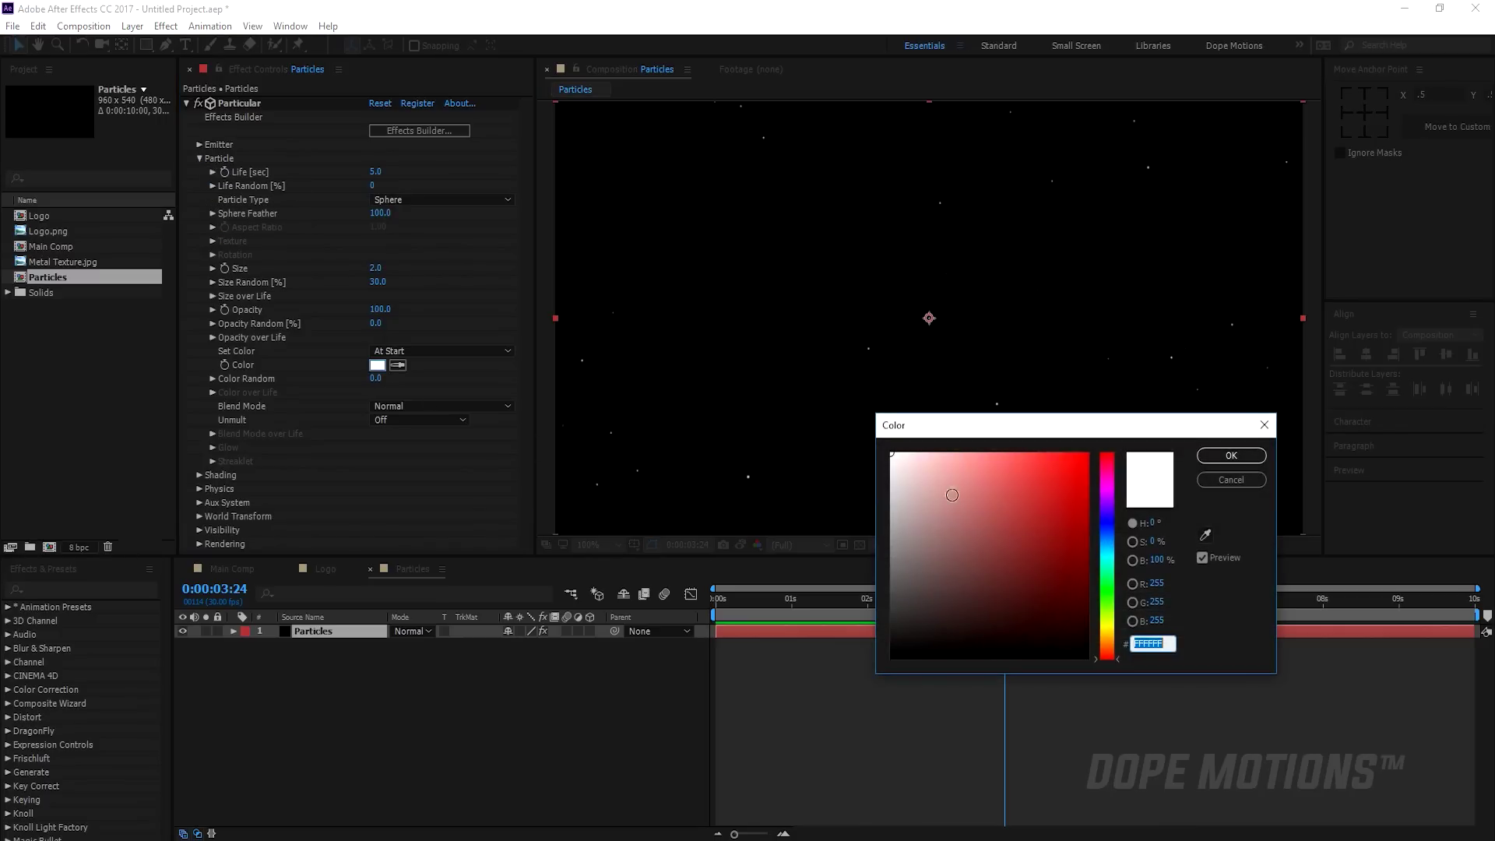
drag(924, 522, 845, 586)
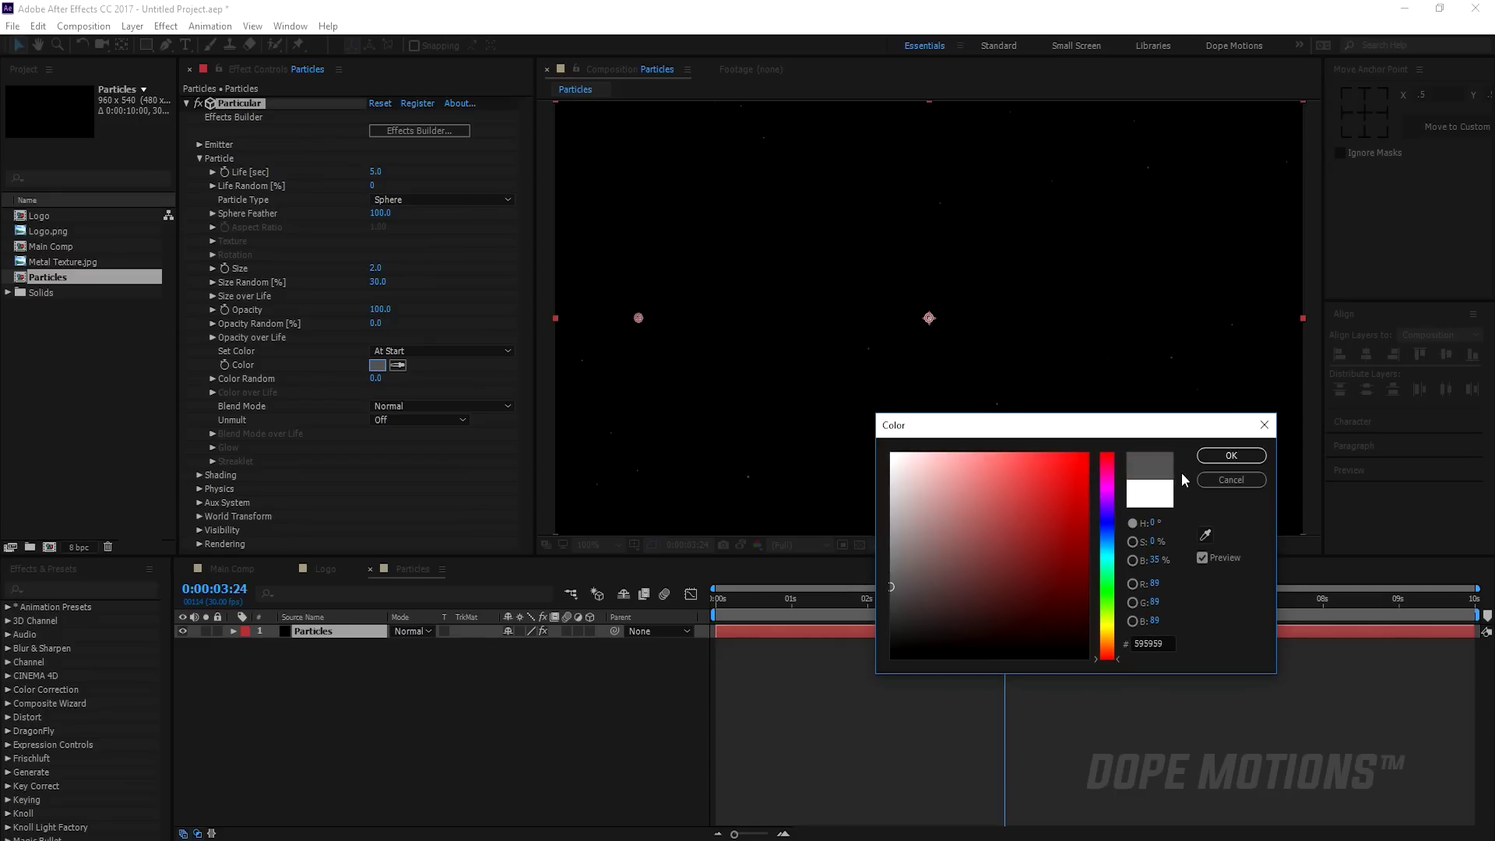
click(1231, 455)
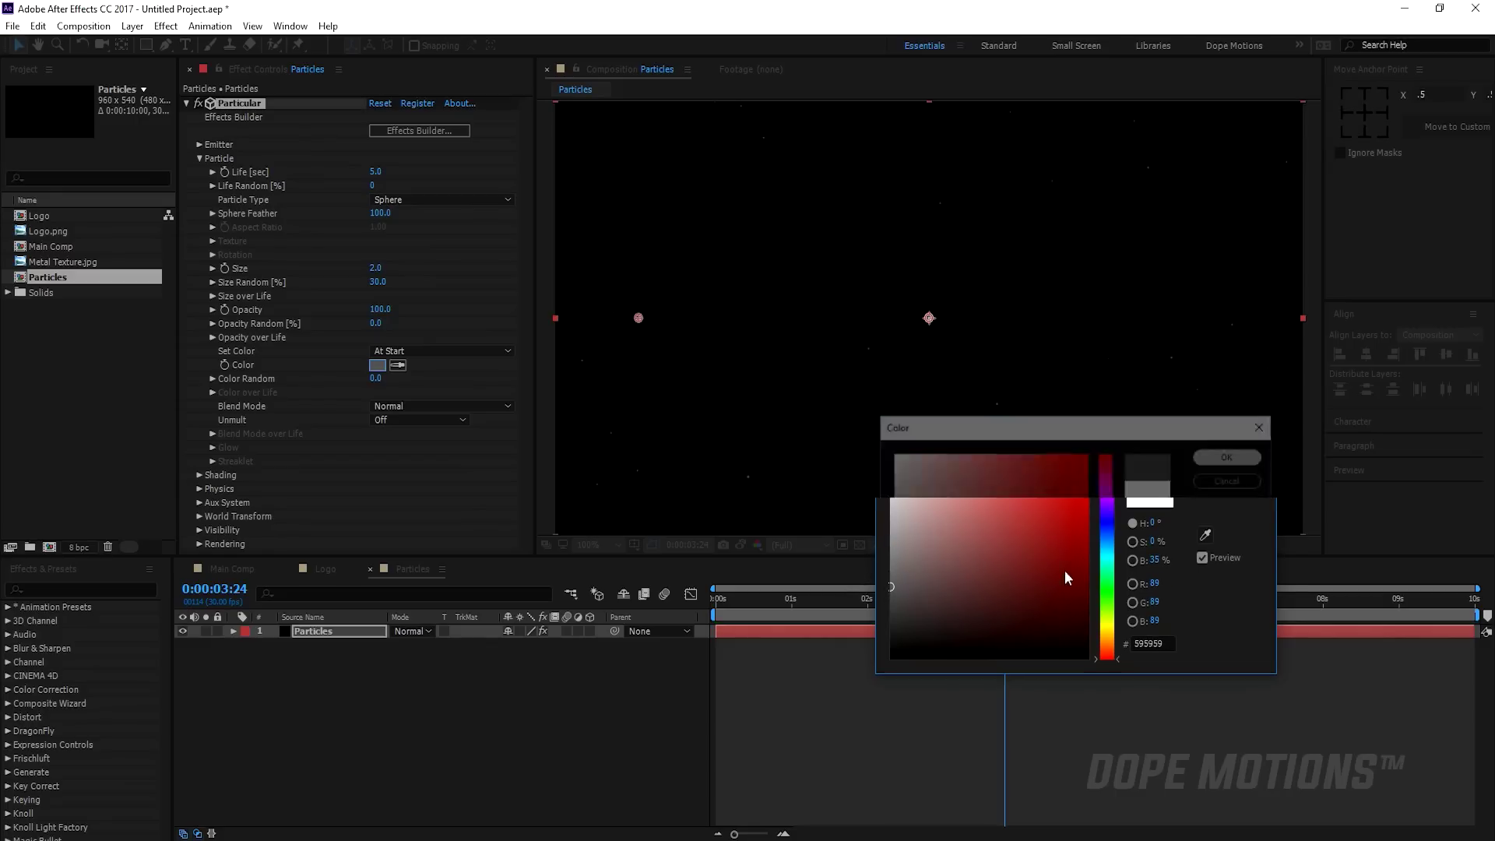
Turn Particular's Rendering Motion Blur on with a Shutter Angle of 700.
click(198, 159)
click(199, 241)
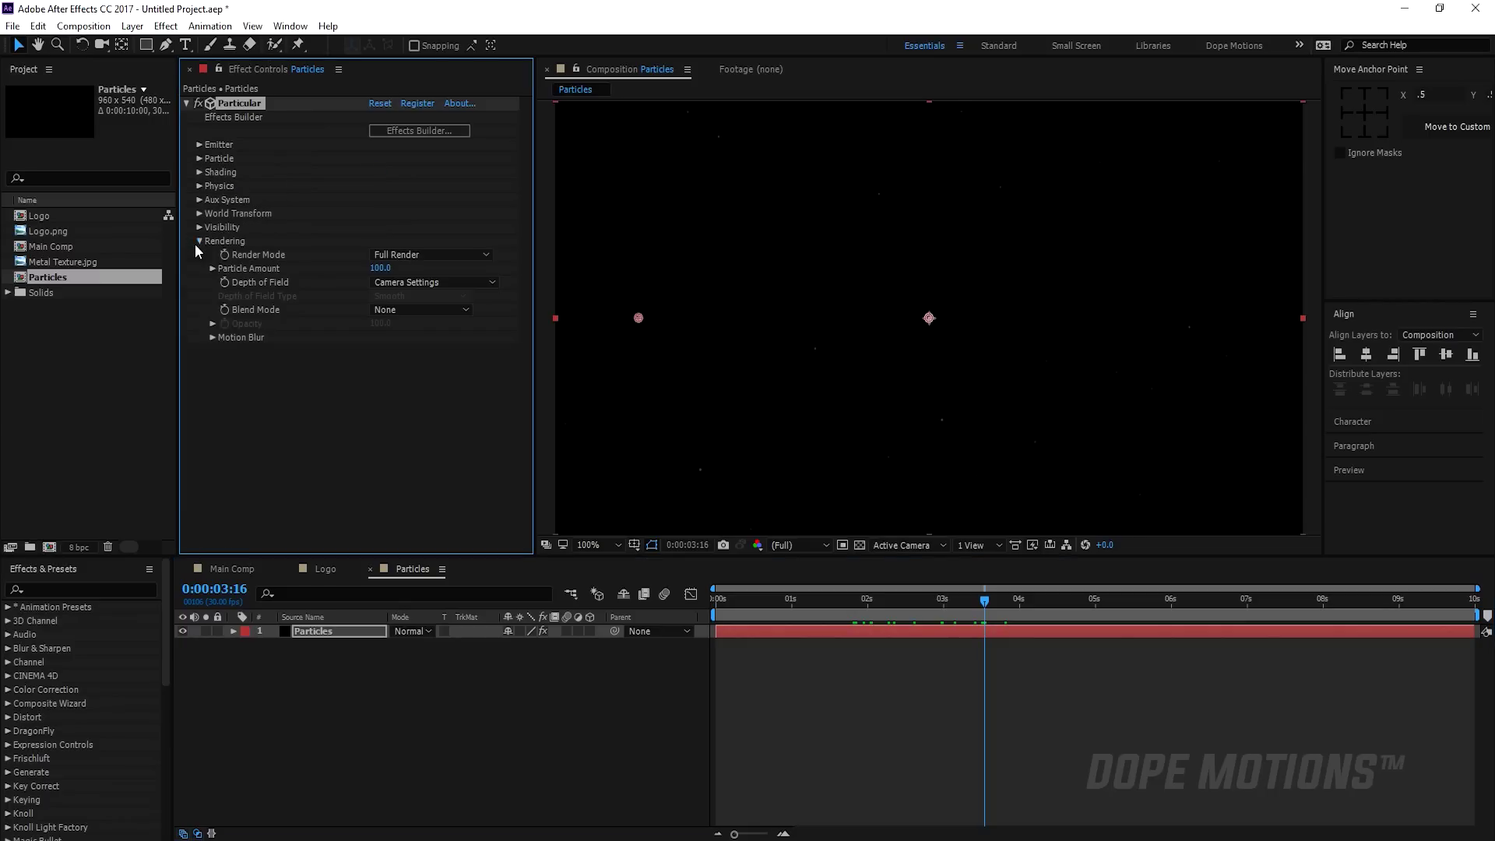
click(213, 338)
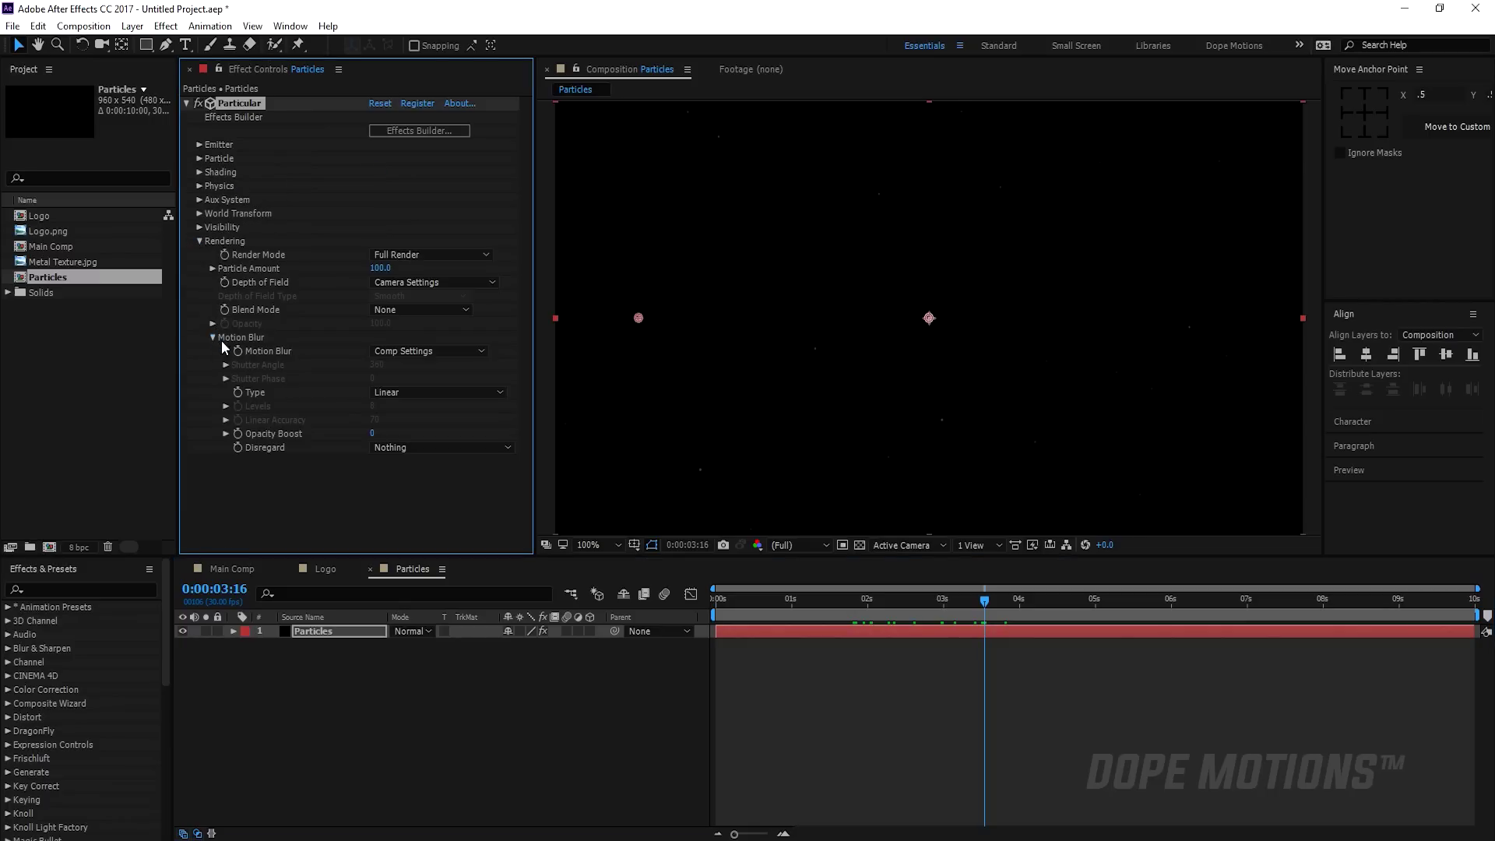
click(400, 350)
click(402, 403)
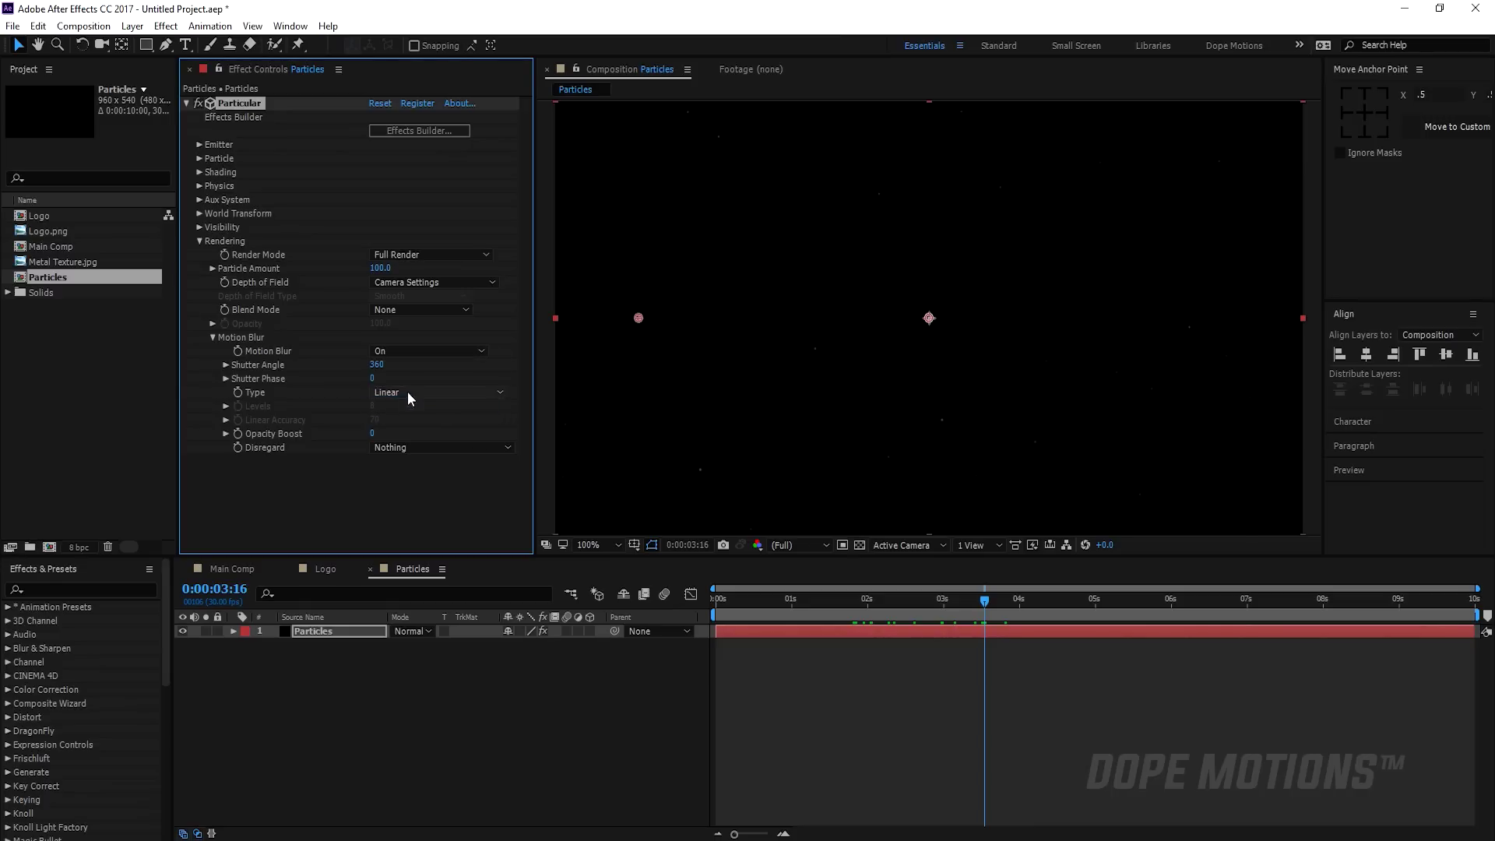
click(377, 366)
text(70)
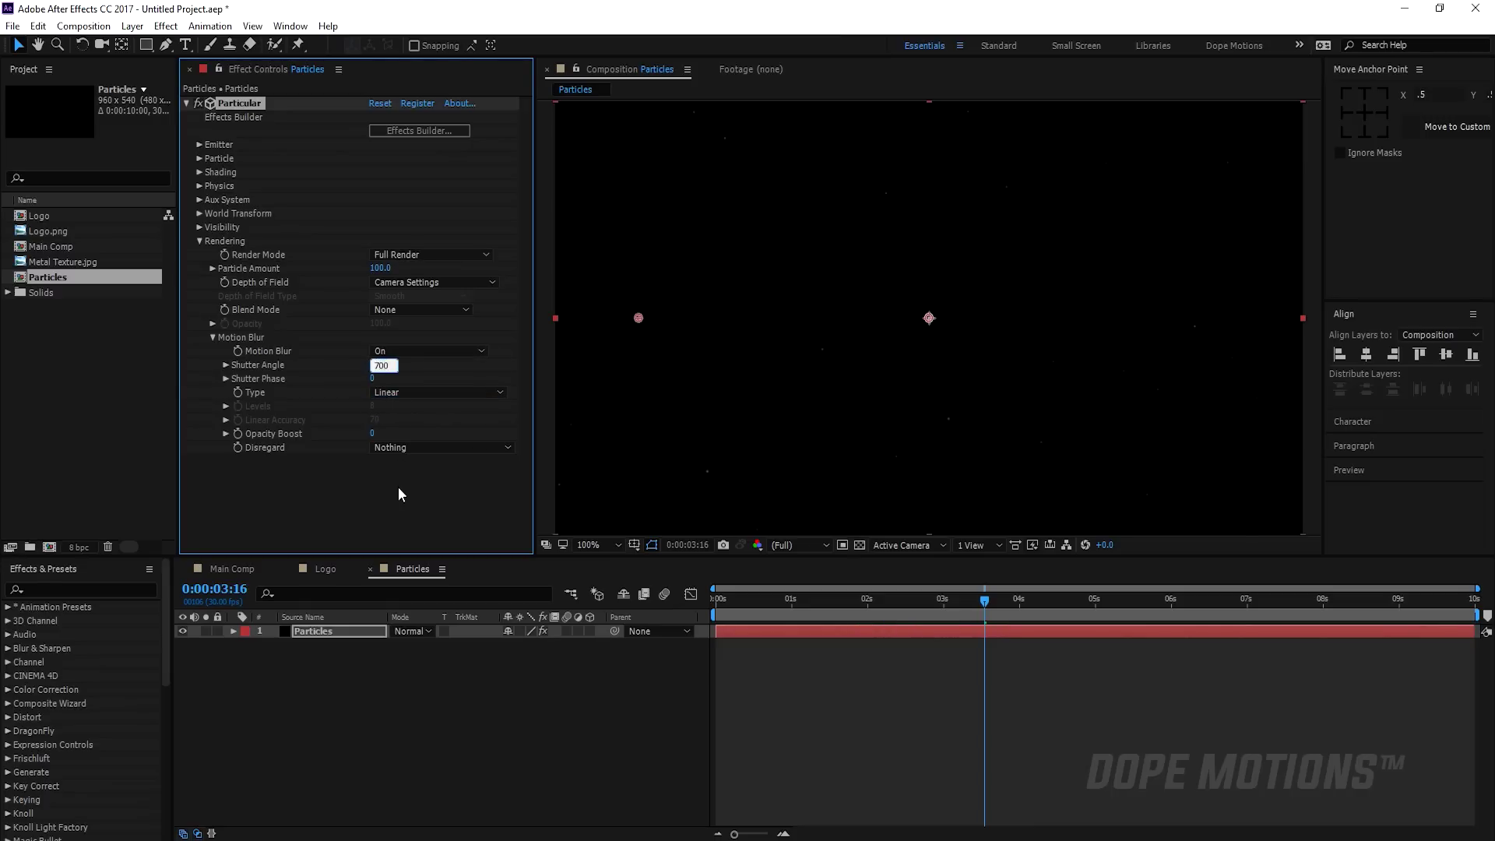
text(0)
click(399, 488)
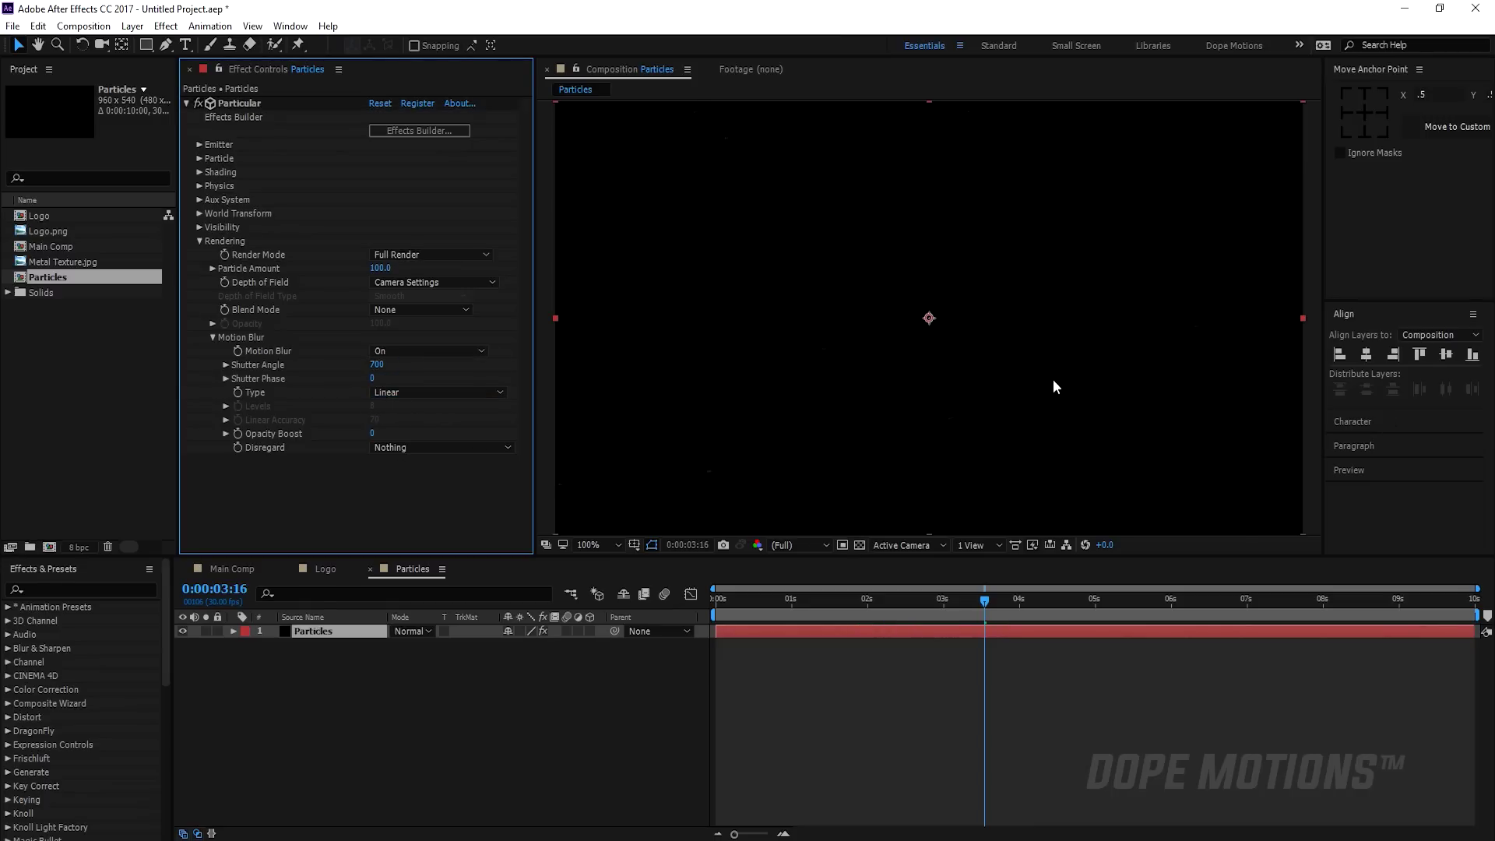
Zoom in to inspect the blurred particles, then scrub ahead in time.
key(period)
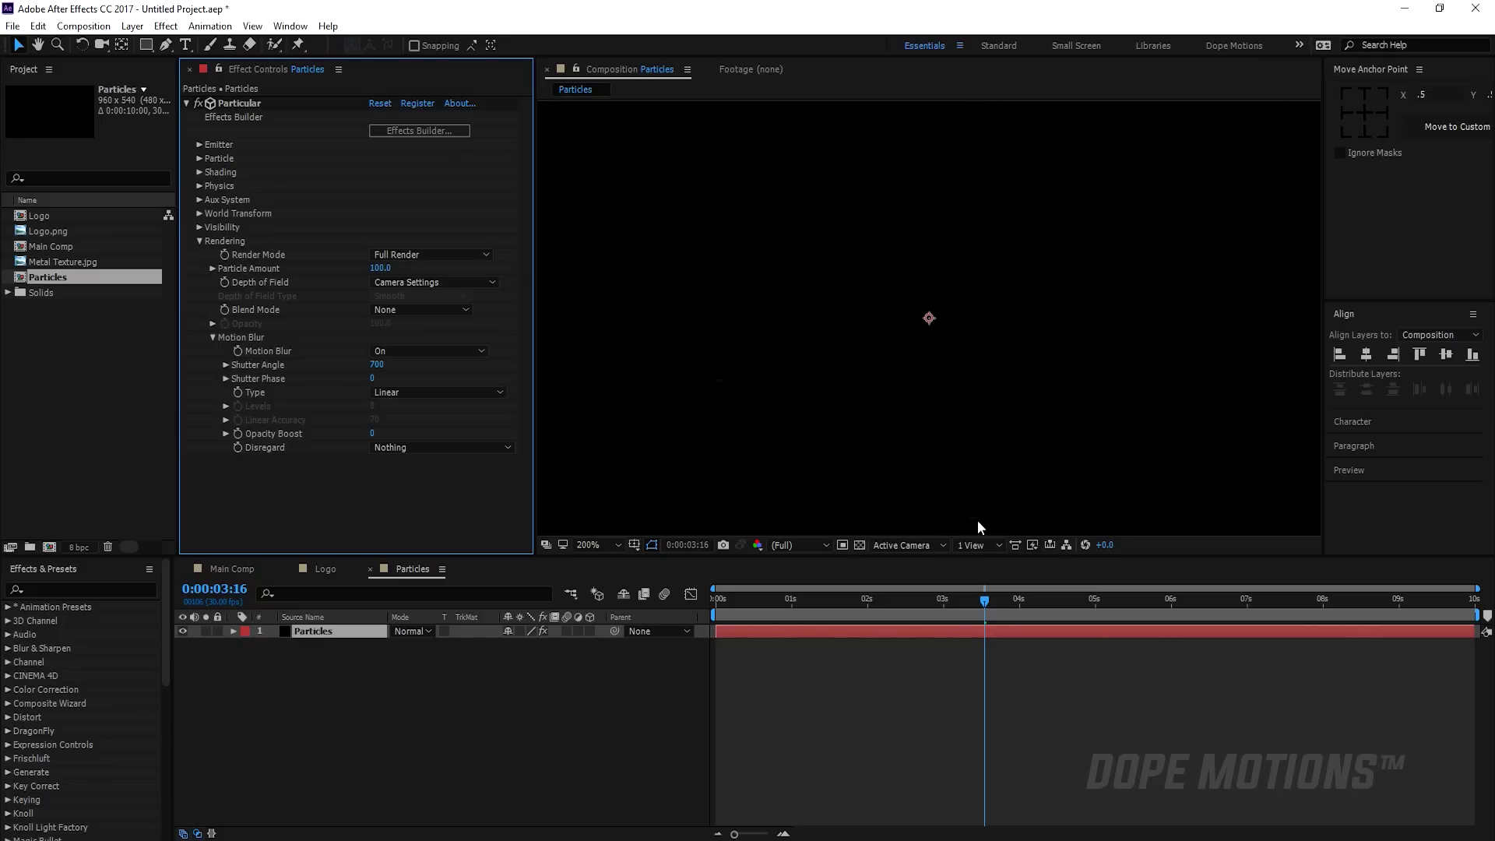
key(comma)
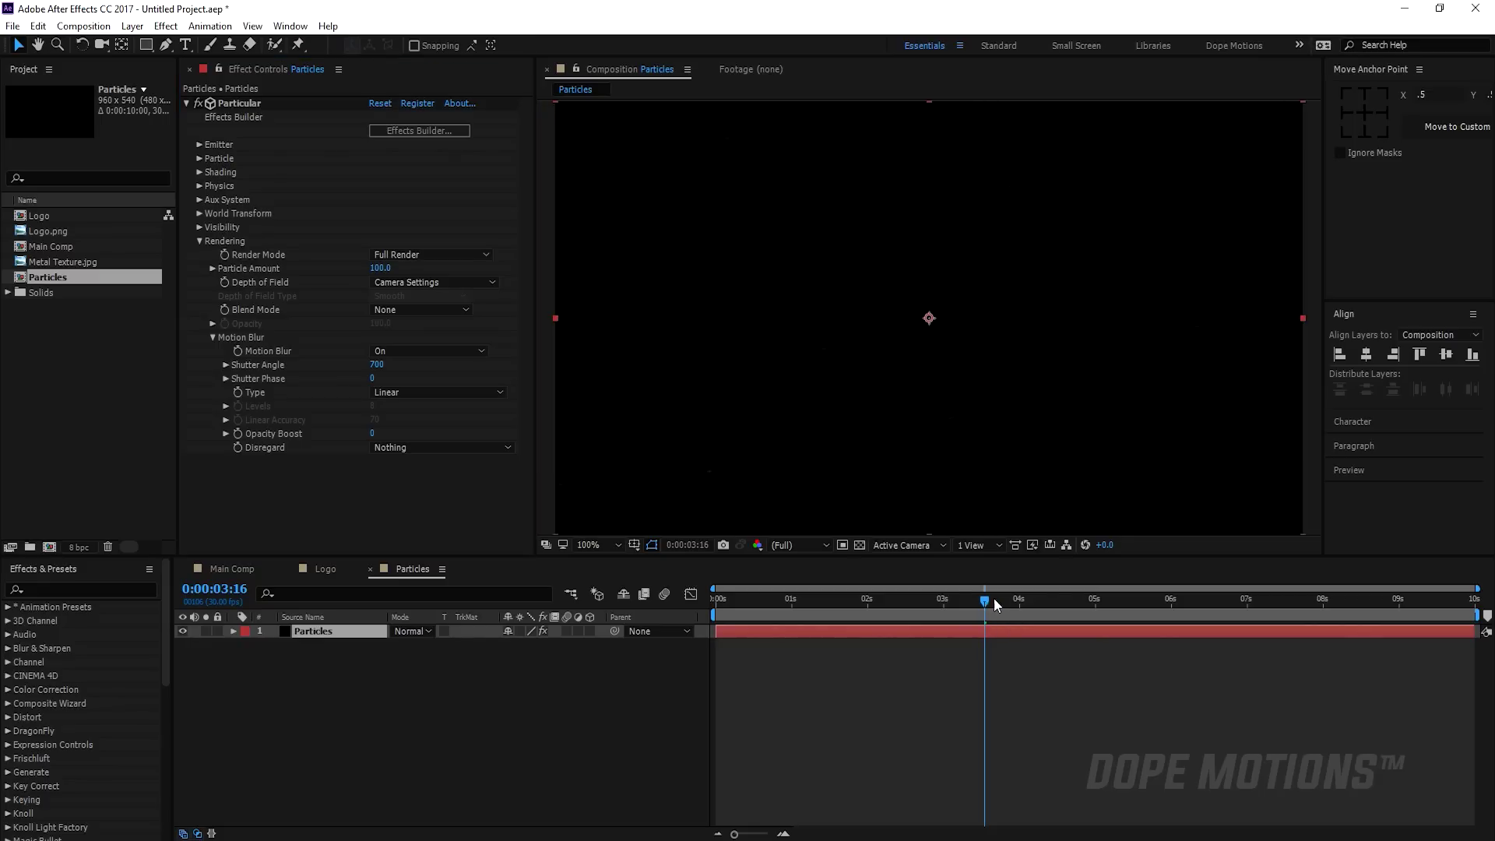
drag(996, 604, 1211, 598)
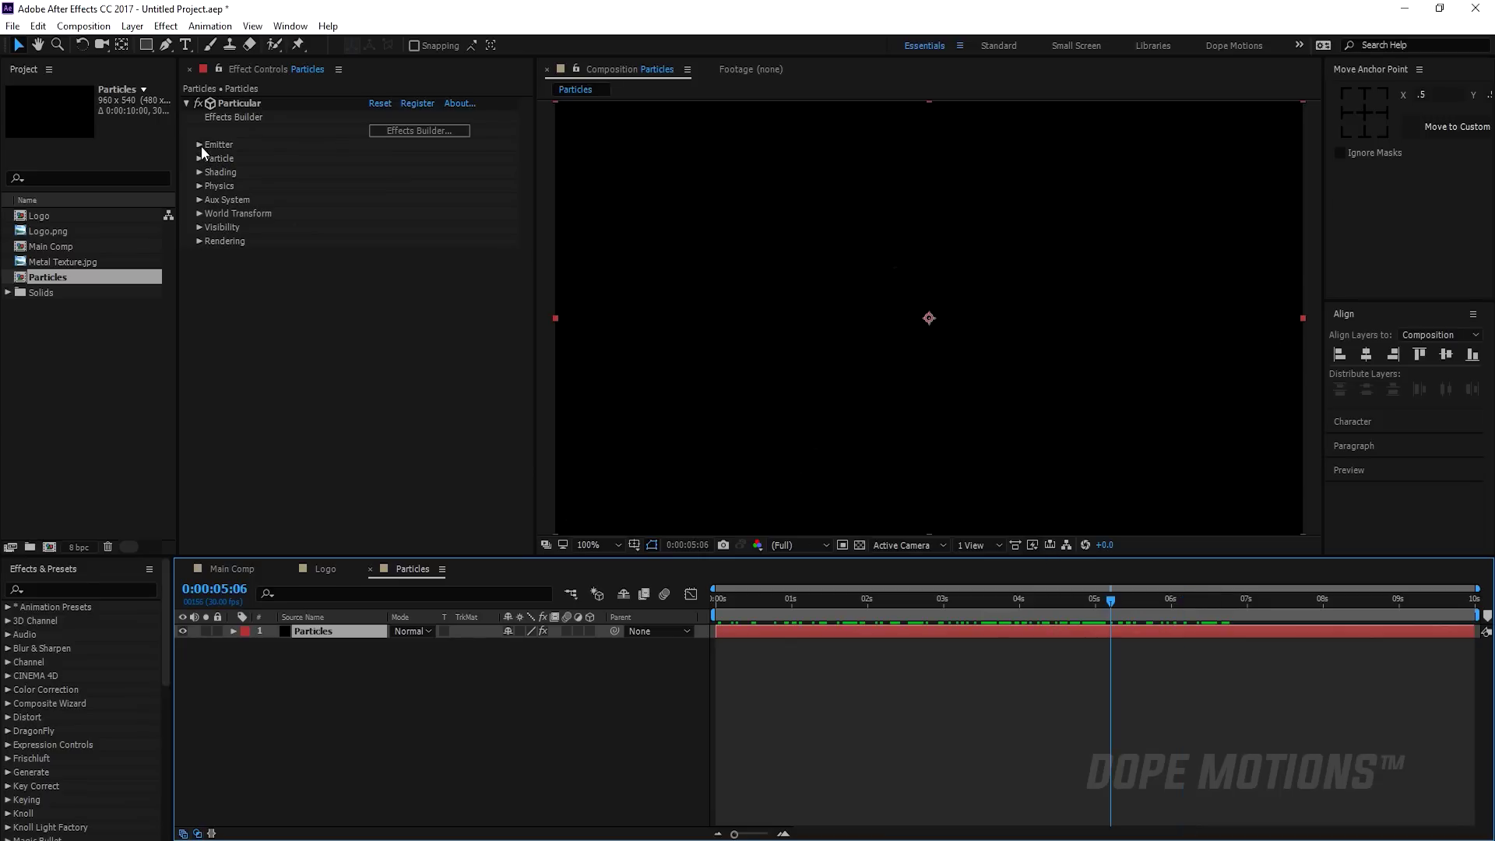
click(199, 145)
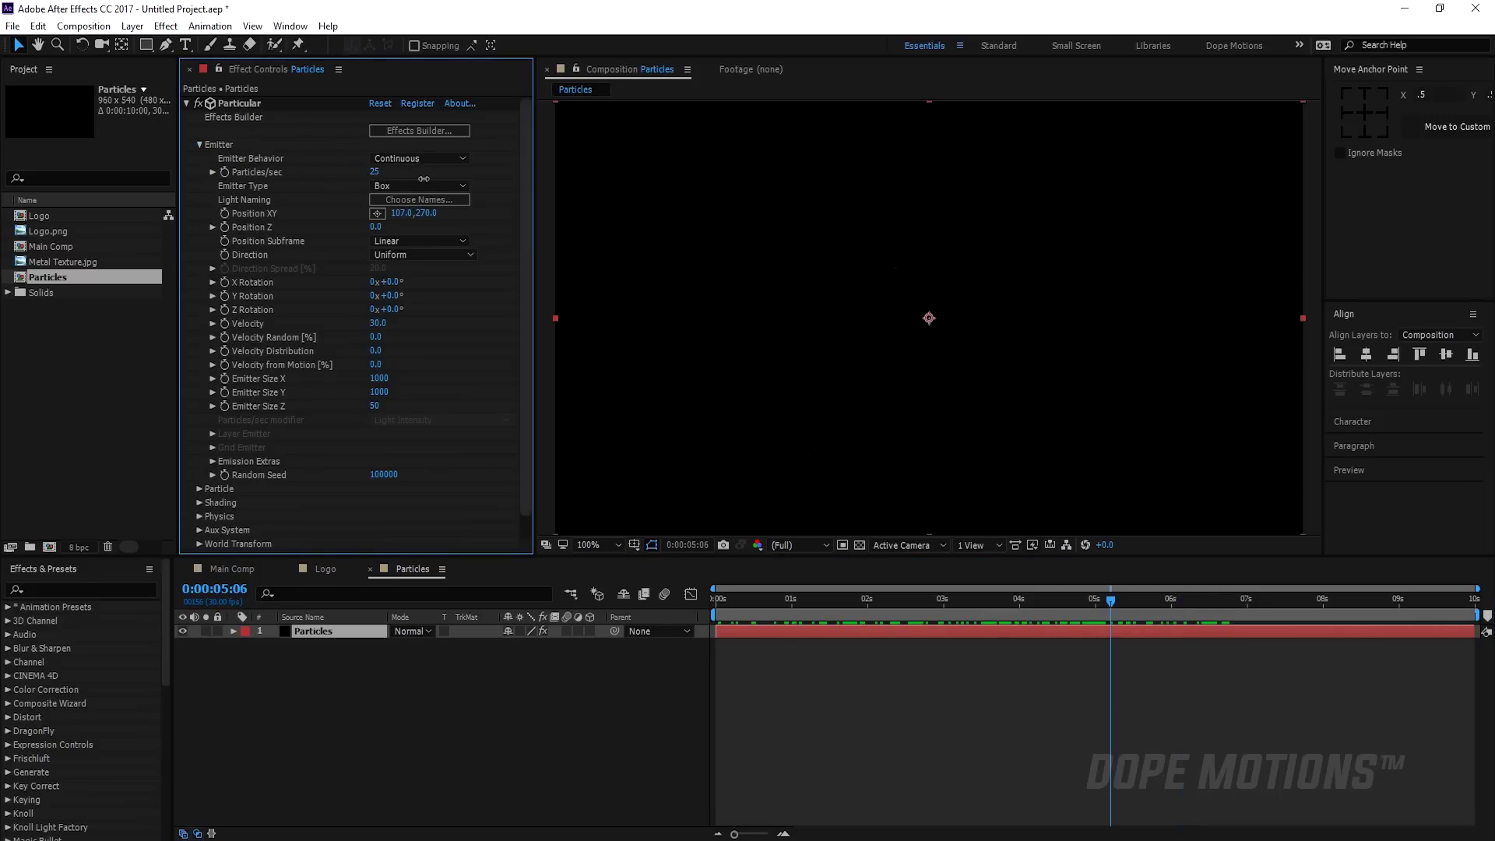
Raise Particular's emission to 25 particles/sec and scrub back to preview the denser particles.
drag(424, 179, 503, 250)
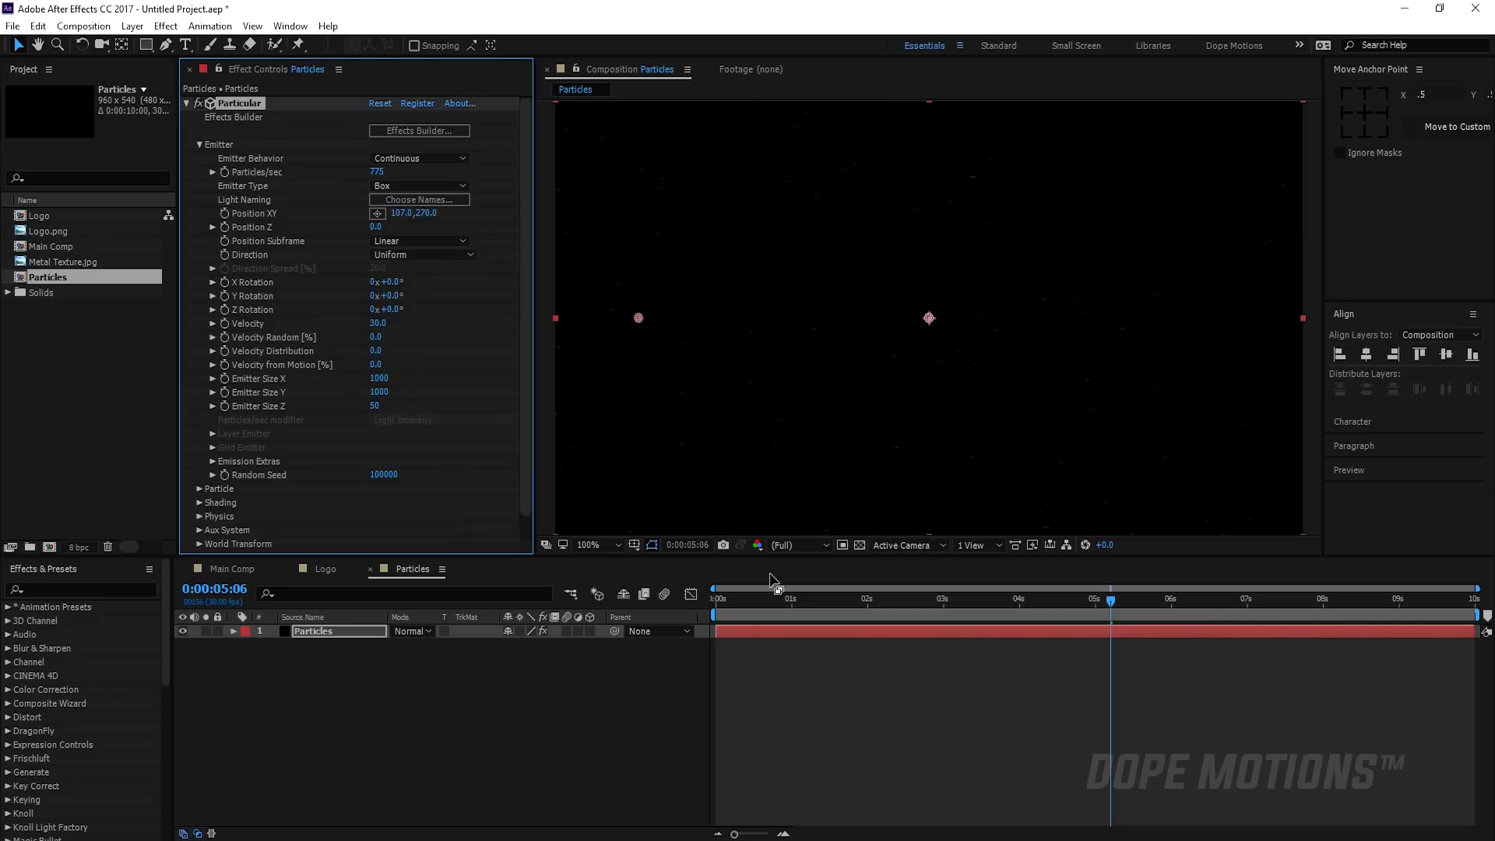
drag(783, 601, 1188, 645)
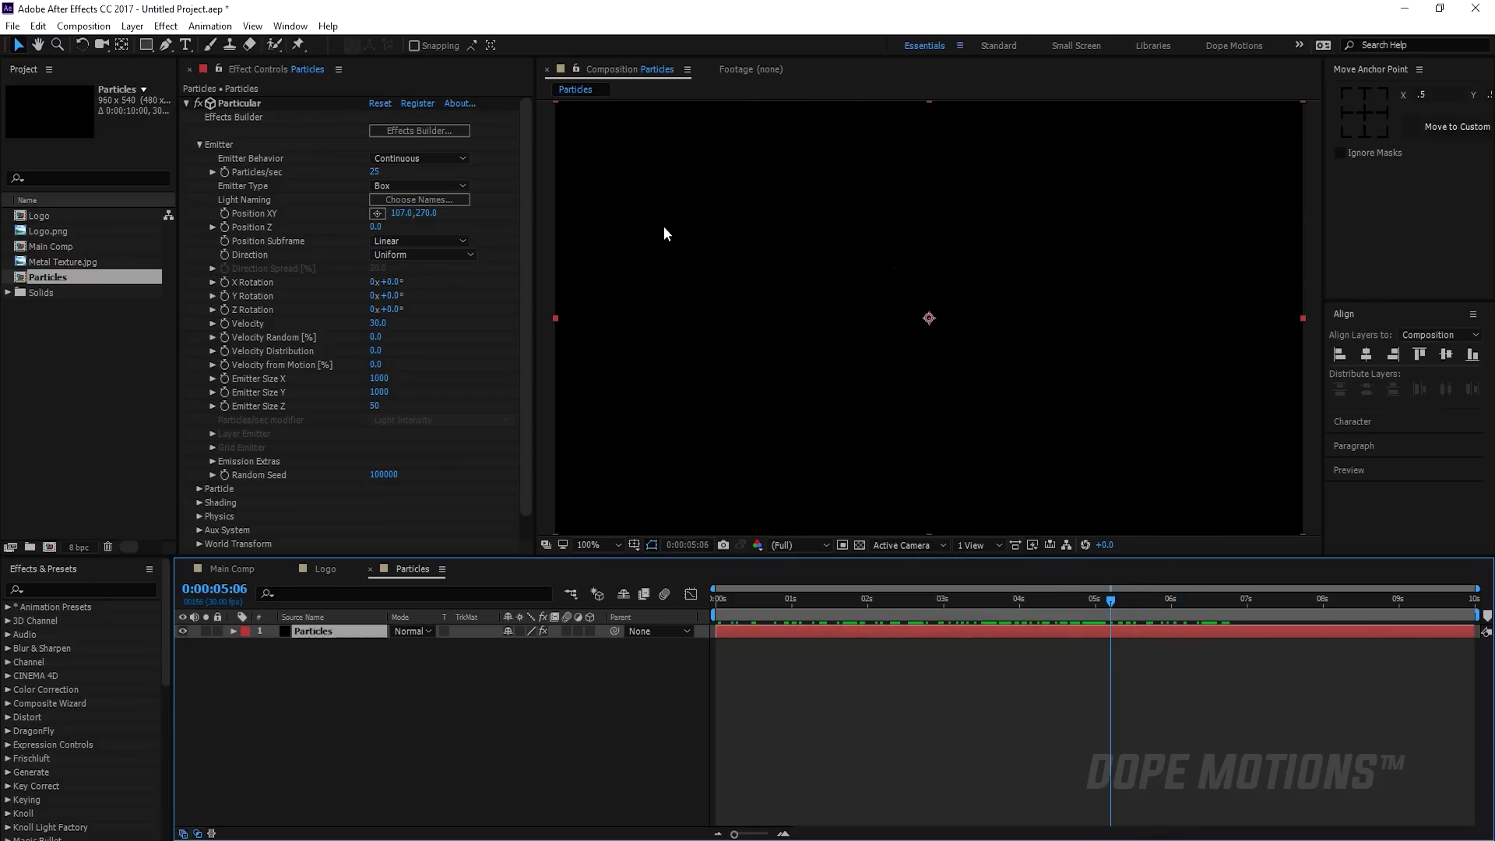
click(74, 338)
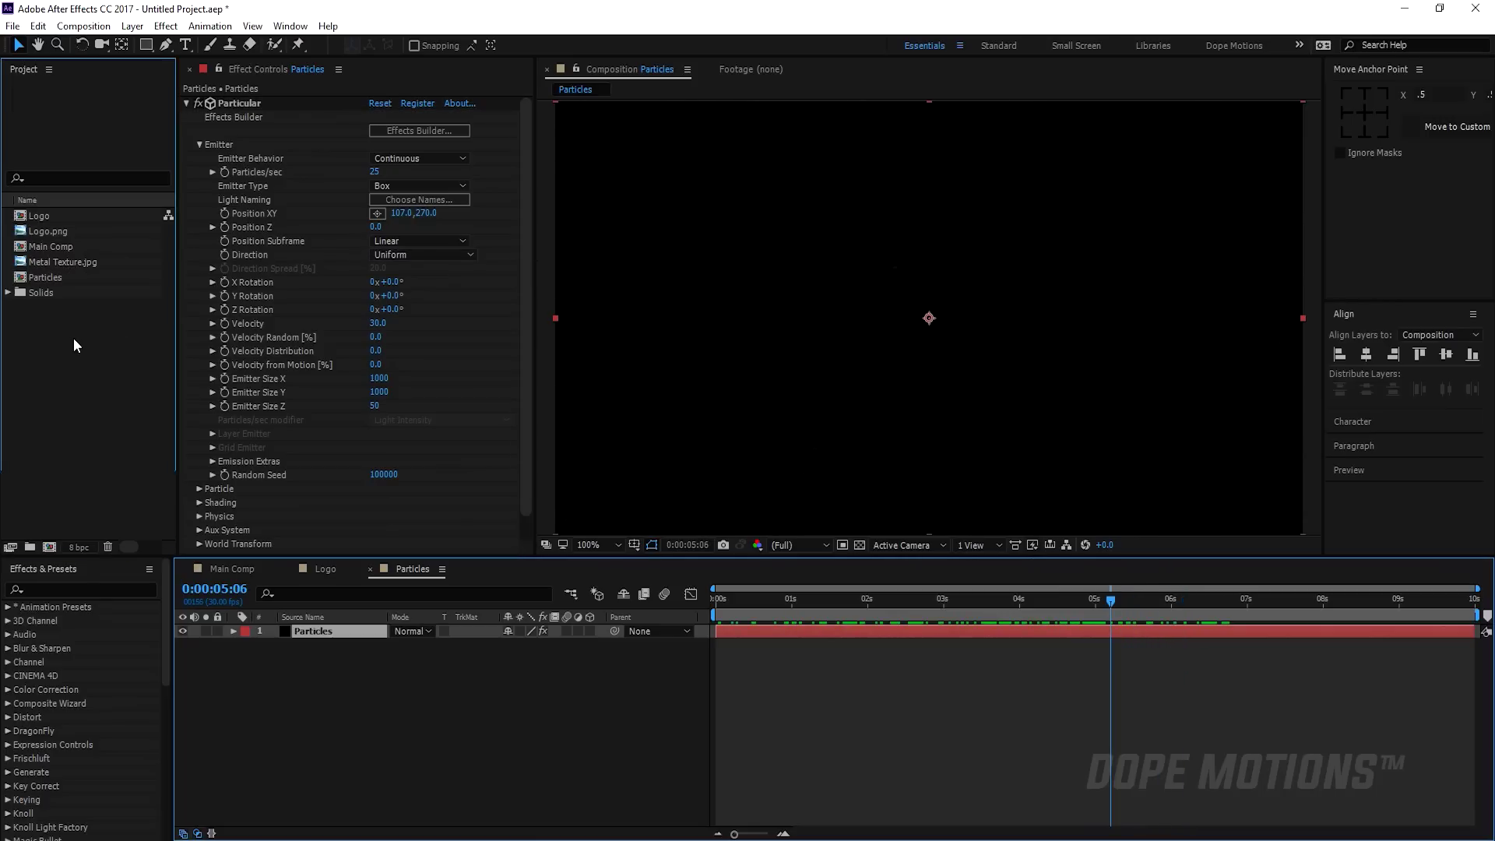
Place the Particles comp in Main Comp just above BG and scrub to preview it.
click(220, 577)
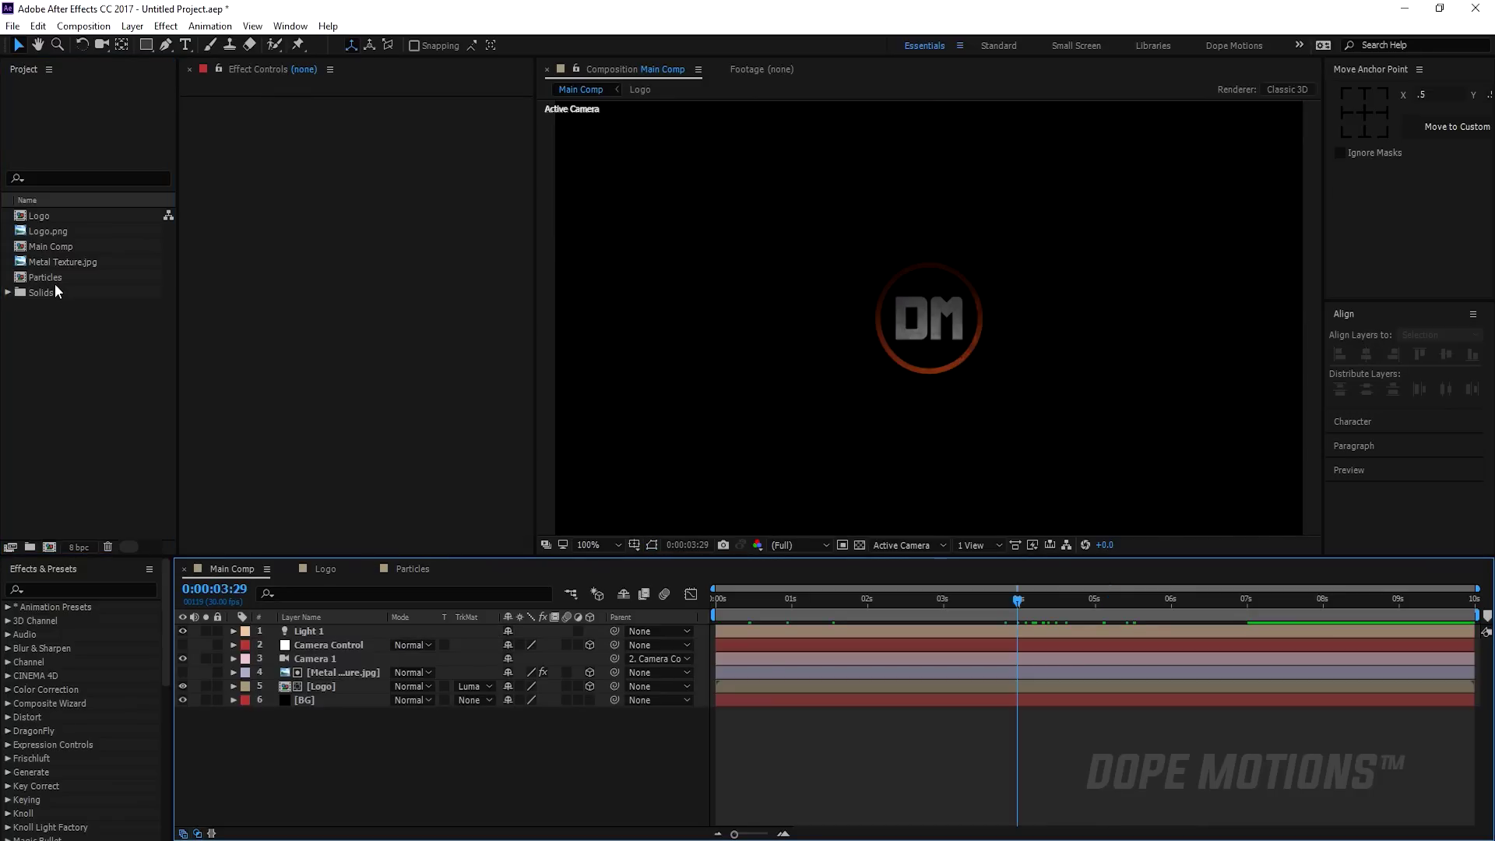
drag(55, 282, 341, 698)
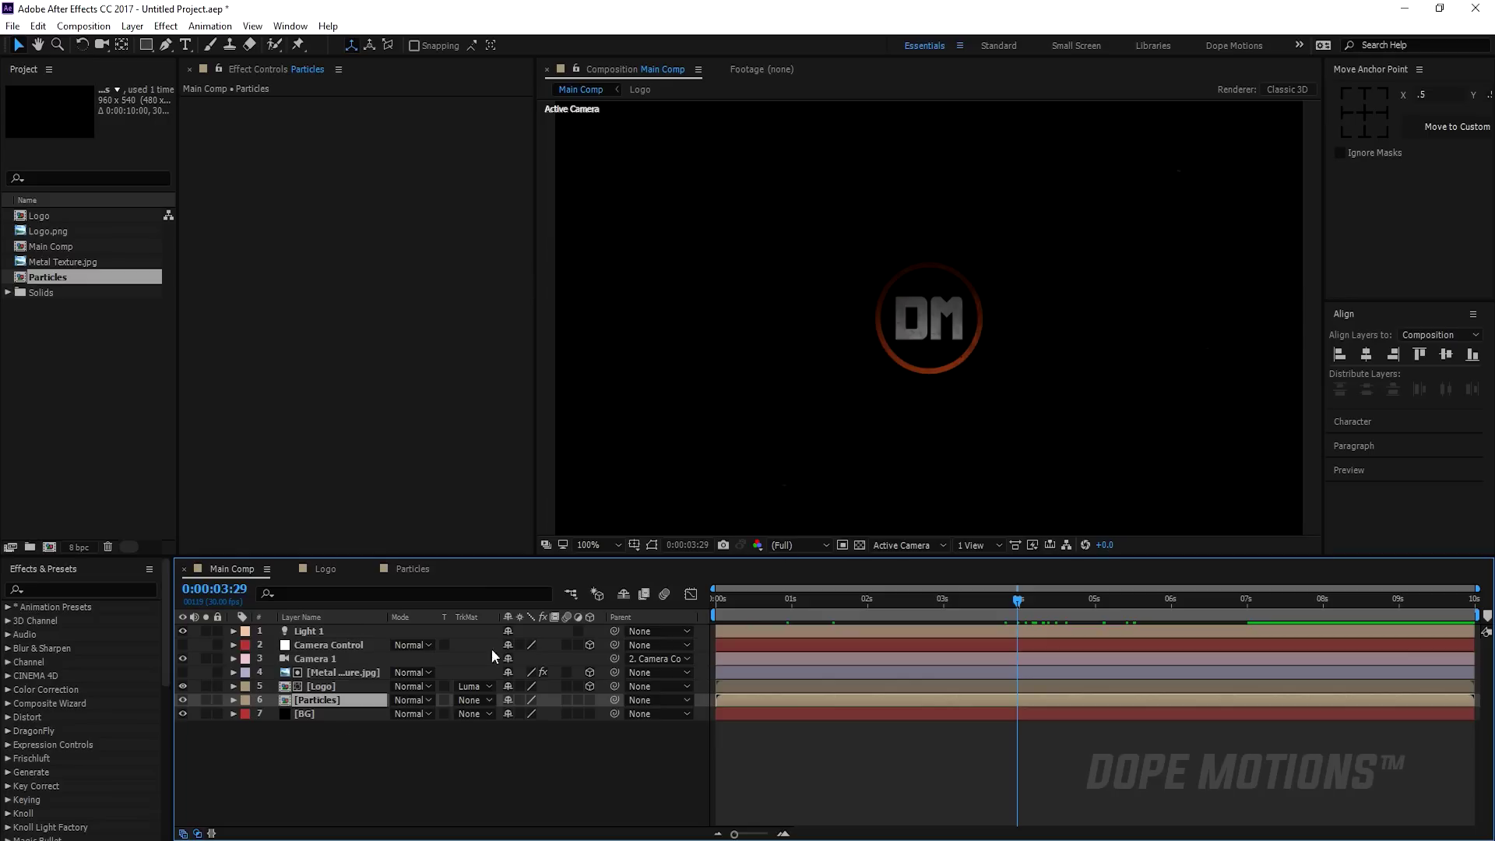
drag(838, 608, 1179, 624)
click(312, 757)
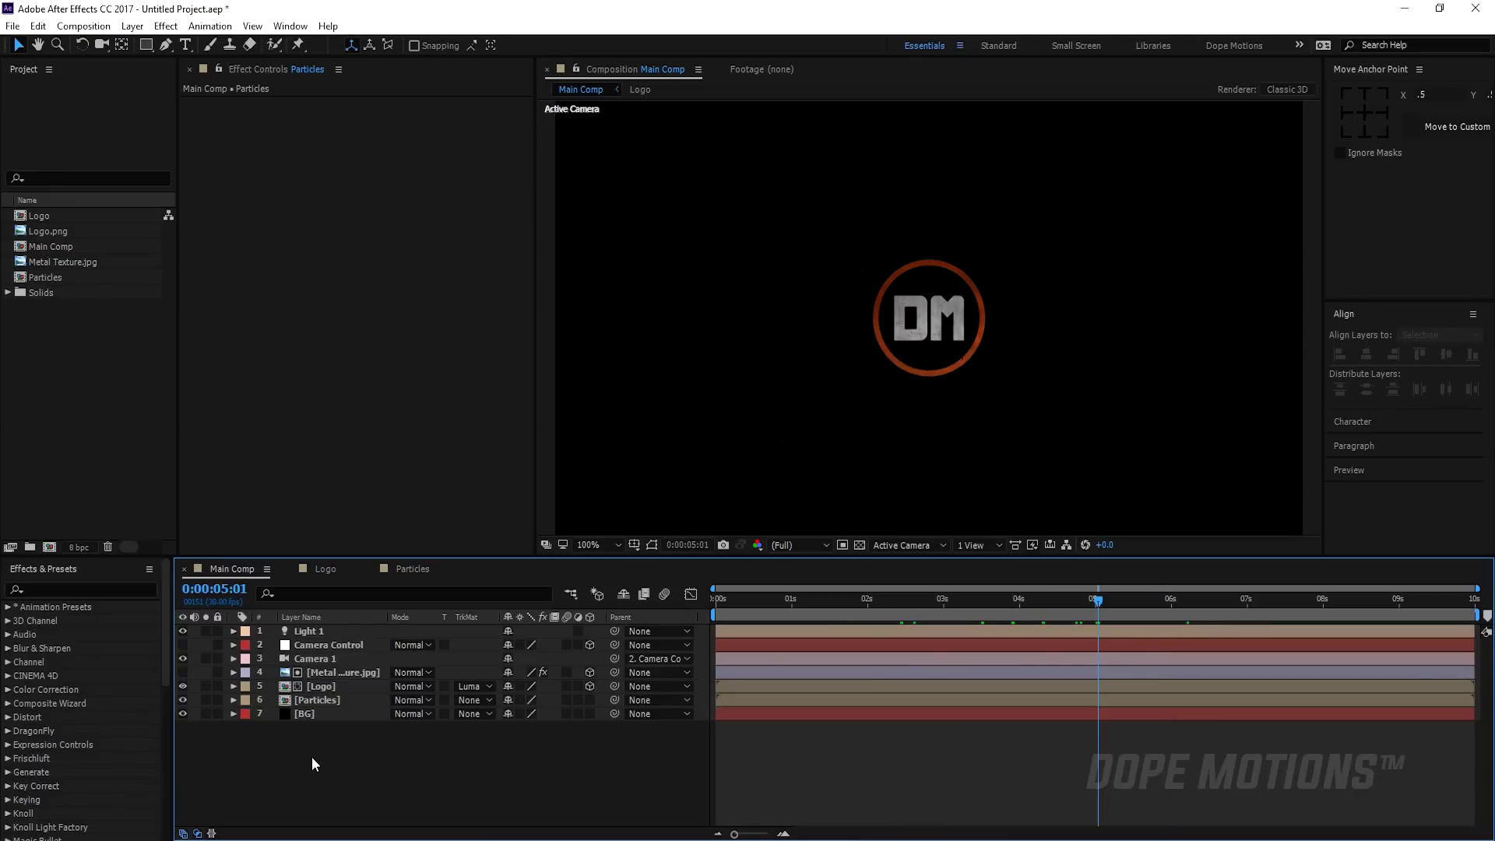
Create a new solid named Op and apply Video Copilot Optical Flares to it.
key(ctrl+y)
text(O)
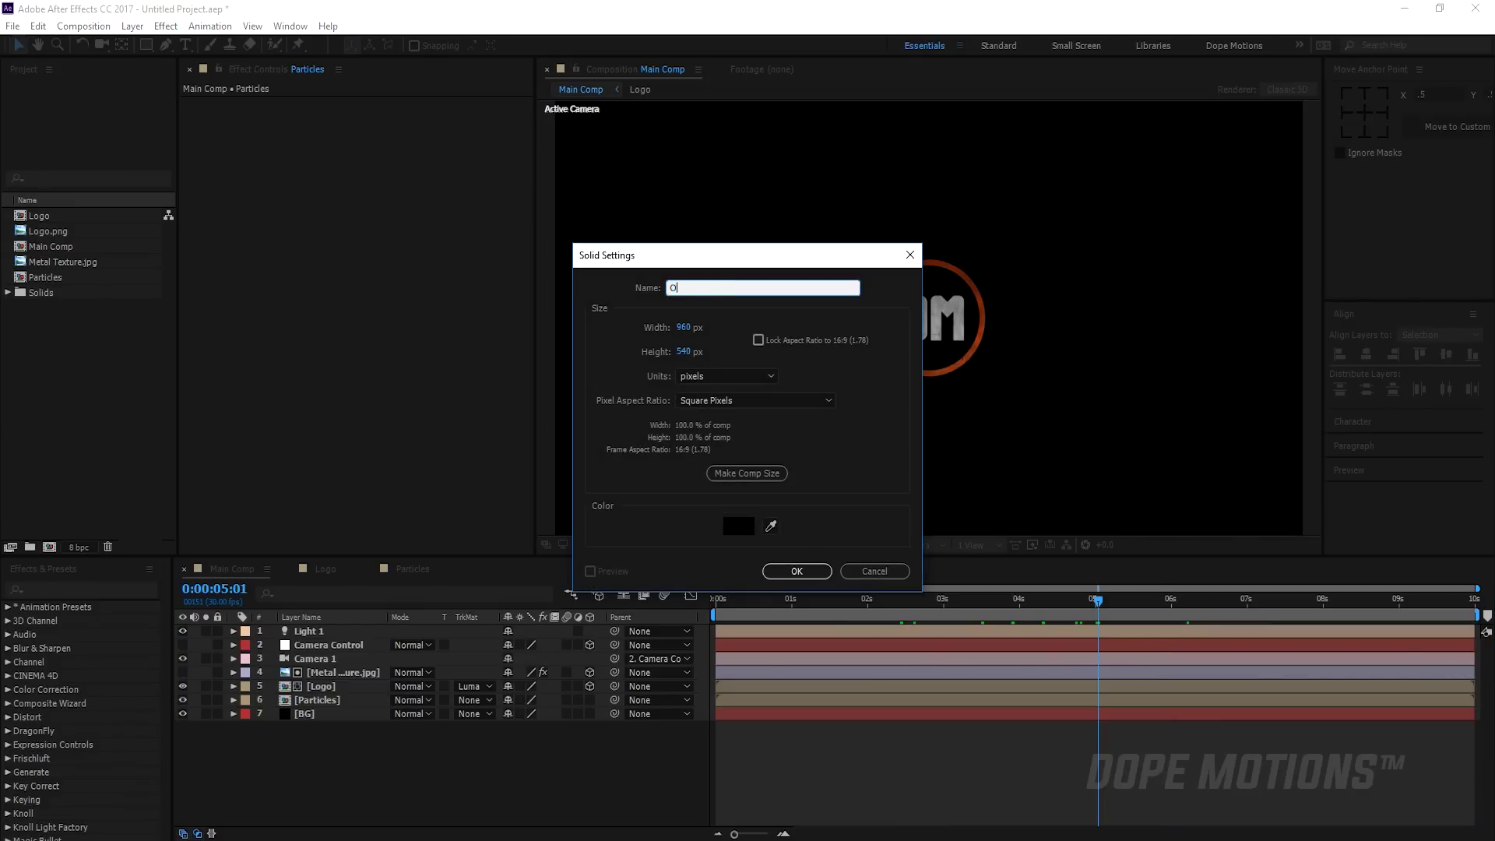
text(p)
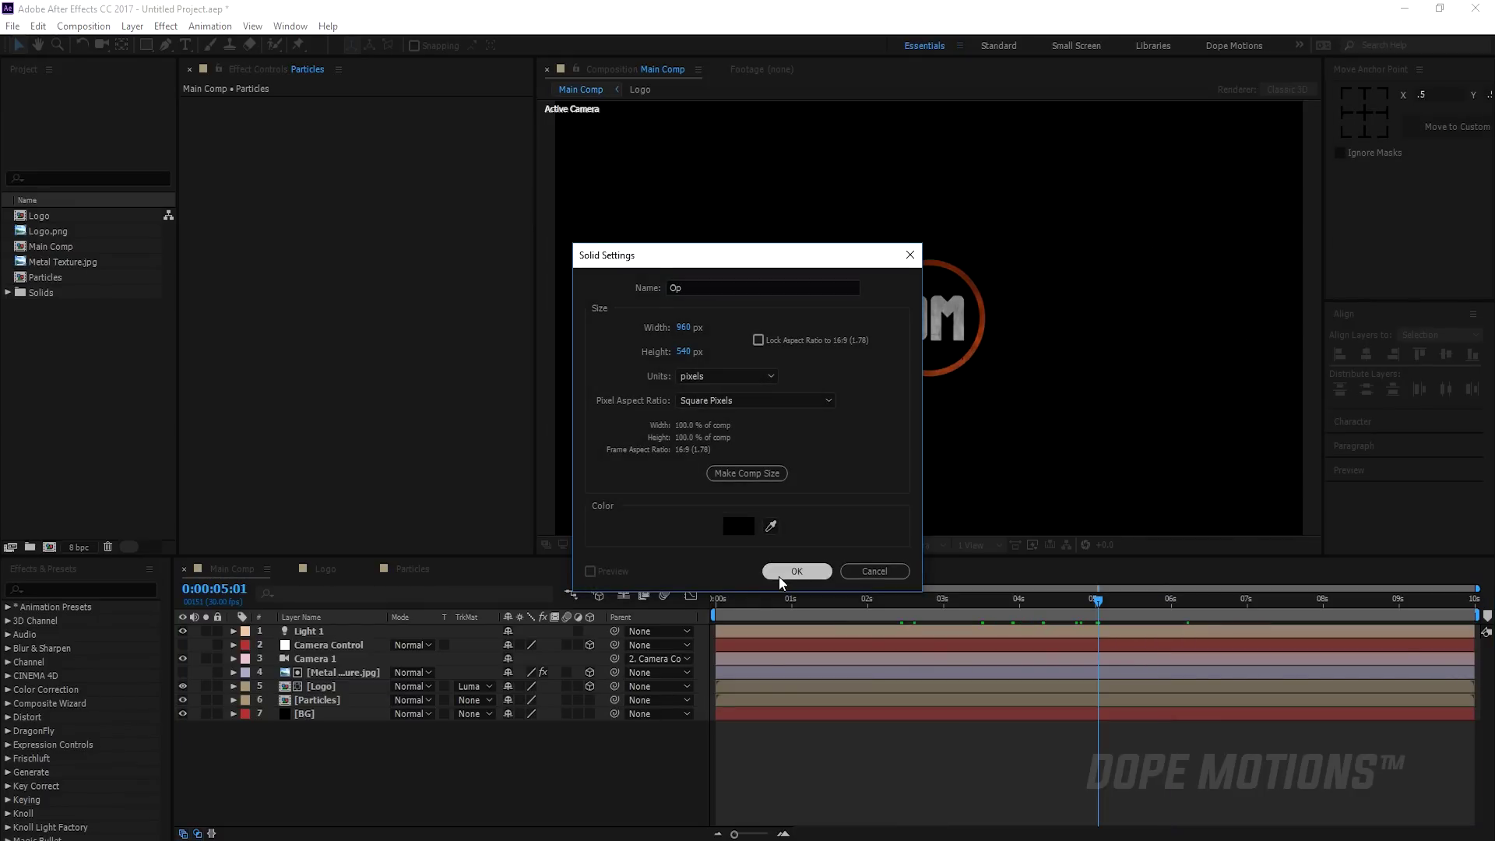
click(779, 576)
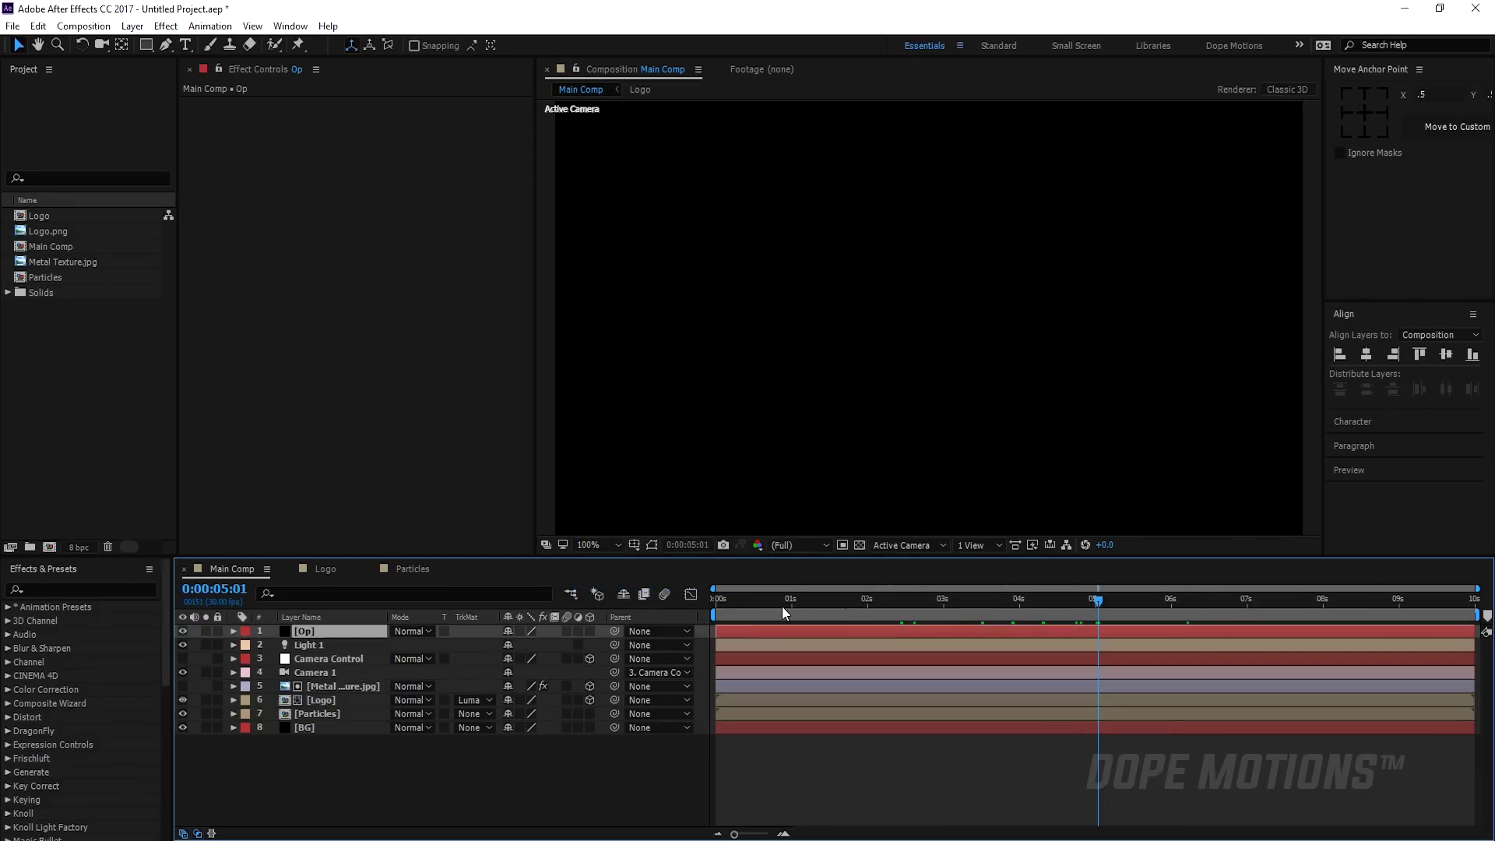
click(170, 28)
mouse_move(399, 802)
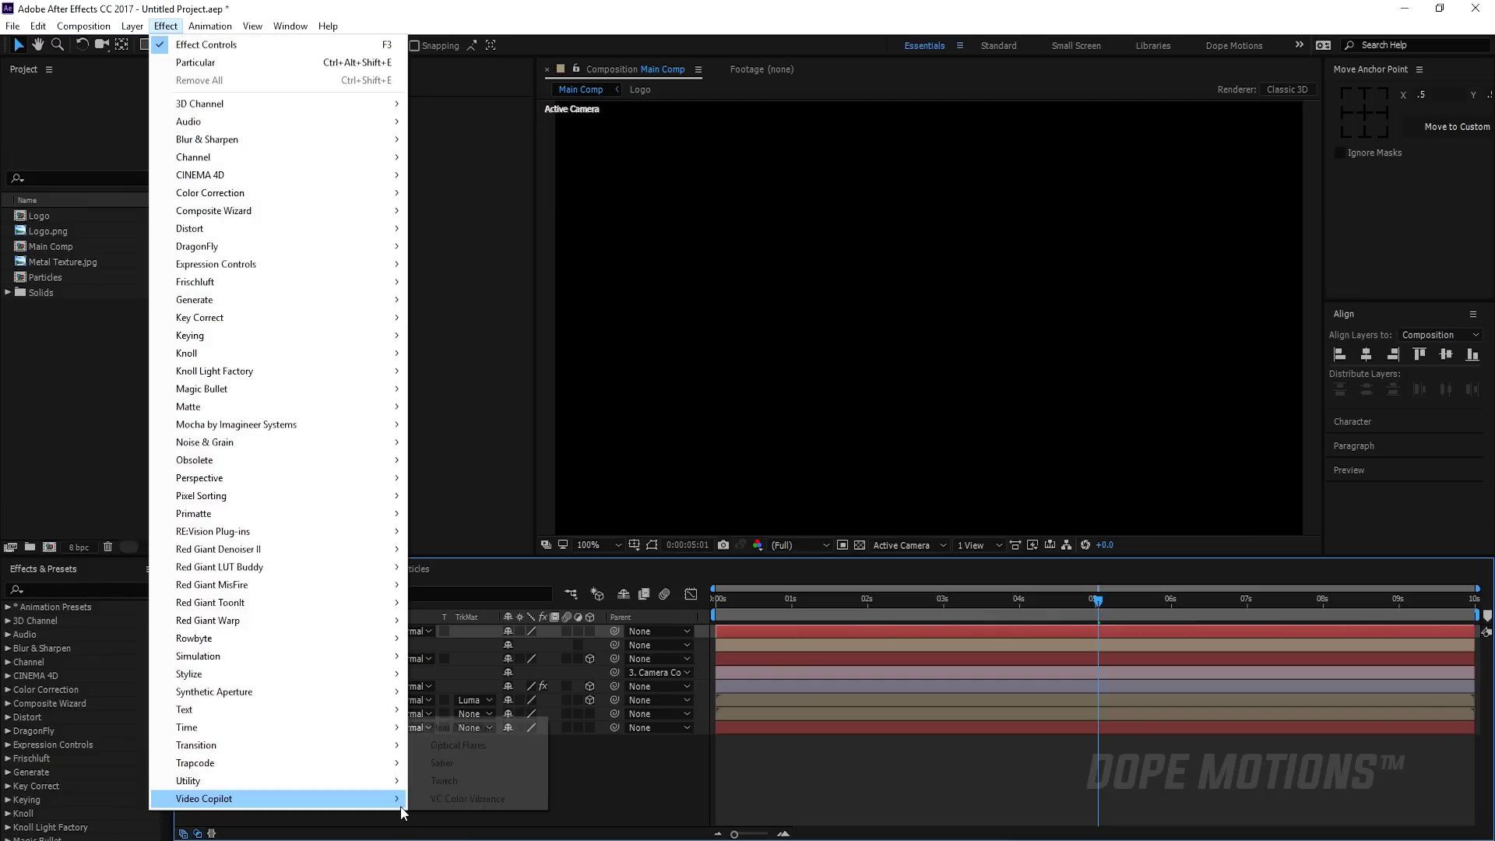
click(465, 746)
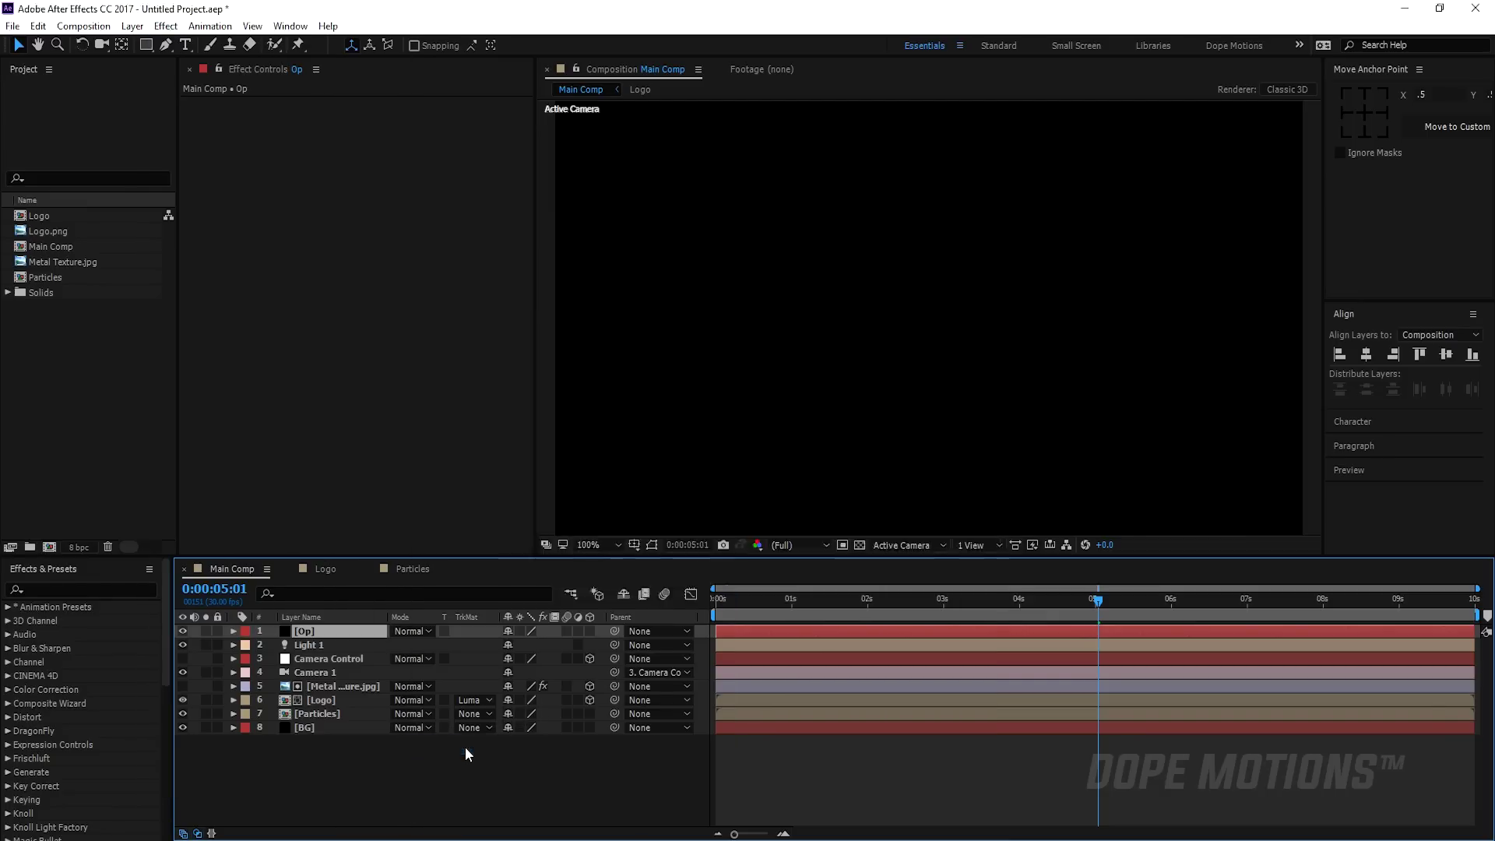
Set the flare Render Mode to On Transparent and reduce its elements to a single Glow.
click(381, 336)
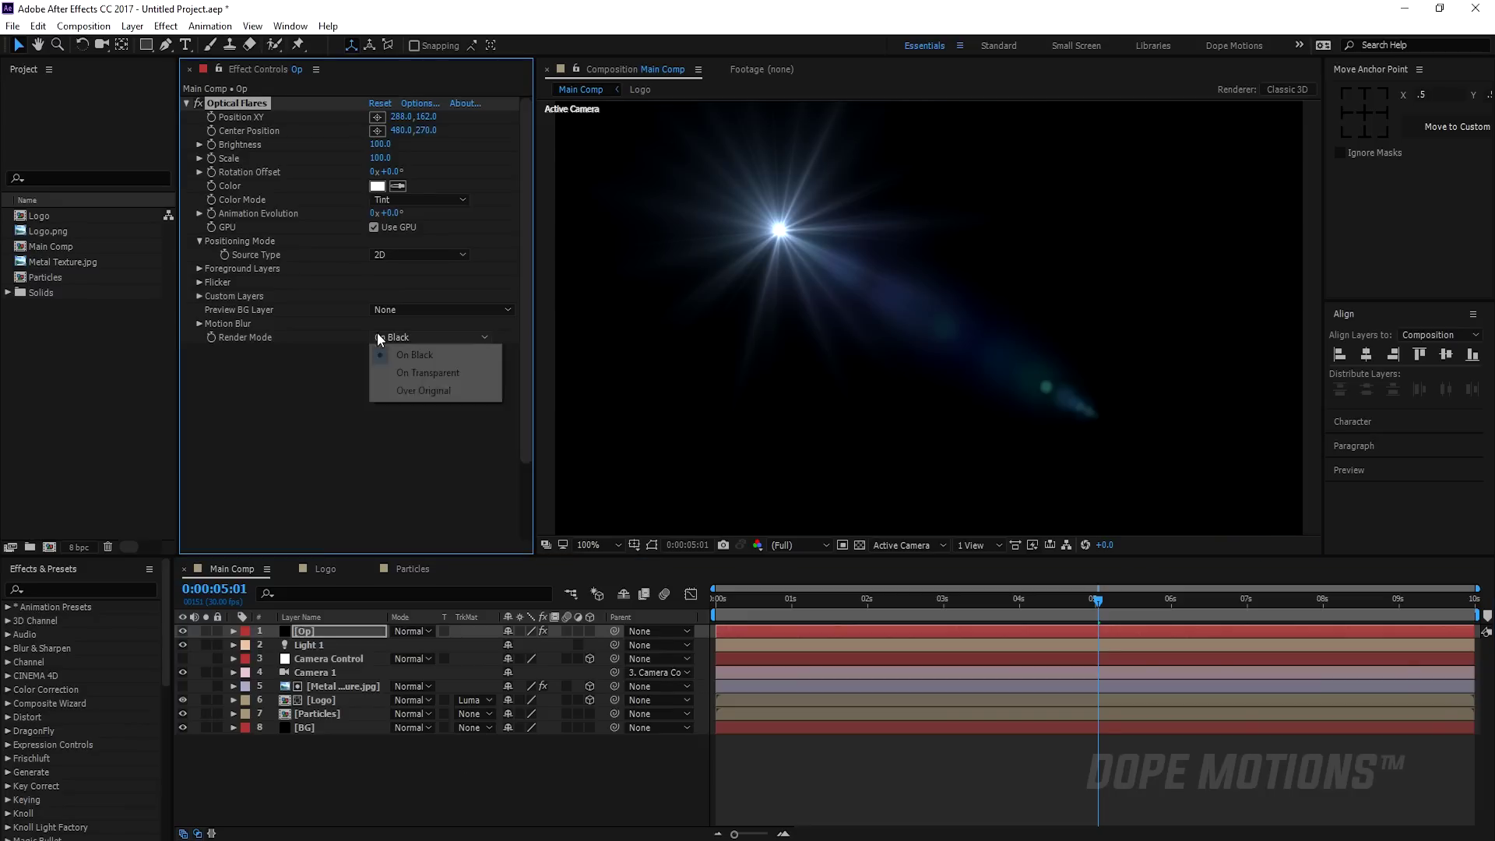
click(403, 370)
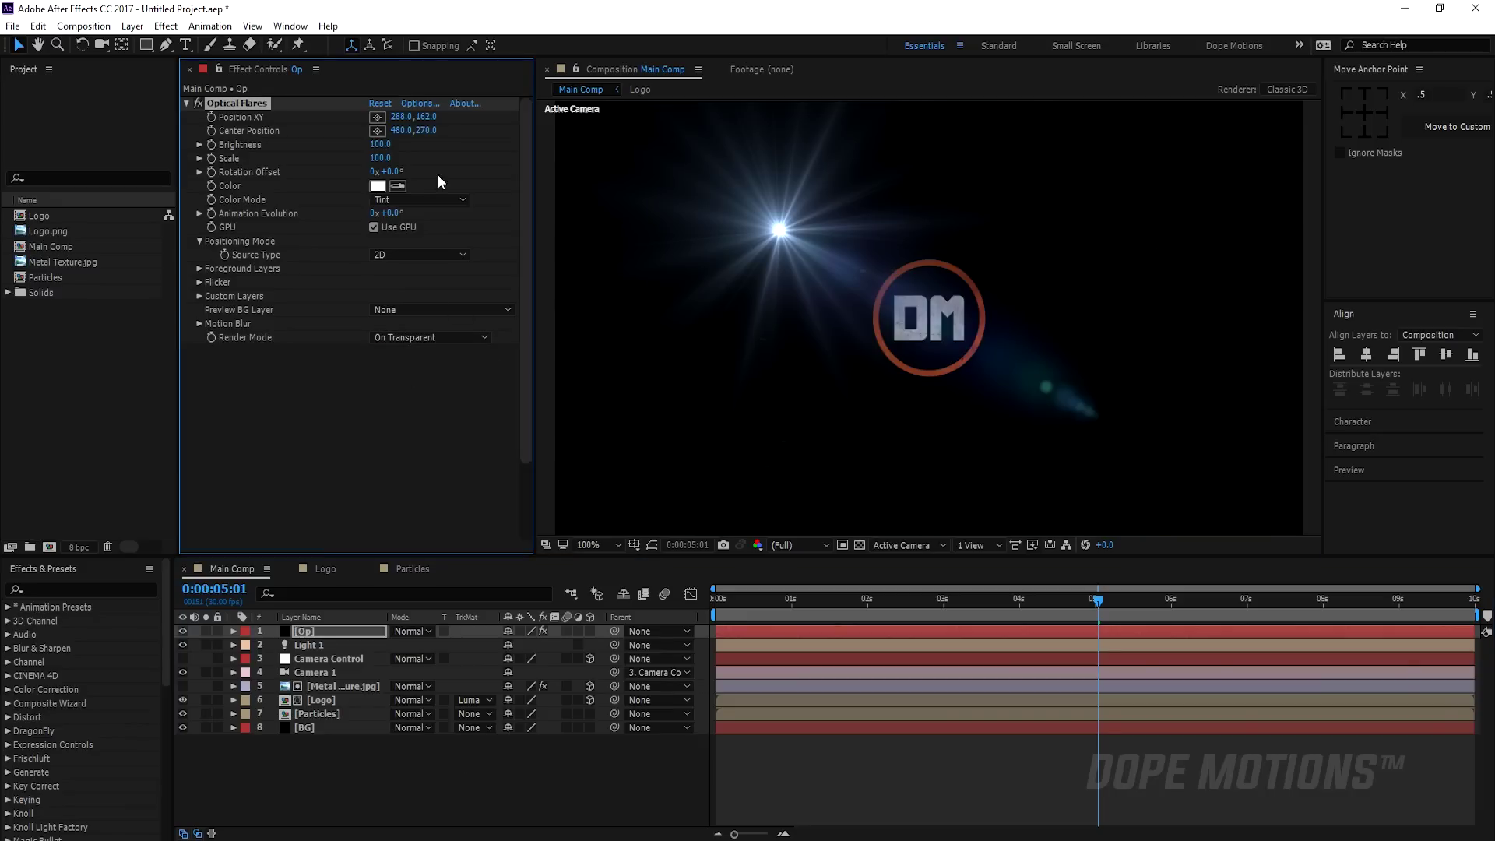
click(407, 102)
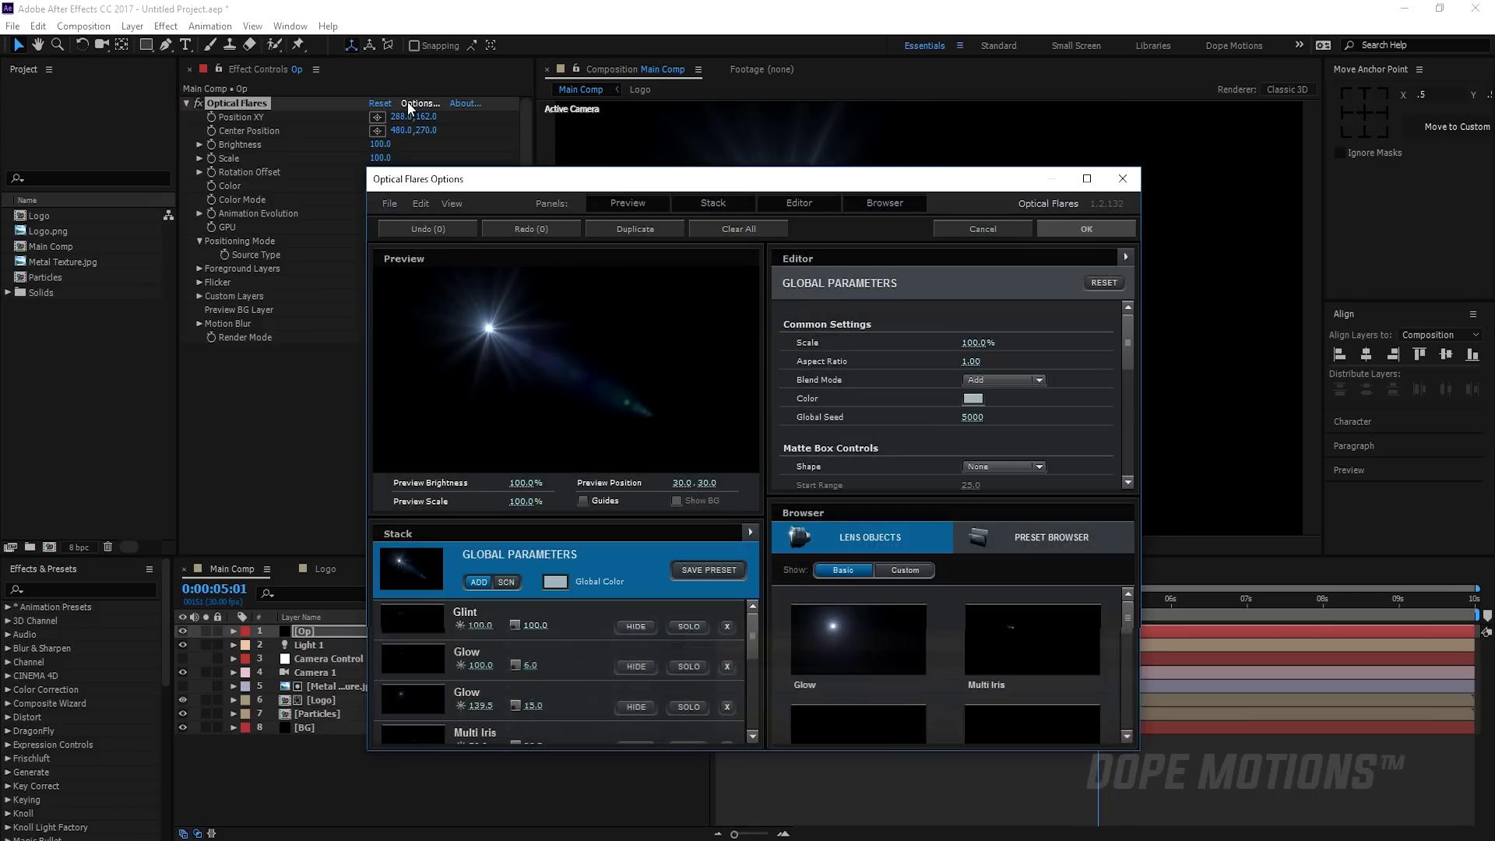
click(733, 231)
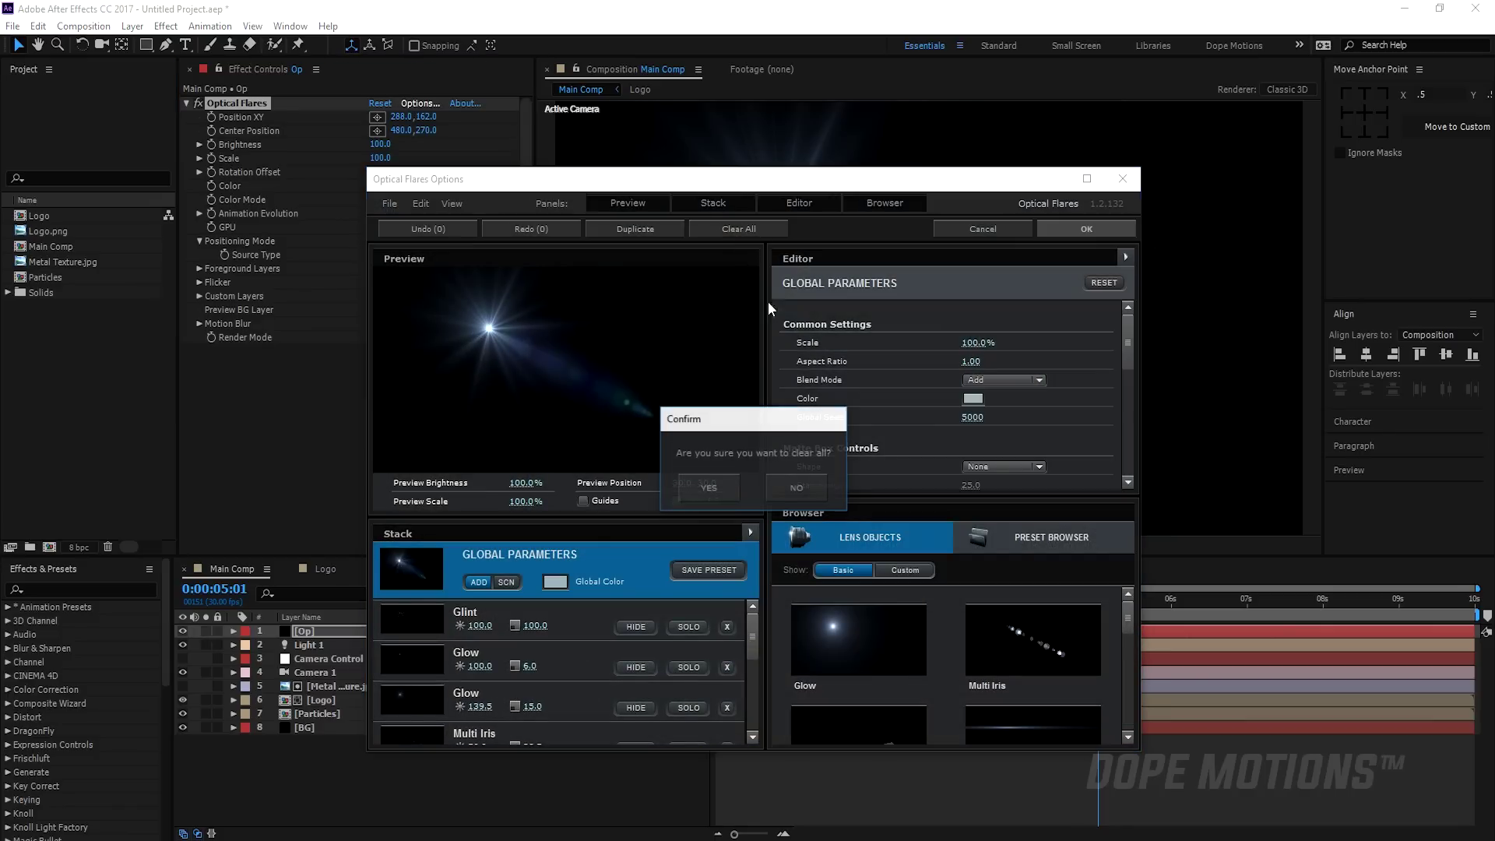
click(732, 483)
click(806, 623)
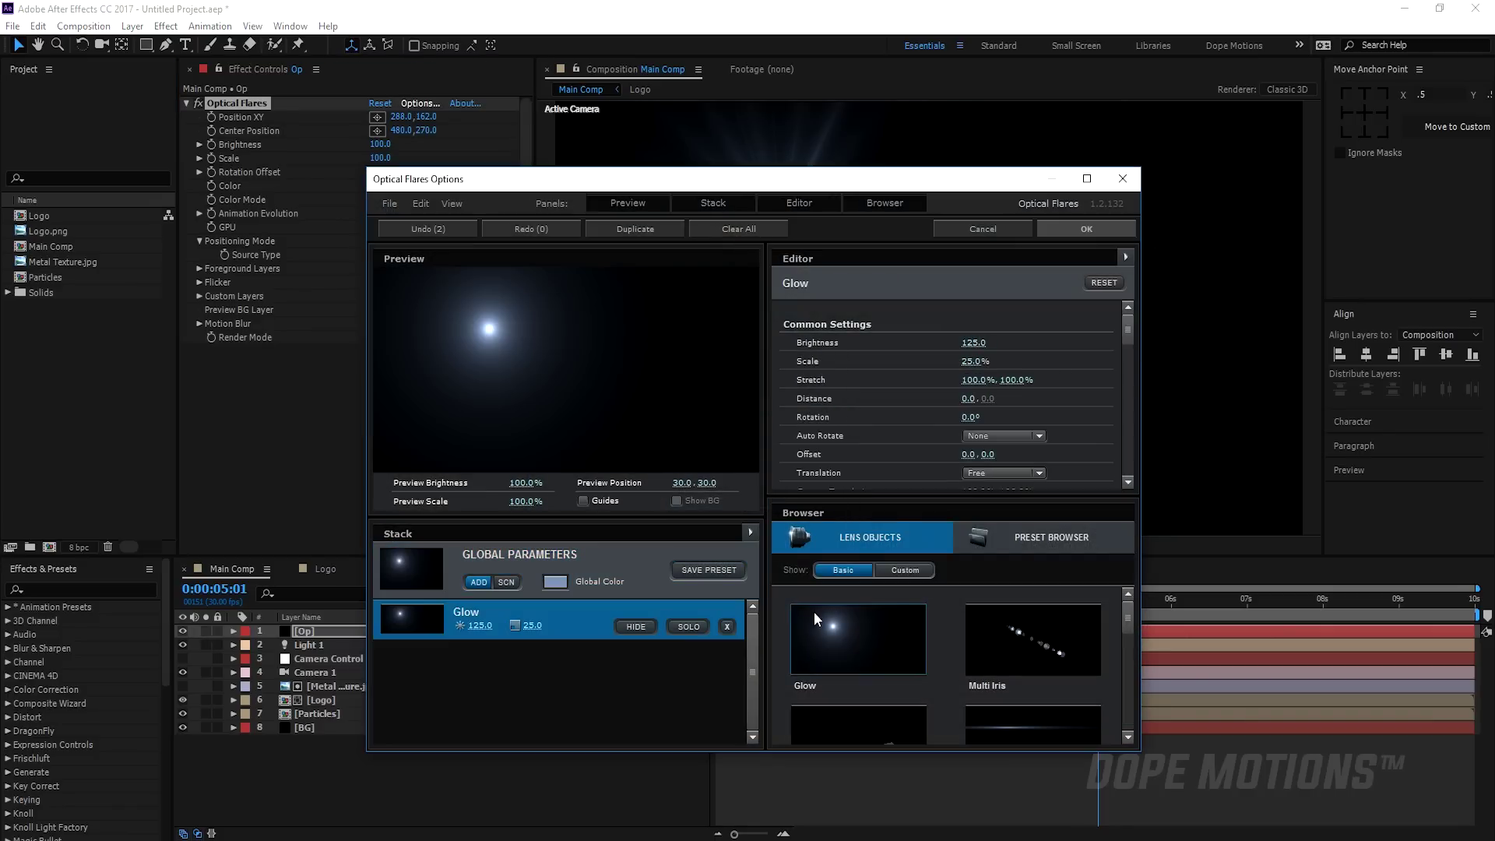
click(1058, 232)
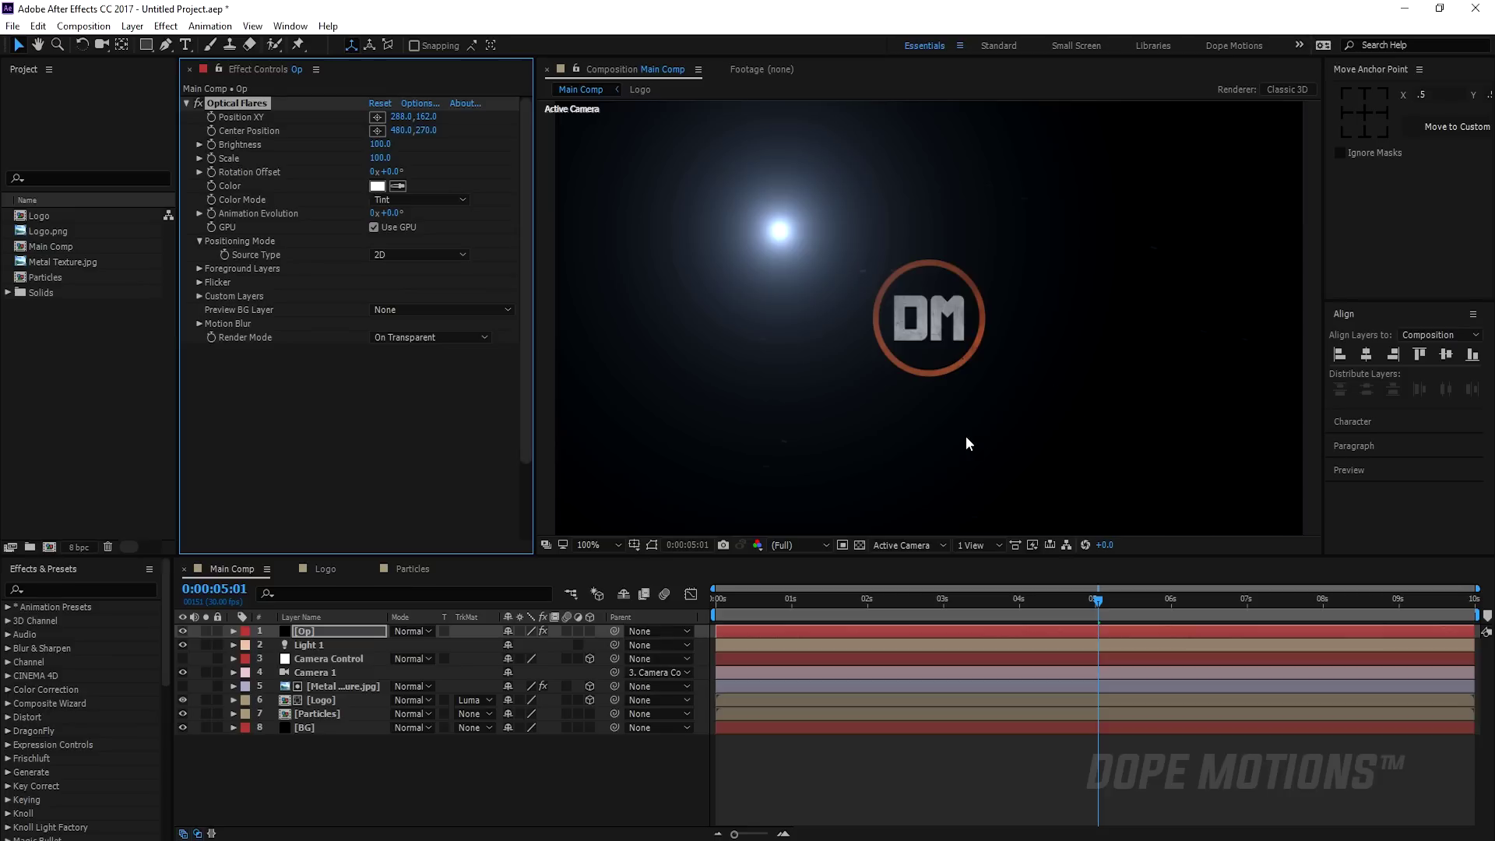
Move the flare position past the lower-left corner of the frame, to -45.6, 596.0.
click(72, 539)
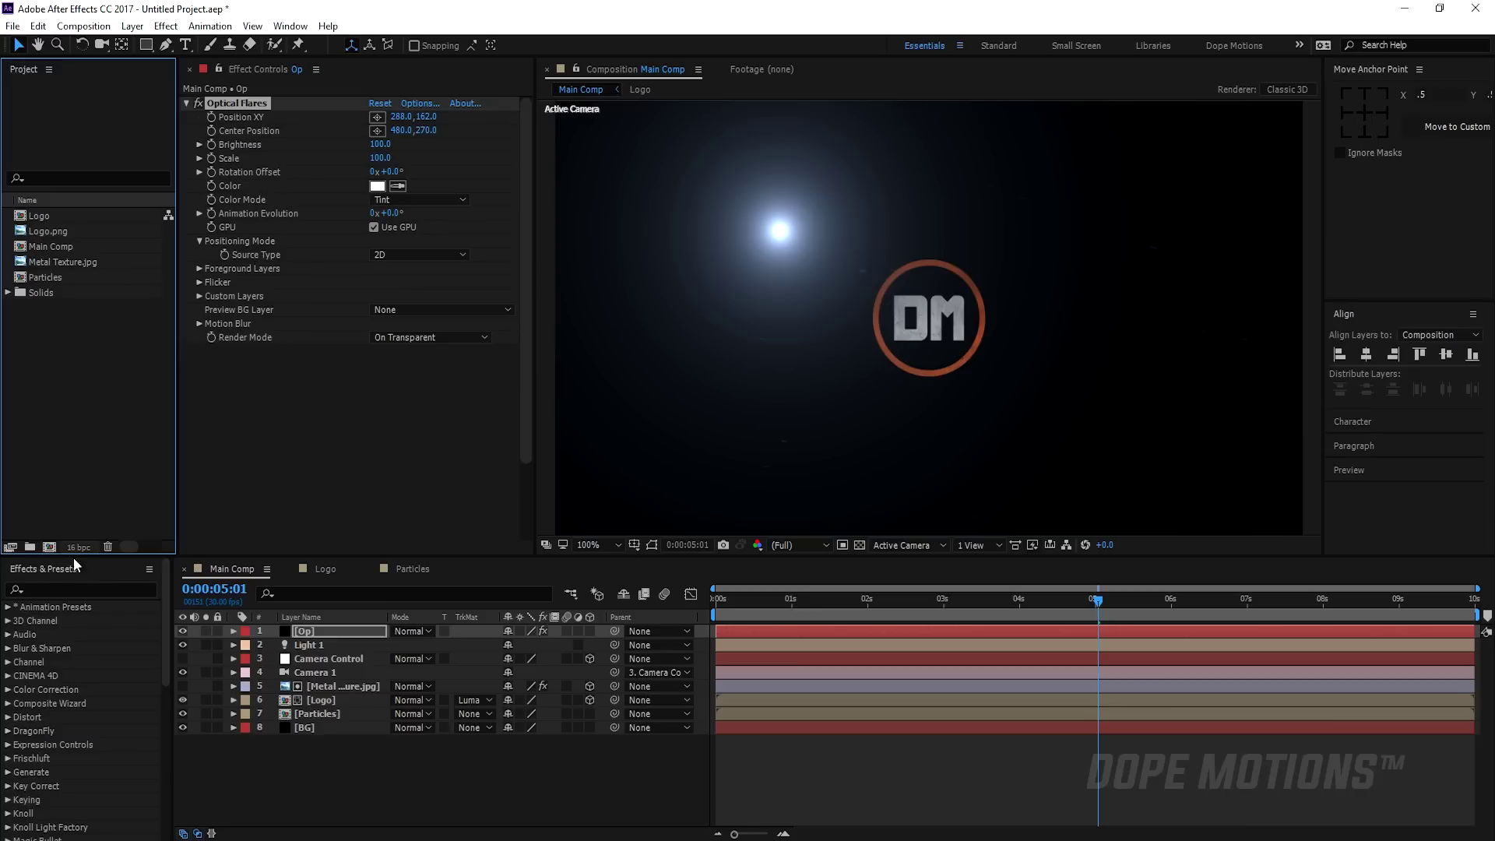
click(254, 107)
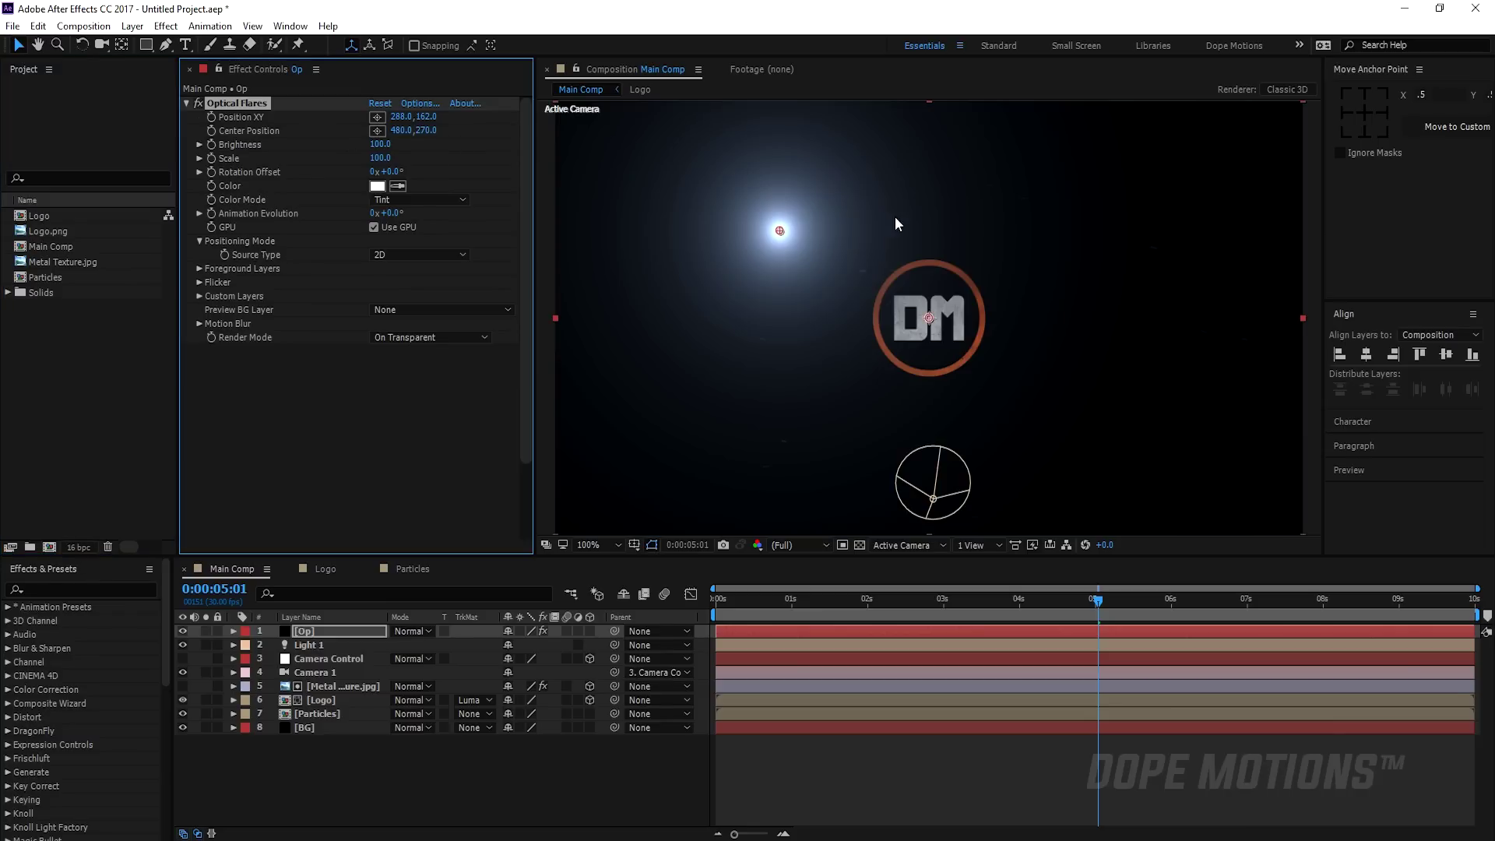
drag(779, 232, 557, 524)
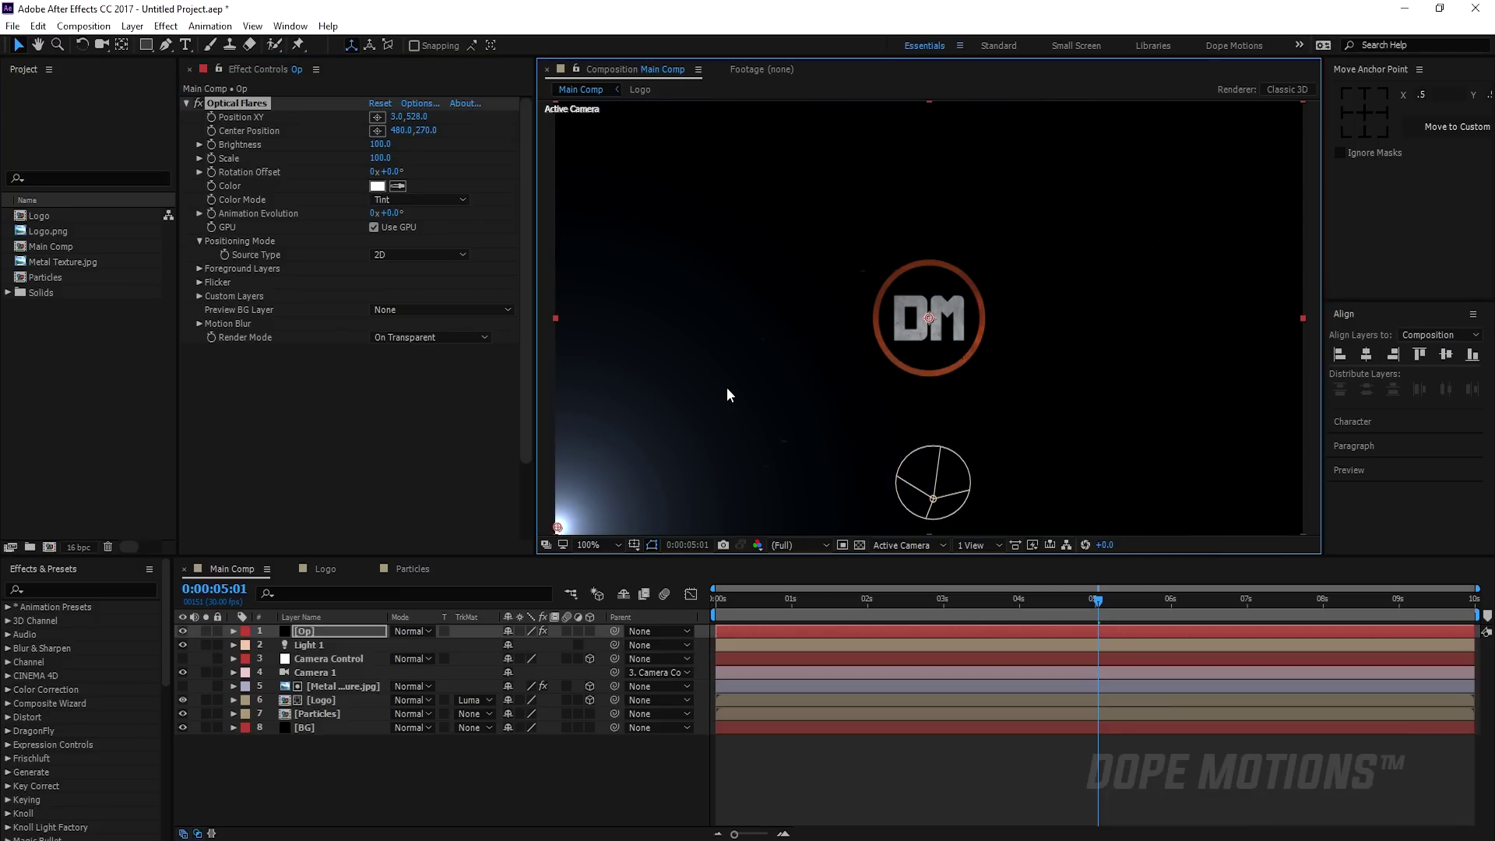
key(comma)
key(period)
key(comma)
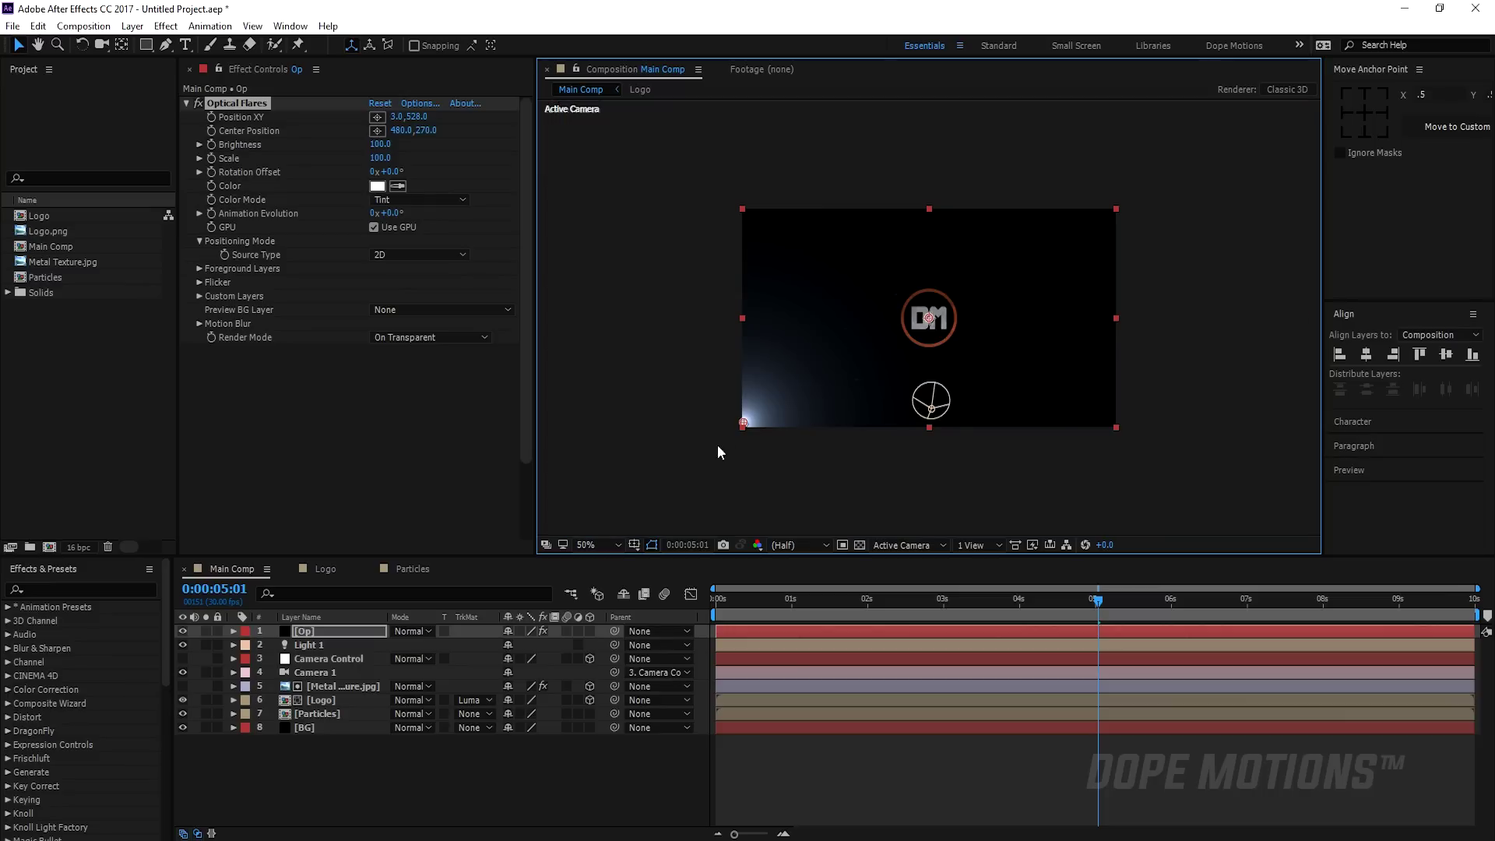
drag(743, 426, 721, 458)
Tint the flare Color dark orange (964000).
click(377, 186)
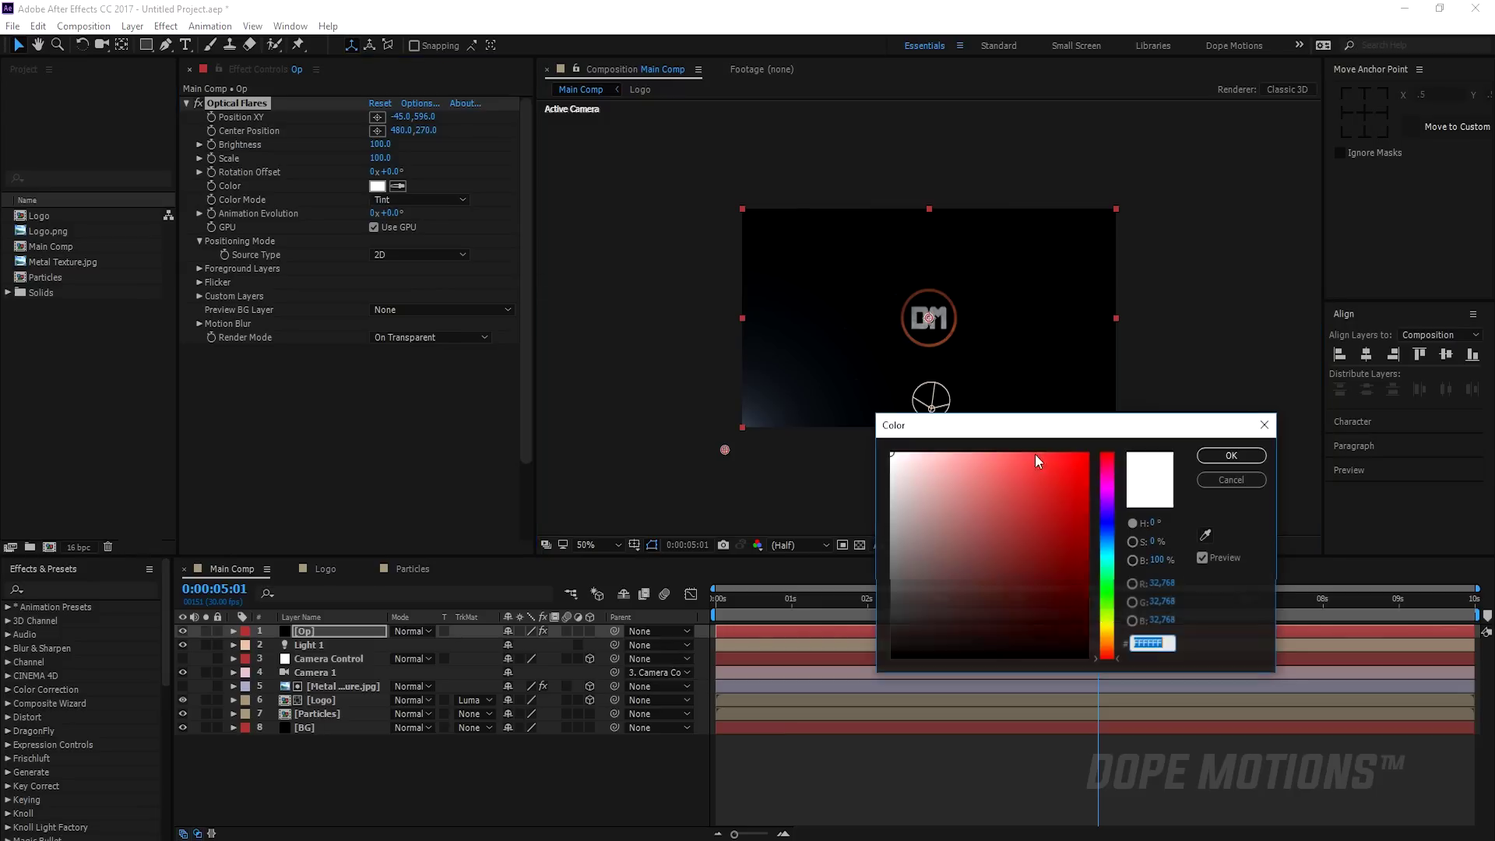
drag(1109, 623, 1109, 640)
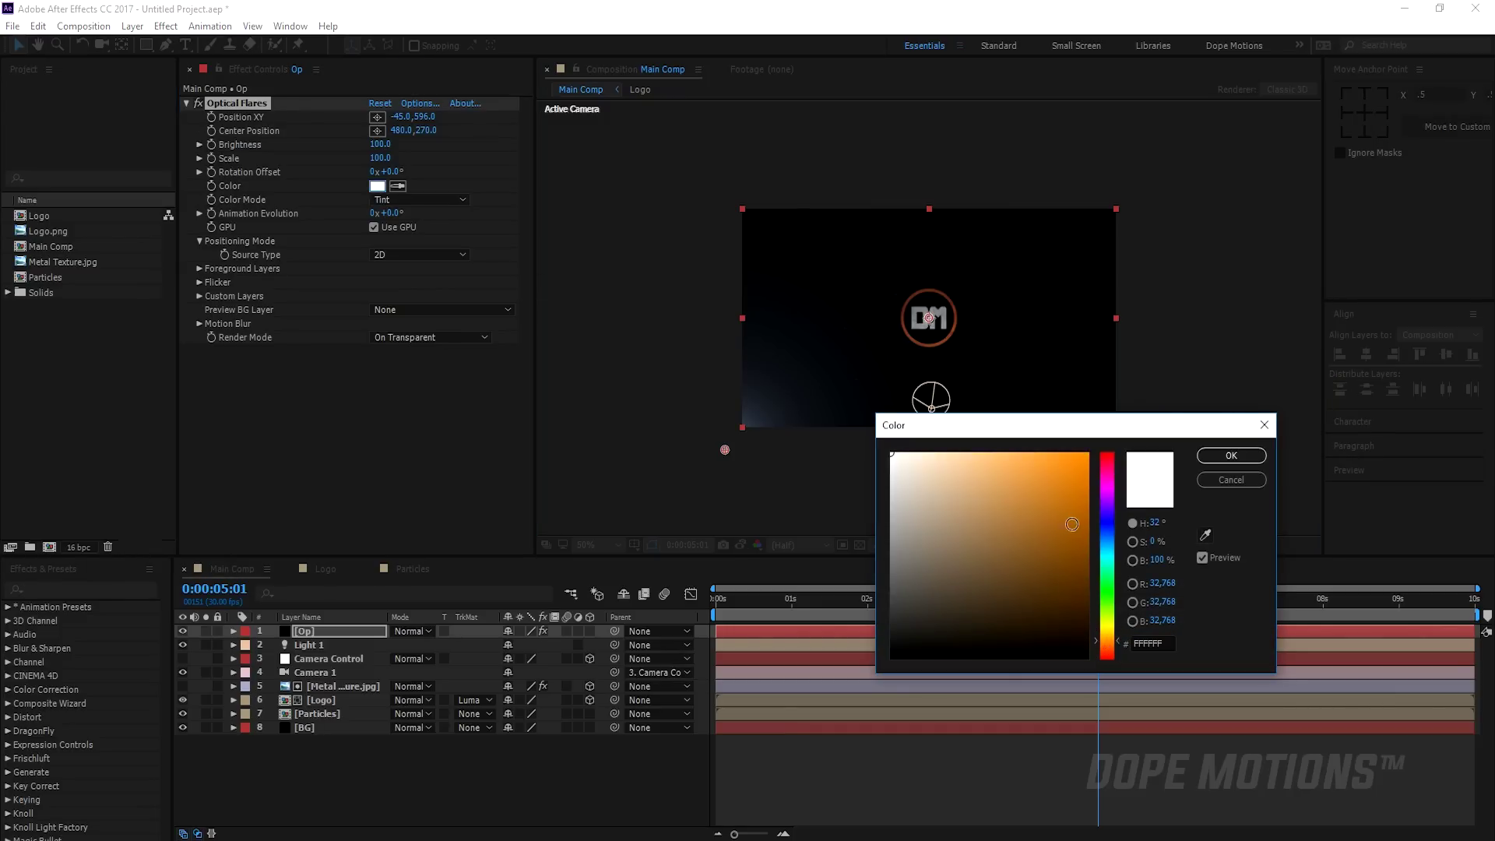
mouse_move(1072, 524)
mouse_down()
mouse_move(1089, 506)
mouse_move(1109, 537)
mouse_up()
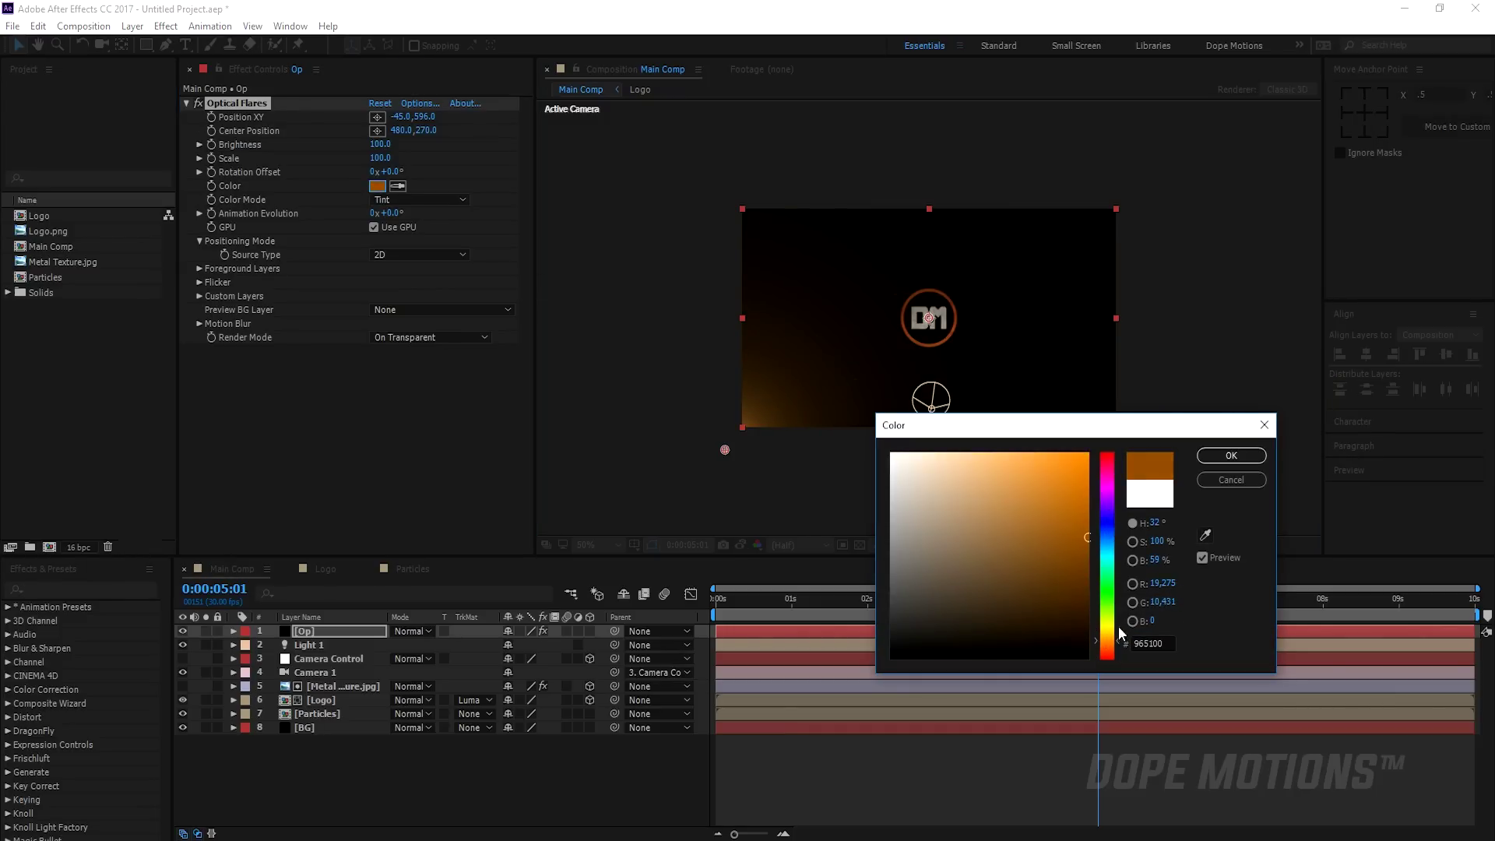
drag(1109, 644, 1109, 655)
click(1219, 460)
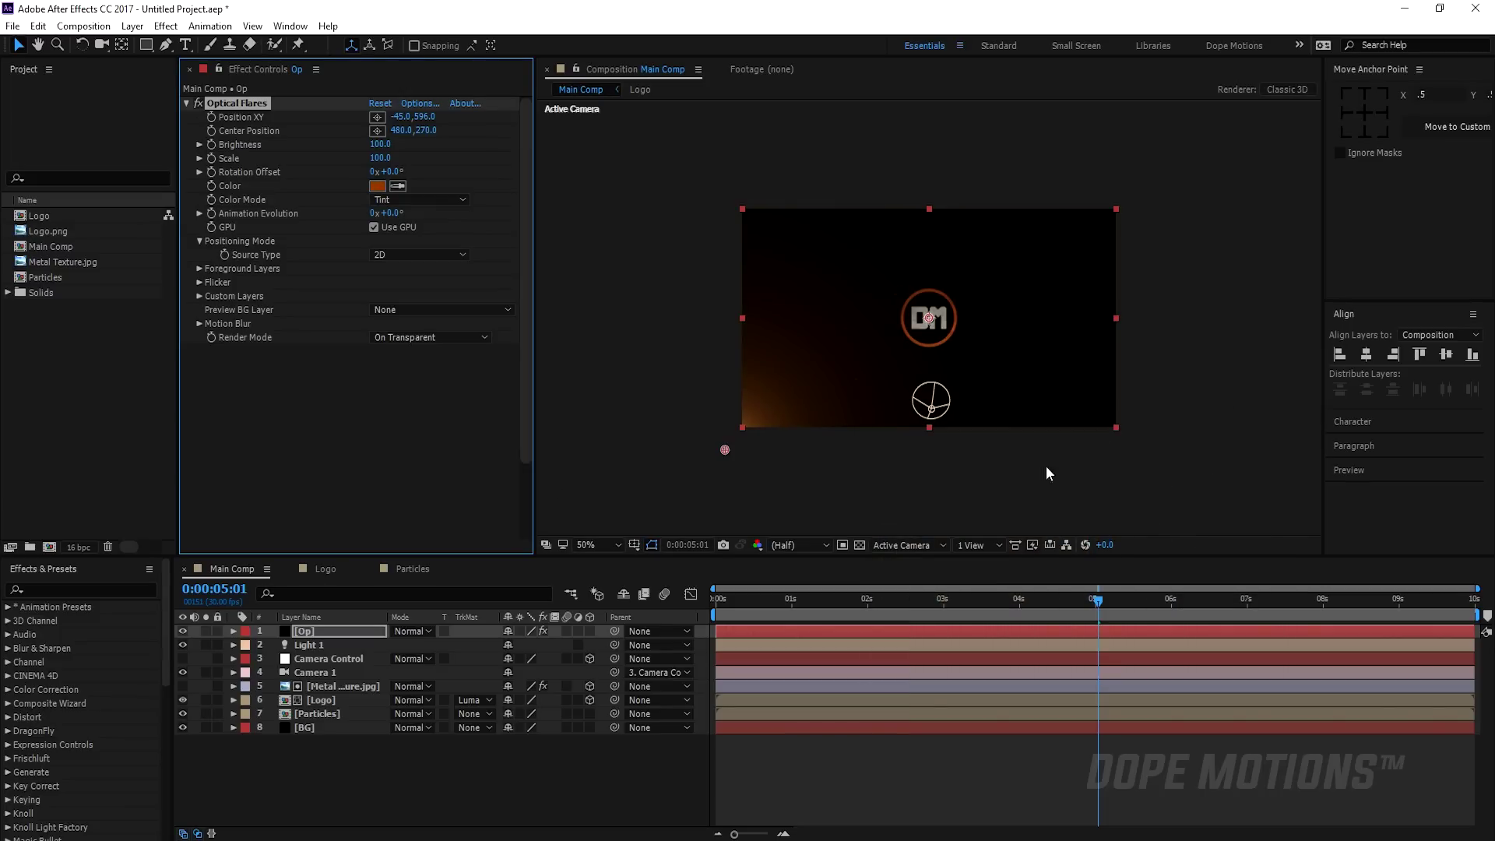
Duplicate the Op layer and move its flare to the lower-right corner, at 991.0, 596.0.
click(323, 628)
key(ctrl+d)
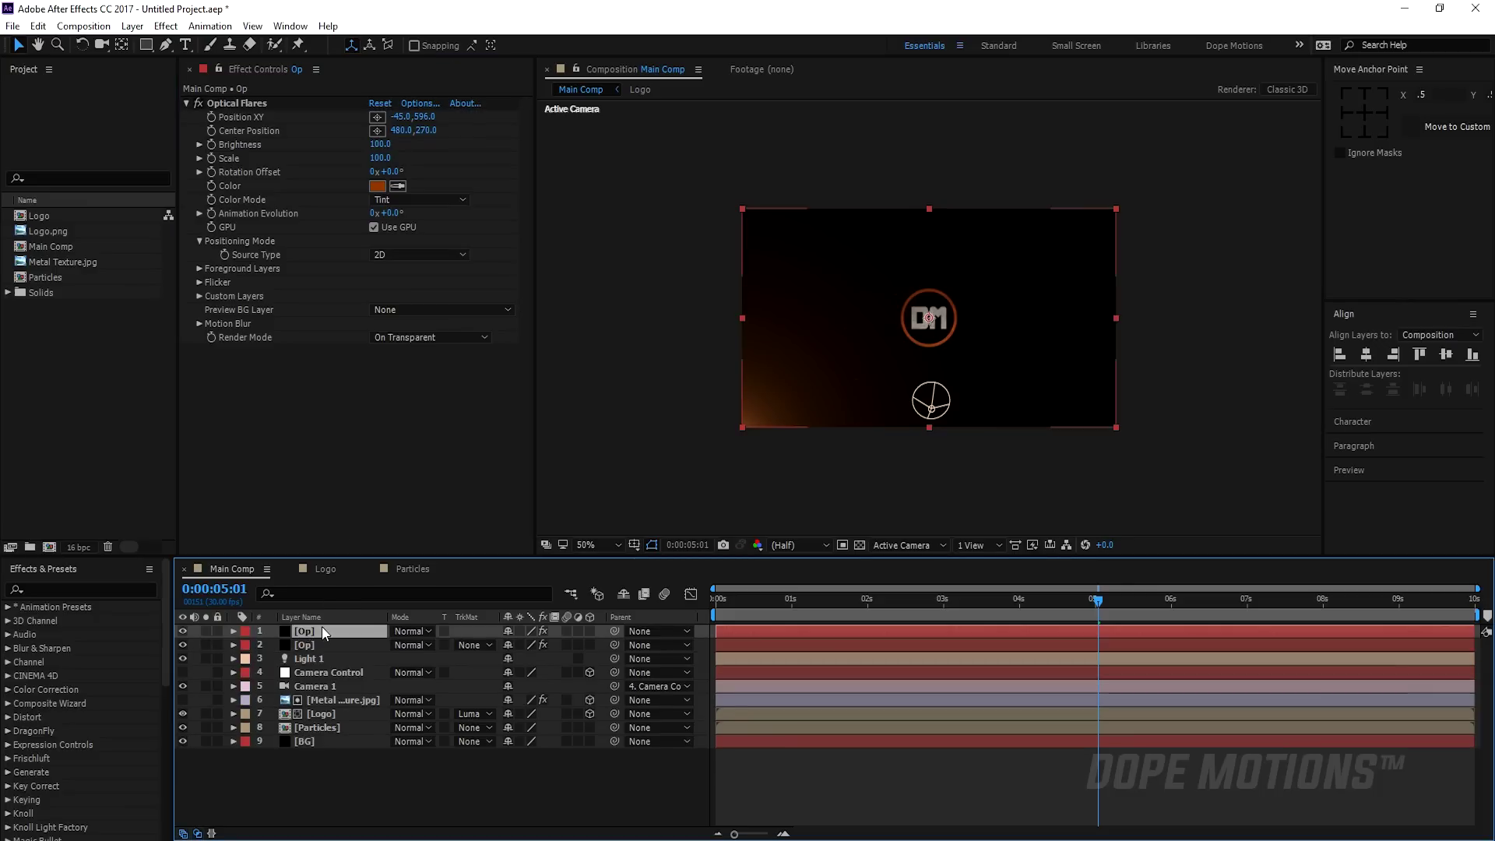
click(205, 102)
drag(725, 451, 1128, 459)
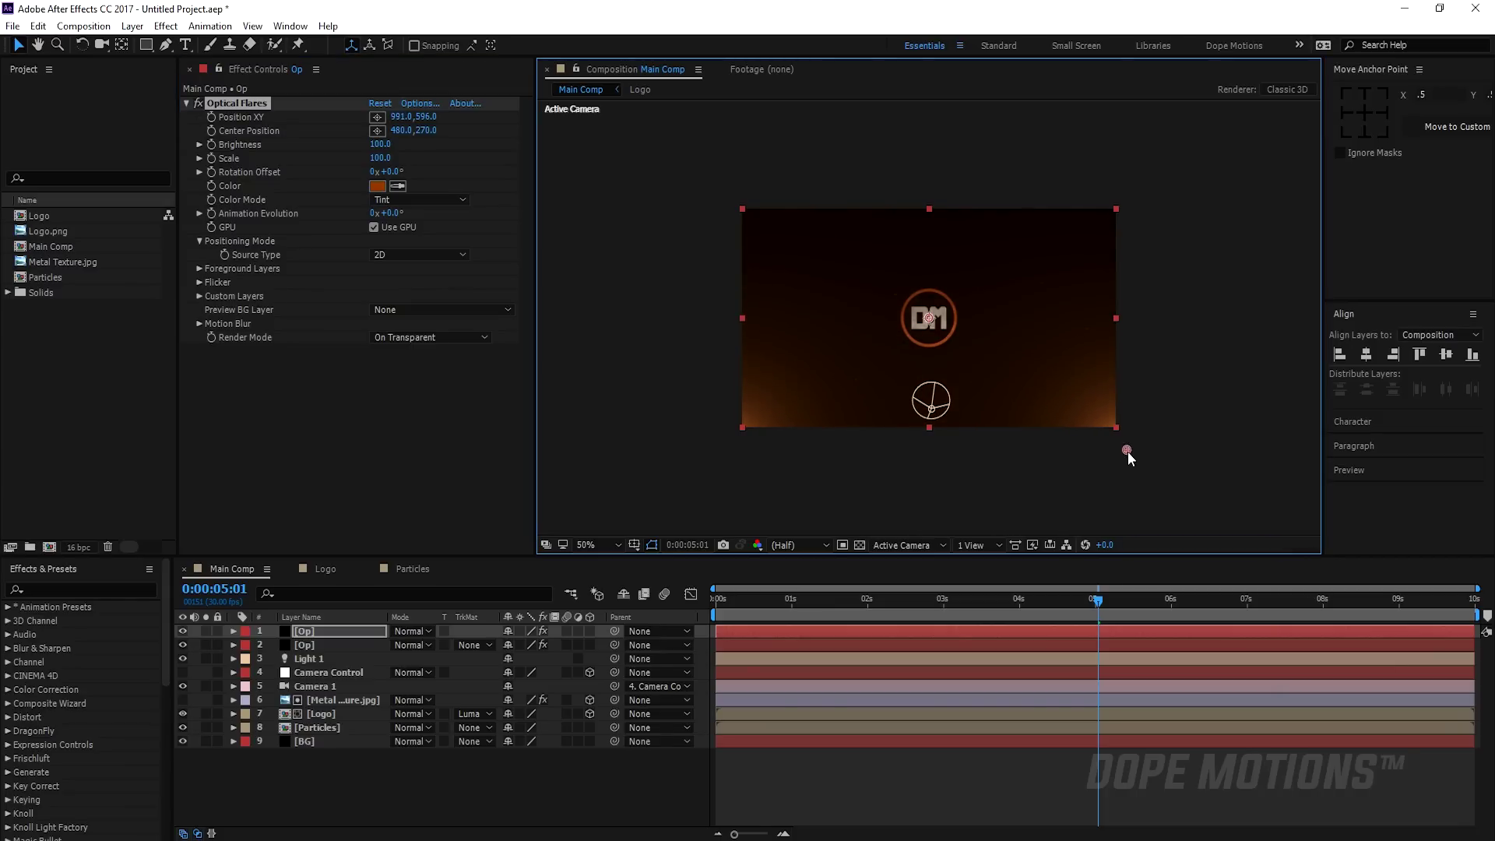
Change the duplicate flare's Color to a soft blue.
click(380, 187)
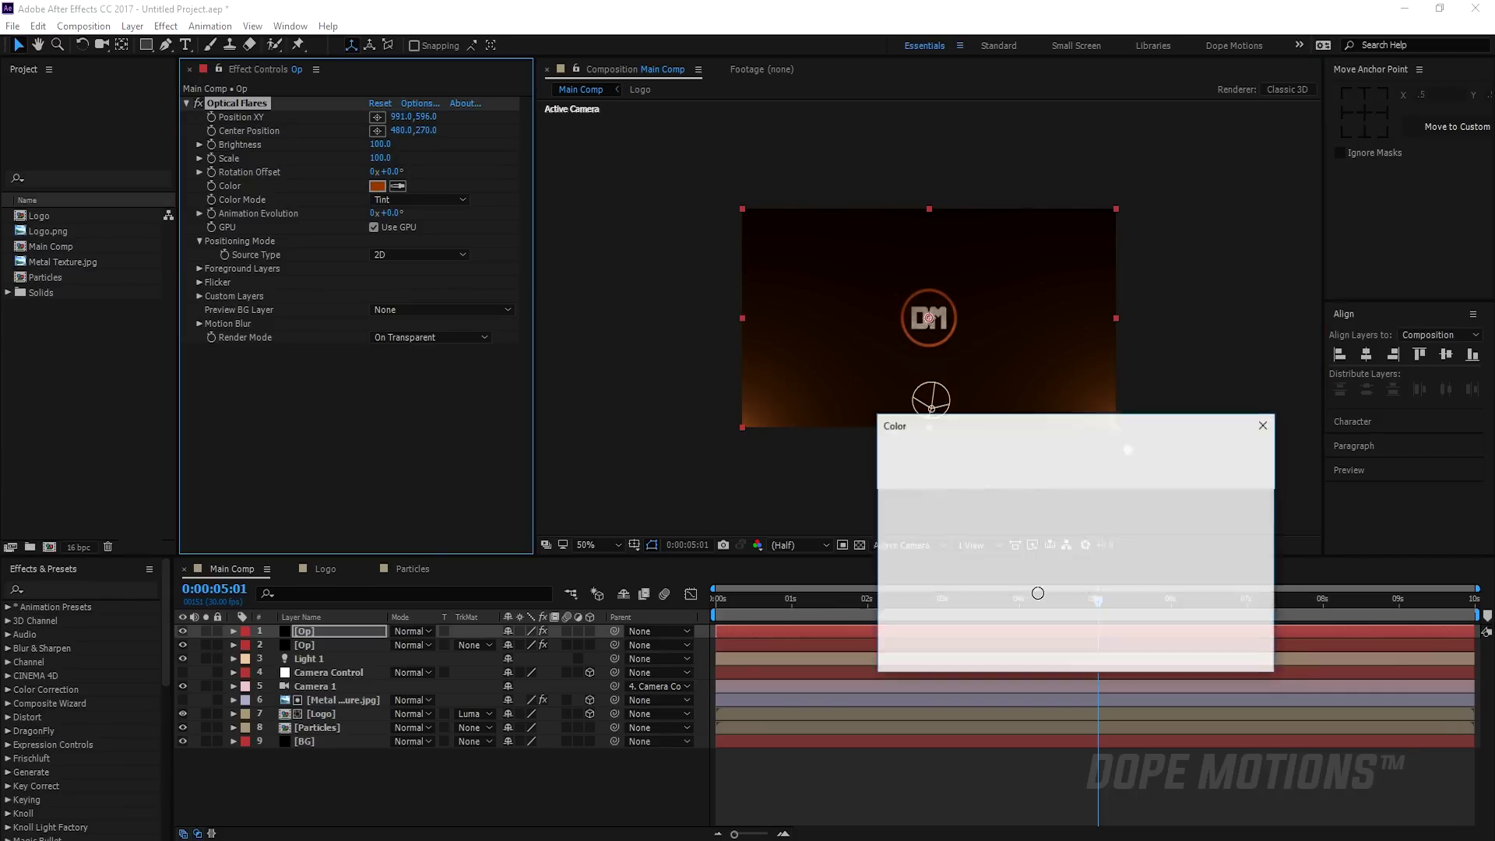
drag(1110, 548, 1111, 530)
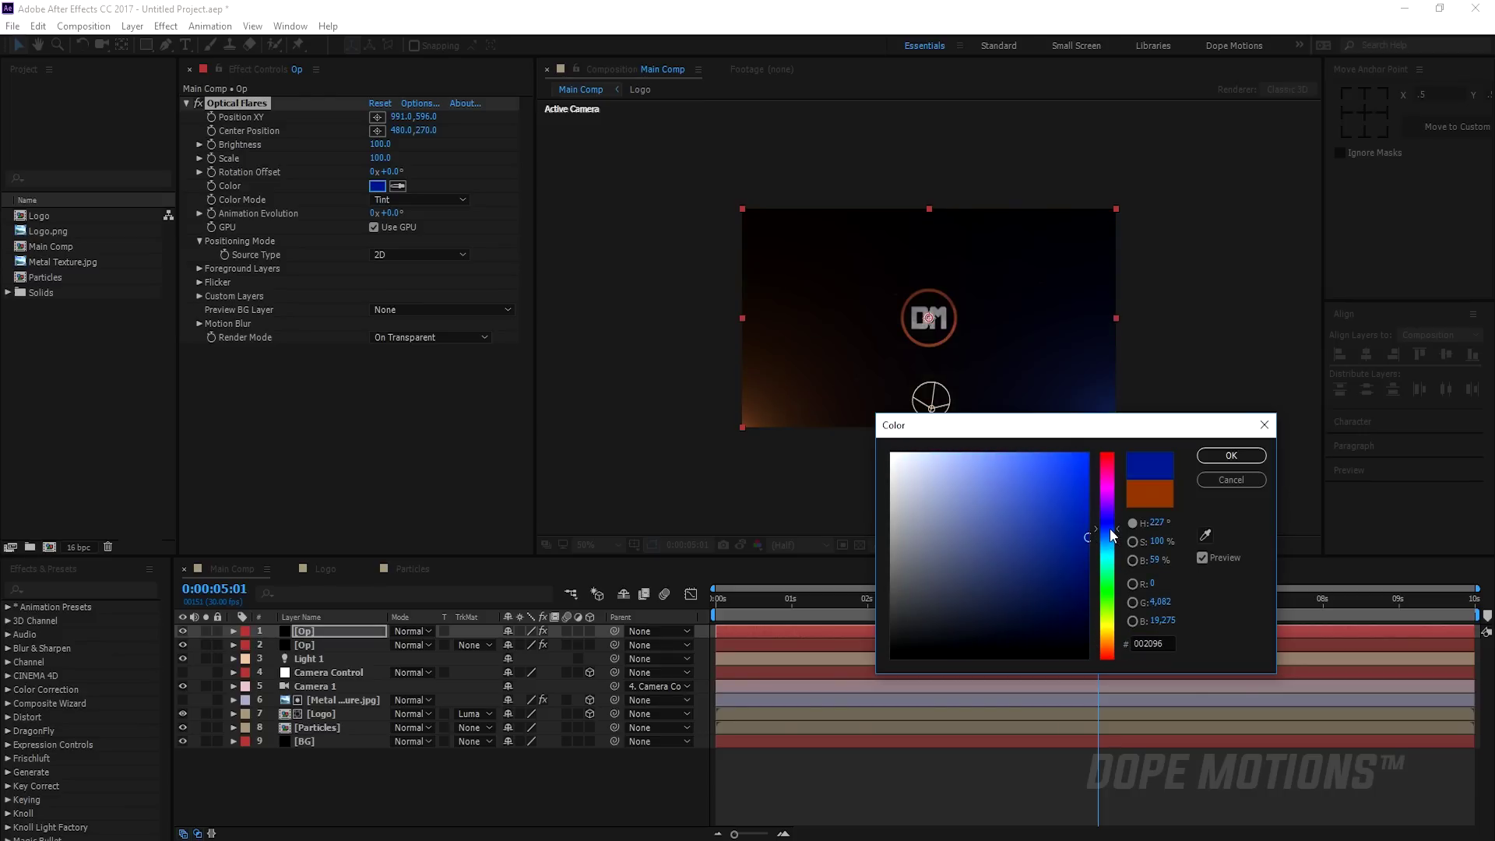
drag(1079, 528, 1068, 535)
click(1222, 455)
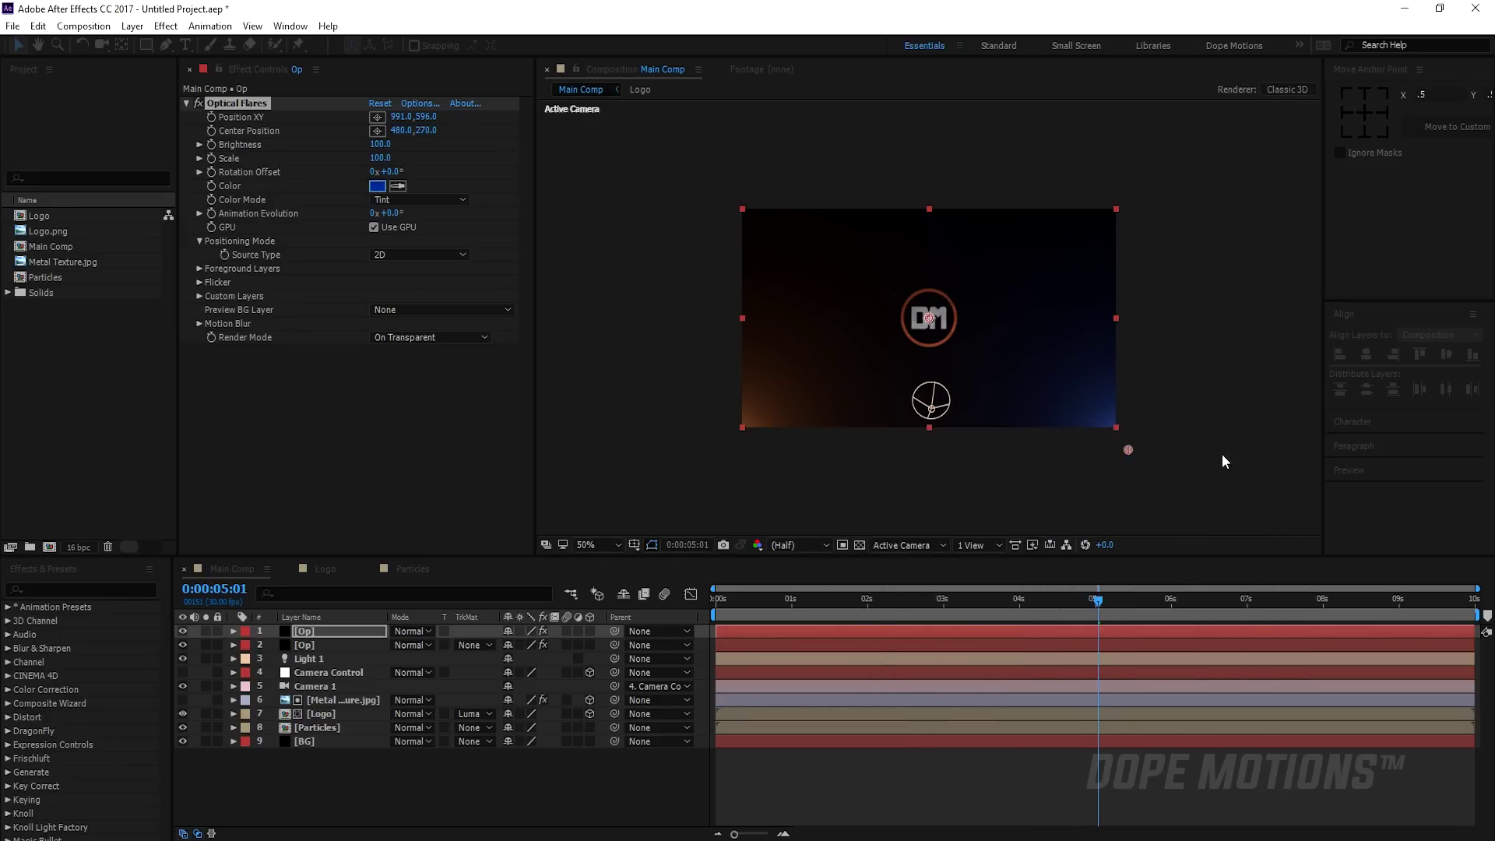
click(1032, 422)
key(slash)
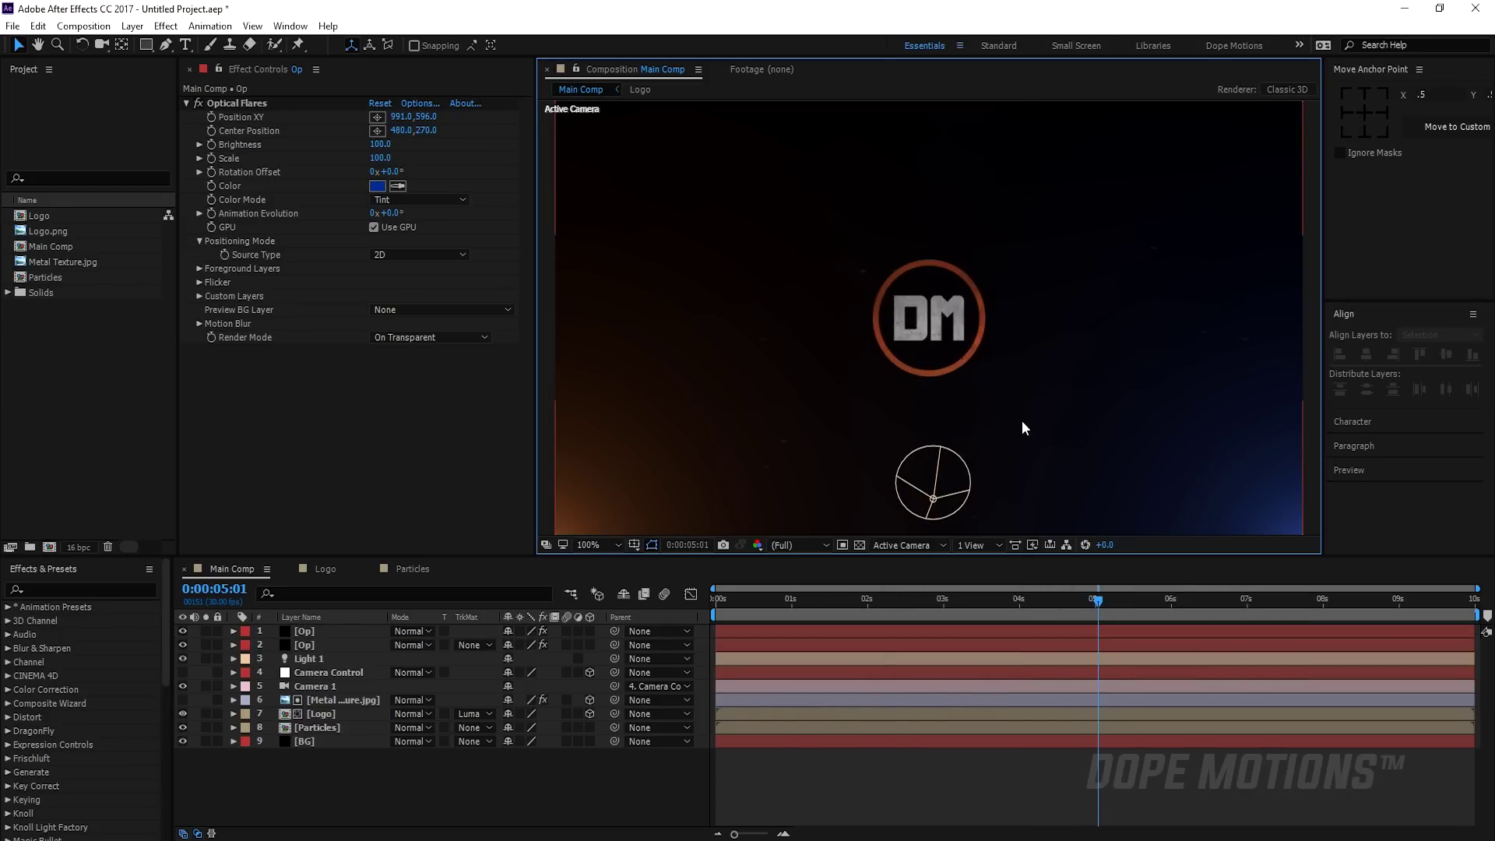
key(comma)
key(comma)
key(slash)
key(comma)
key(period)
Create a new black solid named Grain at the top of Main Comp.
click(320, 777)
key(ctrl+y)
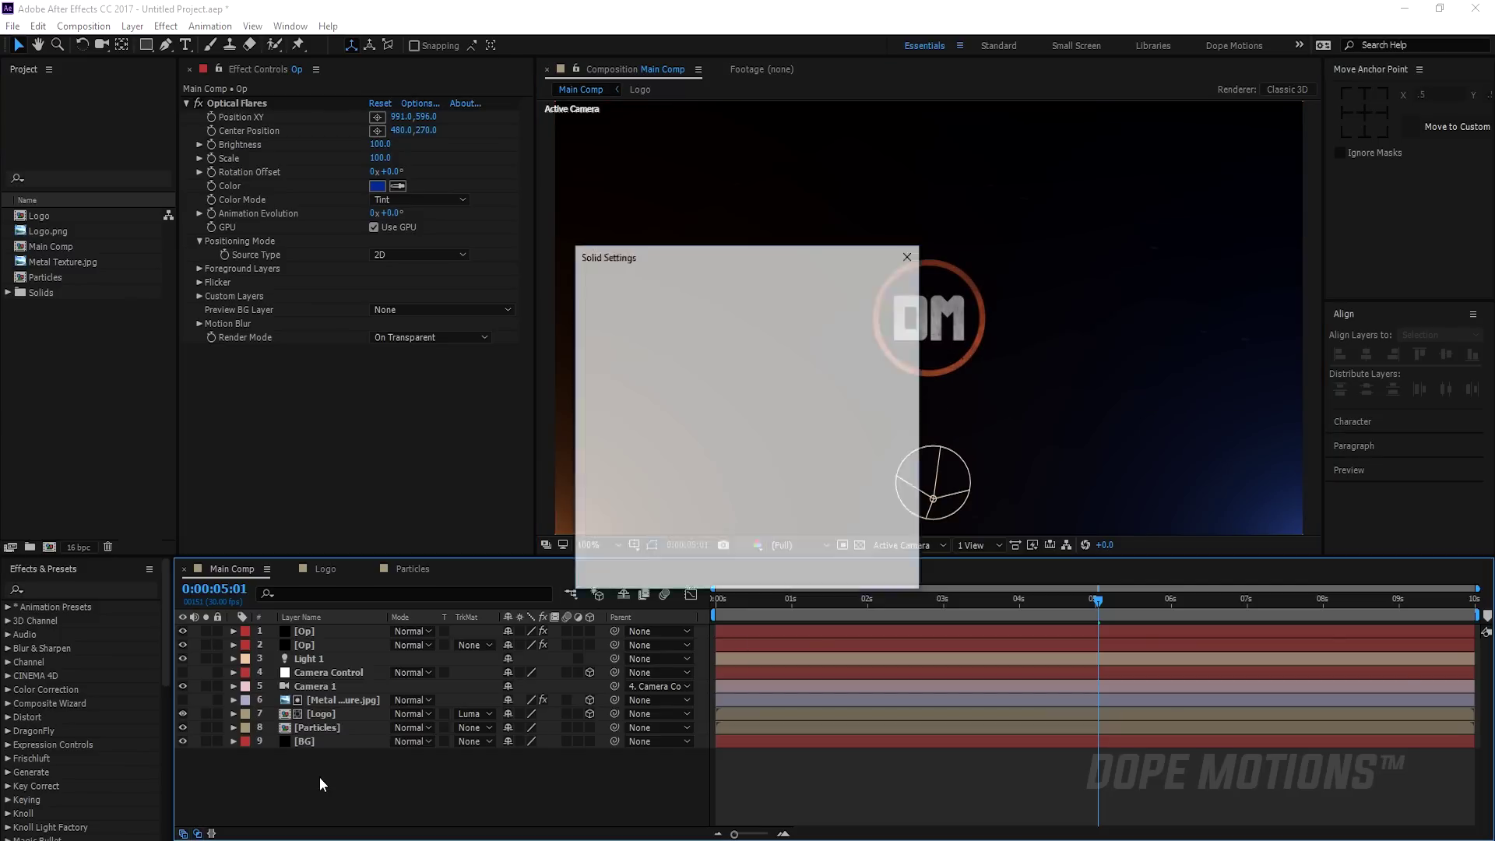
click(726, 523)
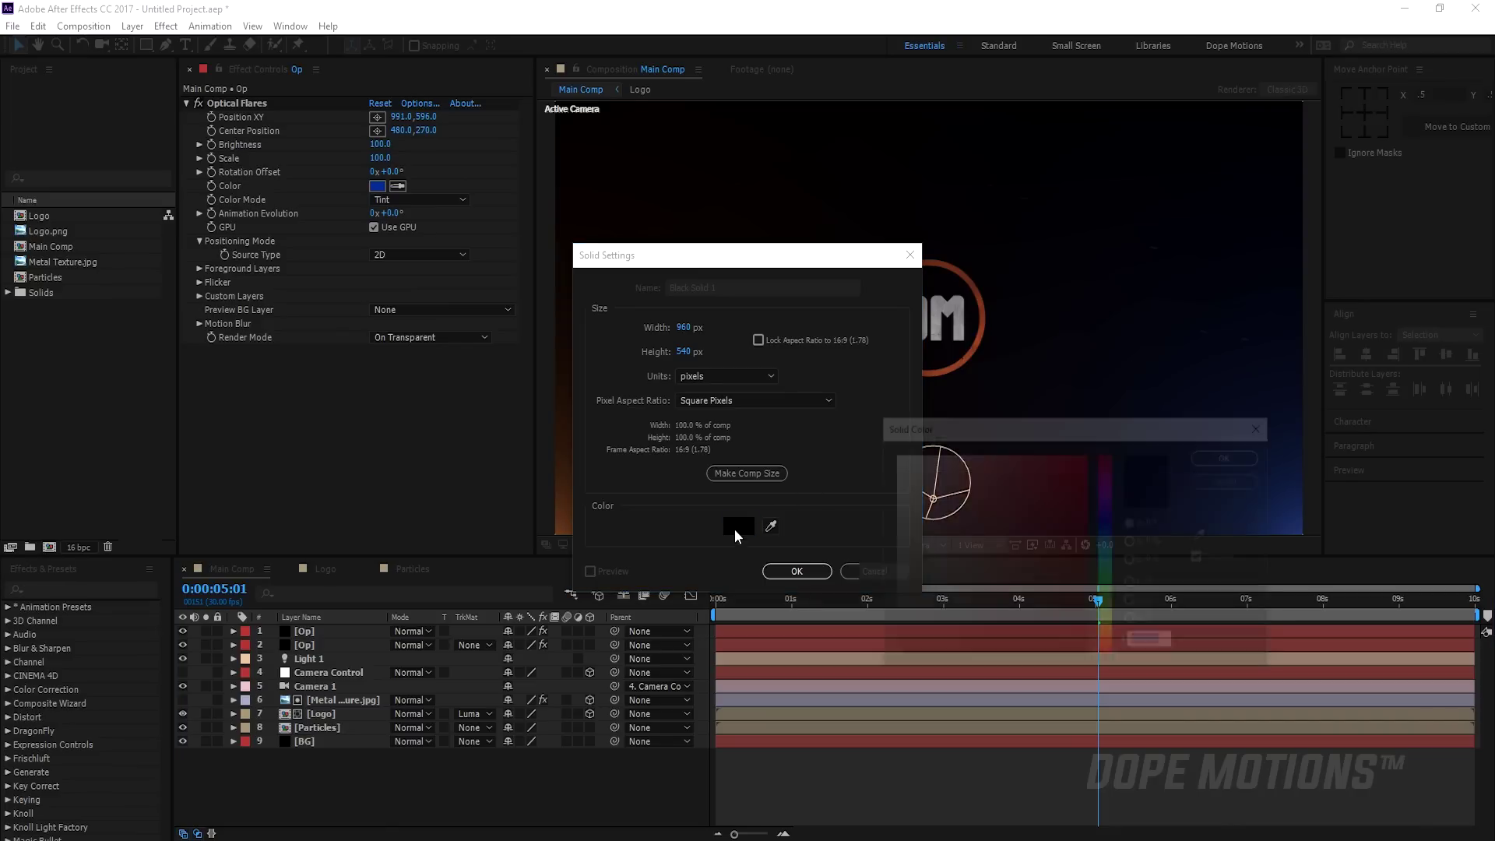
click(1231, 455)
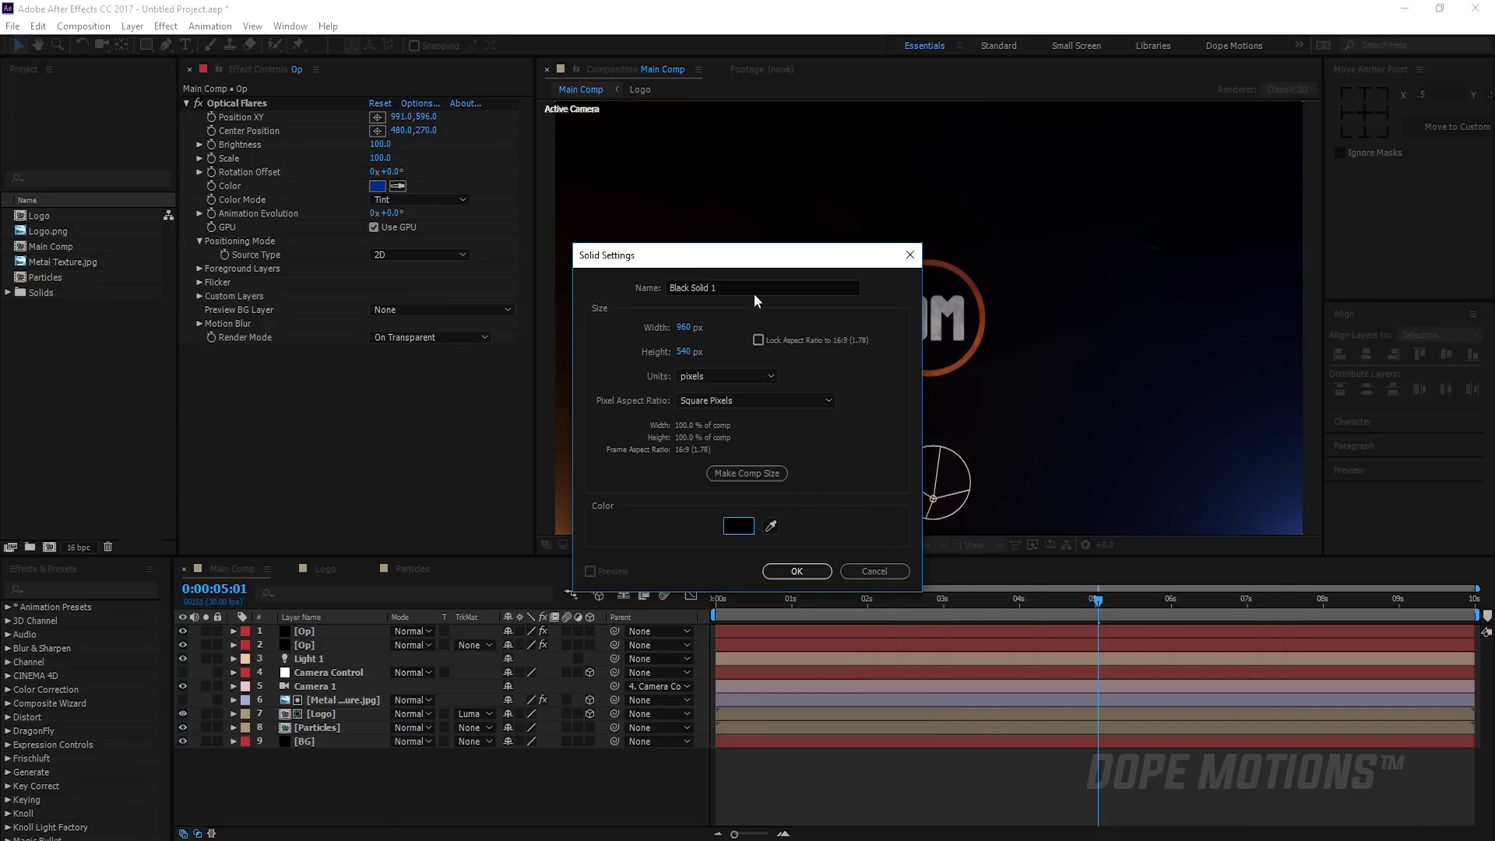
click(754, 288)
text(Gr)
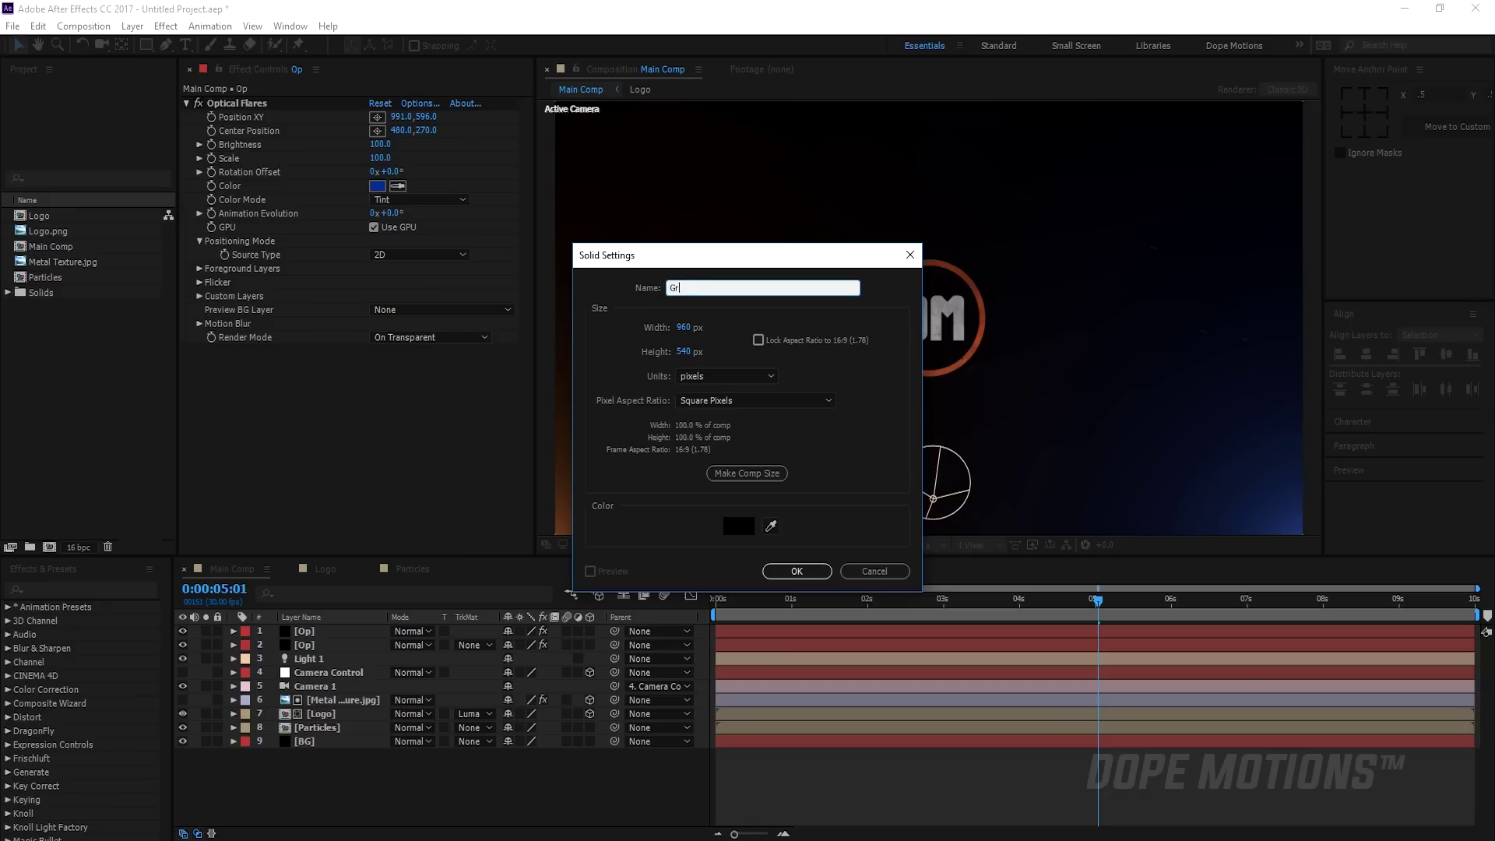
text(ain)
key(Return)
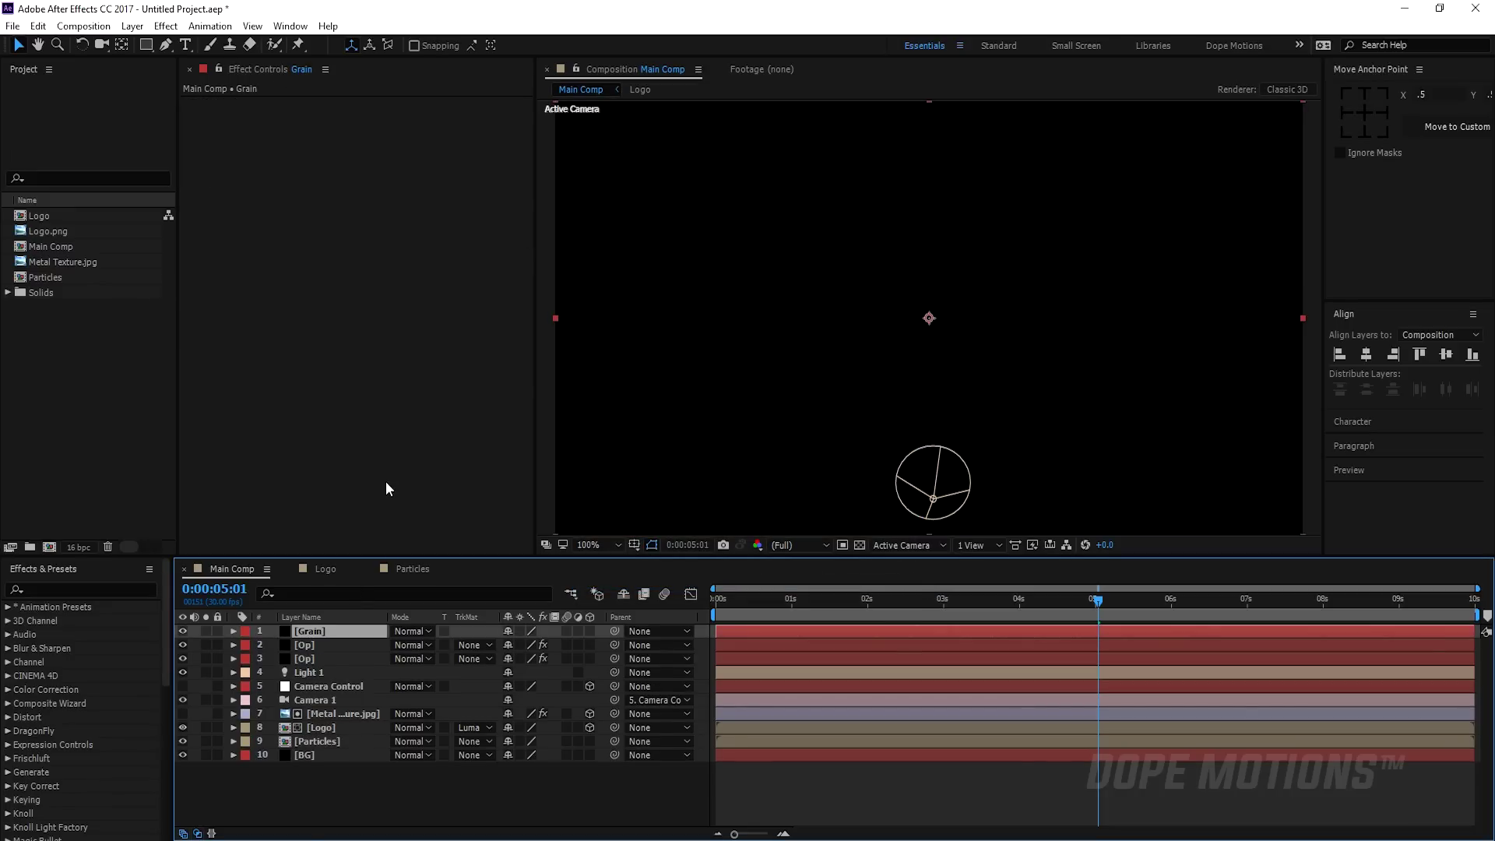
Apply the Add Grain effect to the Grain layer through the quick effect search.
key(ctrl+space)
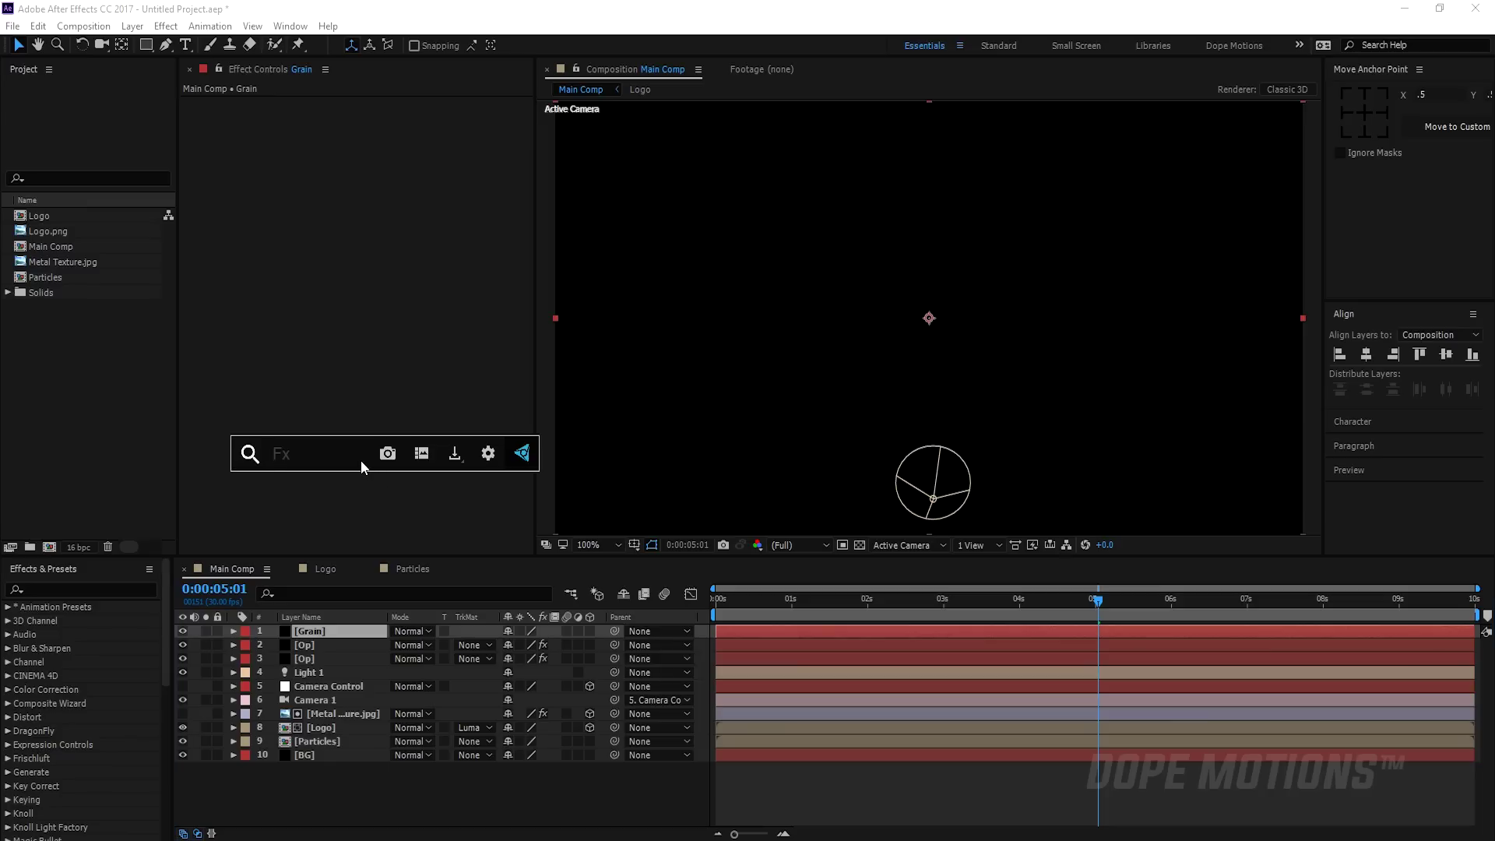
text(add)
click(290, 500)
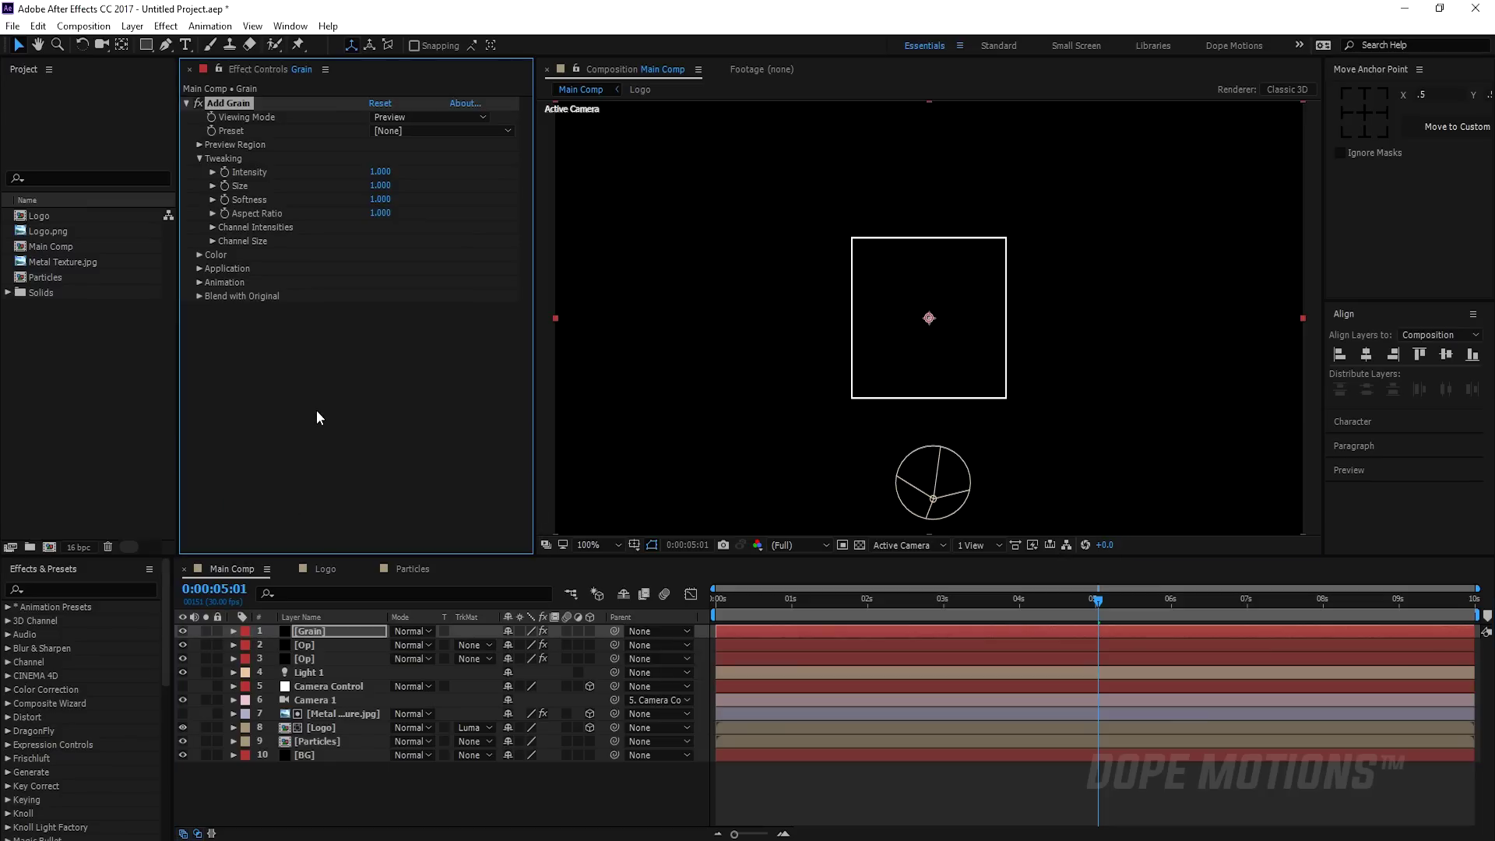
key(ctrl+space)
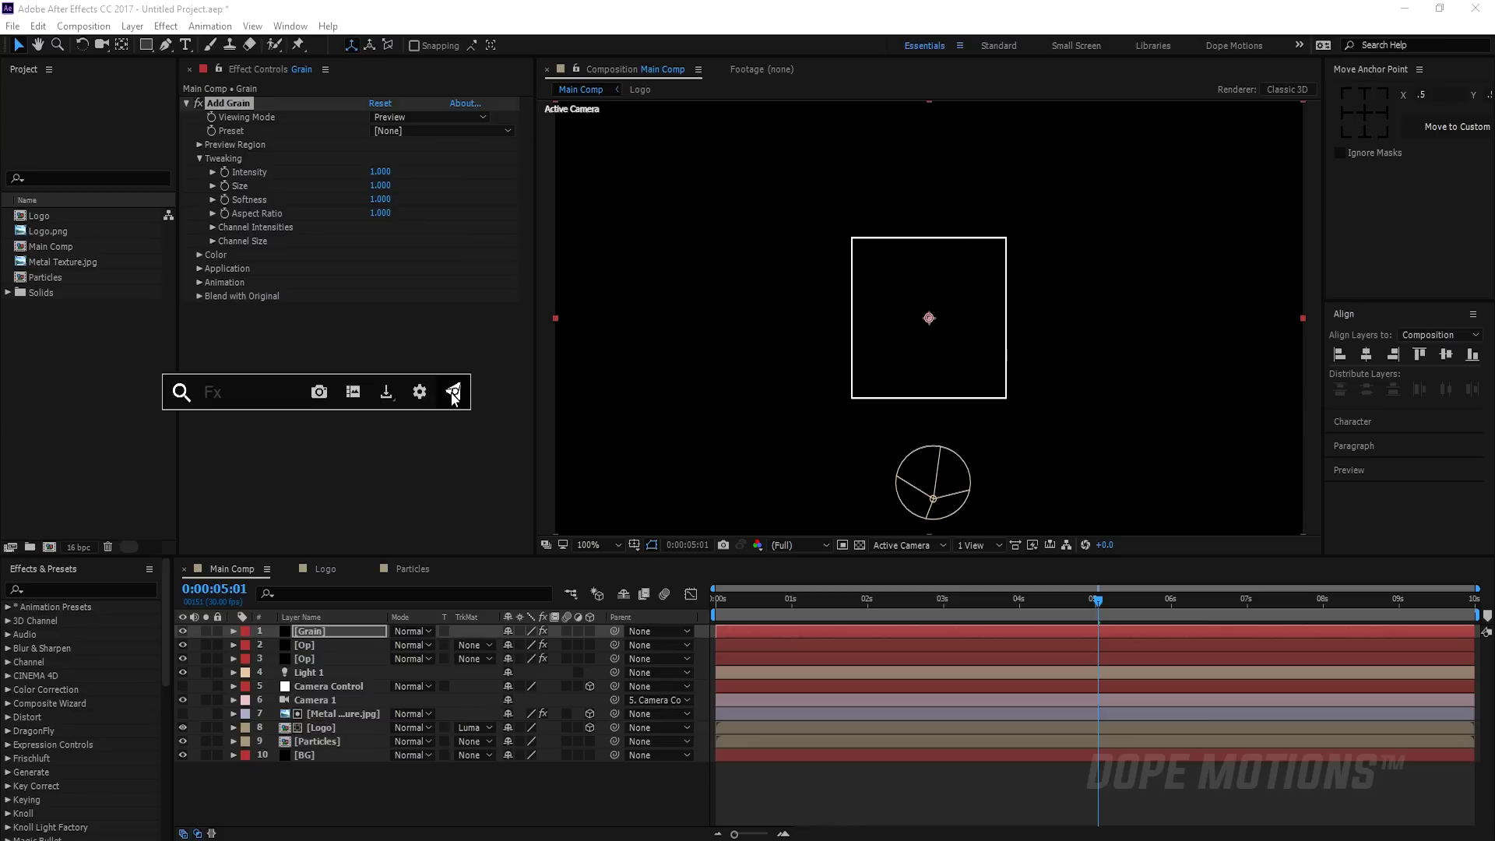
click(427, 425)
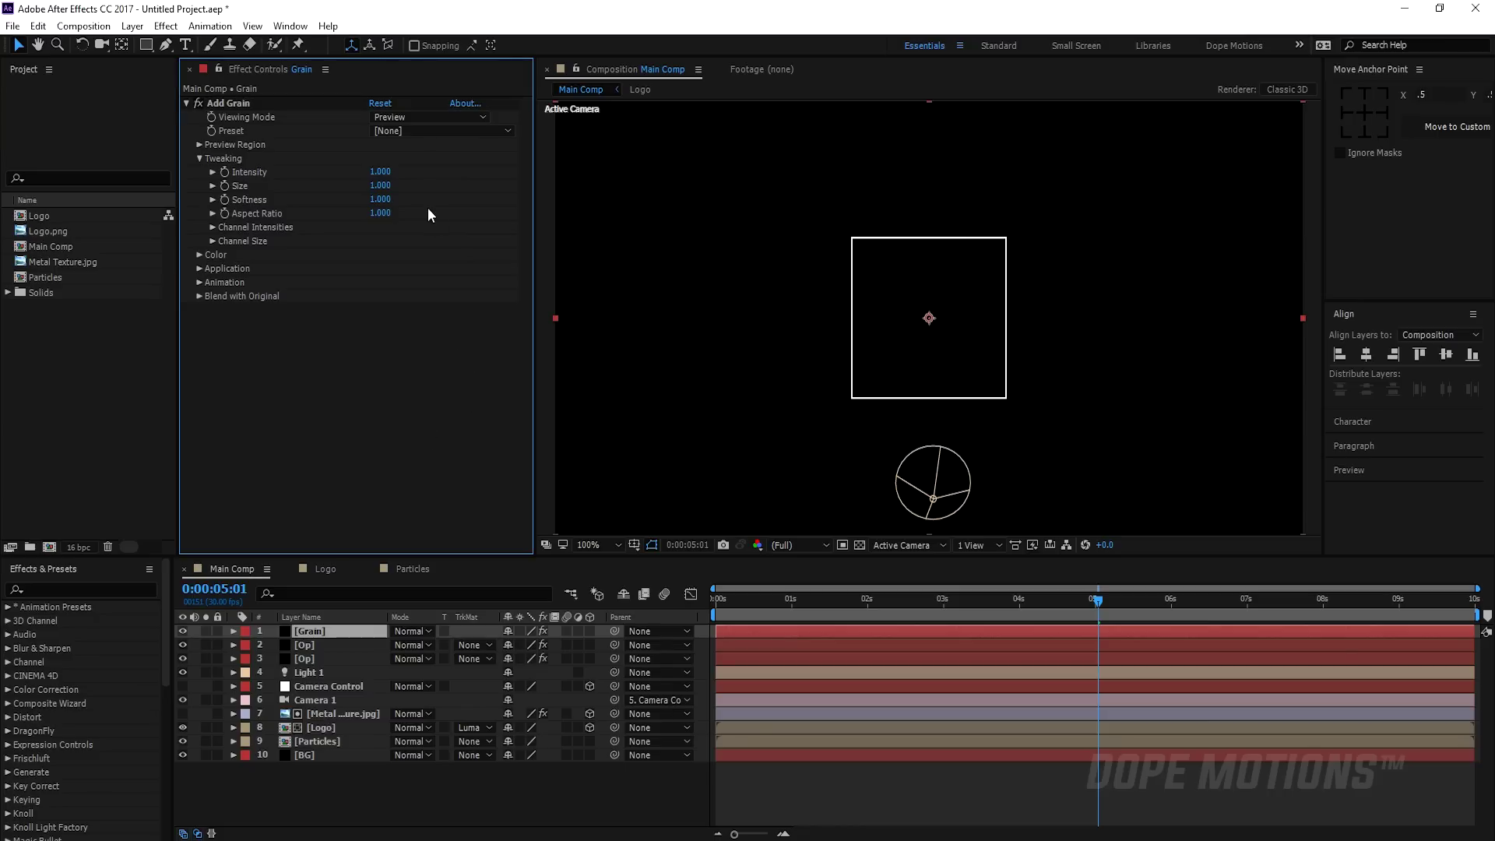
Set Add Grain's Viewing Mode to Final Output and the Grain layer's blend mode to Screen.
click(416, 117)
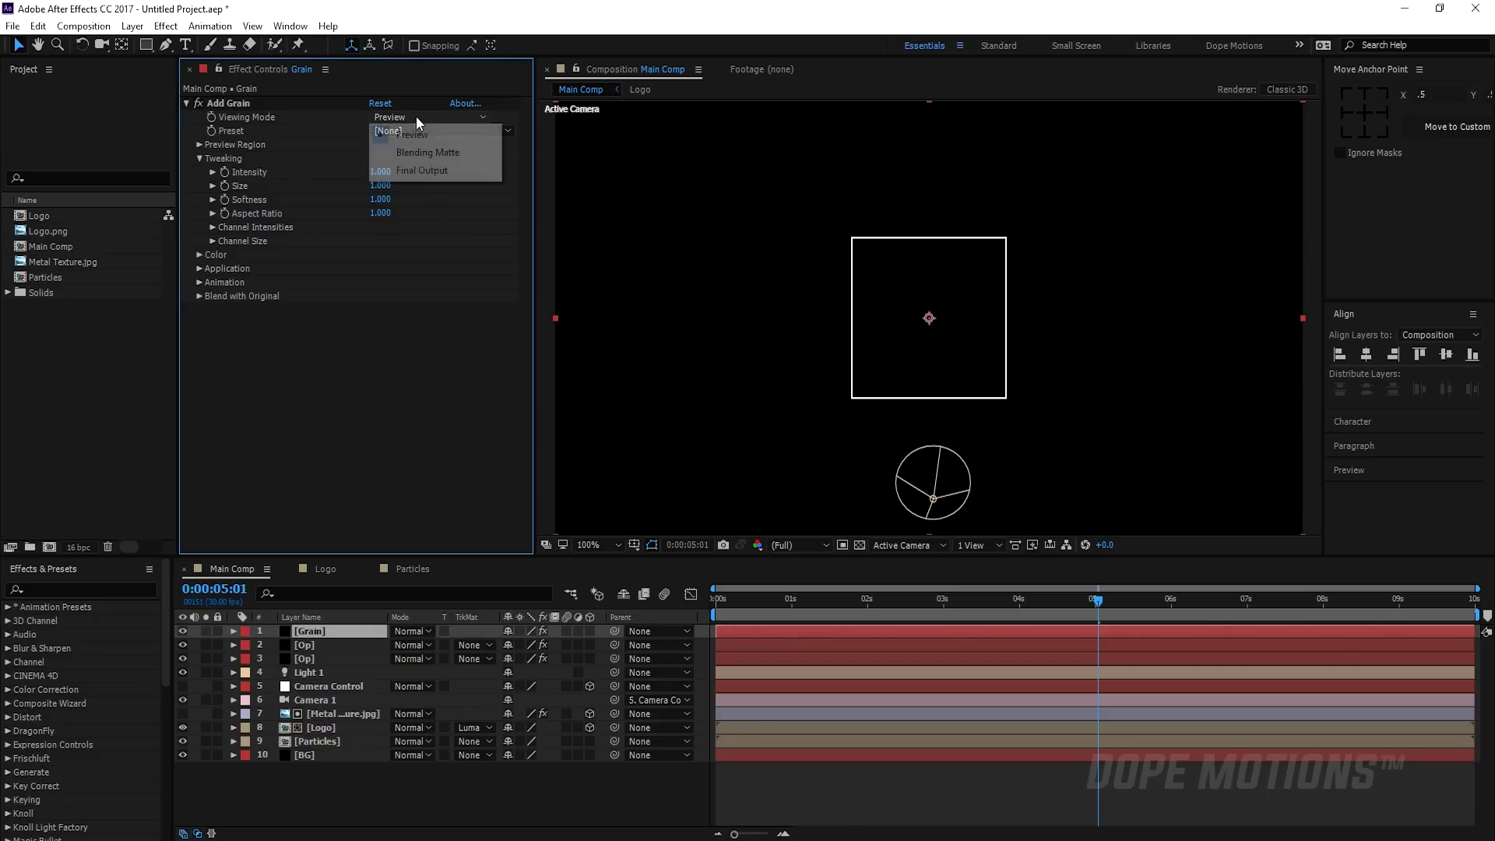
click(417, 175)
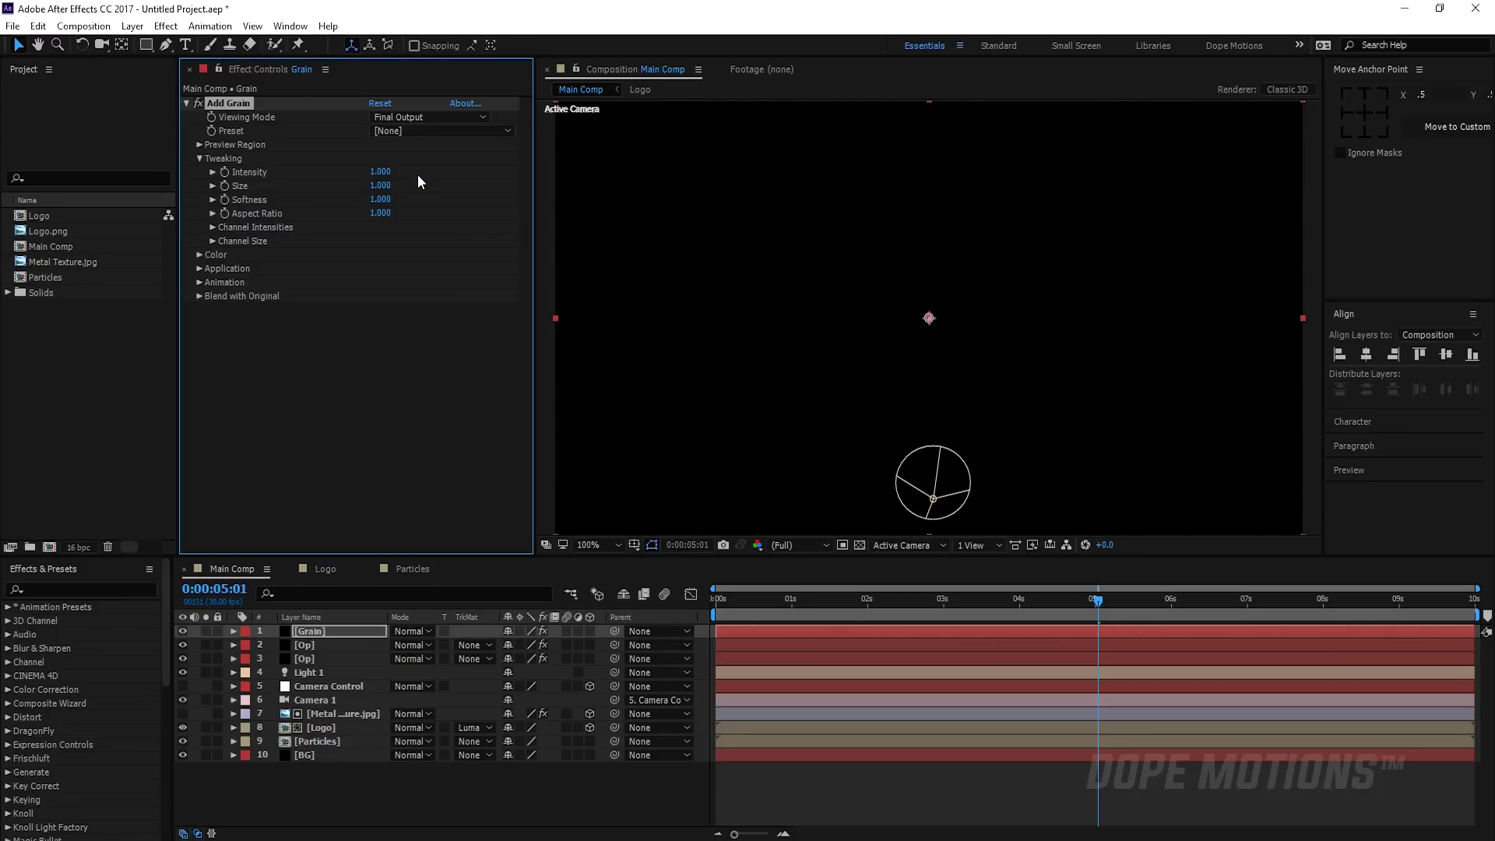
click(406, 631)
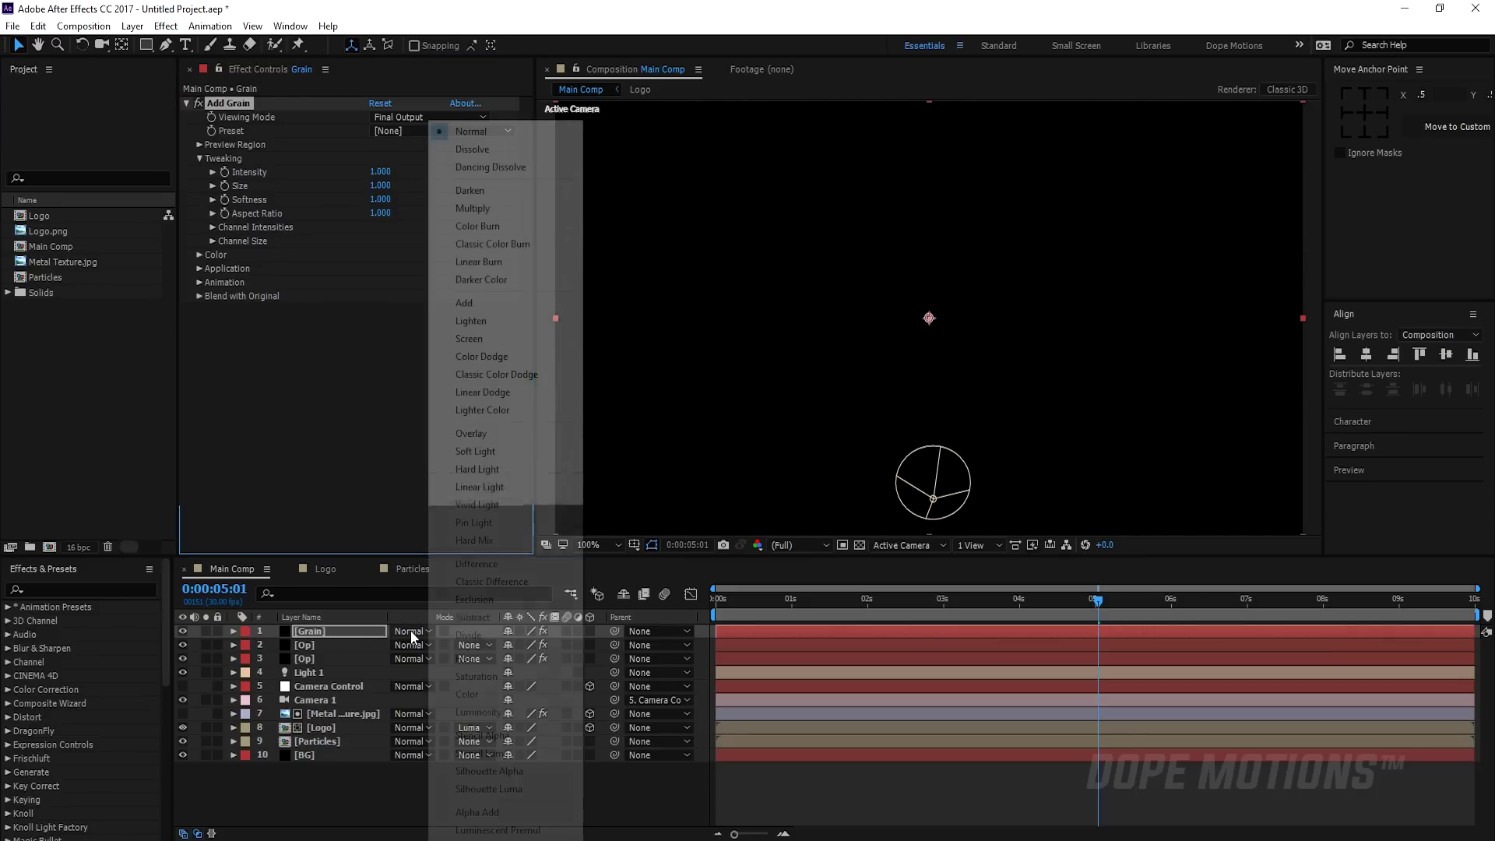
click(471, 340)
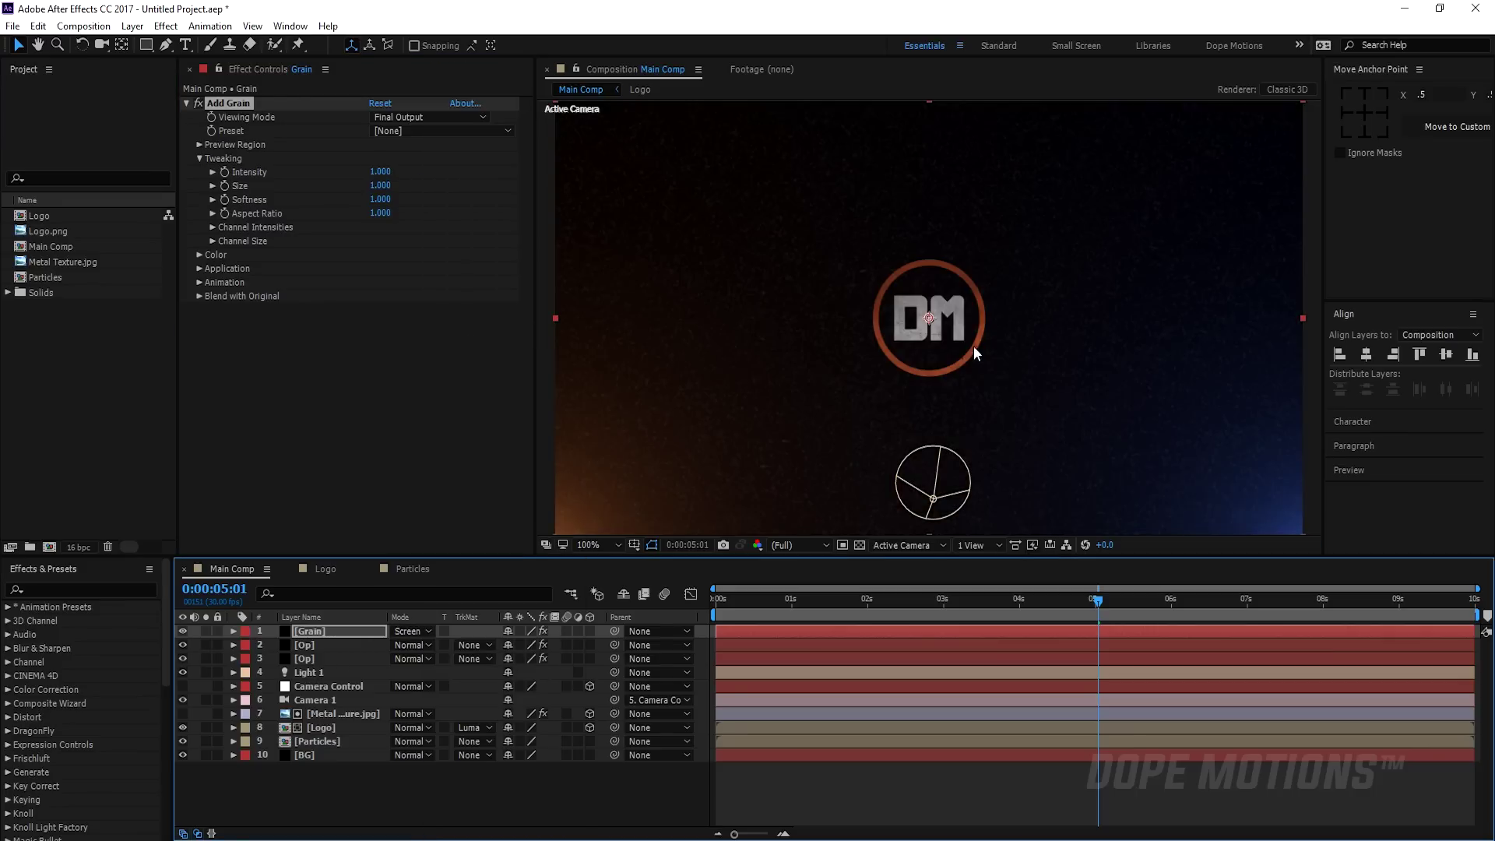
Set grain Intensity, Size, Softness and Aspect Ratio each to 0.05.
click(381, 172)
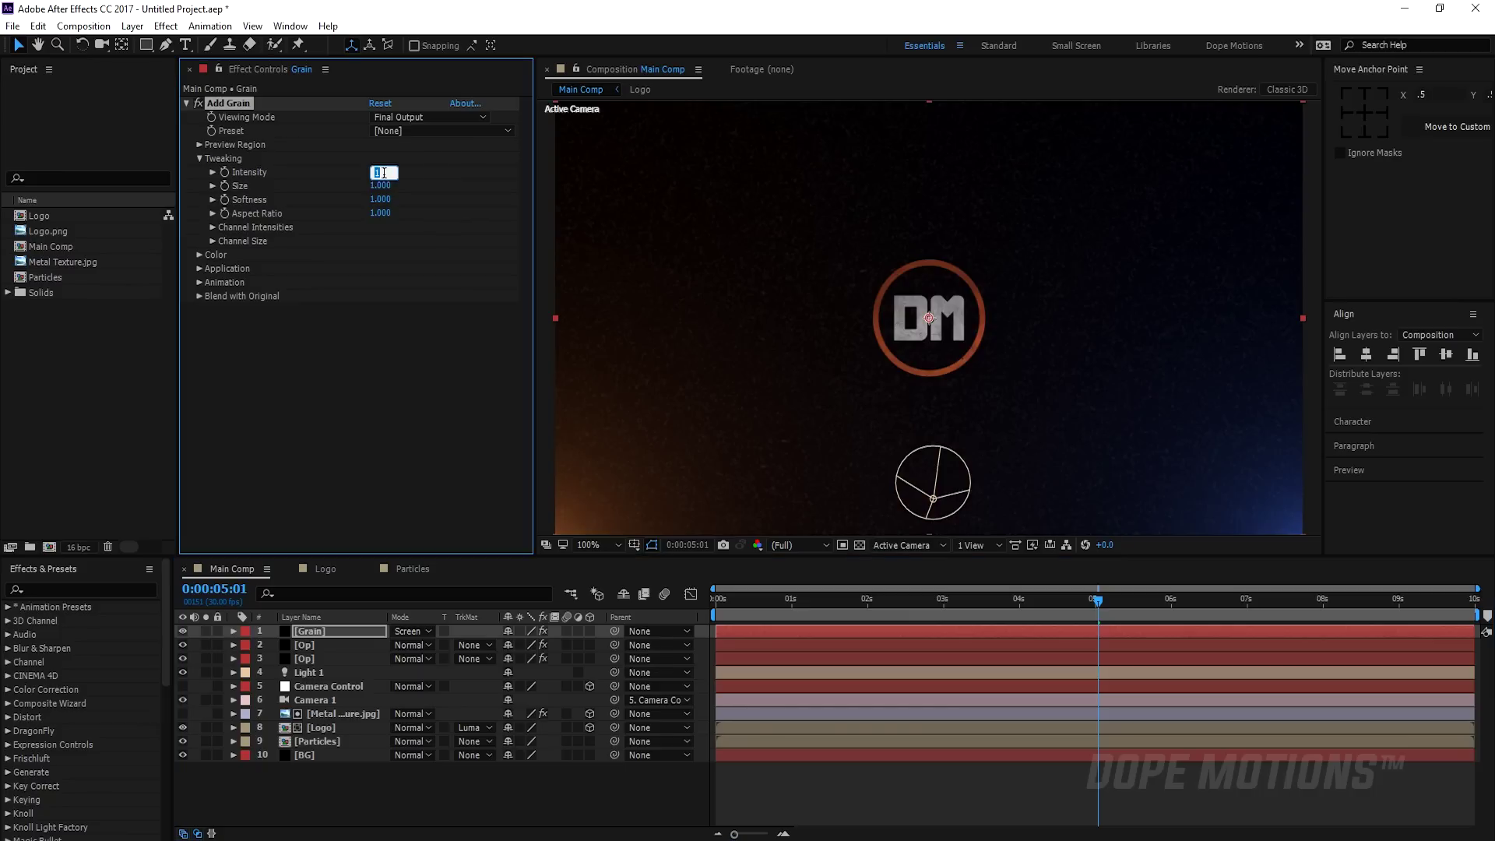
click(355, 385)
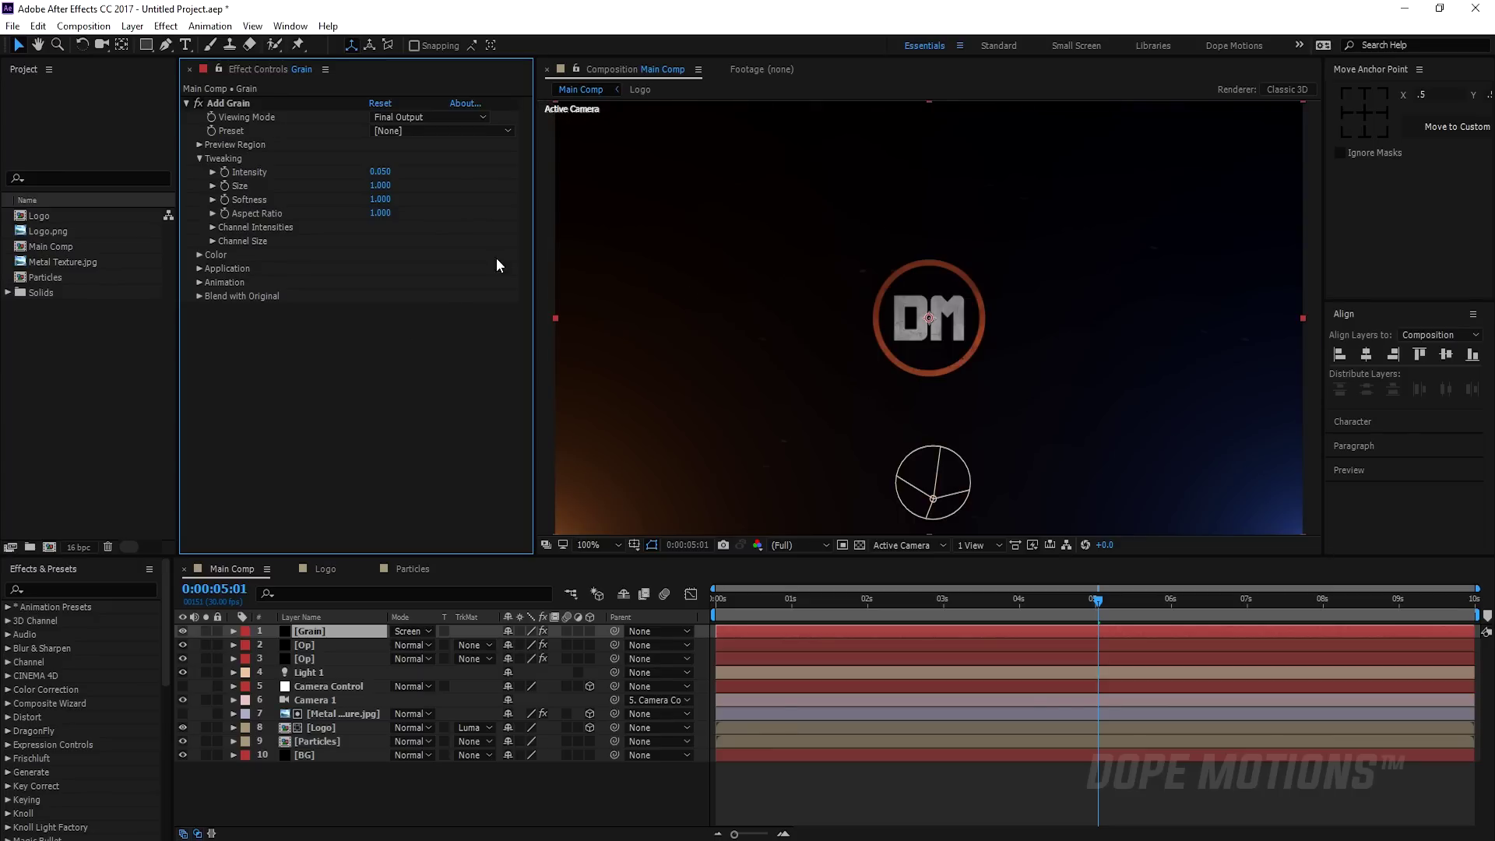
click(379, 171)
text(0.08)
key(Tab)
text(0.05)
key(Tab)
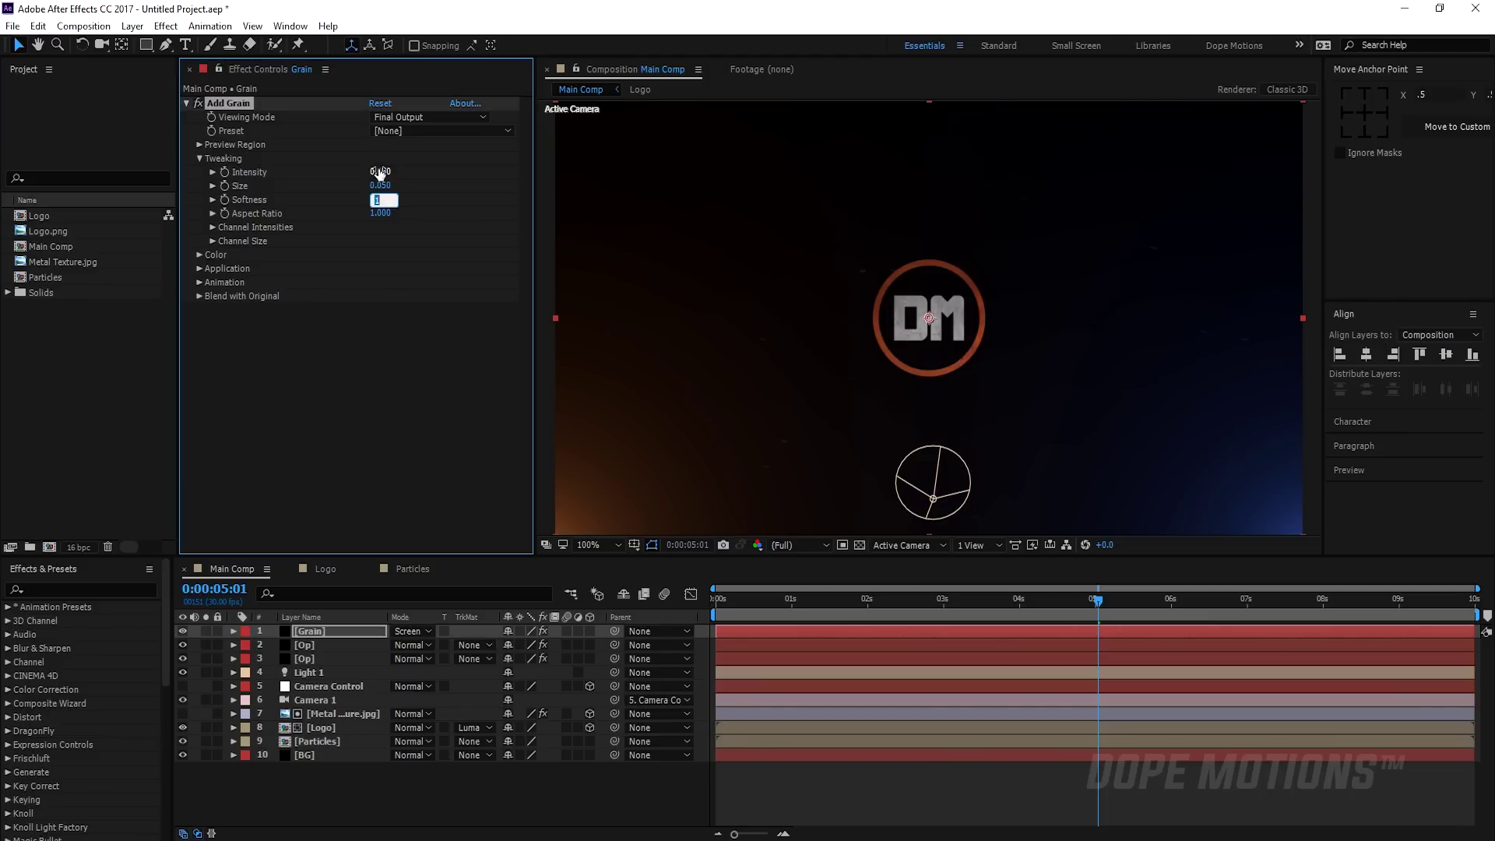
text(0.05)
key(Tab)
text(0.05)
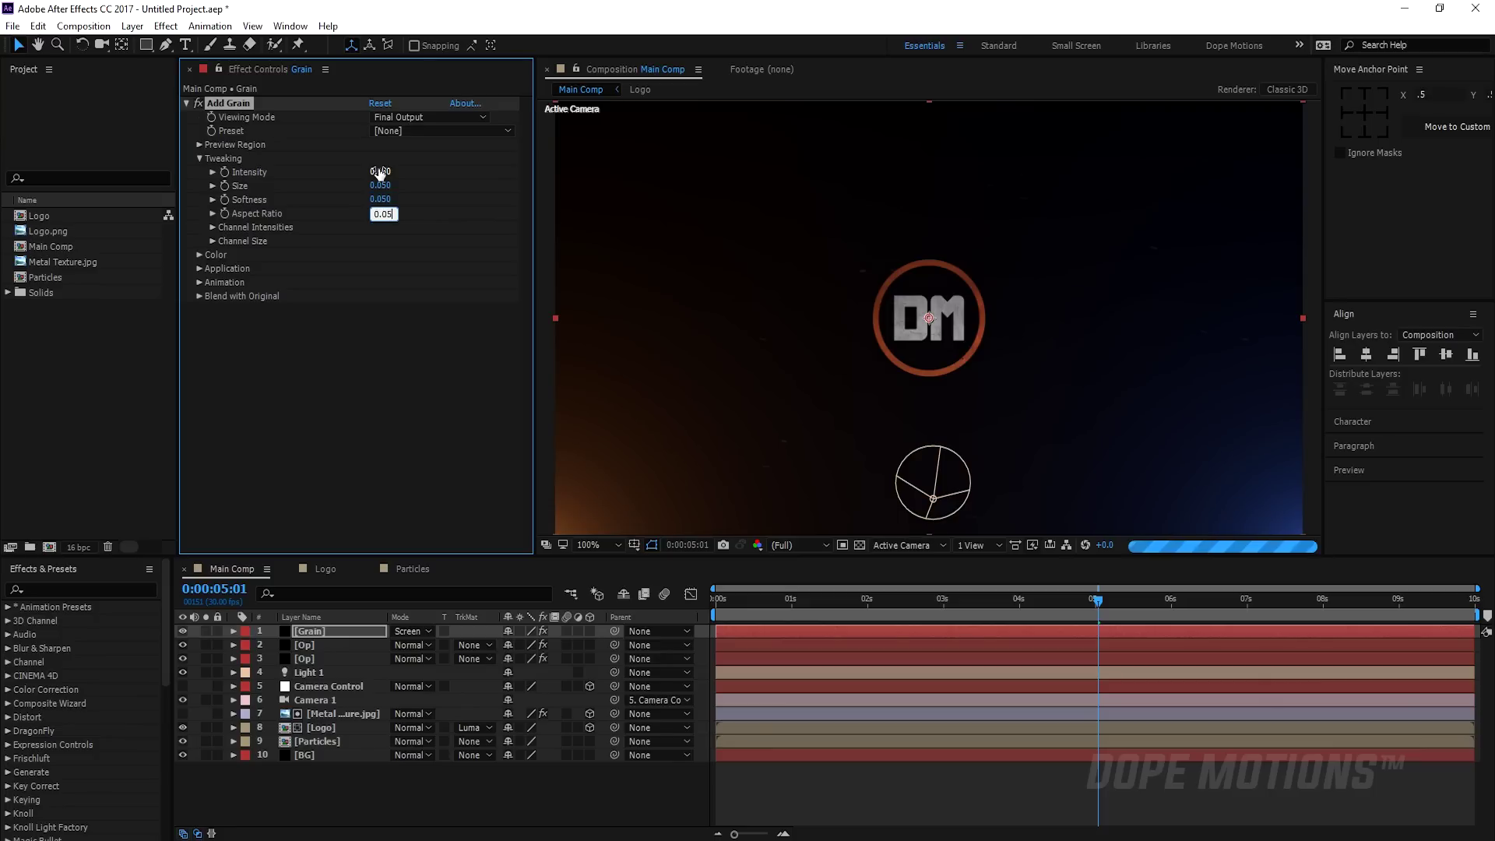
click(380, 367)
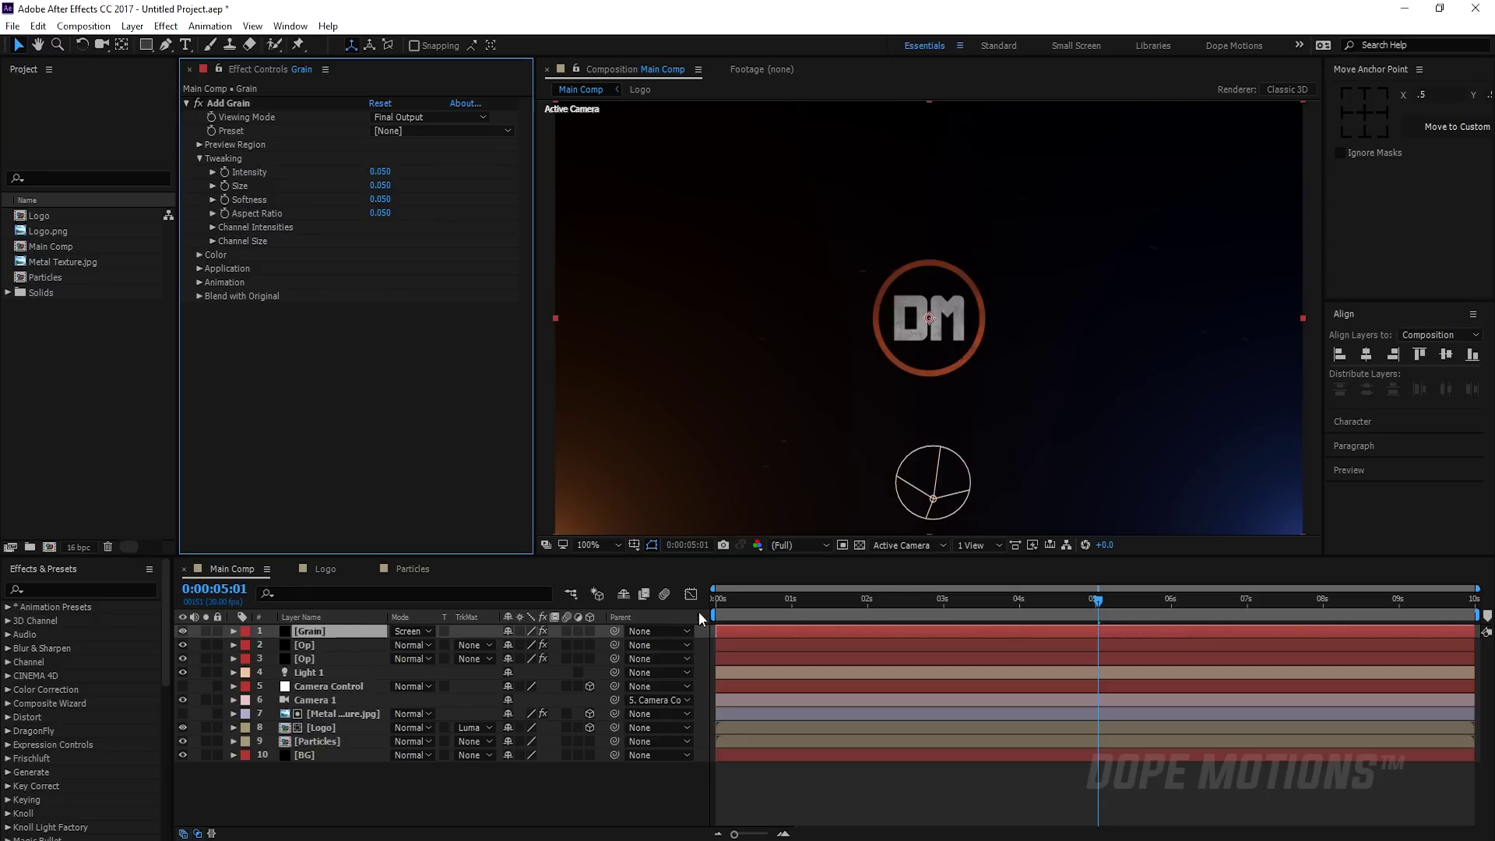
click(918, 447)
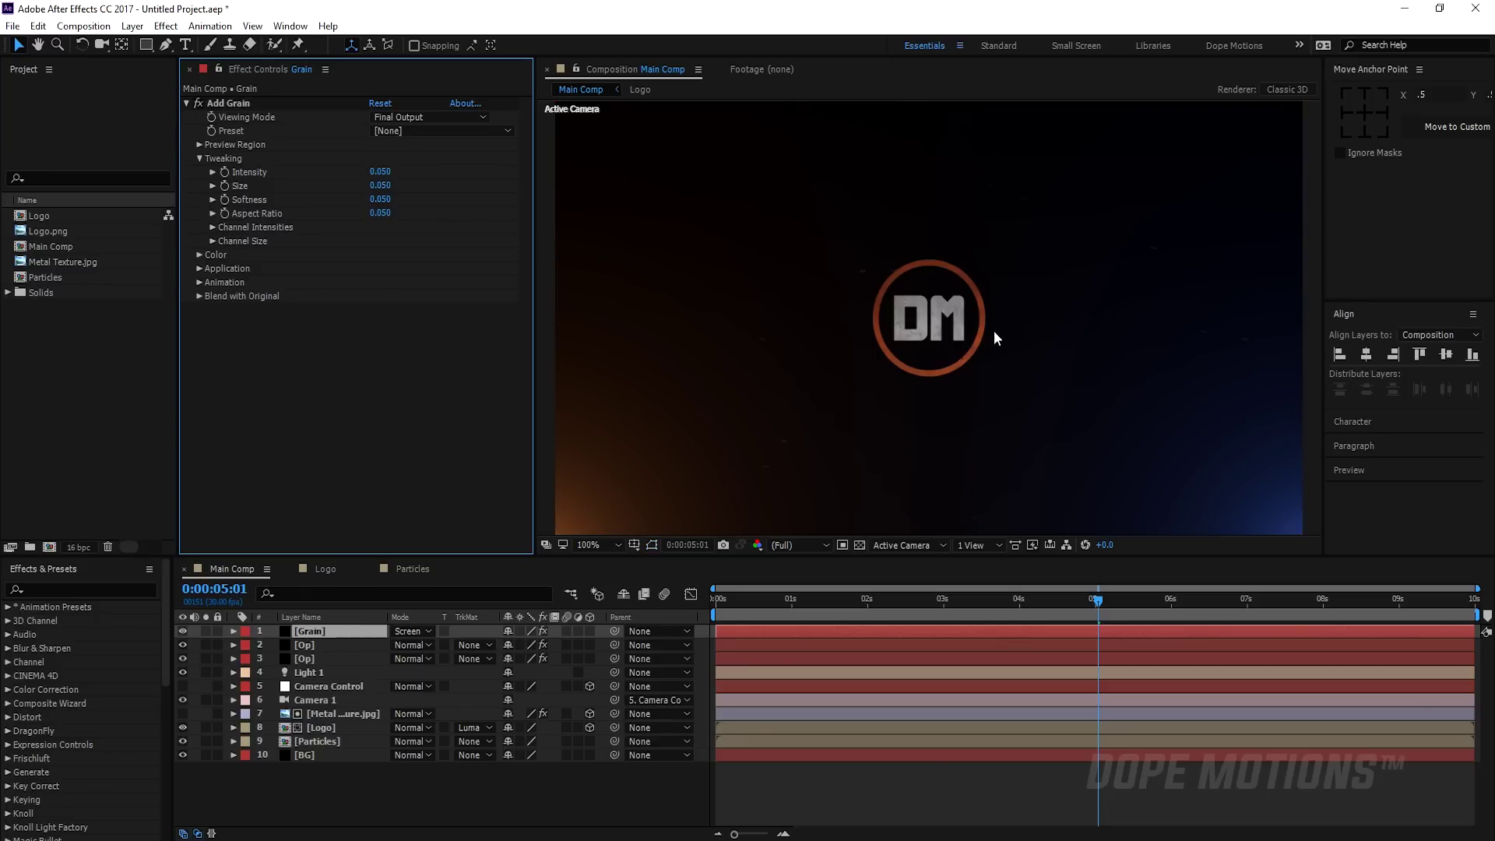
Go to about 0:00:03:04 and select the orange Op layer to show its Optical Flares settings.
drag(921, 601, 975, 600)
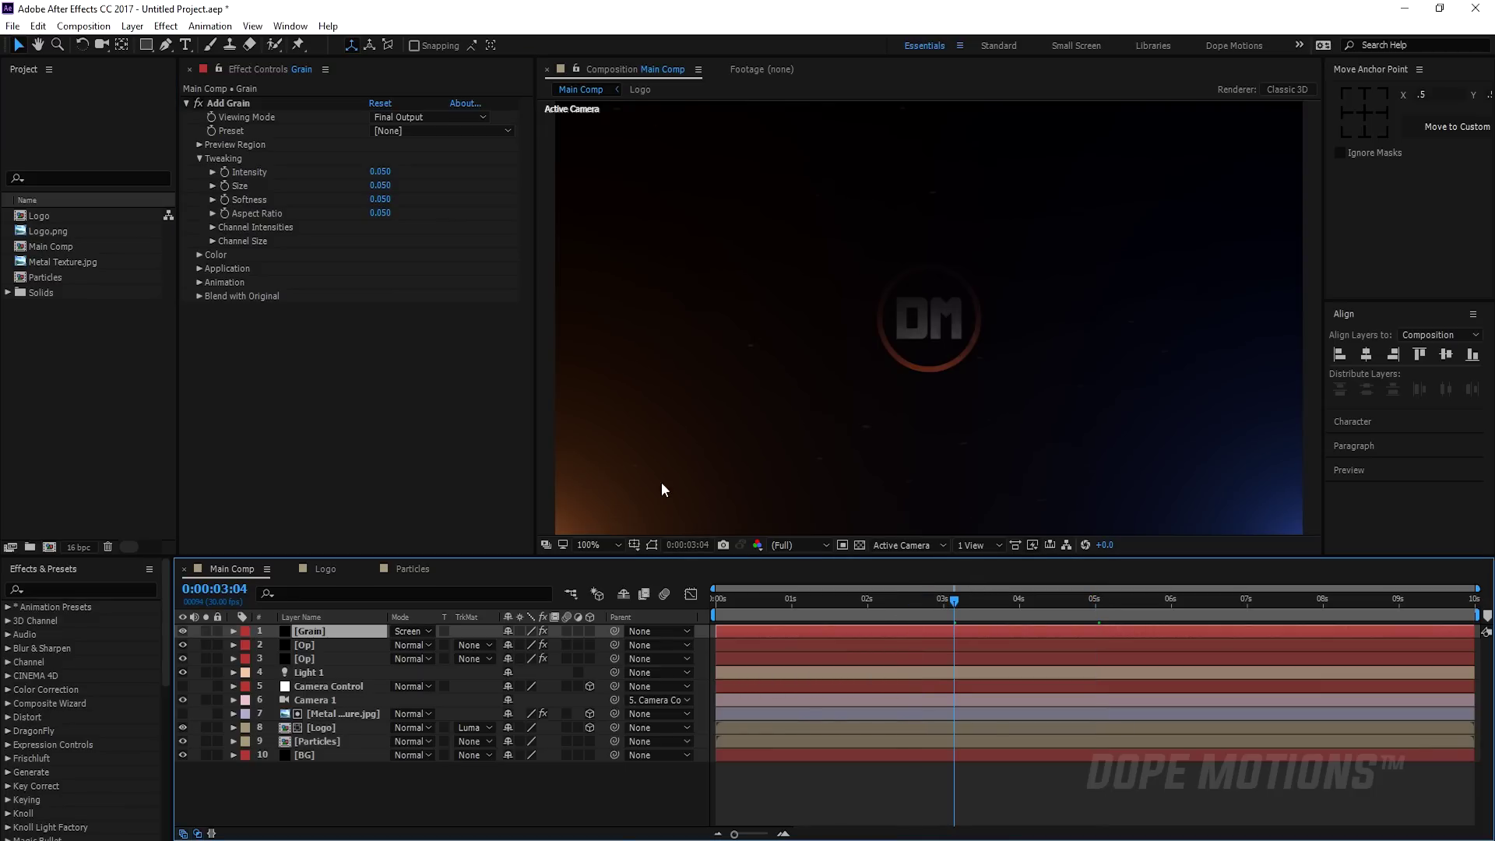
click(316, 644)
click(308, 662)
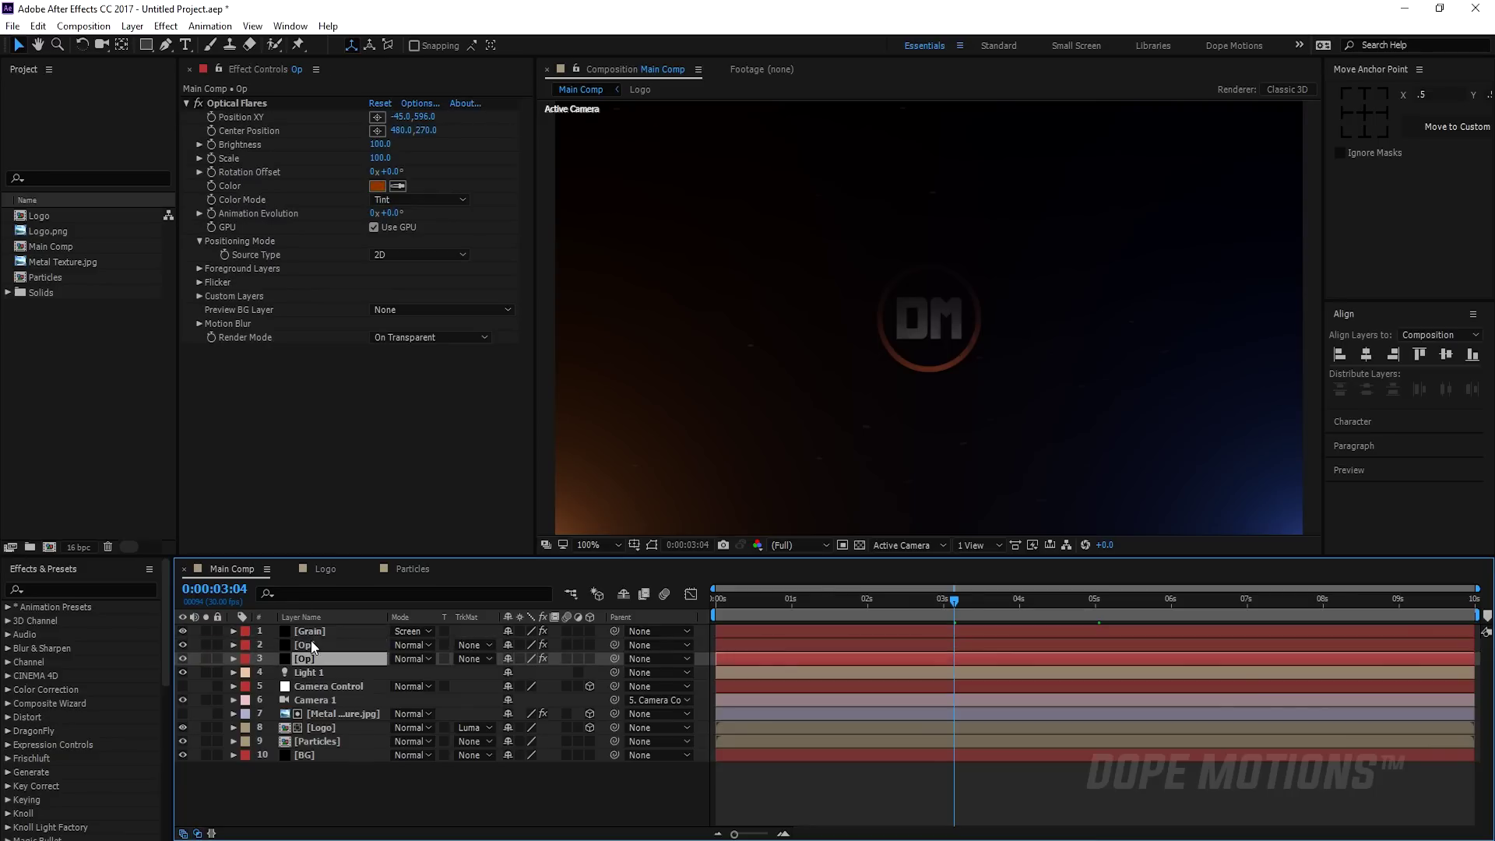
click(310, 648)
click(311, 654)
Keyframe the orange flare's Brightness at 100 at 4 seconds and 10 at the start.
click(1021, 609)
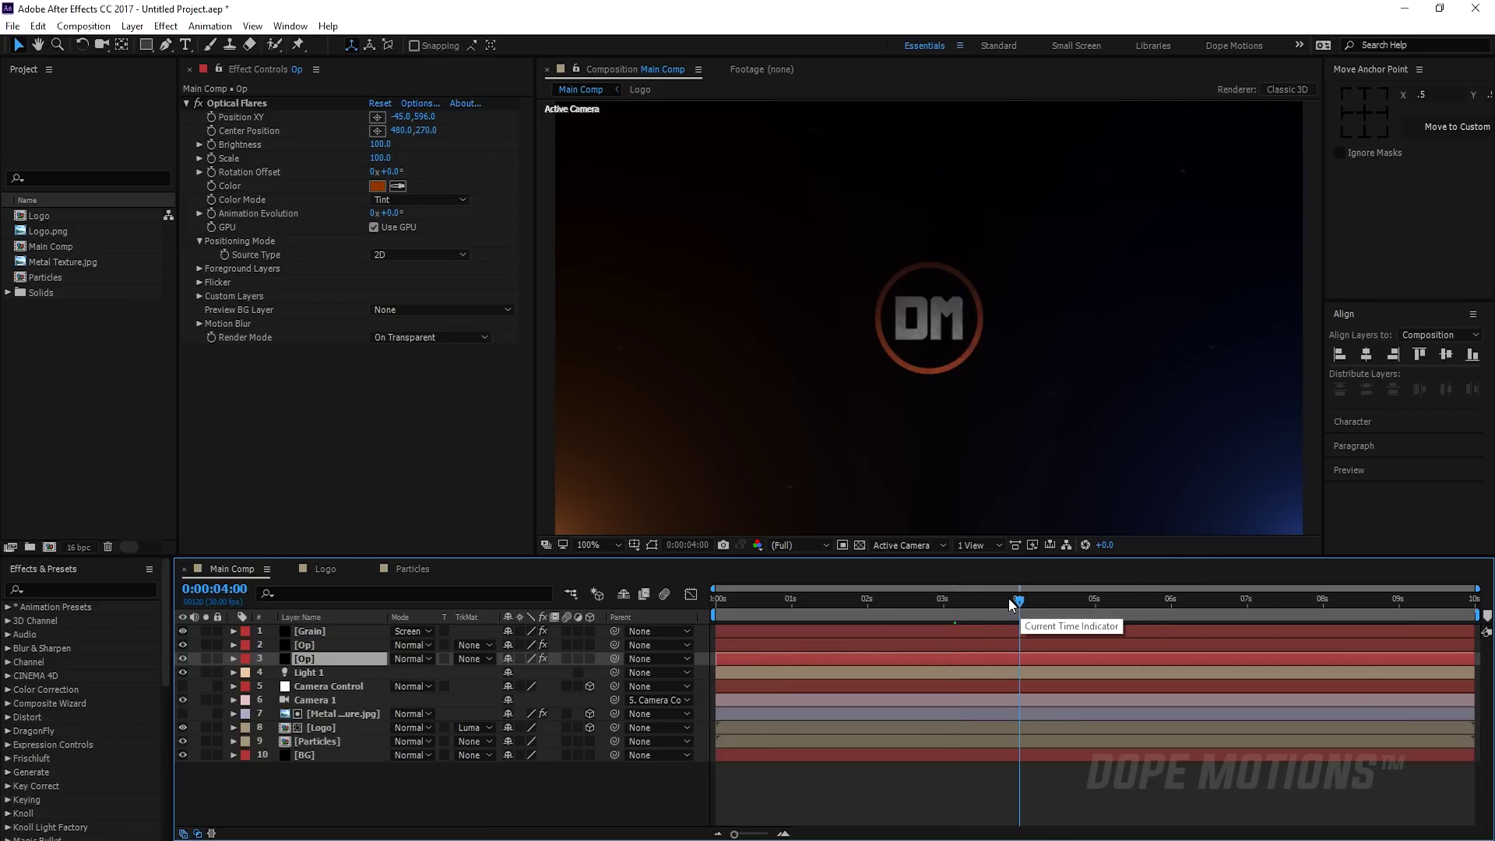
click(215, 141)
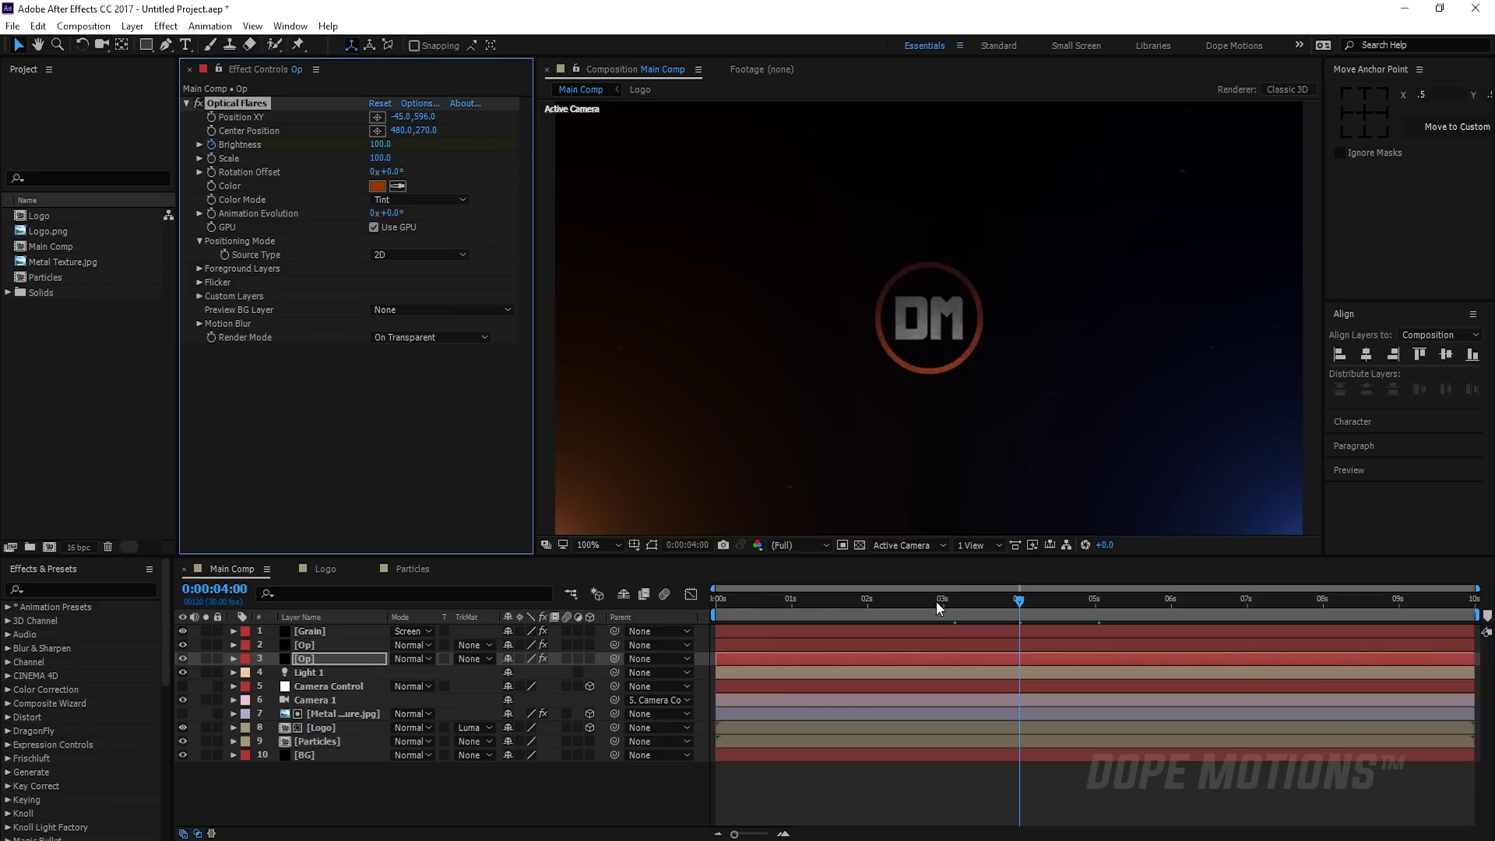
click(710, 602)
drag(708, 598, 671, 586)
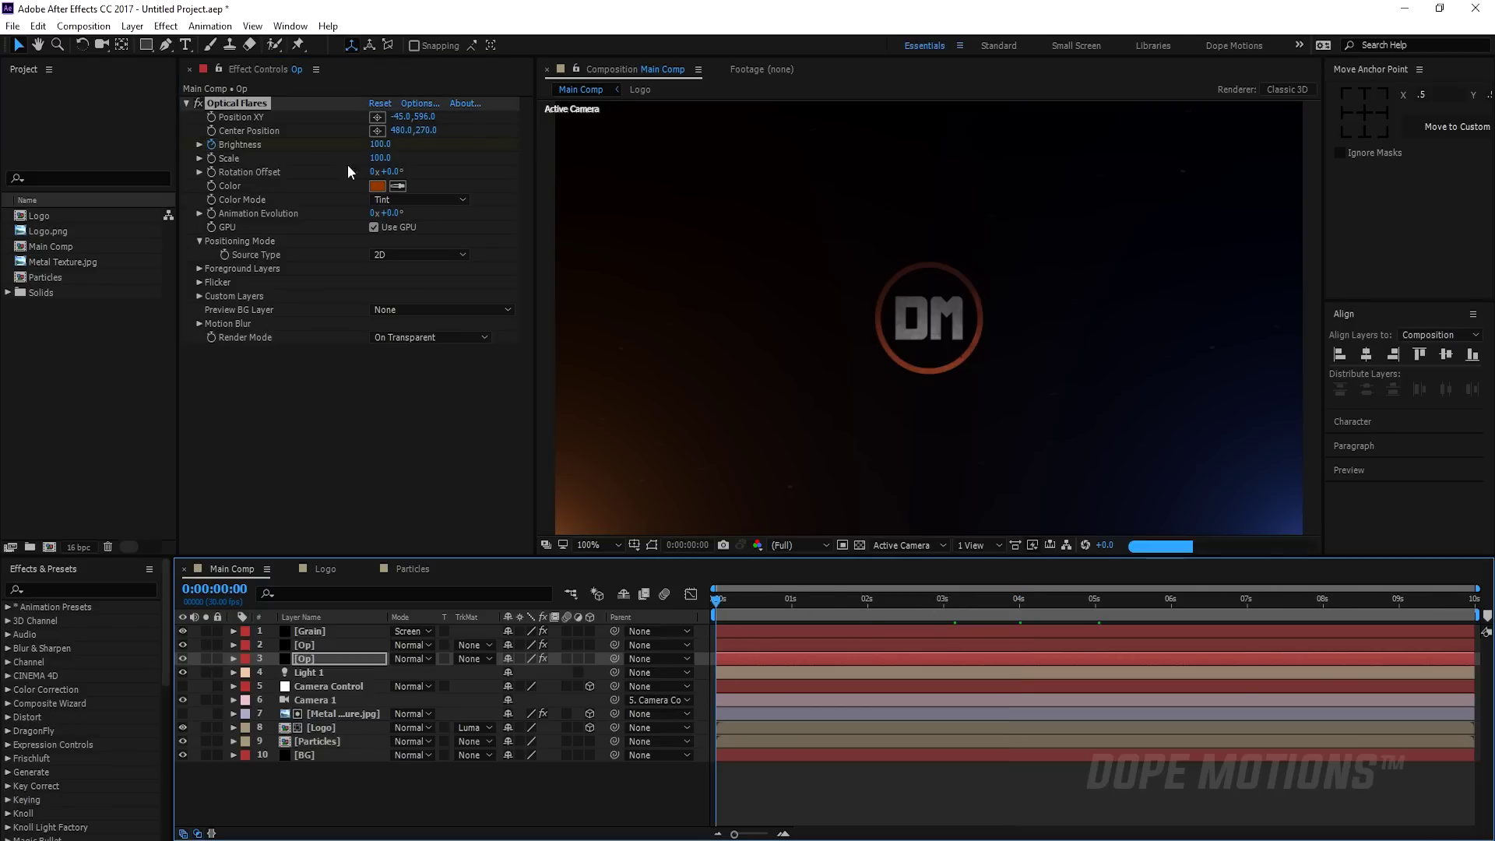
click(380, 144)
text(10)
click(386, 397)
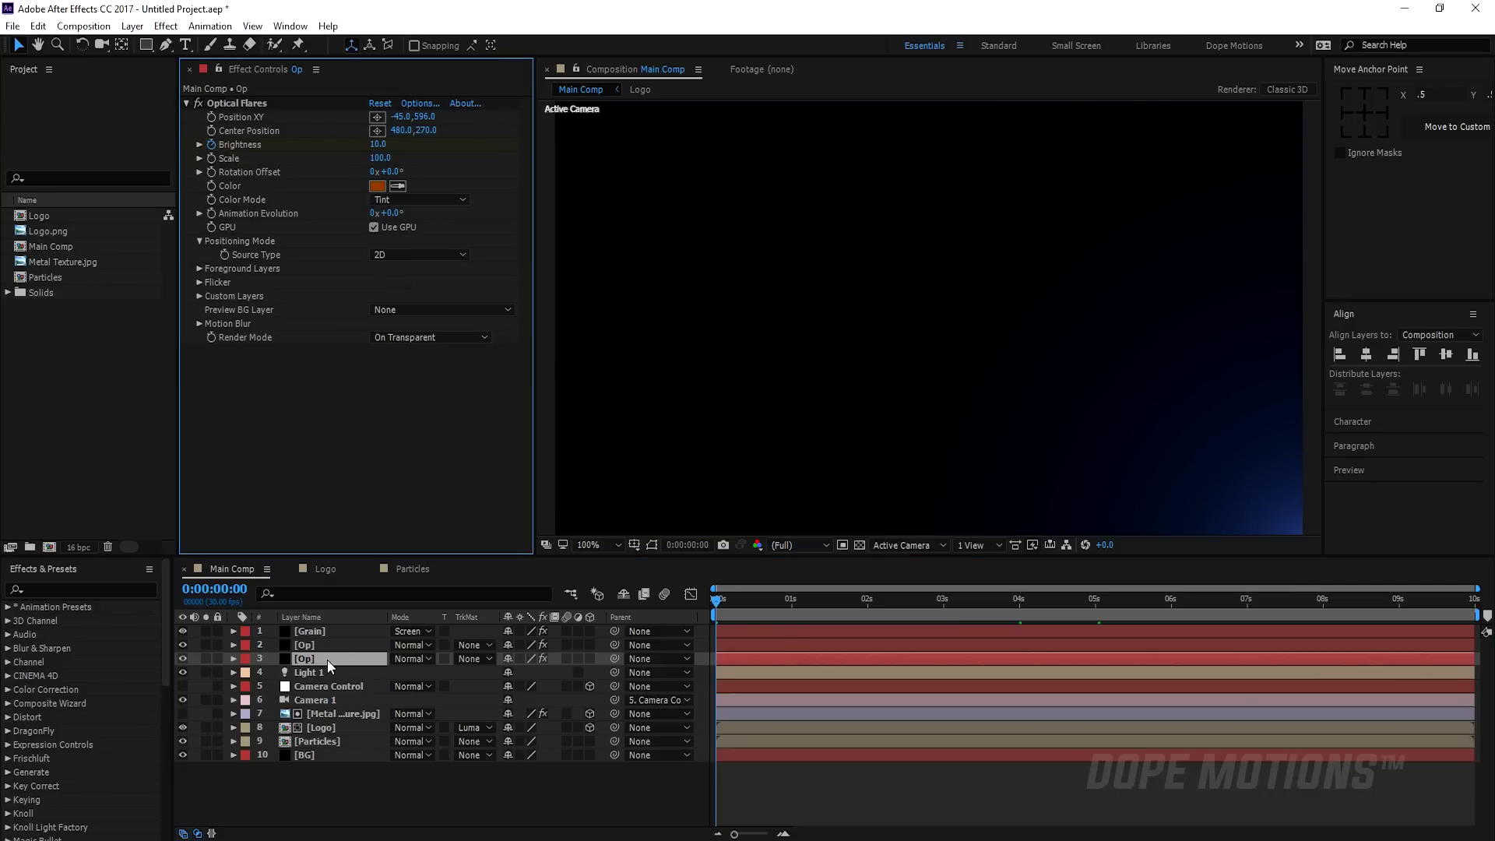
Copy both Brightness keyframes onto the blue Op flare layer.
key(u)
drag(1056, 676, 715, 721)
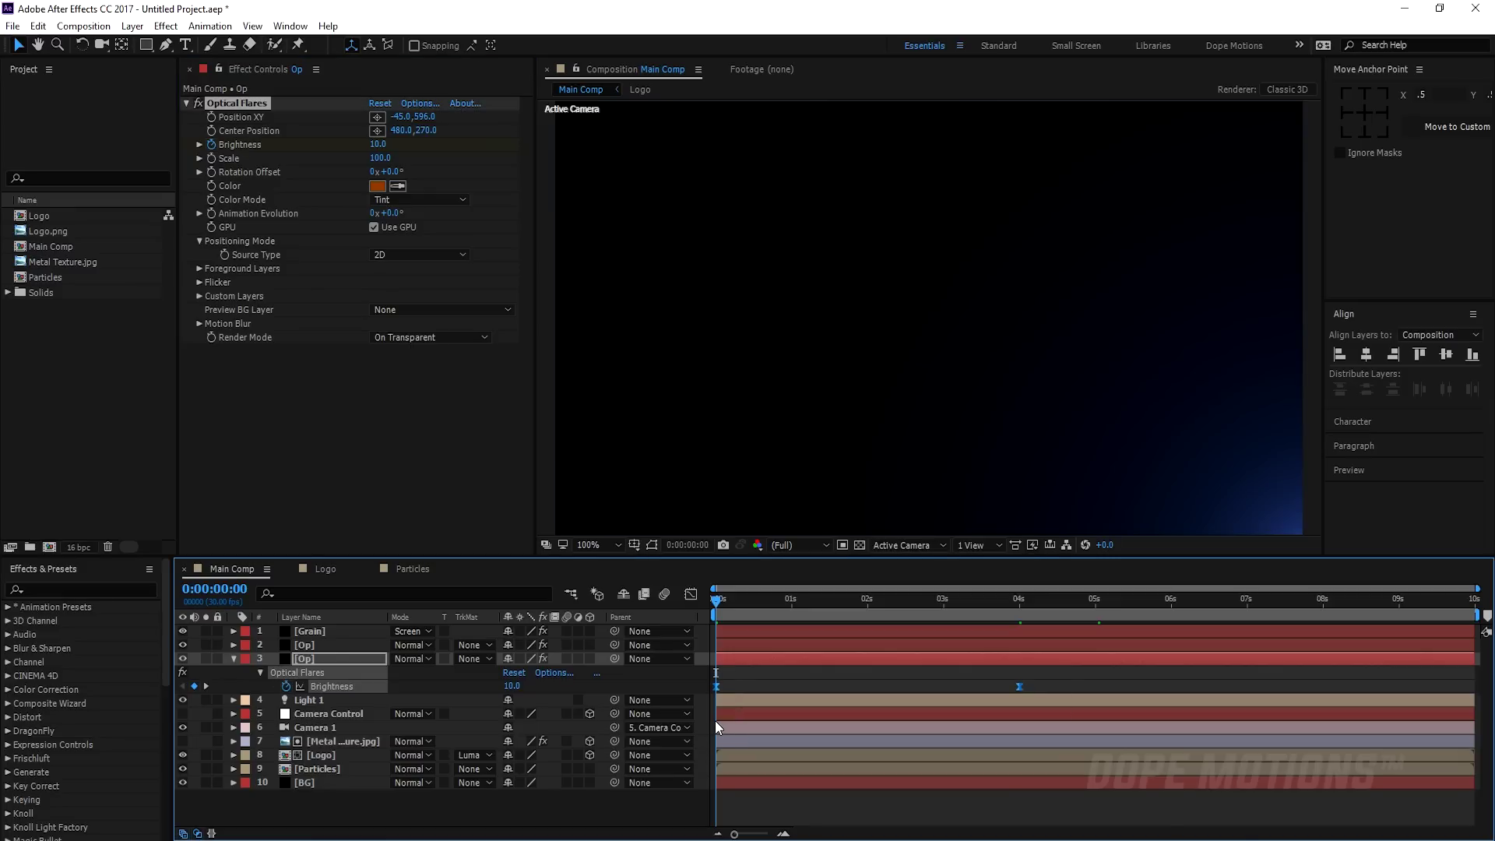
click(306, 646)
key(ctrl+v)
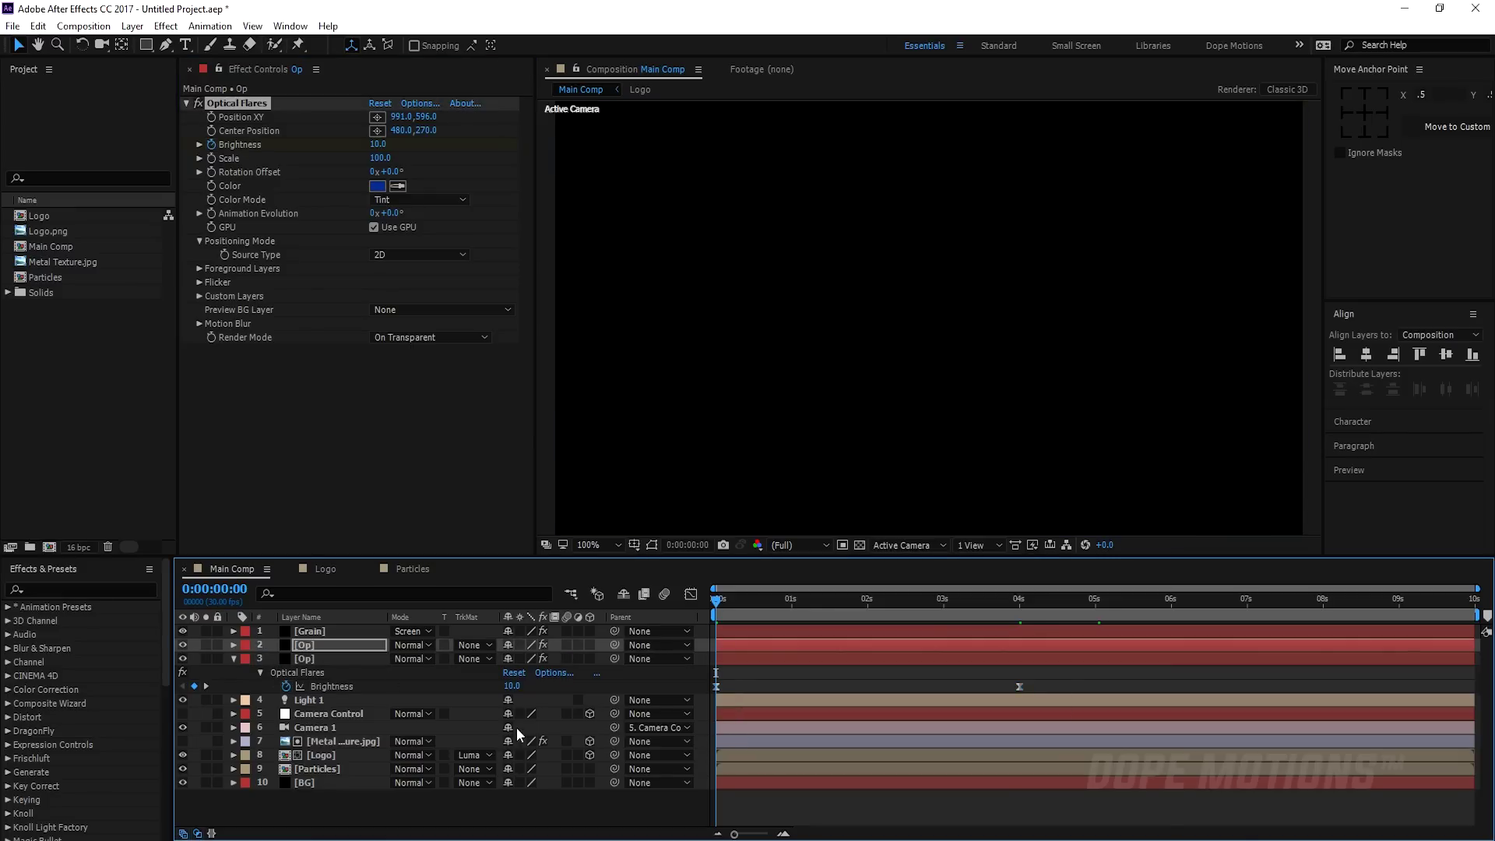
key(u)
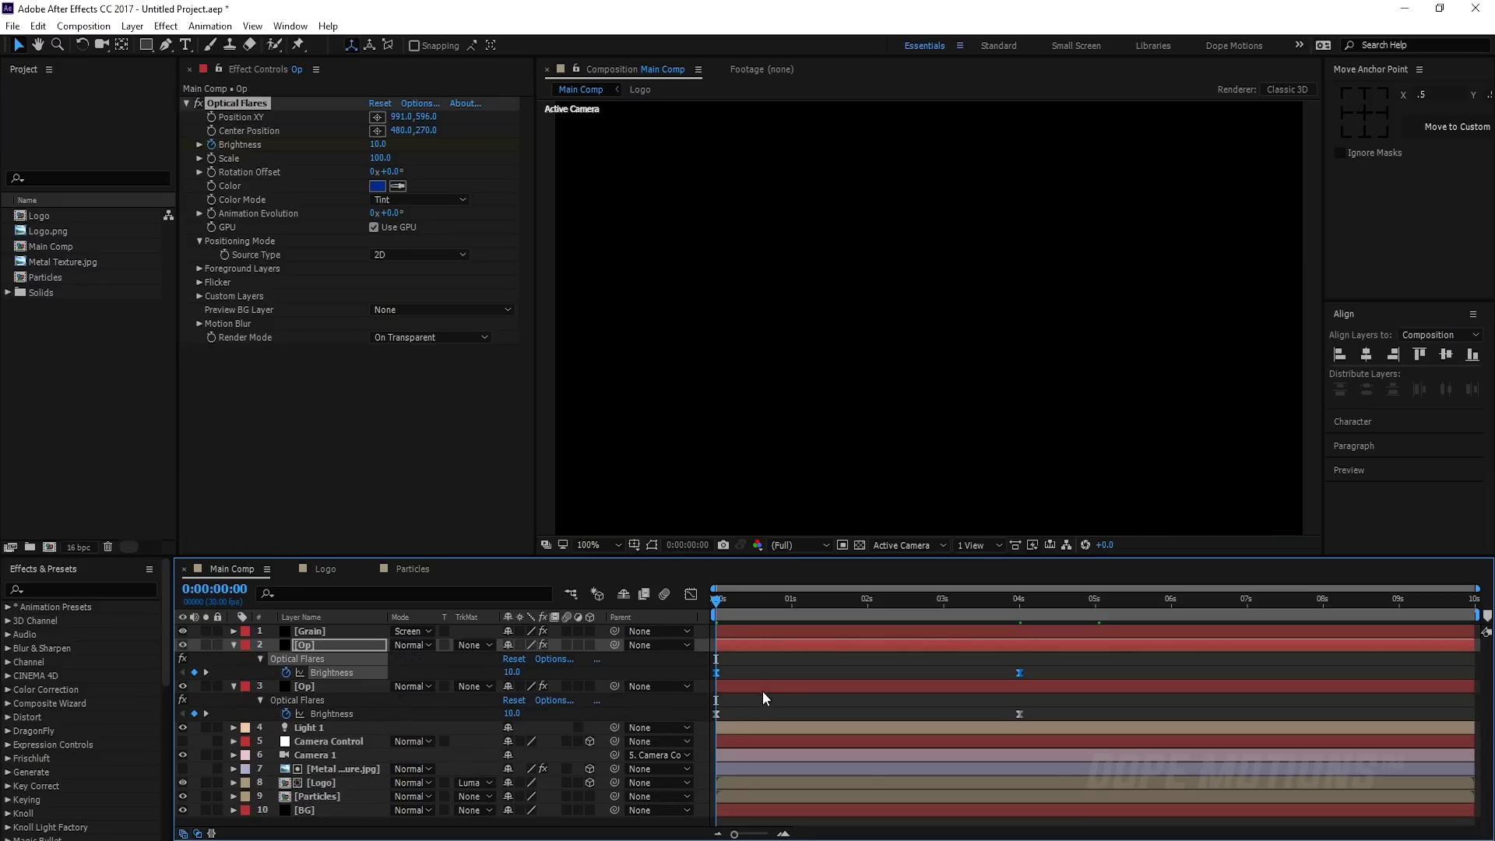
key(ctrl+a)
key(u)
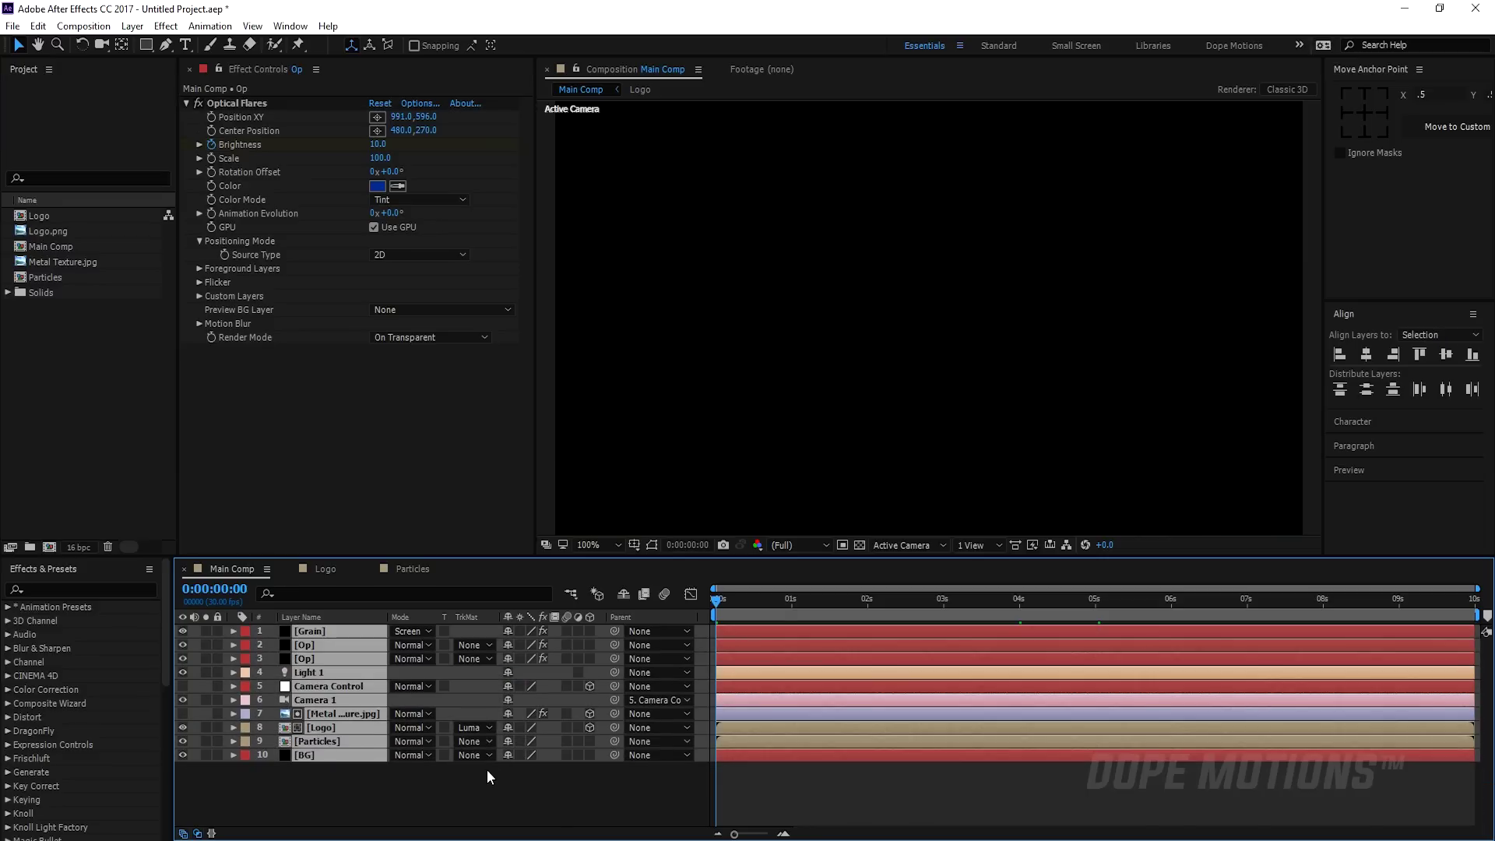
click(487, 769)
Scrub the timeline to preview both flares brightening over time.
drag(729, 601, 904, 623)
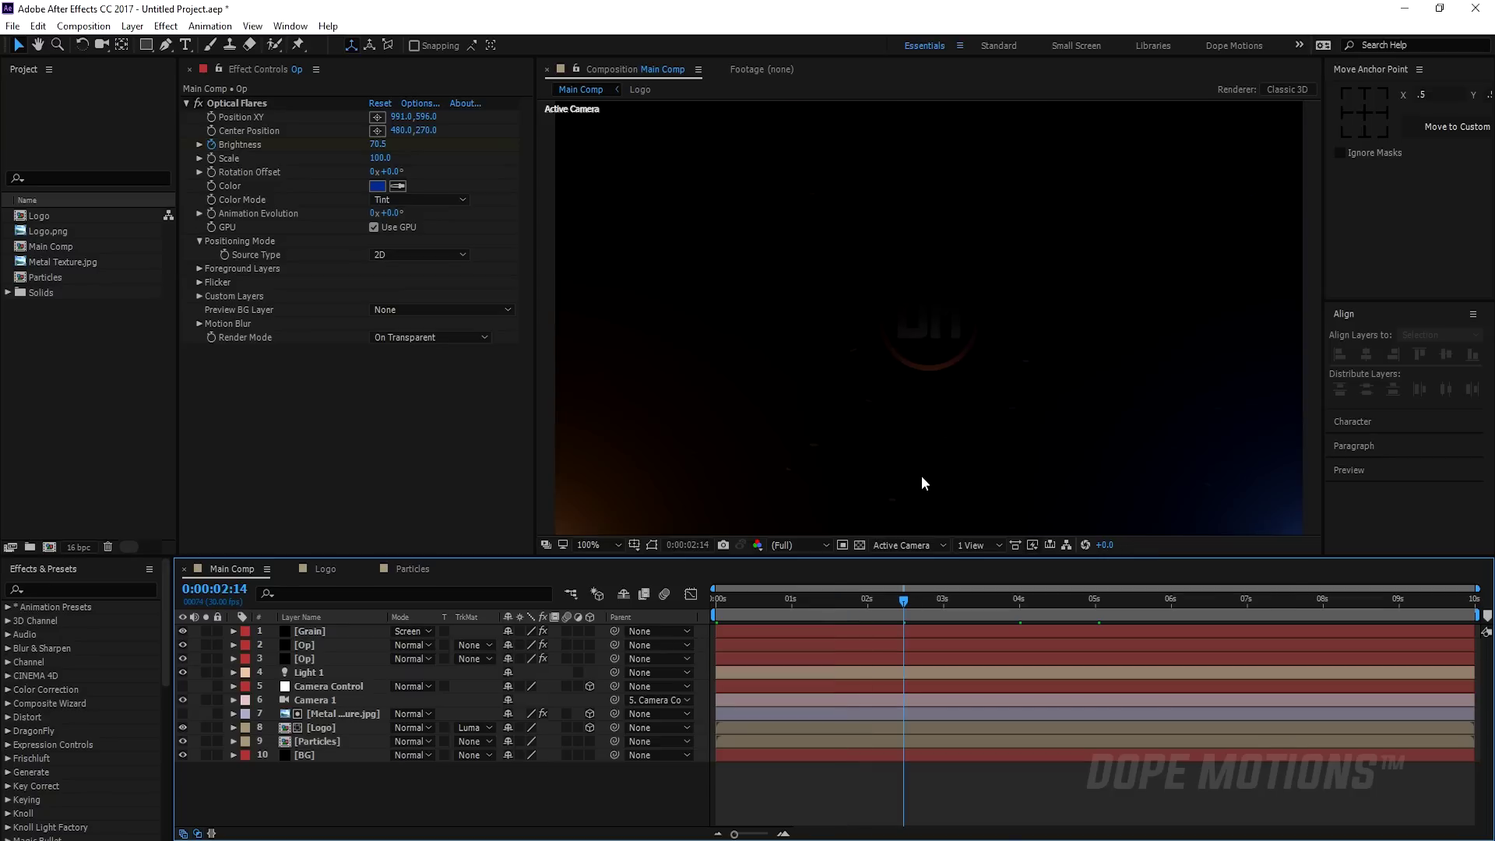
scroll(921, 475, down, 2)
drag(878, 604, 980, 515)
key(slash)
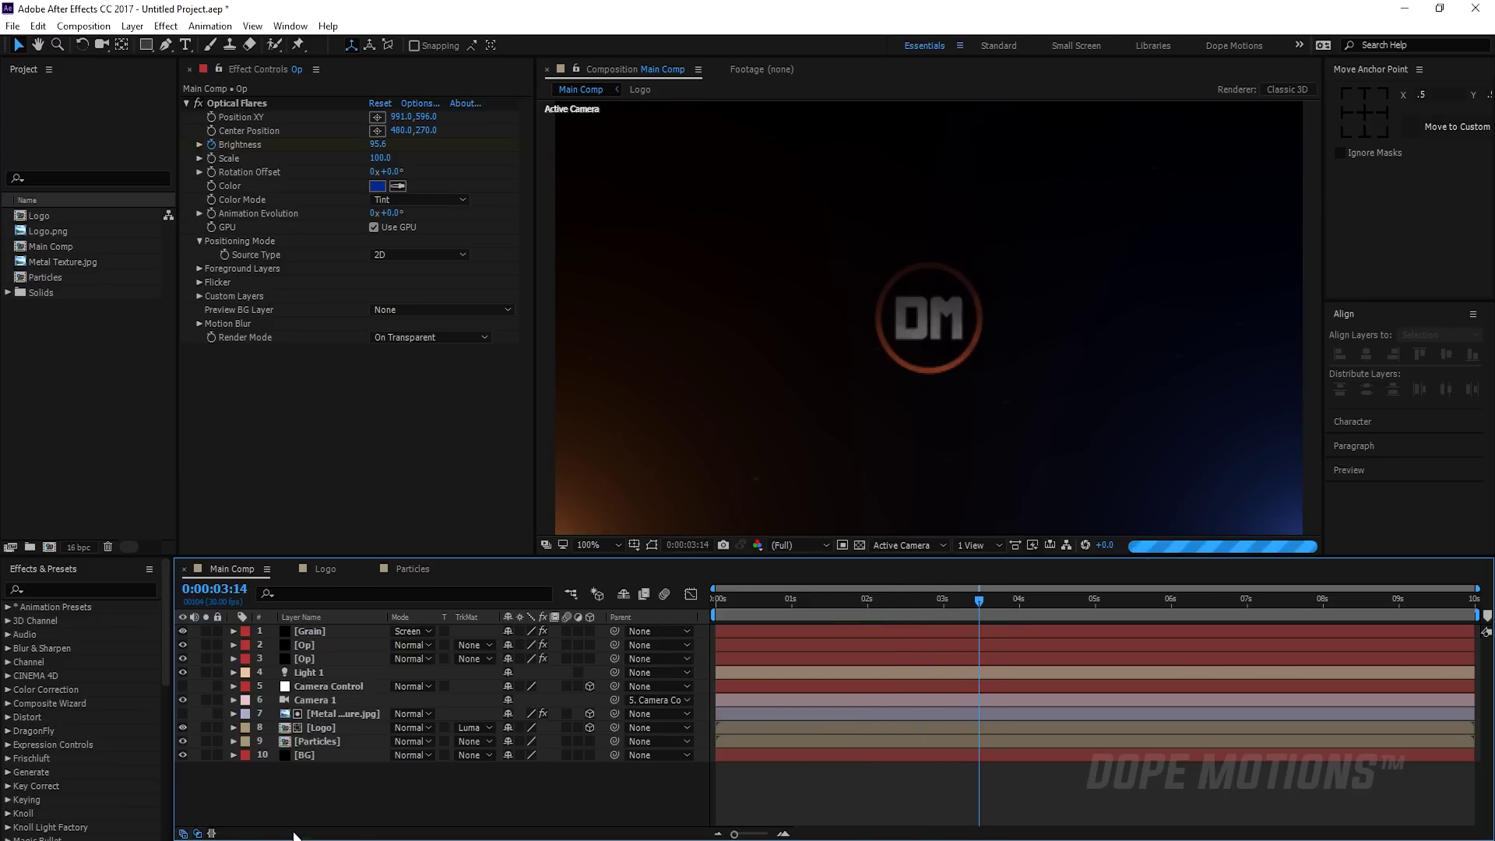
Add a new adjustment layer named CC to Main Comp.
right_click(363, 811)
mouse_move(448, 660)
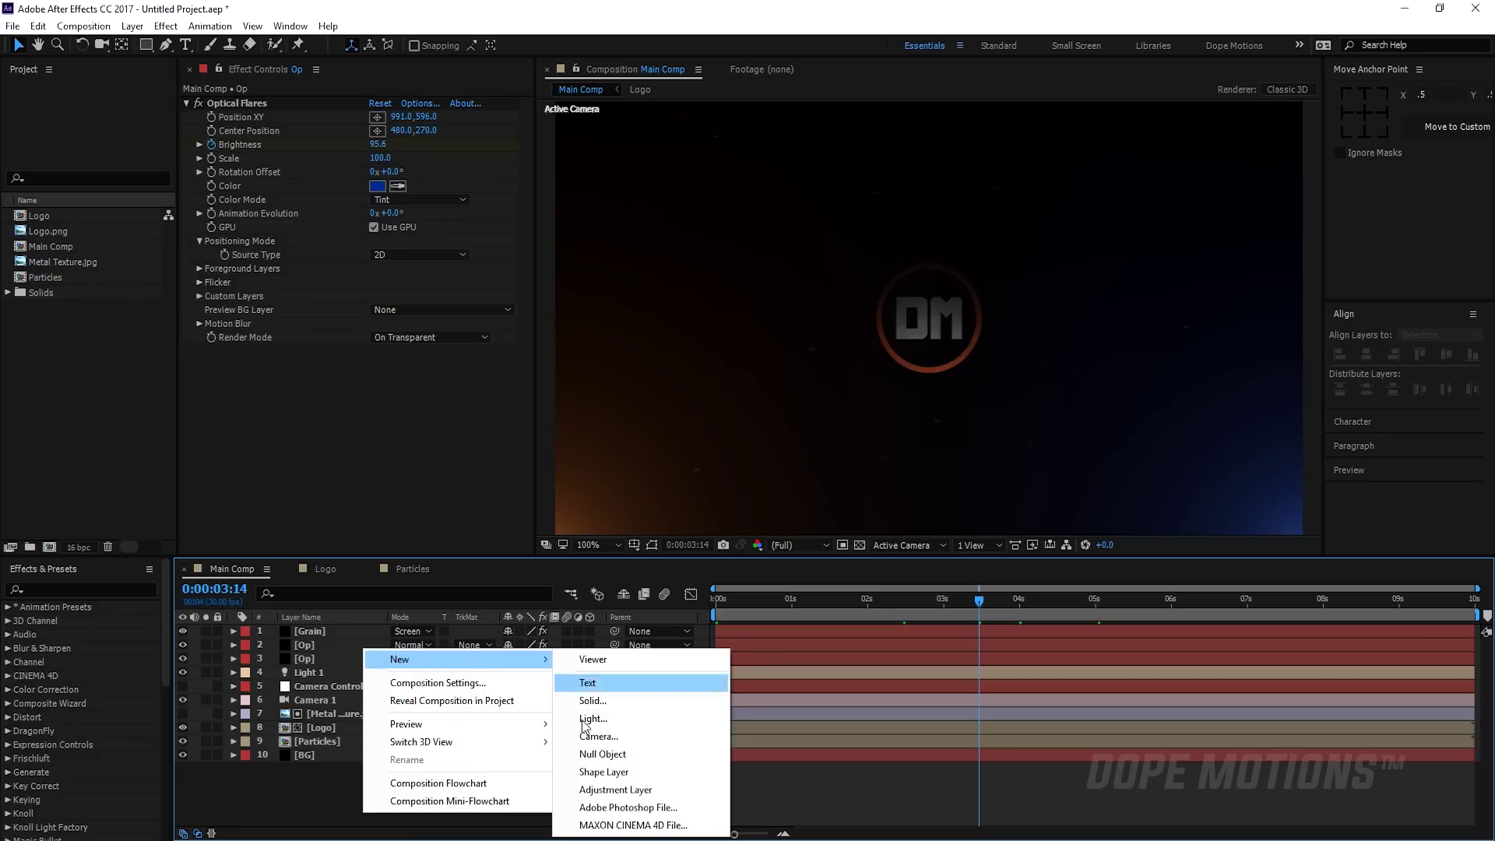
click(616, 790)
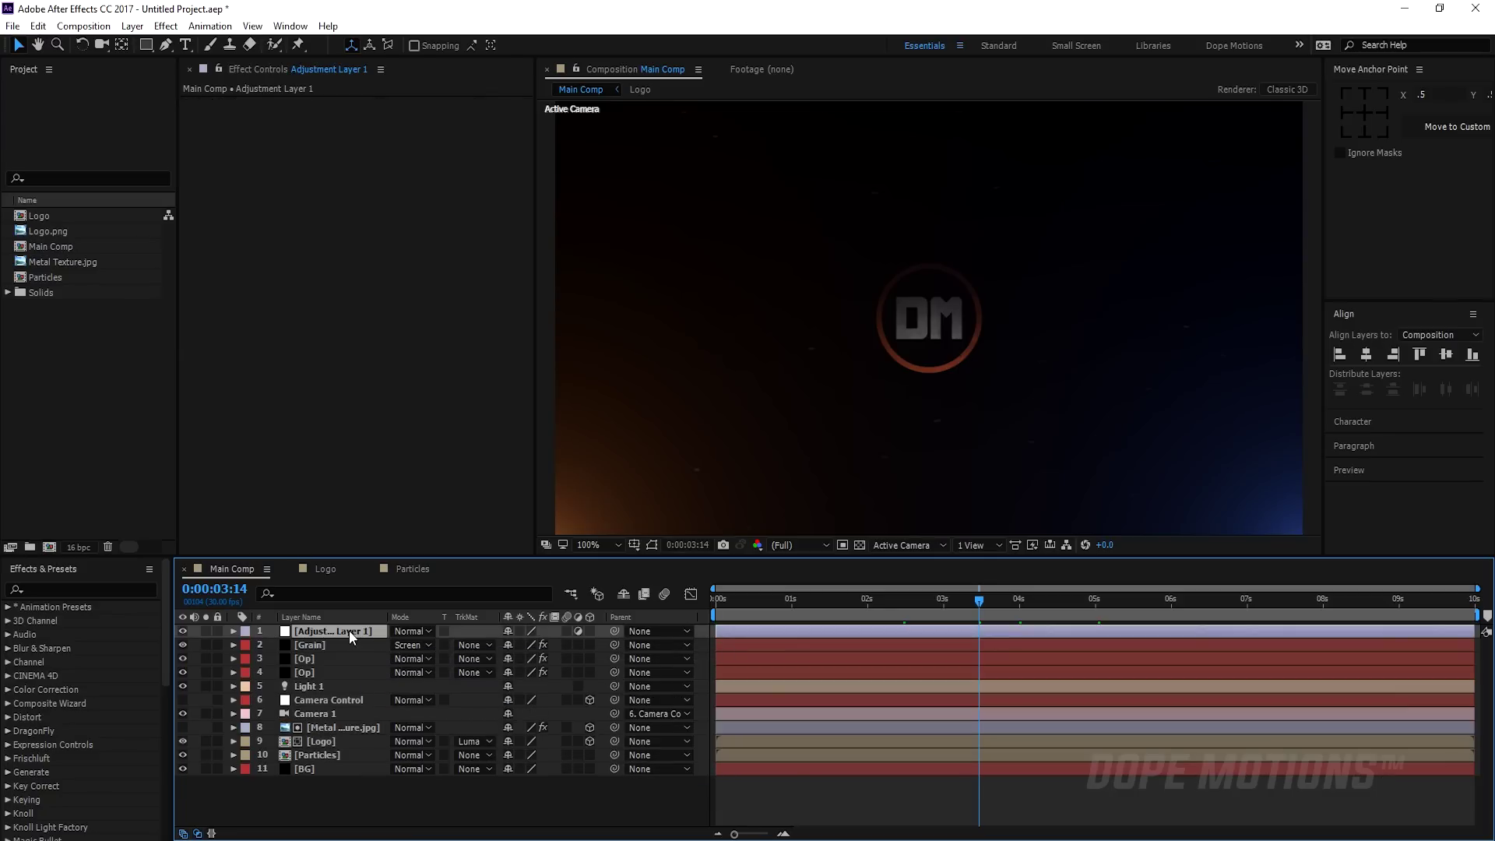
key(Return)
text(CC)
click(293, 811)
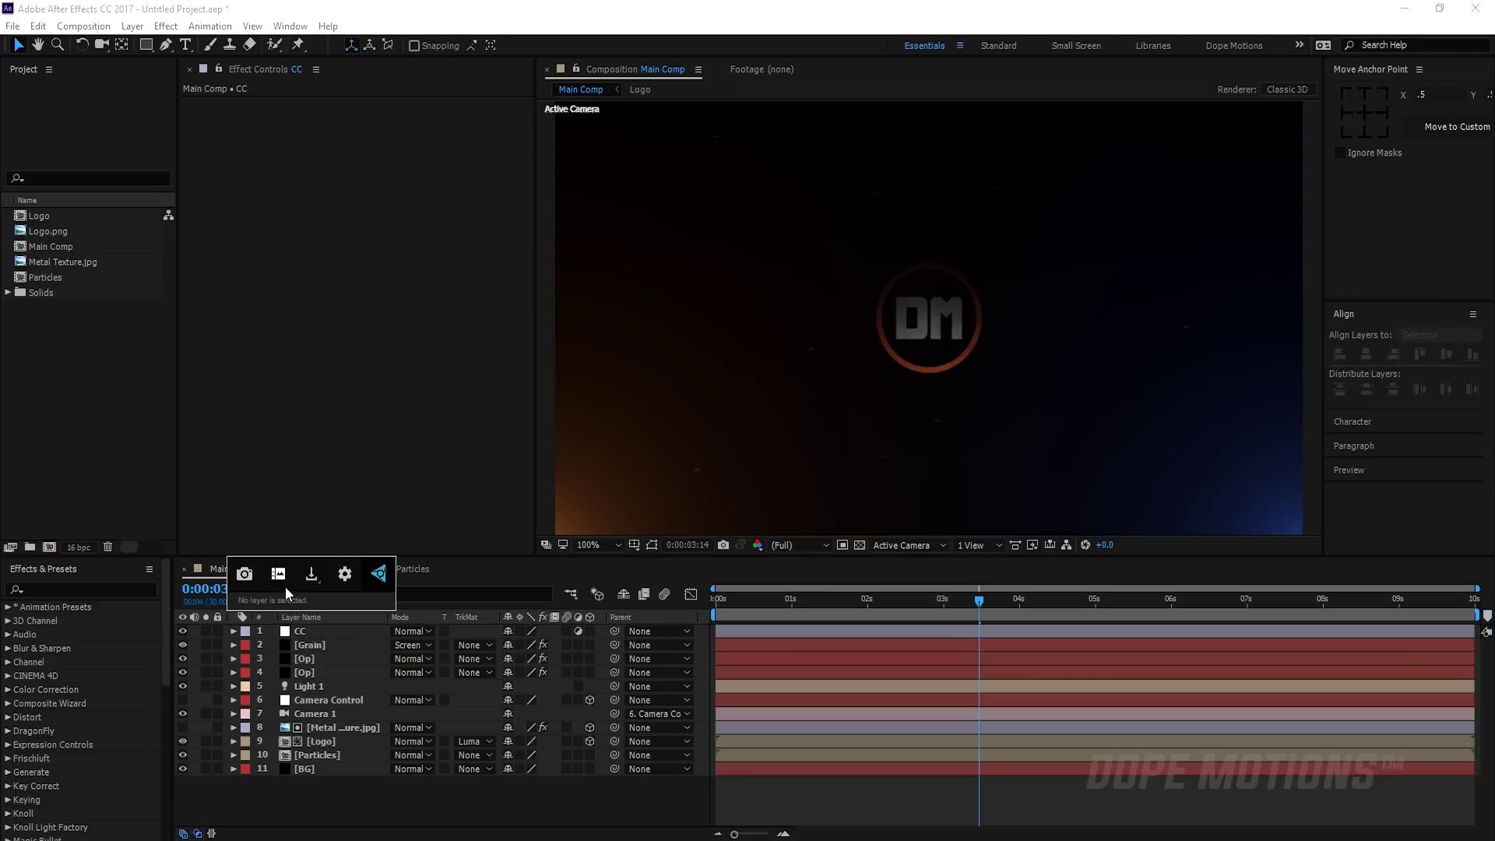
click(319, 634)
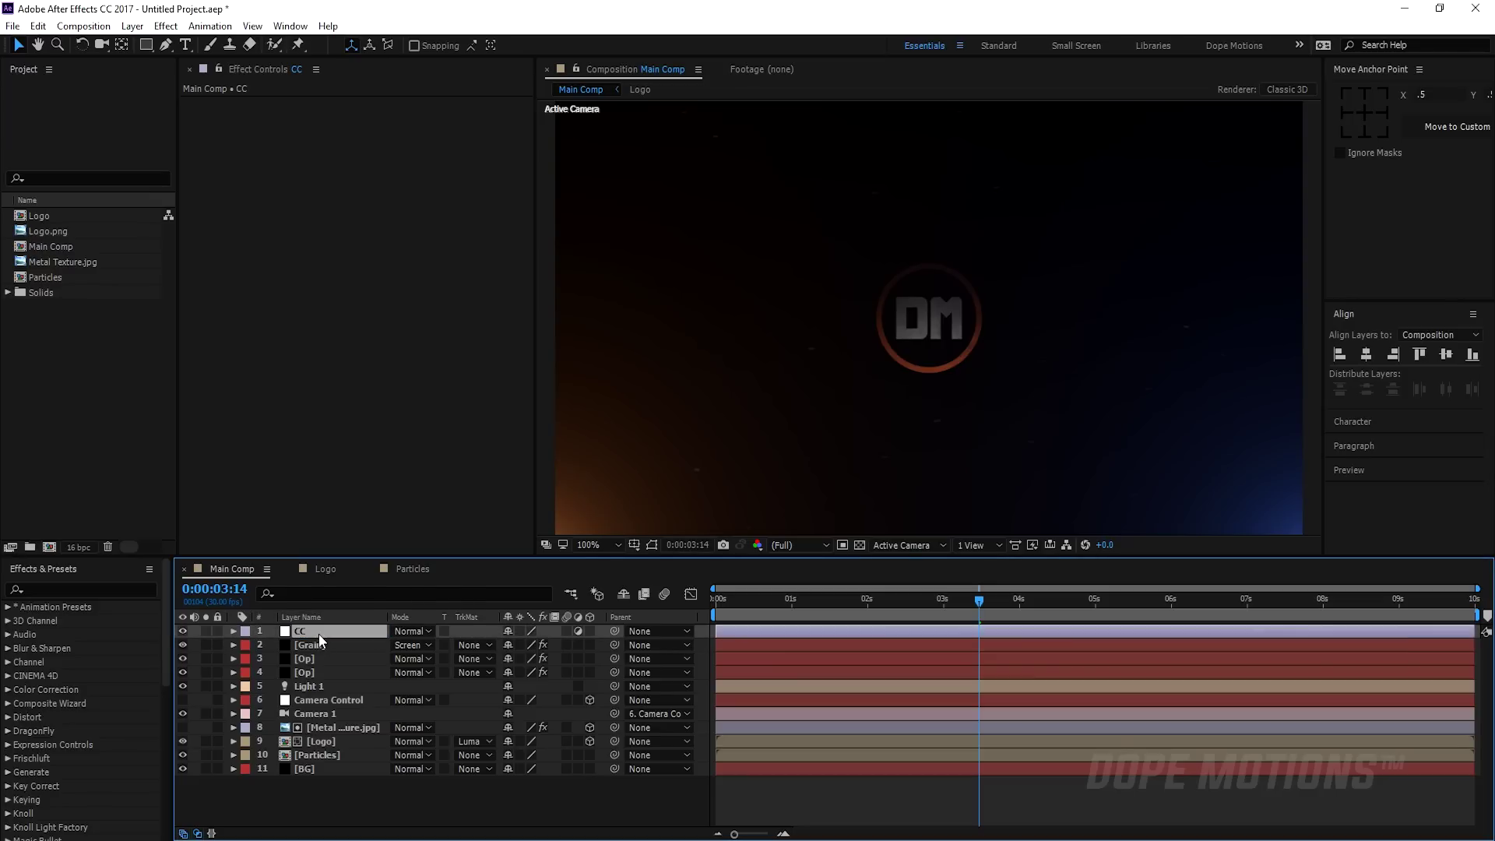
Apply Curves to the CC layer and shape an RGB S-curve.
key(ctrl+space)
text(cur)
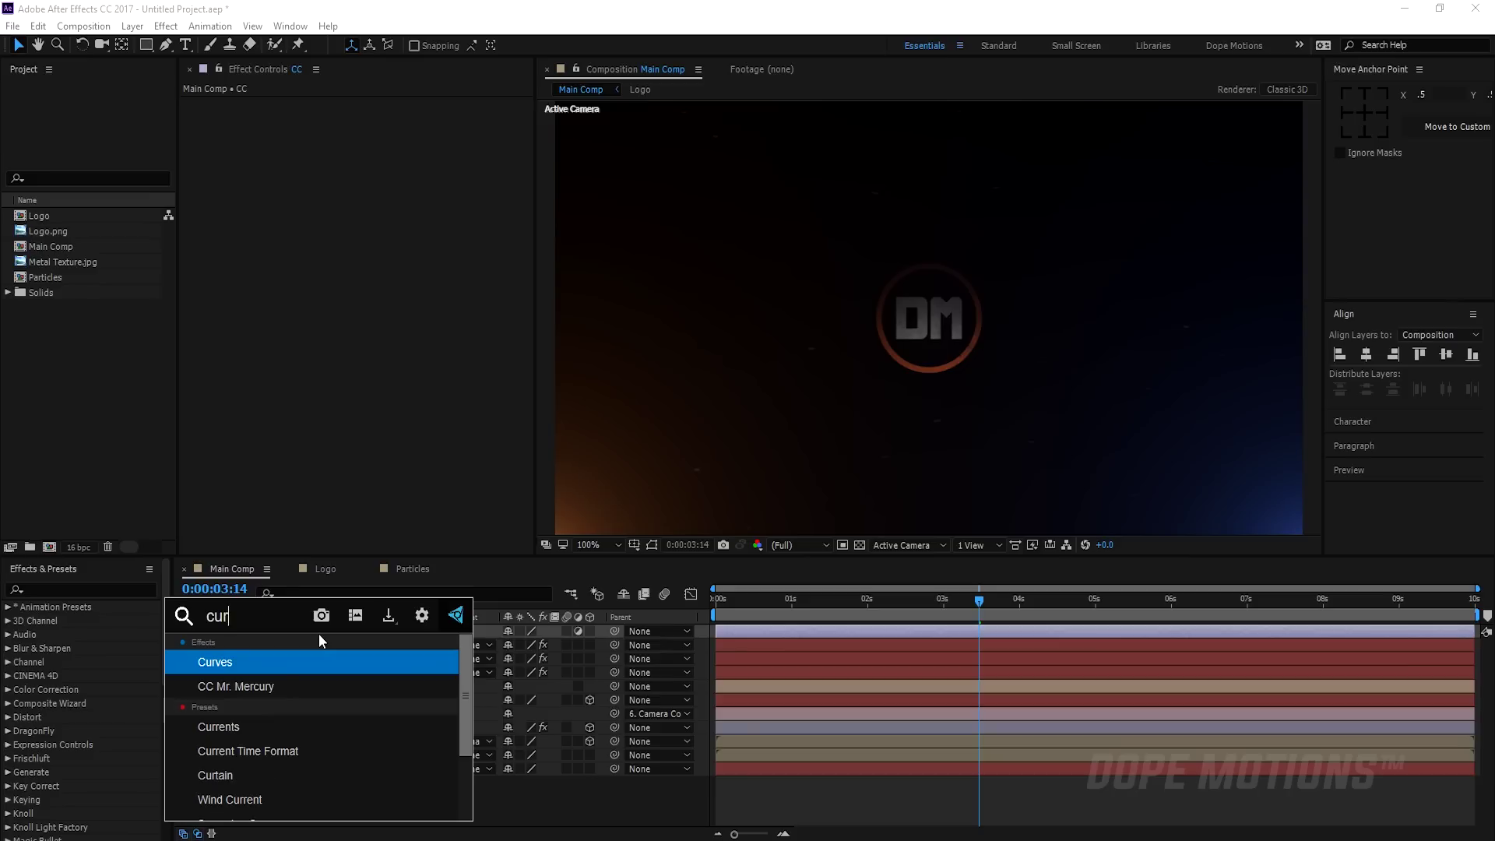
click(240, 661)
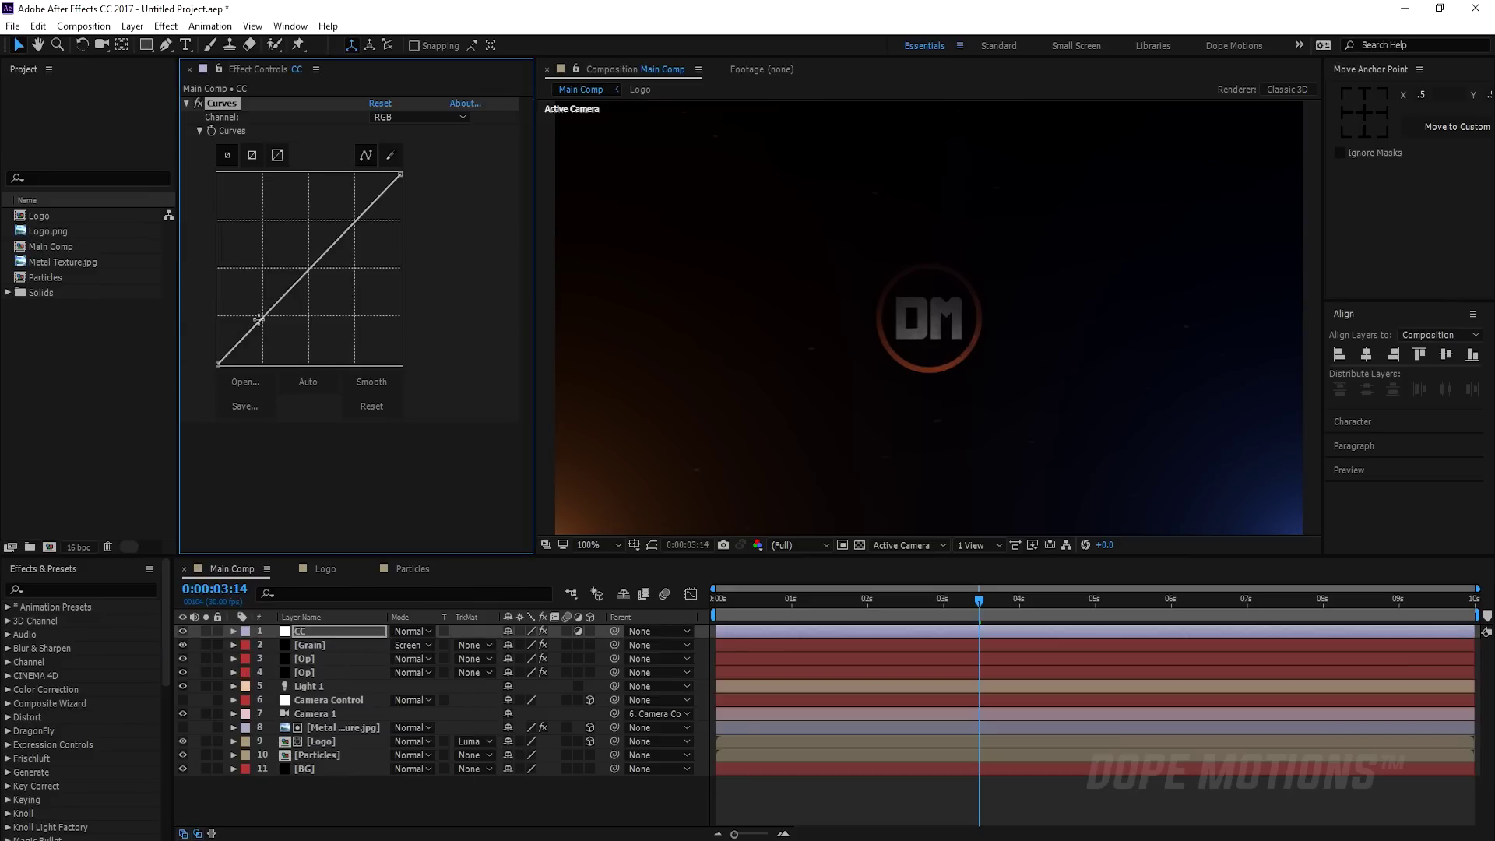
drag(259, 319, 266, 320)
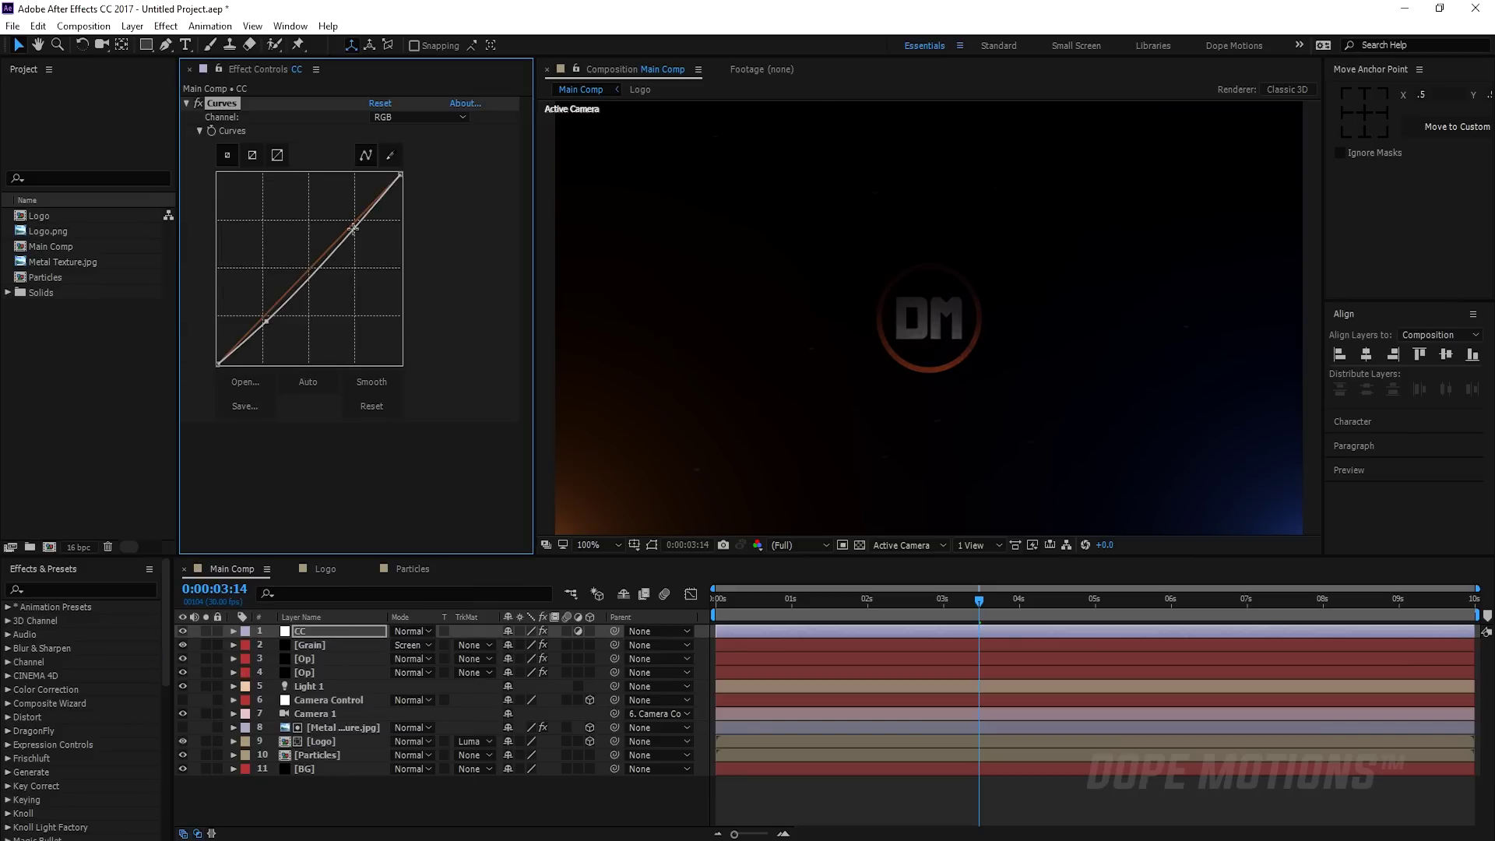
drag(354, 228, 350, 220)
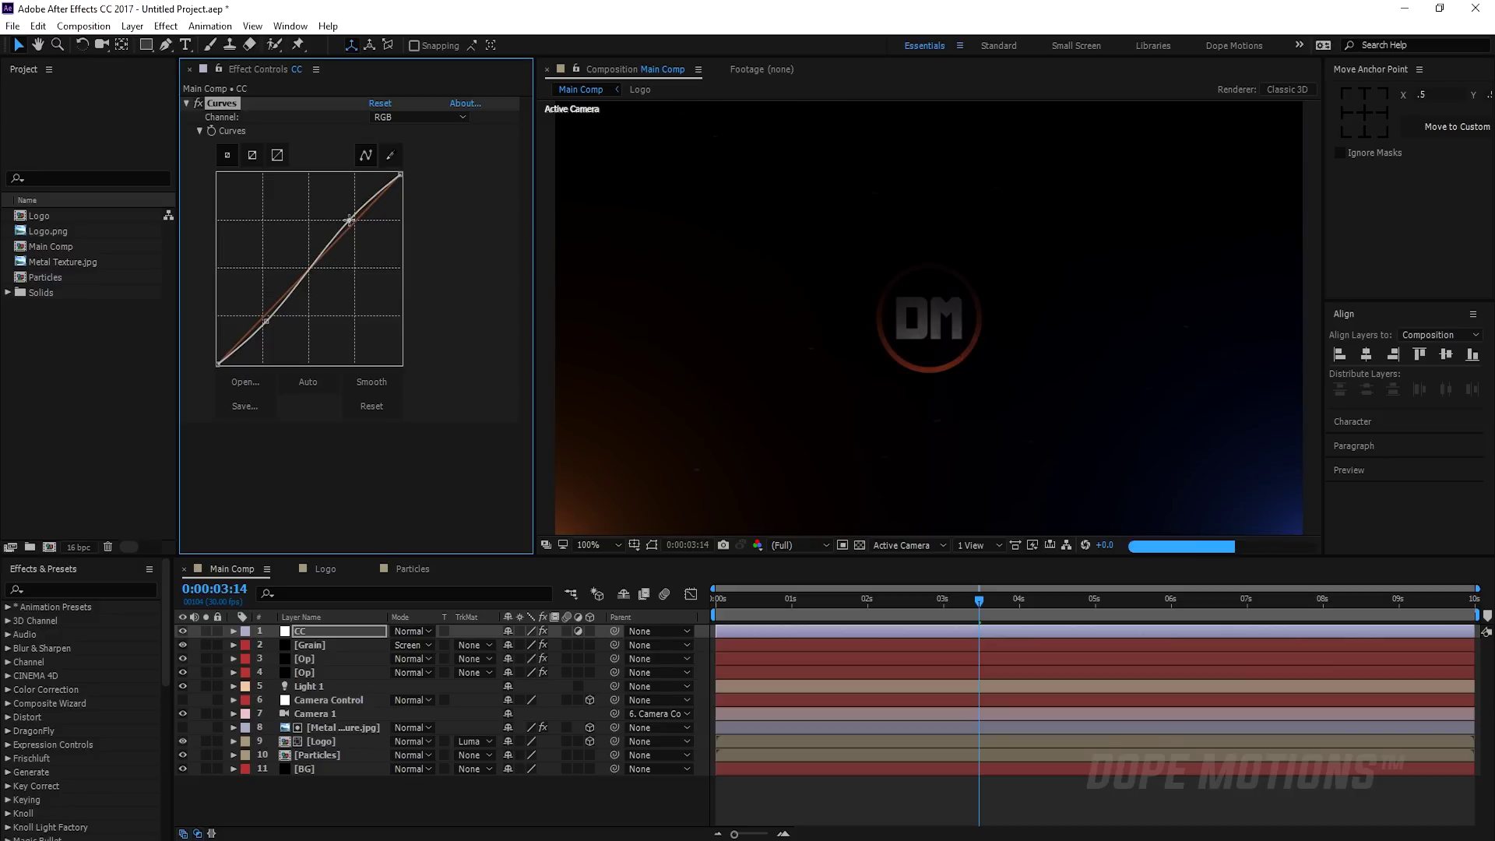
Lift the Red and Blue channel curves slightly.
click(405, 117)
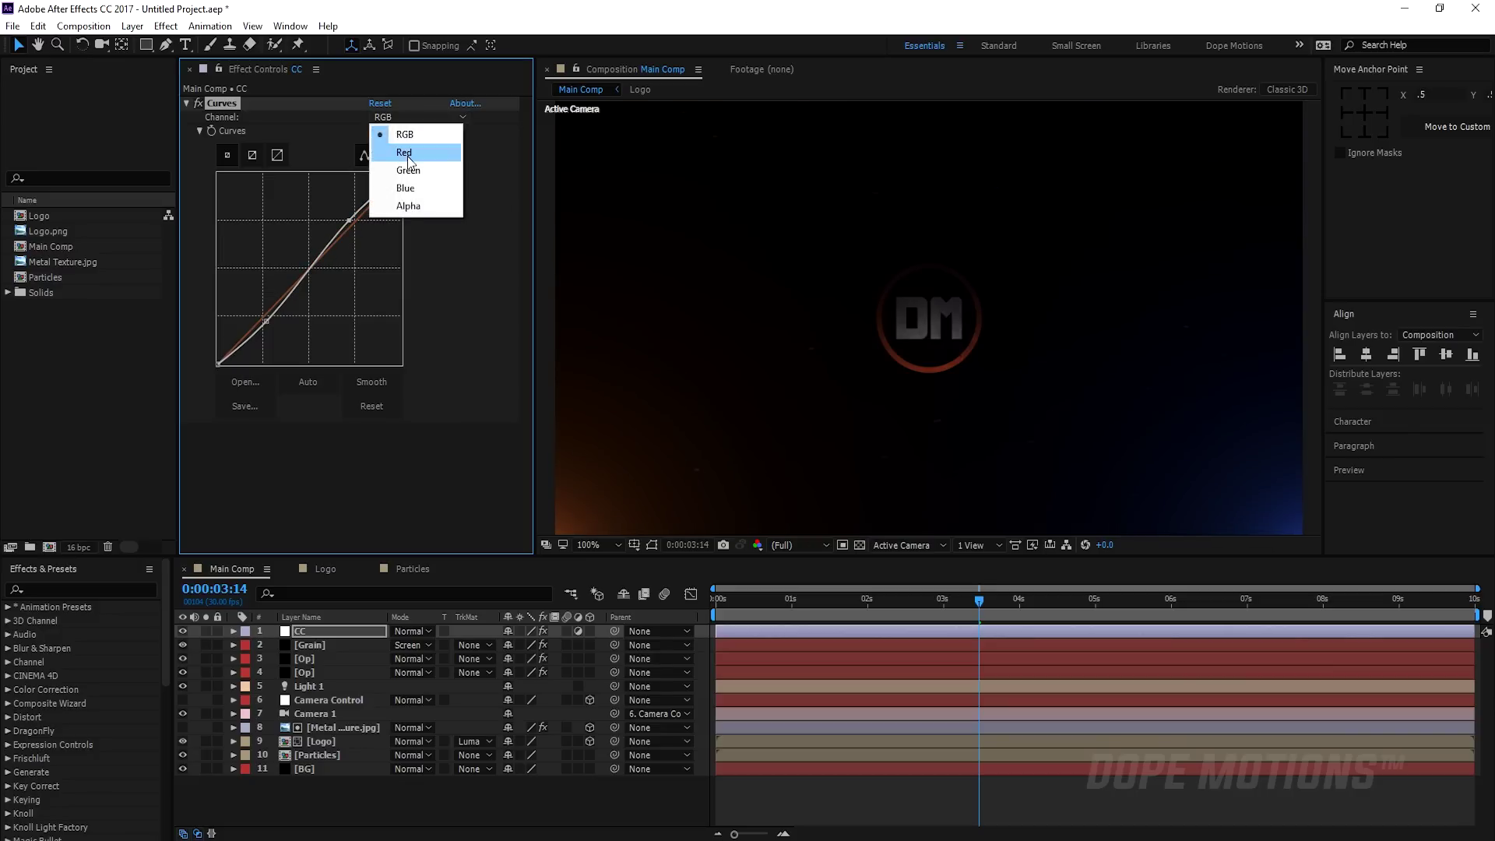
click(408, 152)
drag(313, 267, 314, 263)
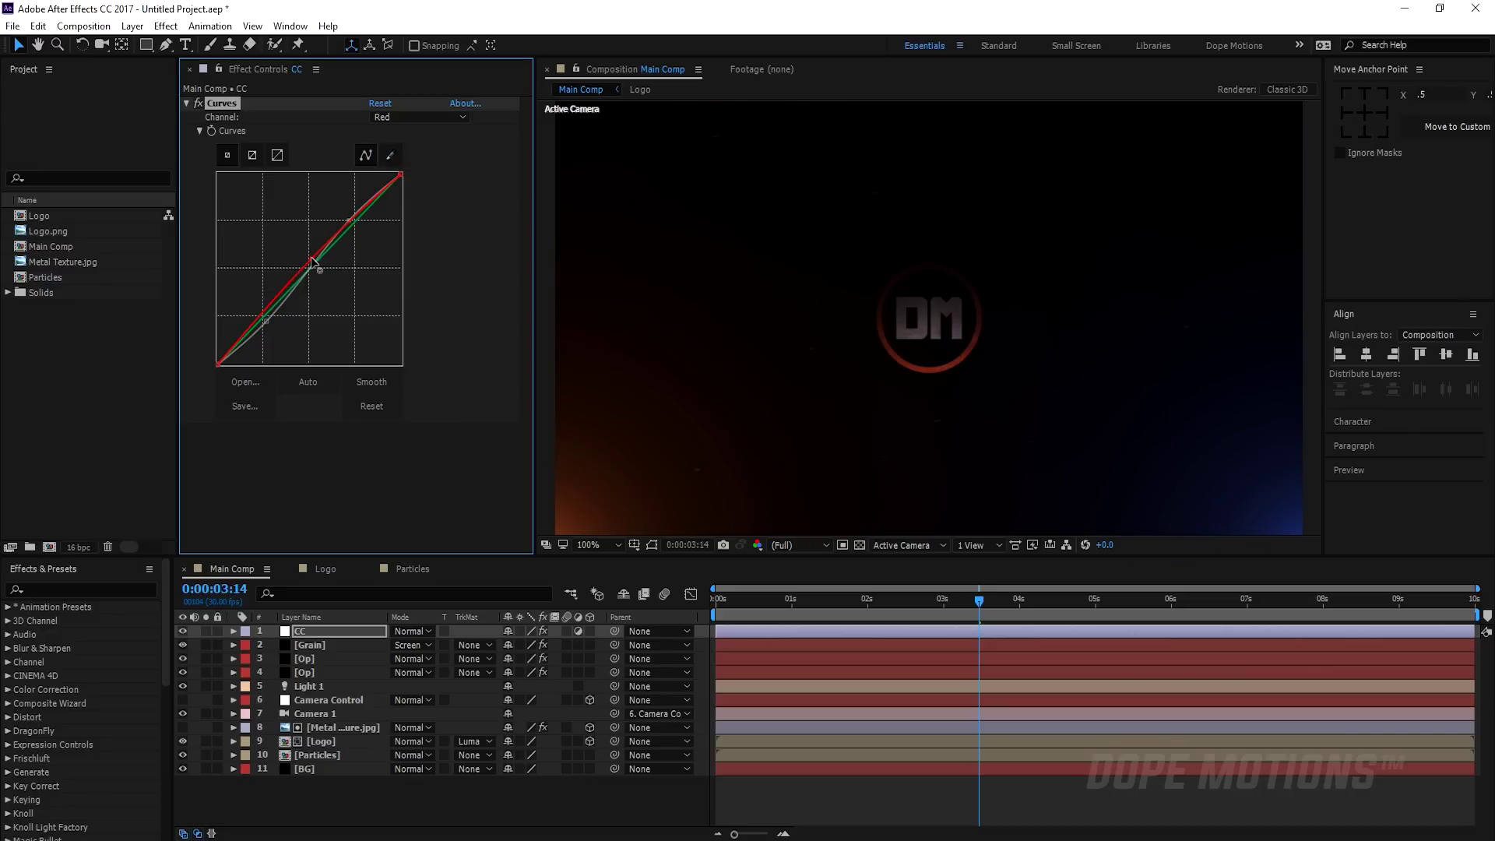
click(399, 118)
click(404, 188)
drag(310, 270, 306, 264)
Move the playhead to 6:06 to view the graded logo.
click(404, 810)
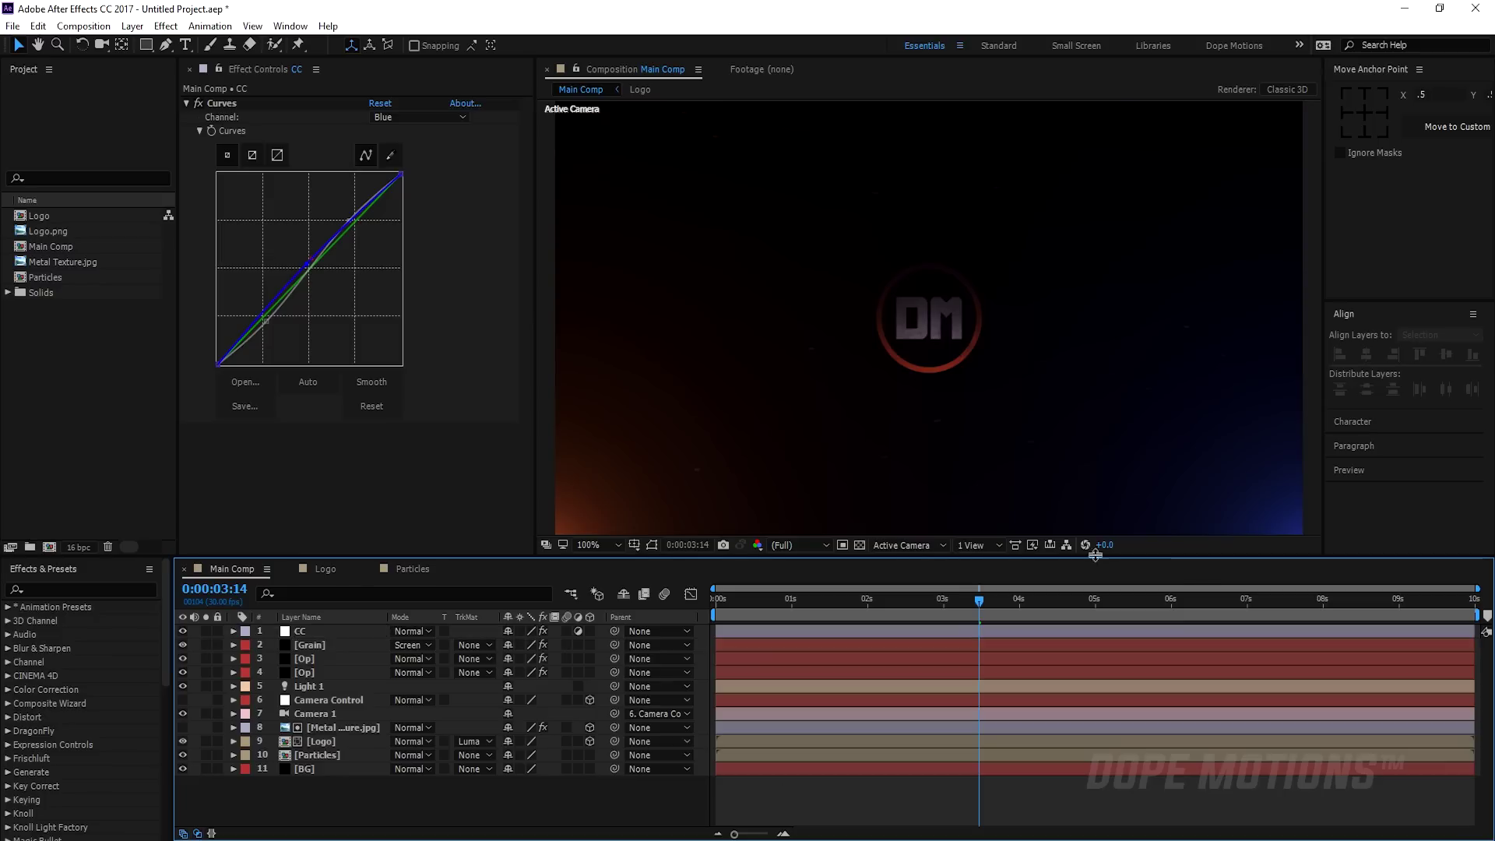
click(1043, 601)
click(1096, 601)
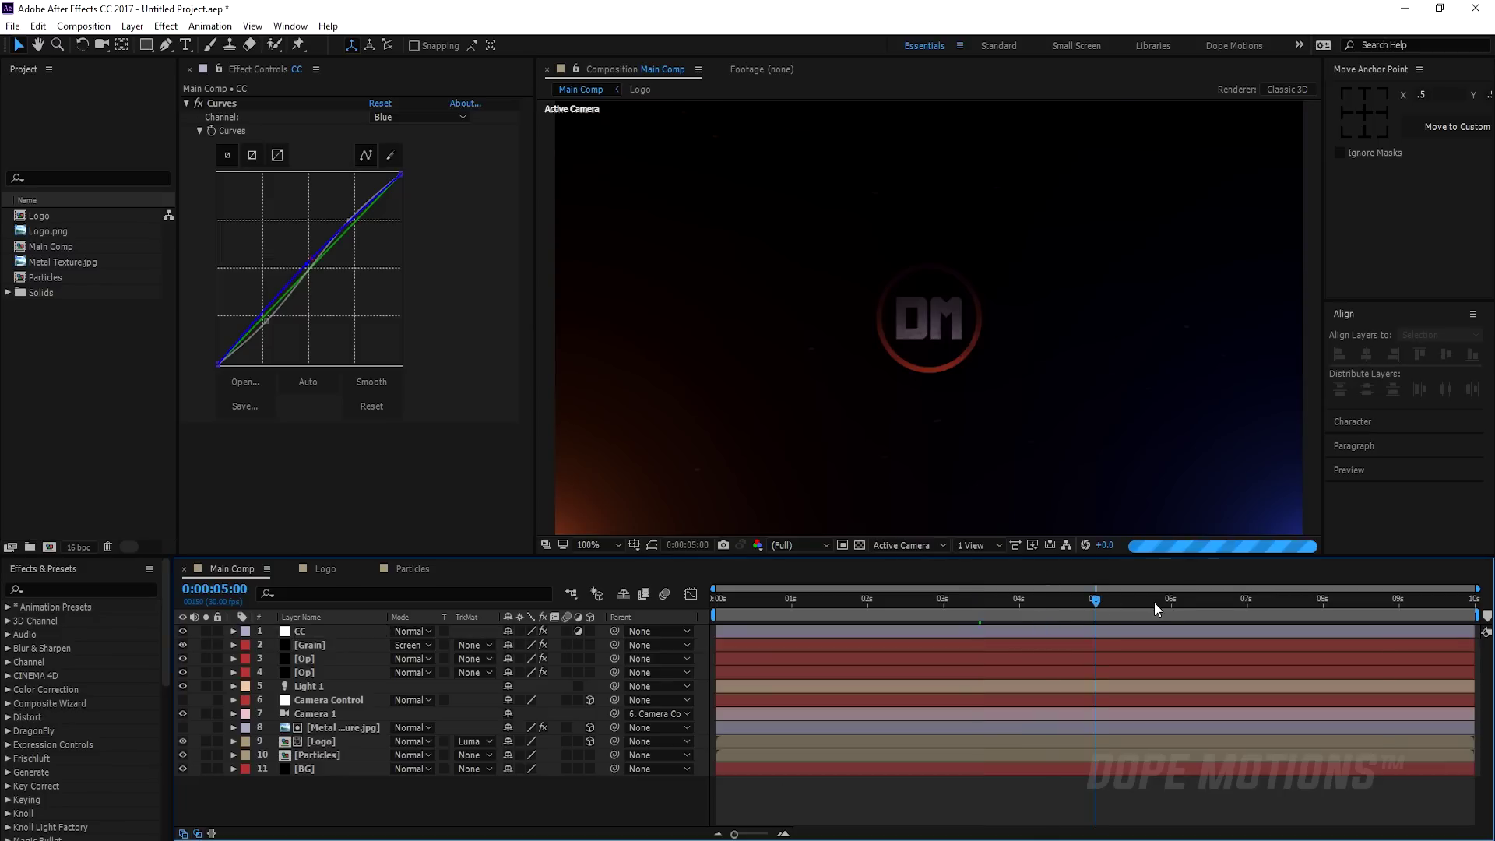
click(1185, 601)
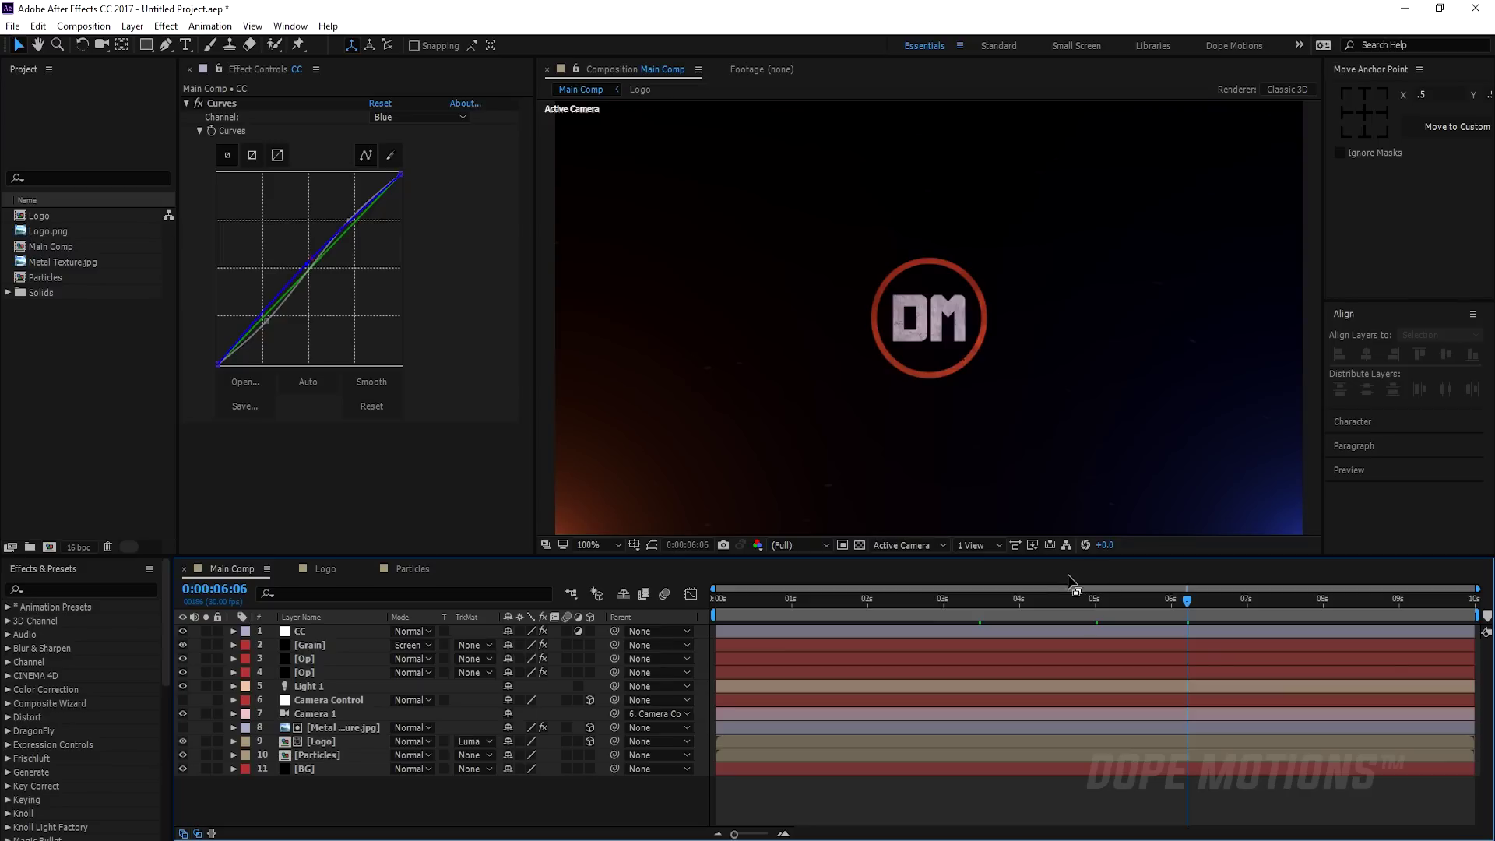
In the Logo precomp, scale the DM logo to 38% and move it up.
double_click(325, 742)
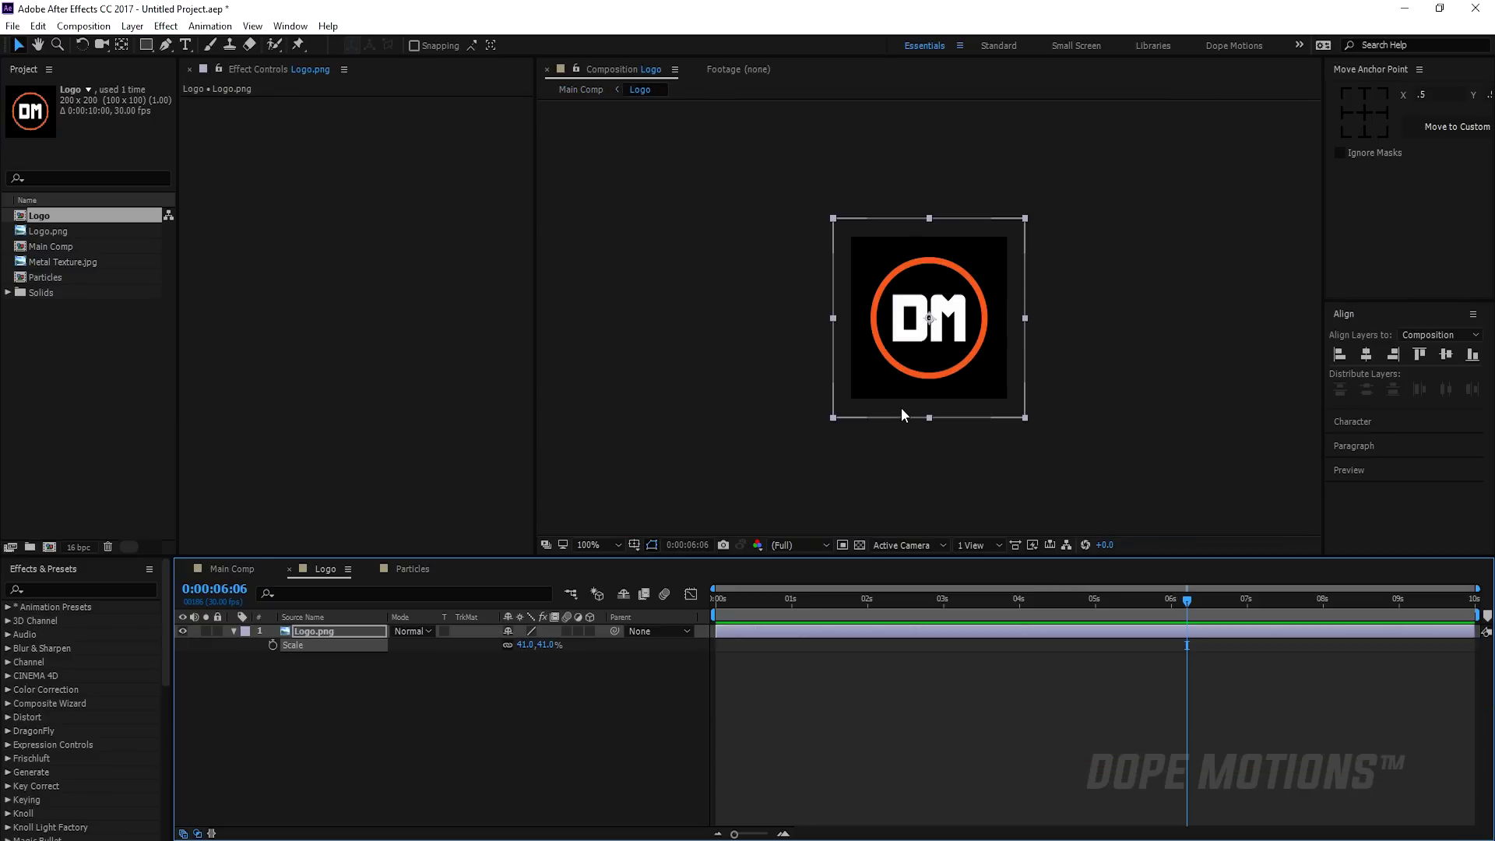
click(547, 645)
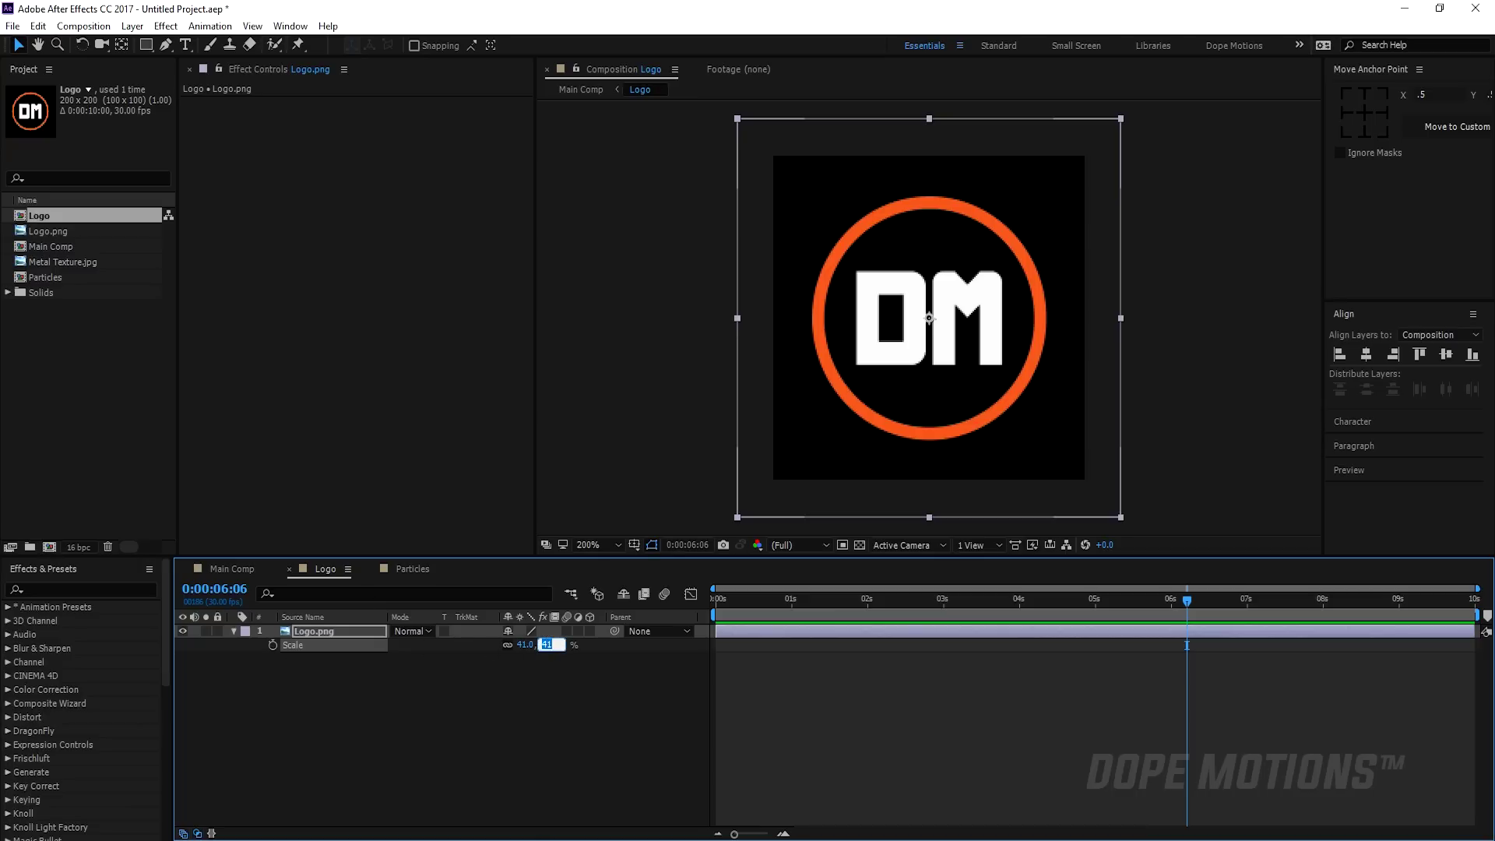
key(Return)
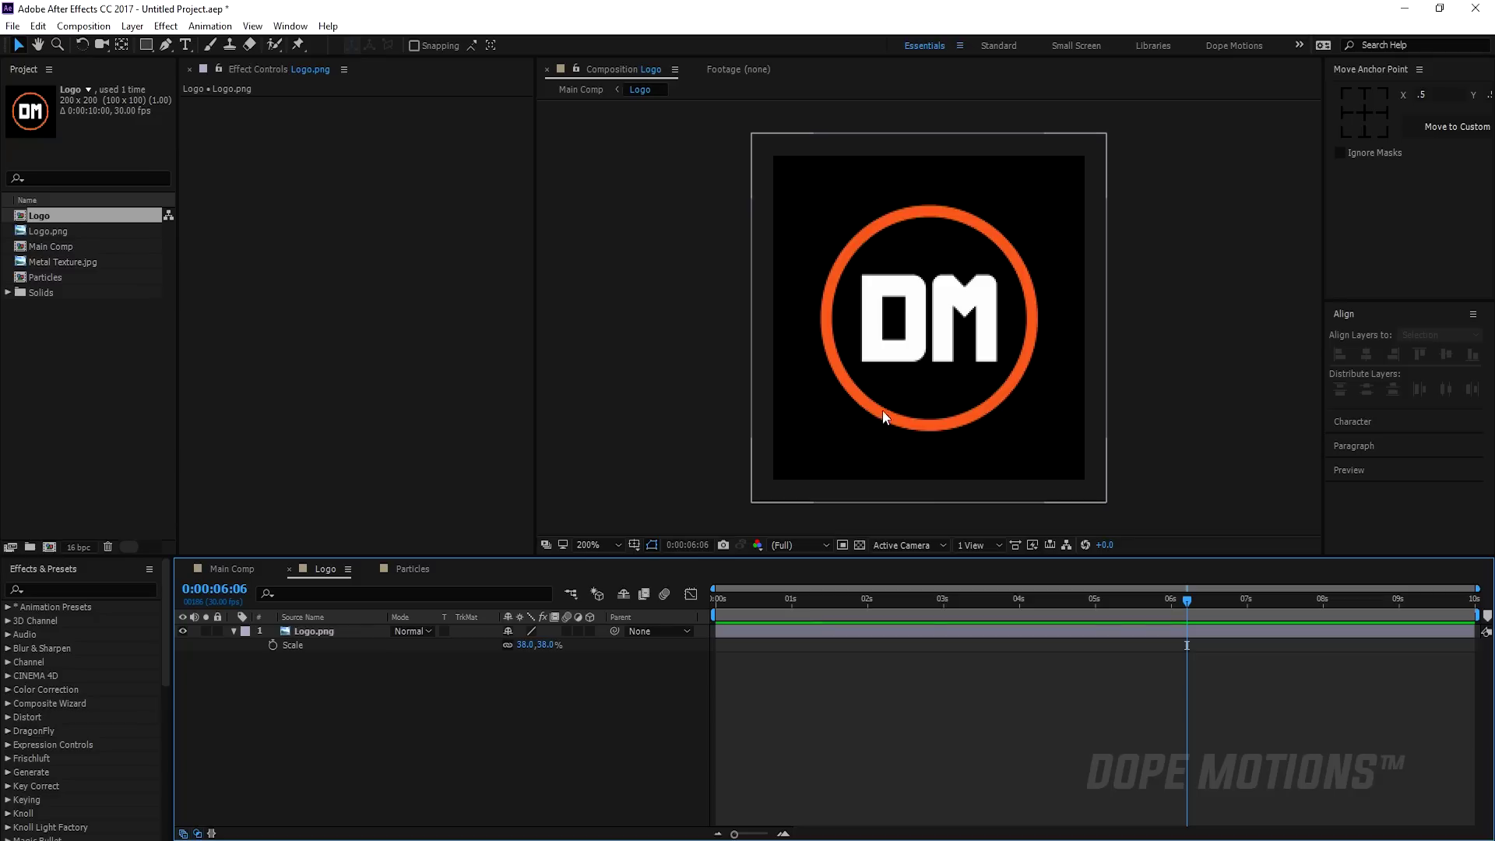
drag(882, 410, 890, 357)
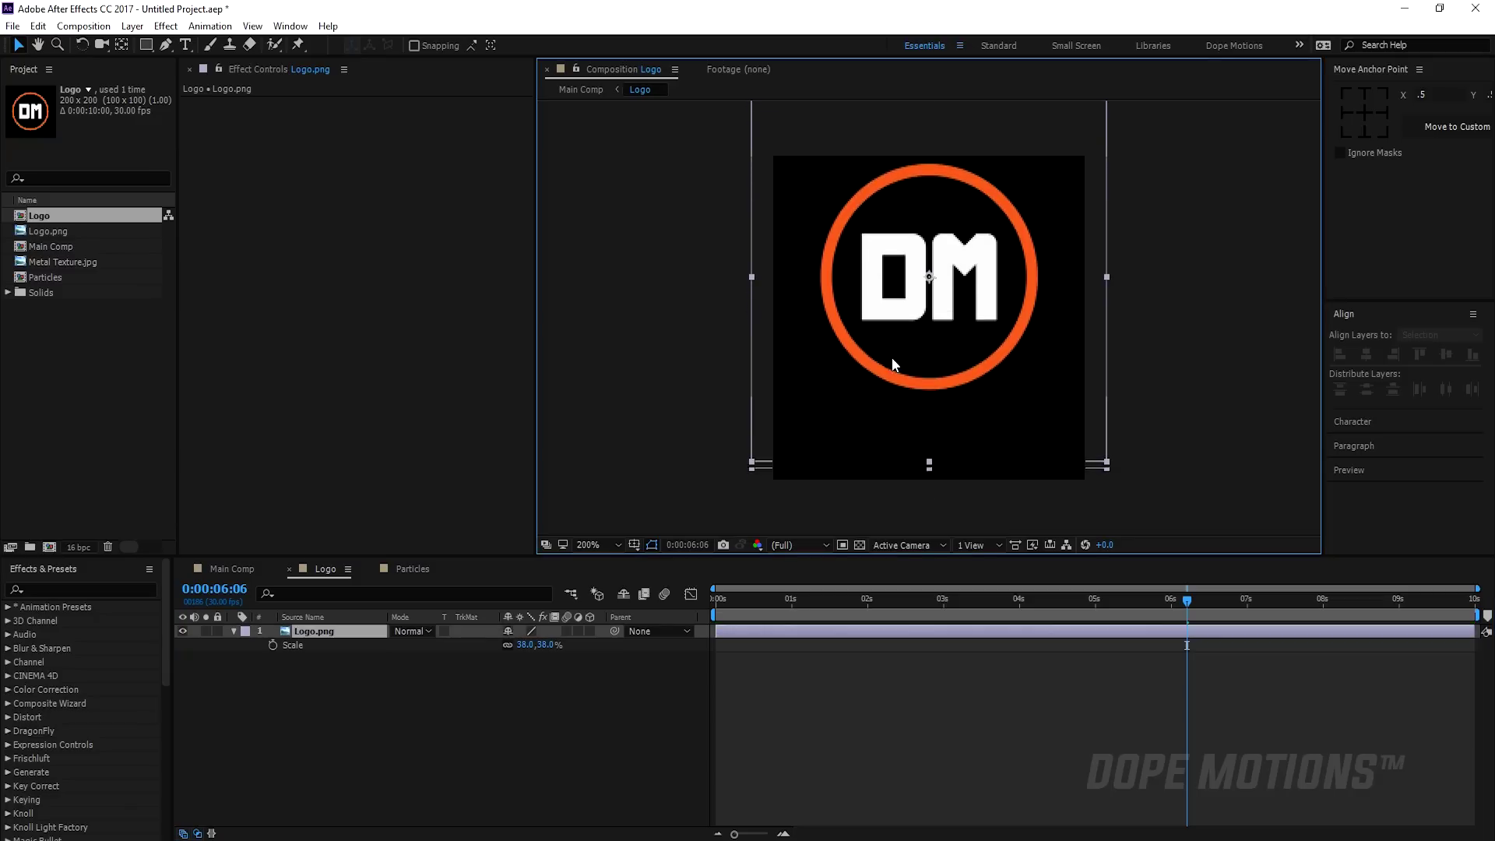
click(366, 679)
Add 'LOGO' text beneath the emblem, centre it horizontally, and return to Main Comp.
click(187, 45)
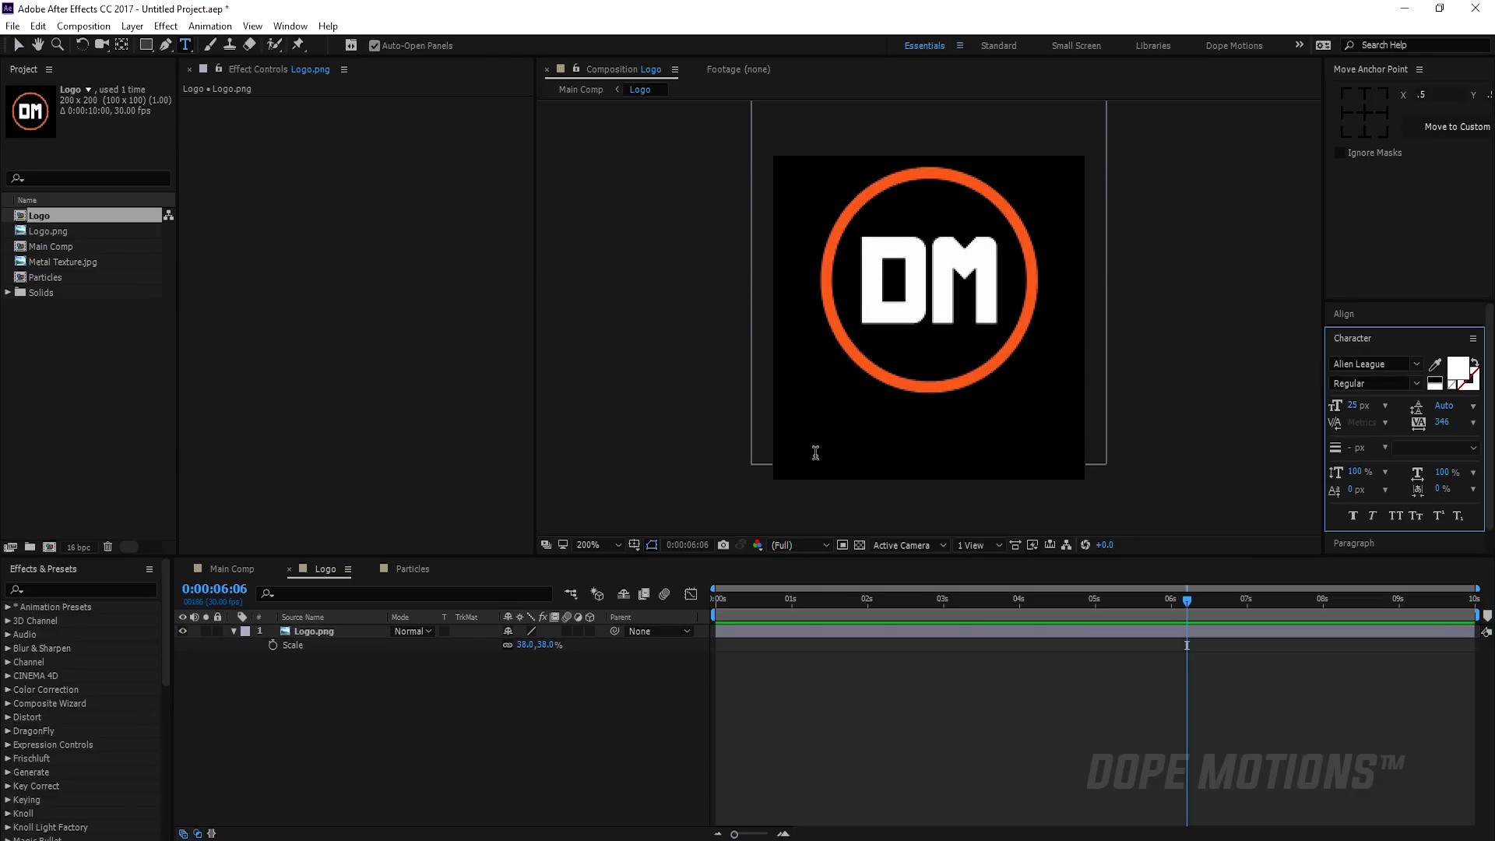
click(798, 458)
text(L)
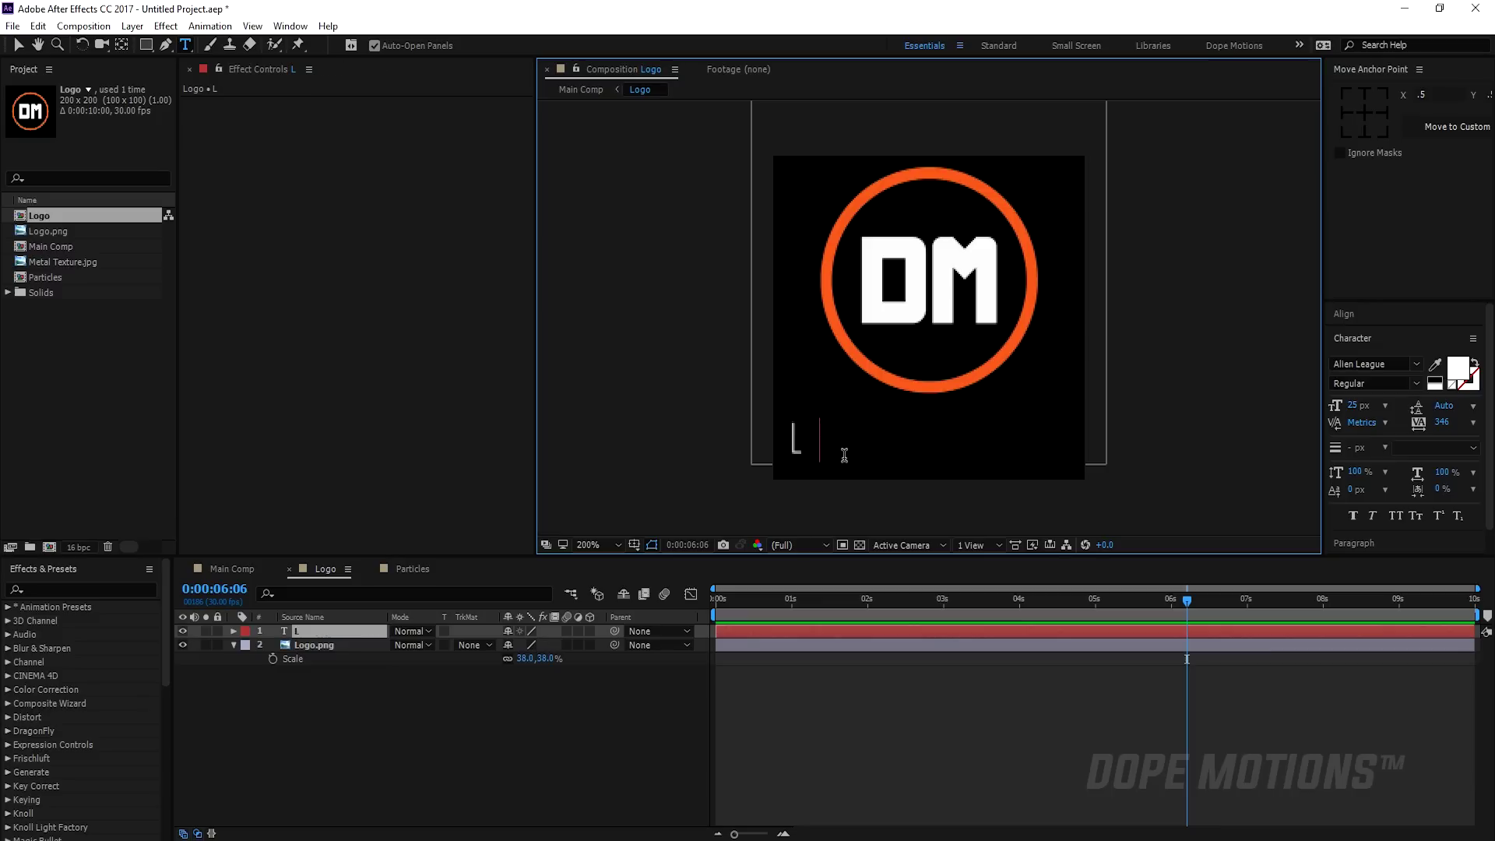
text(OGO)
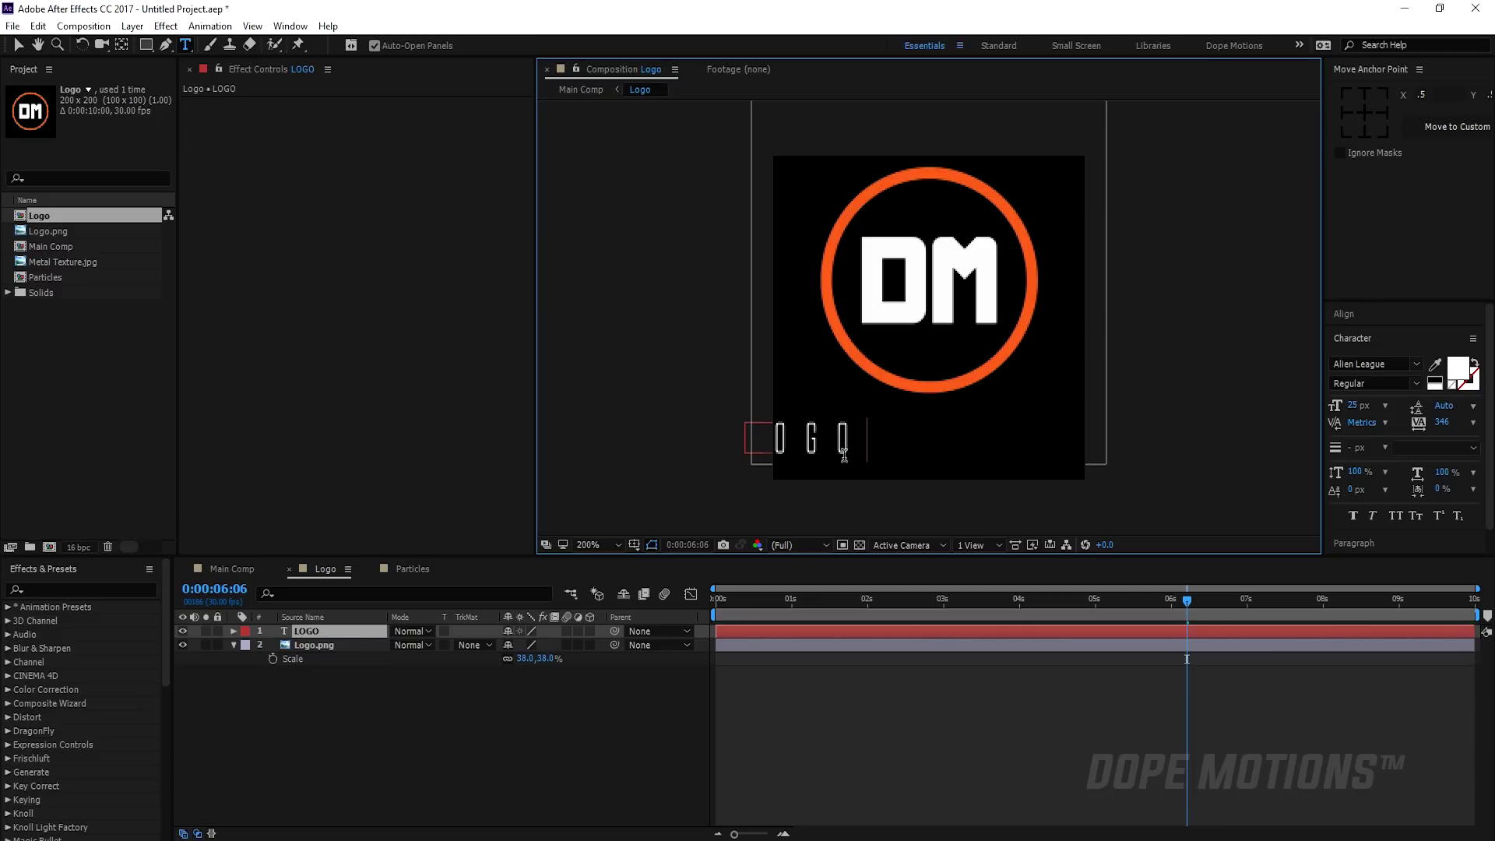
click(19, 45)
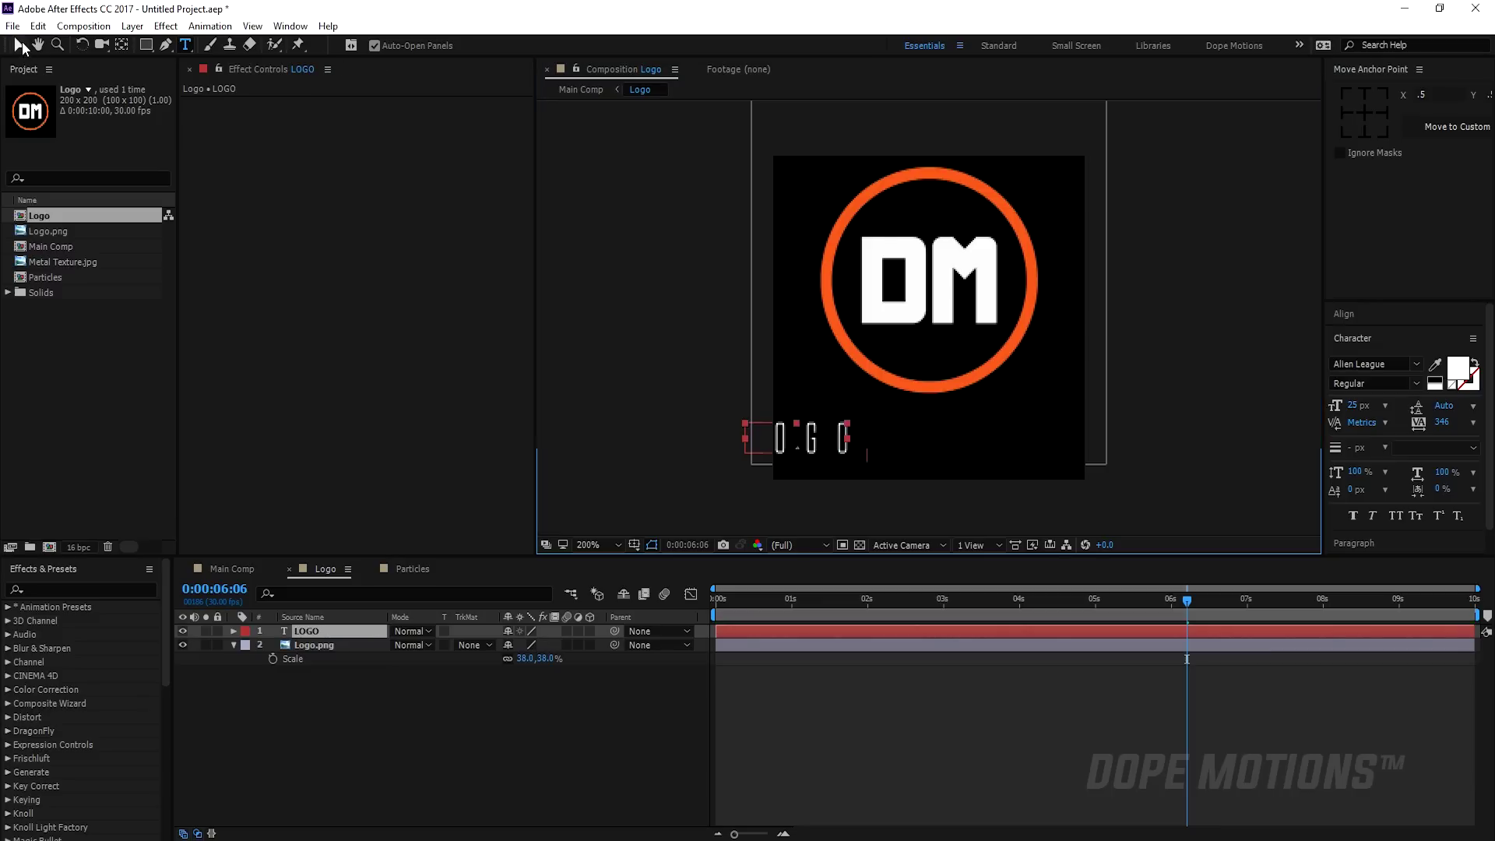
click(1355, 311)
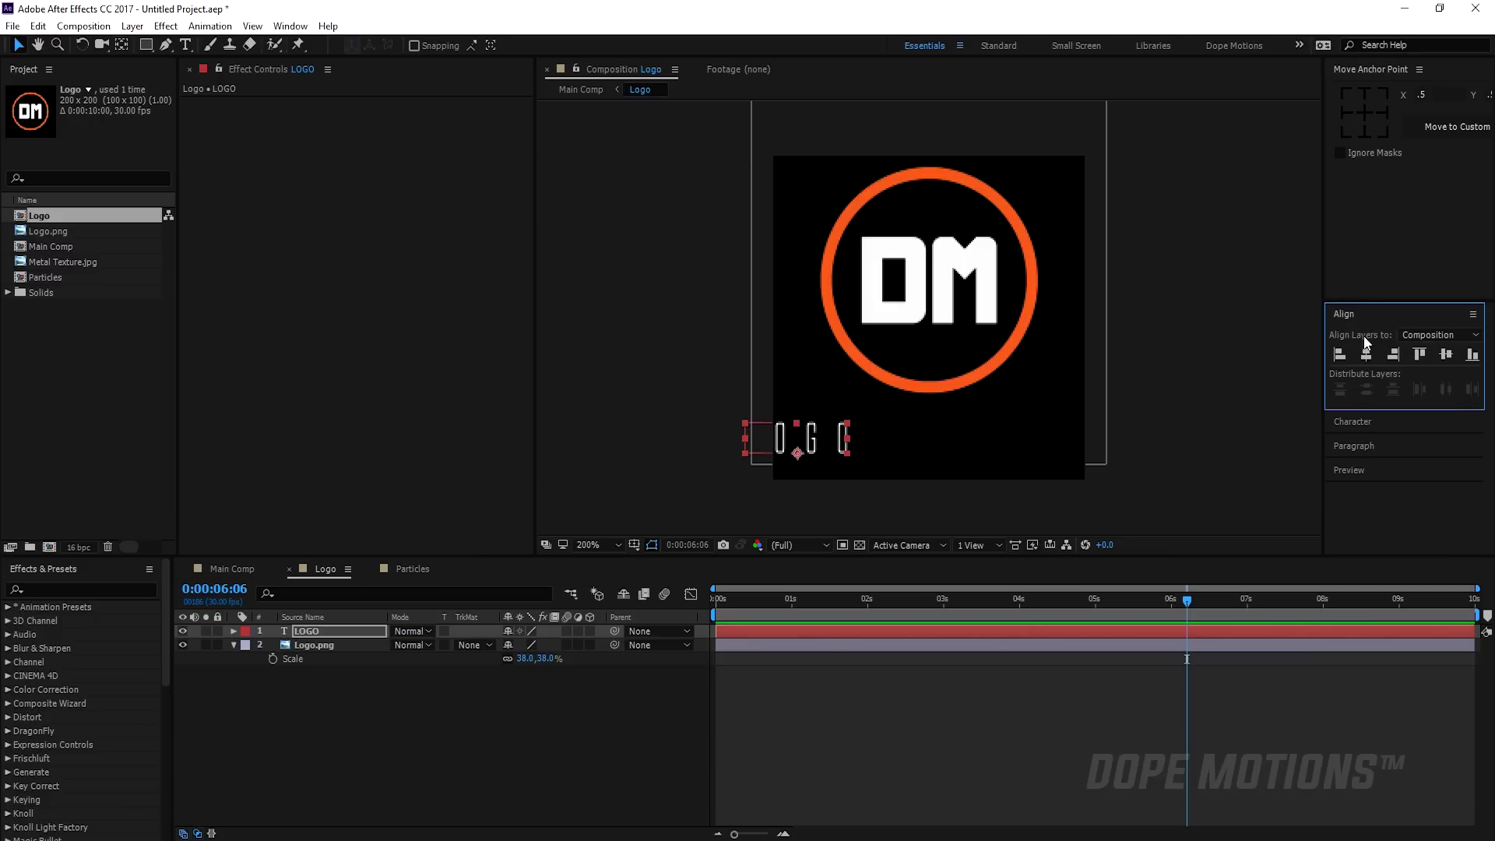
click(1365, 354)
click(893, 698)
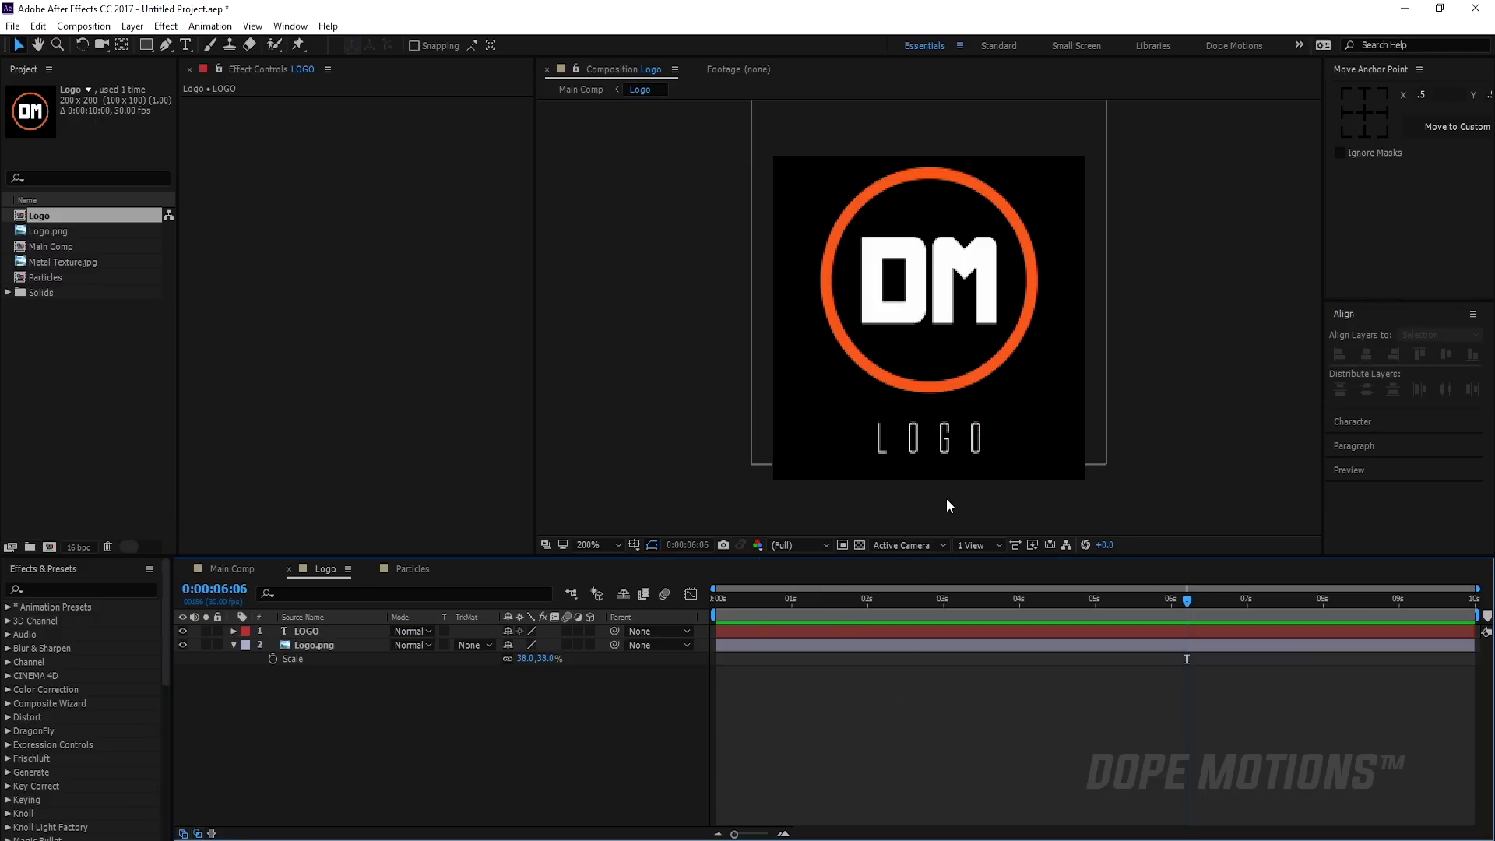
click(244, 569)
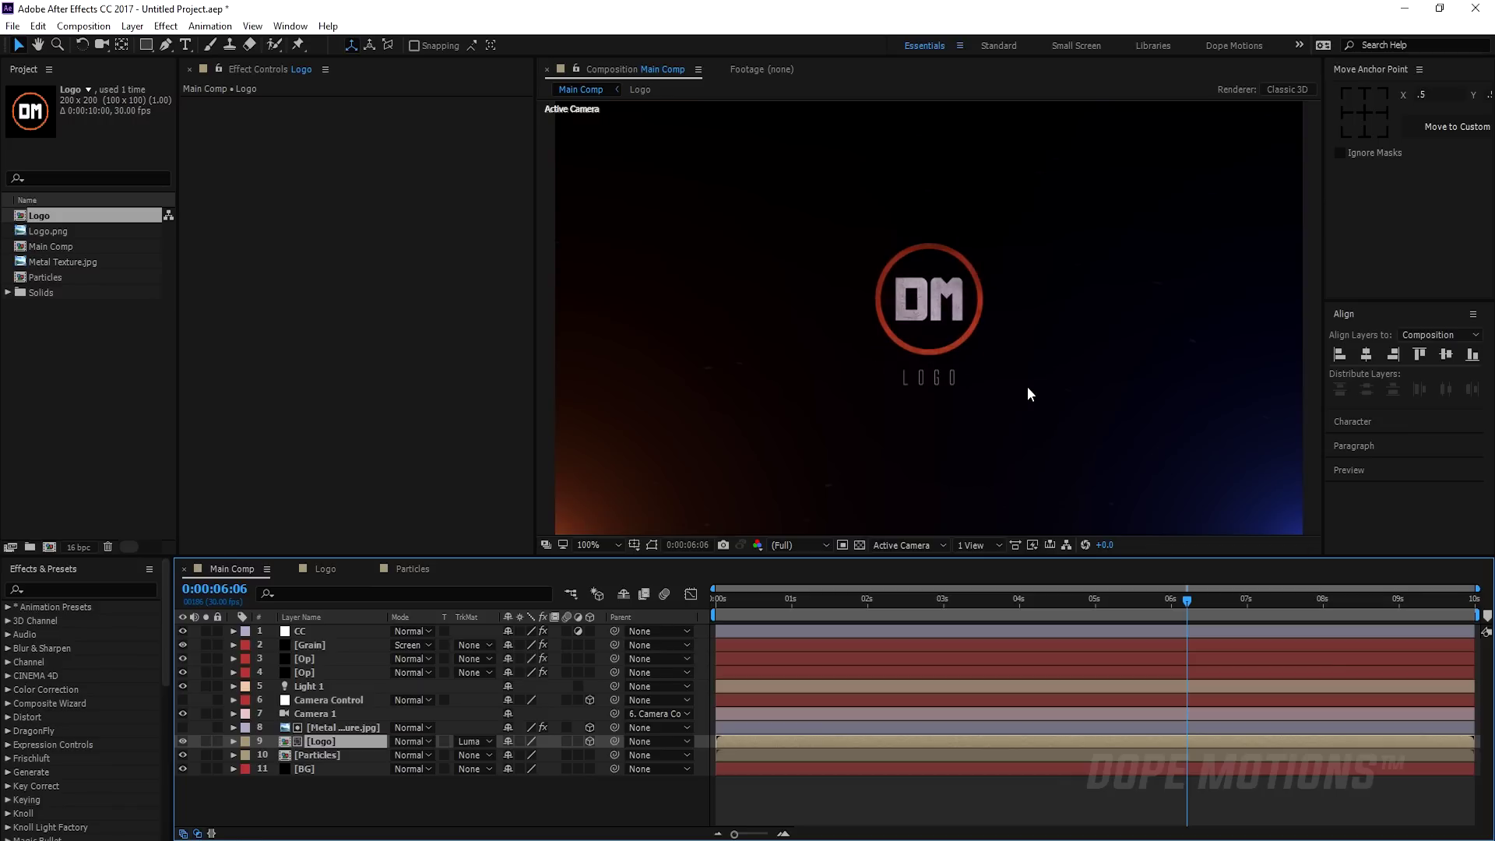
click(937, 779)
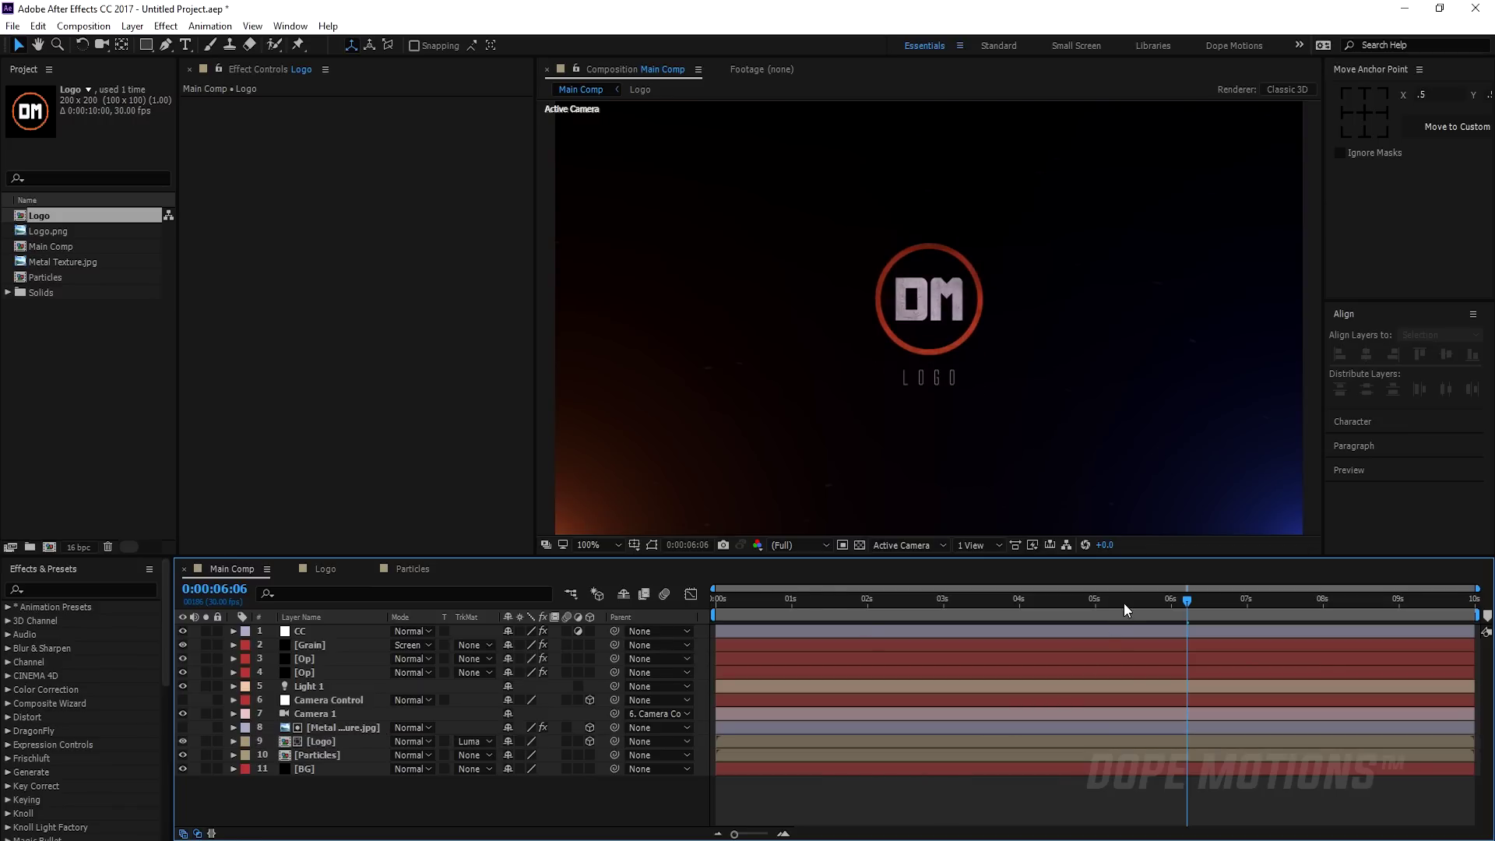
drag(1127, 597, 965, 601)
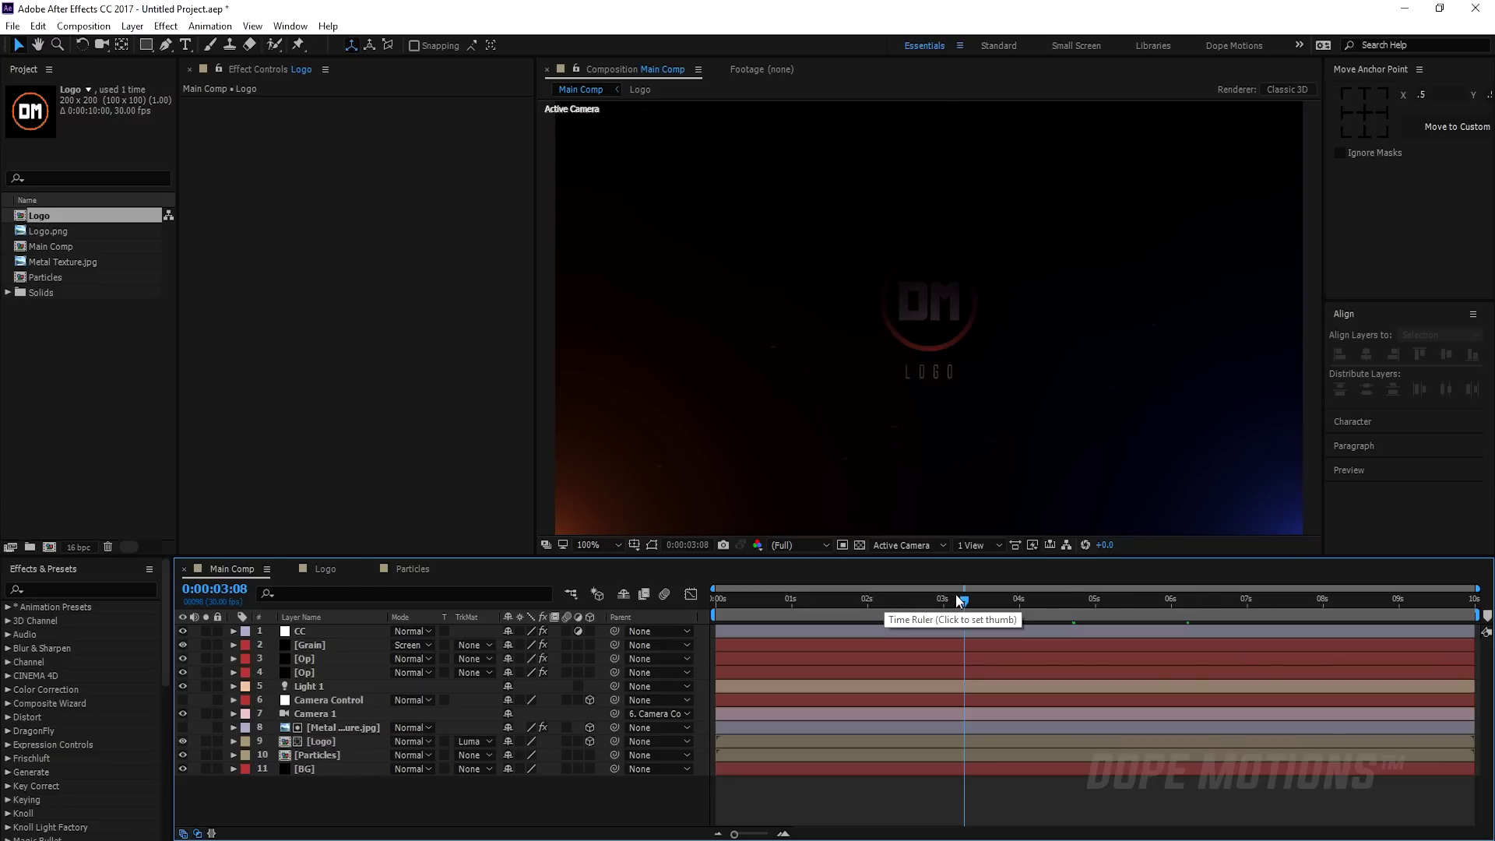
click(888, 599)
click(810, 599)
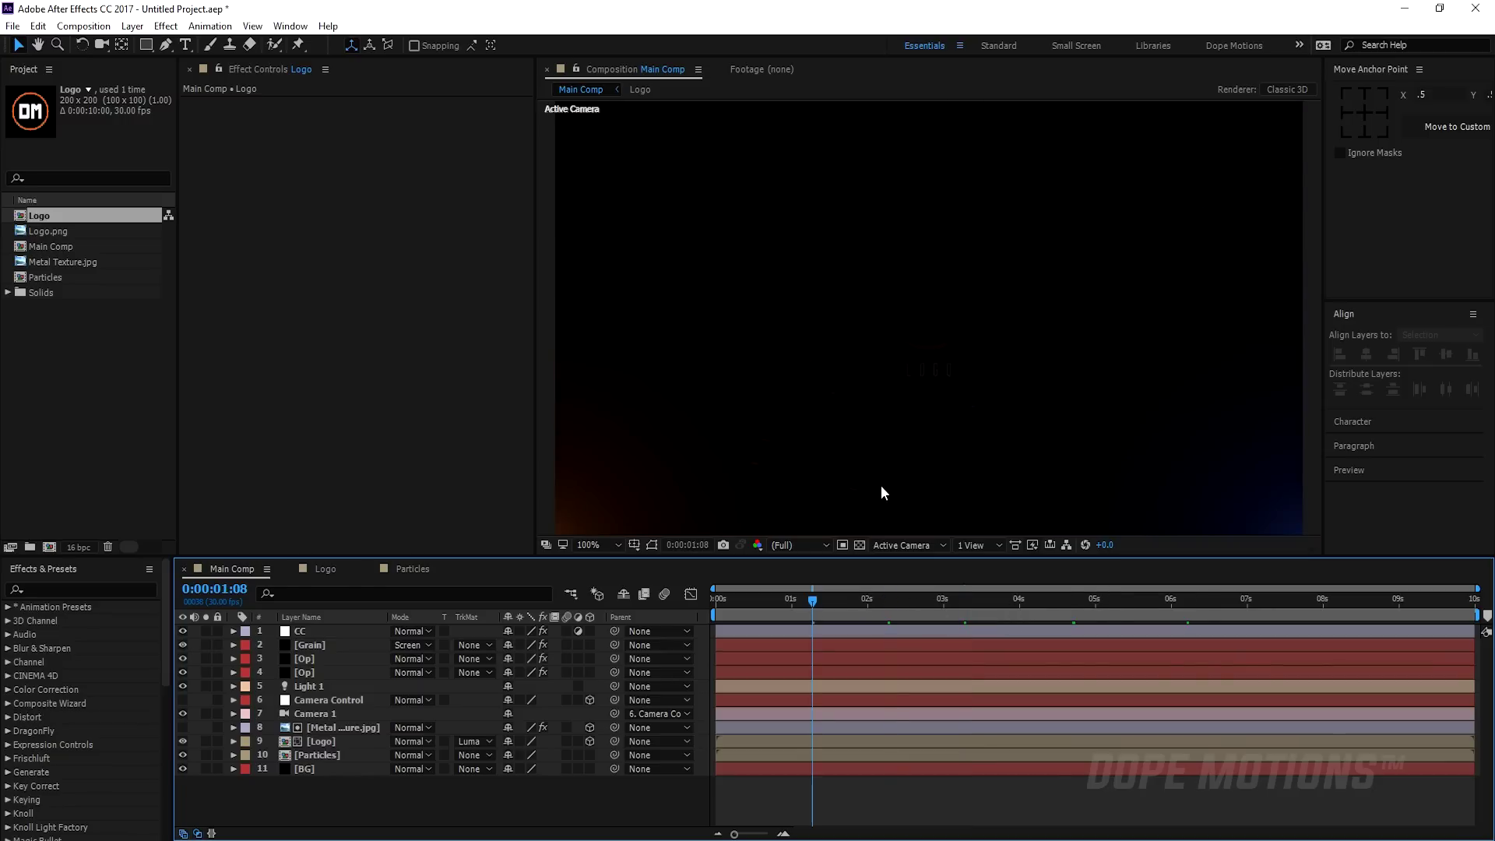
key(comma)
key(comma)
click(1049, 601)
click(1141, 602)
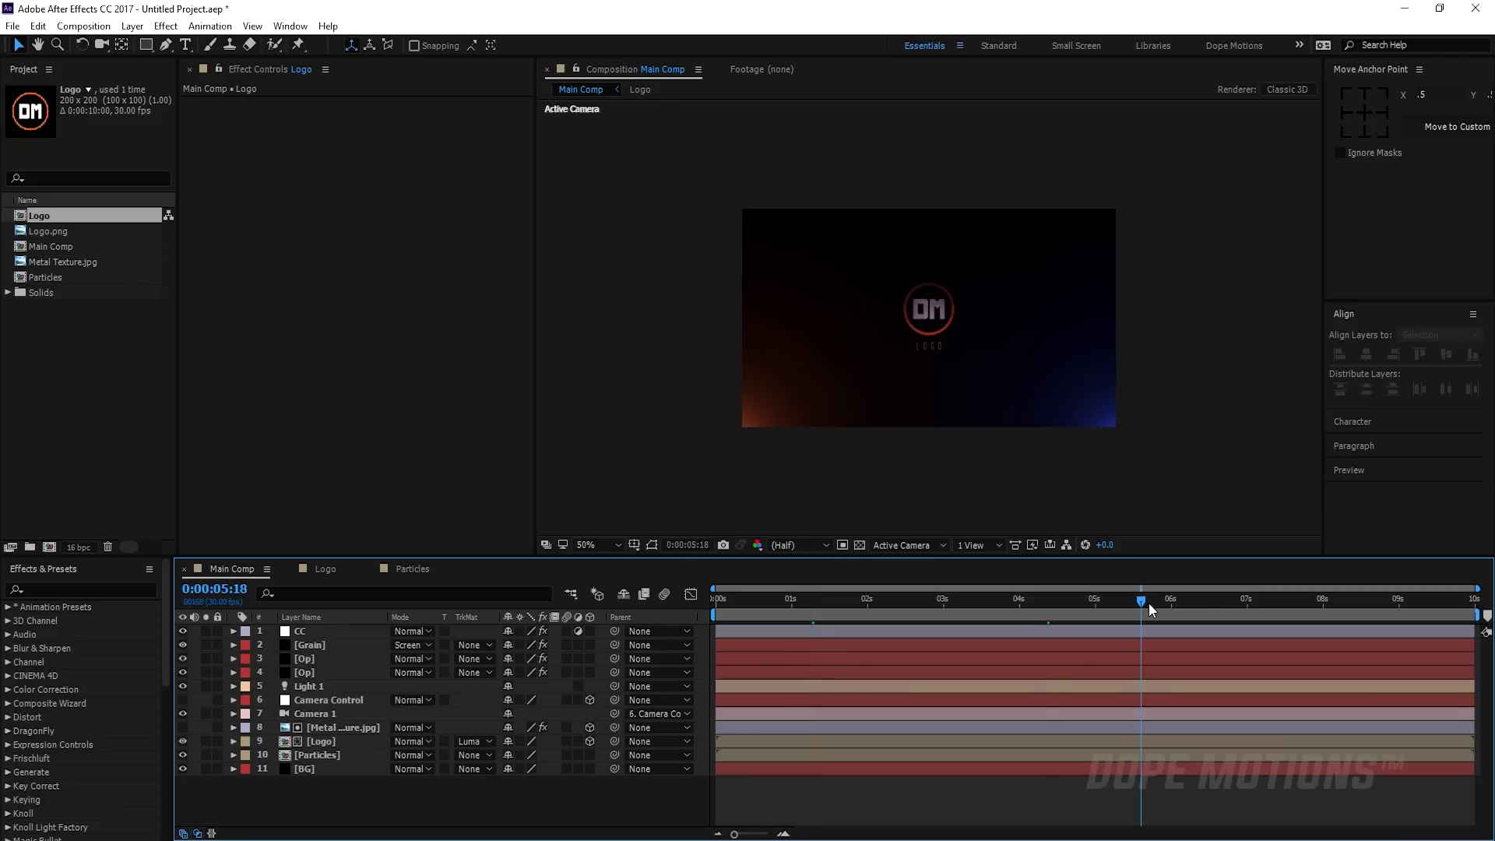
click(1201, 603)
click(1229, 604)
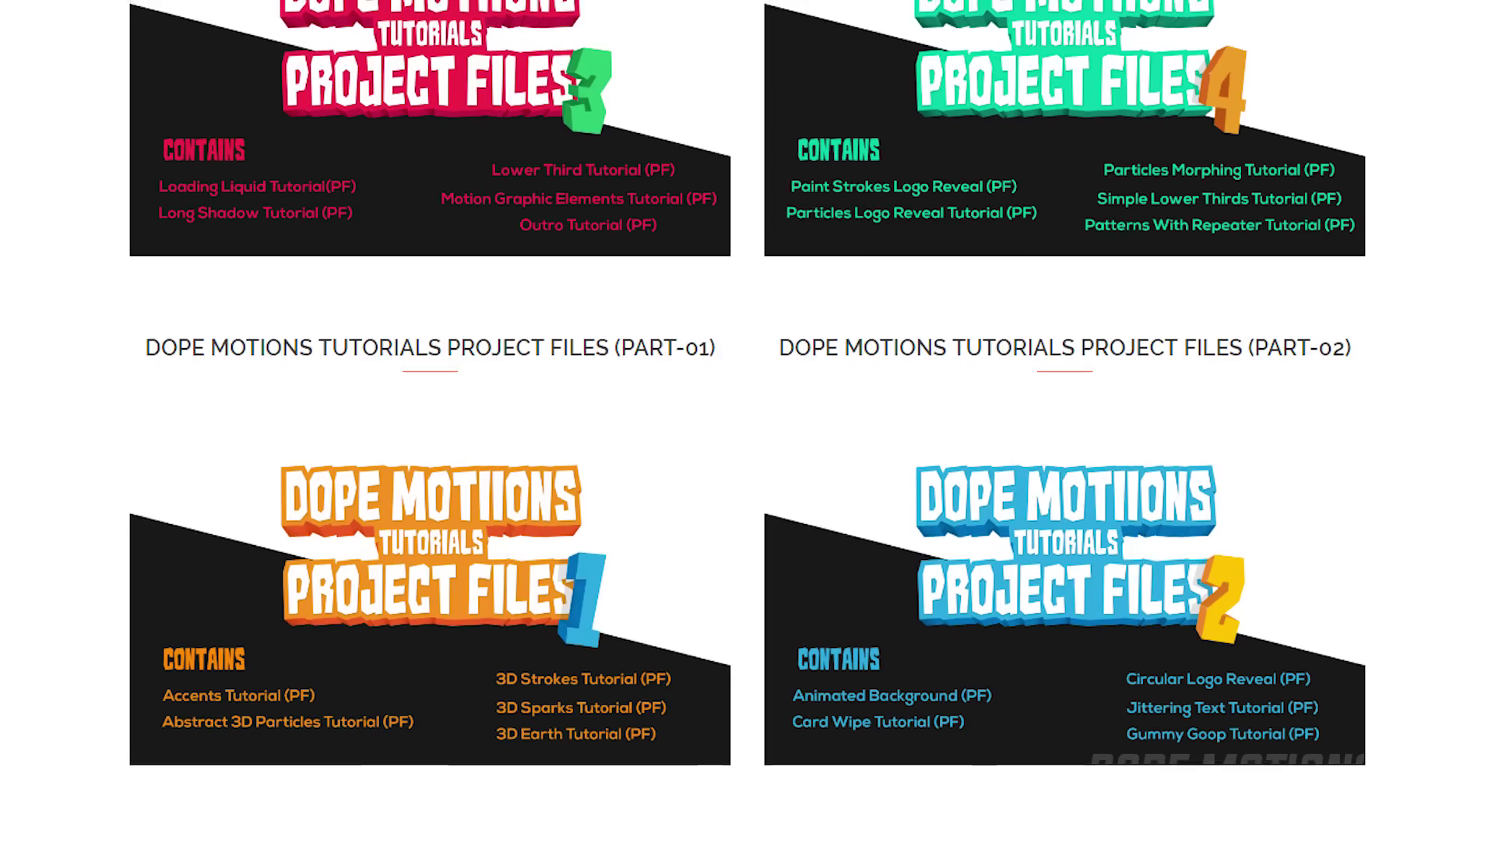